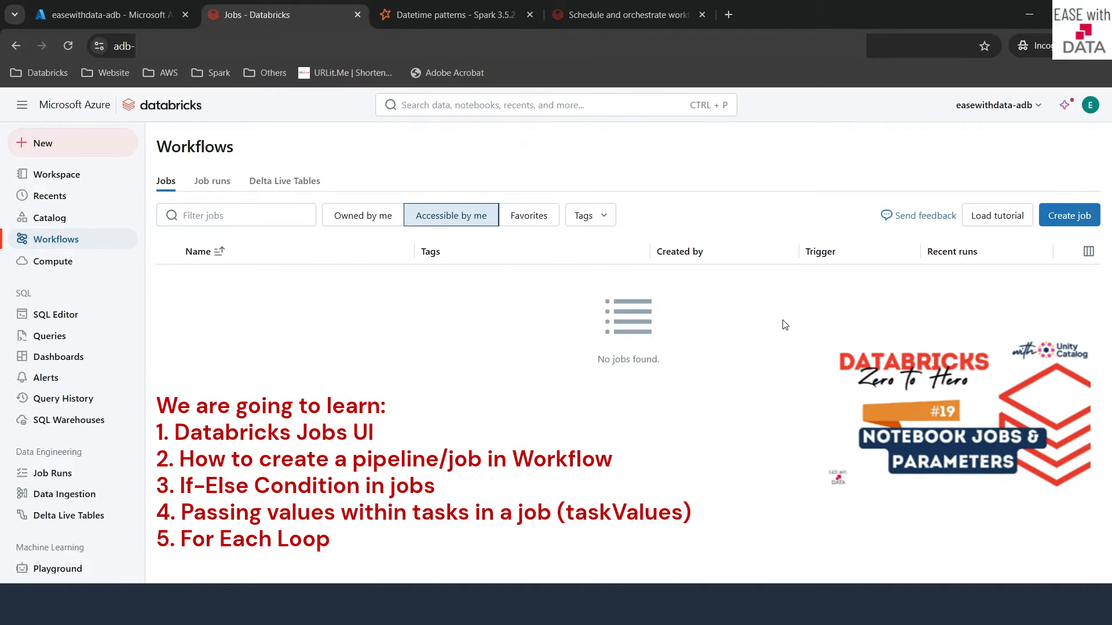
{"action": "double_click", "coordinate": [195, 147]}
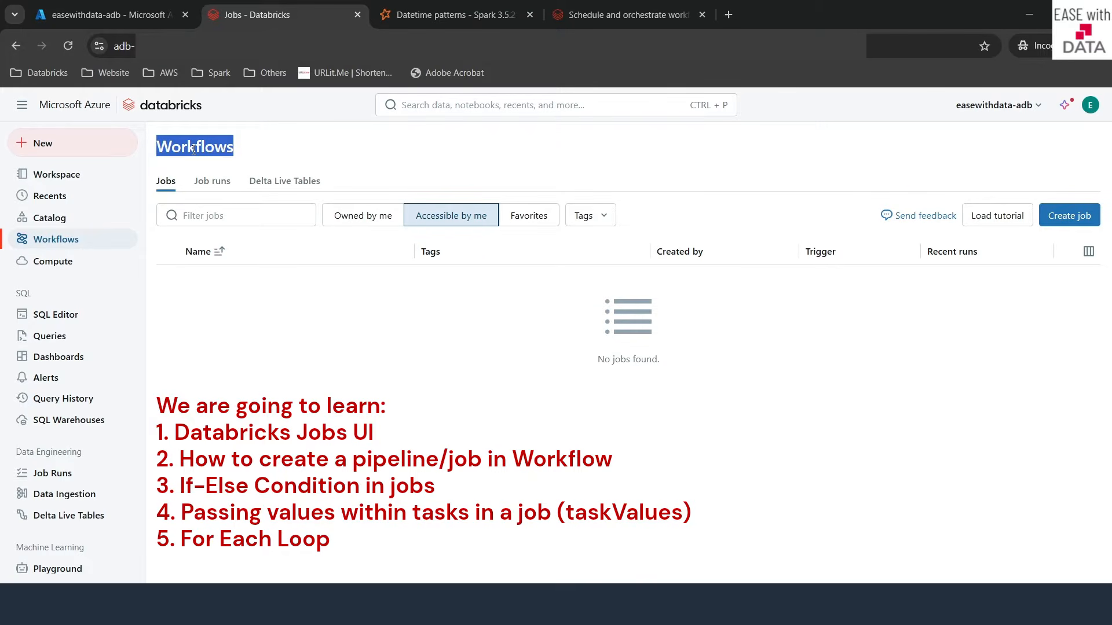
{"action": "left_click", "coordinate": [308, 382]}
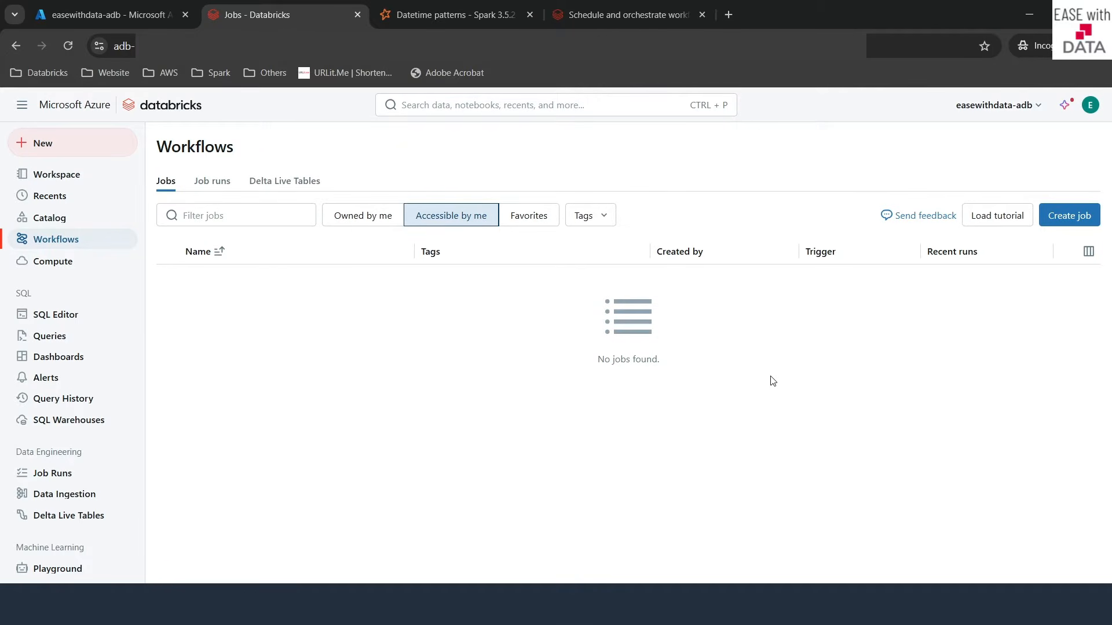
Step: Create a new job and name it process_data_emp_by_dept
{"action": "left_click", "coordinate": [1074, 225]}
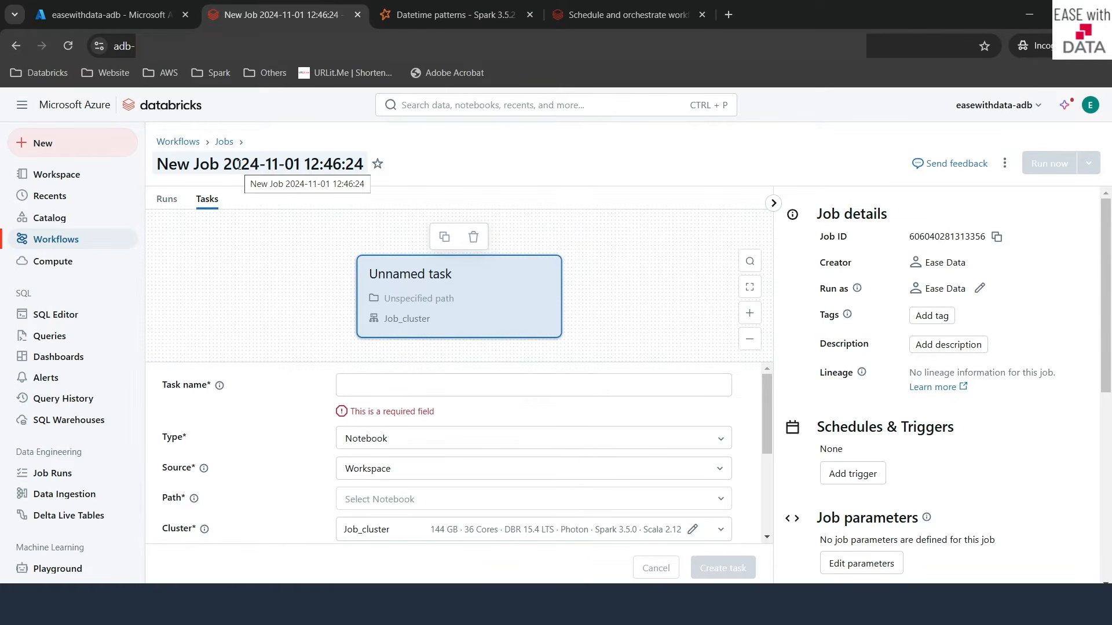
{"action": "left_click", "coordinate": [256, 167]}
{"action": "key", "text": "ctrl+a"}
{"action": "key", "text": "BackSpace"}
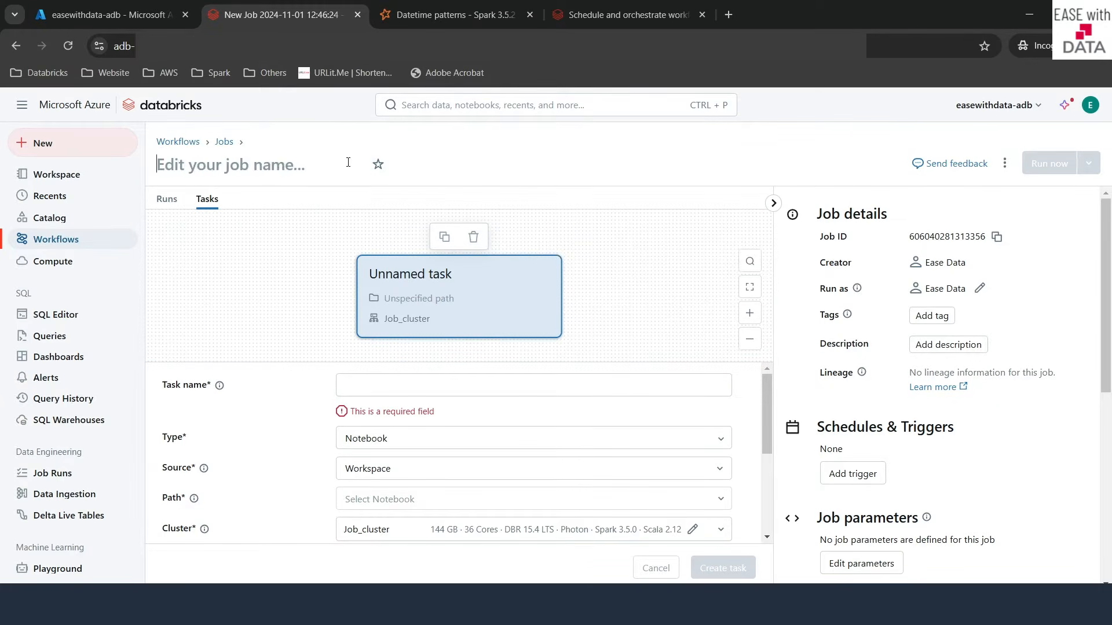
{"action": "type", "text": "process_data_emp_by_dept"}
{"action": "key", "text": "Return"}
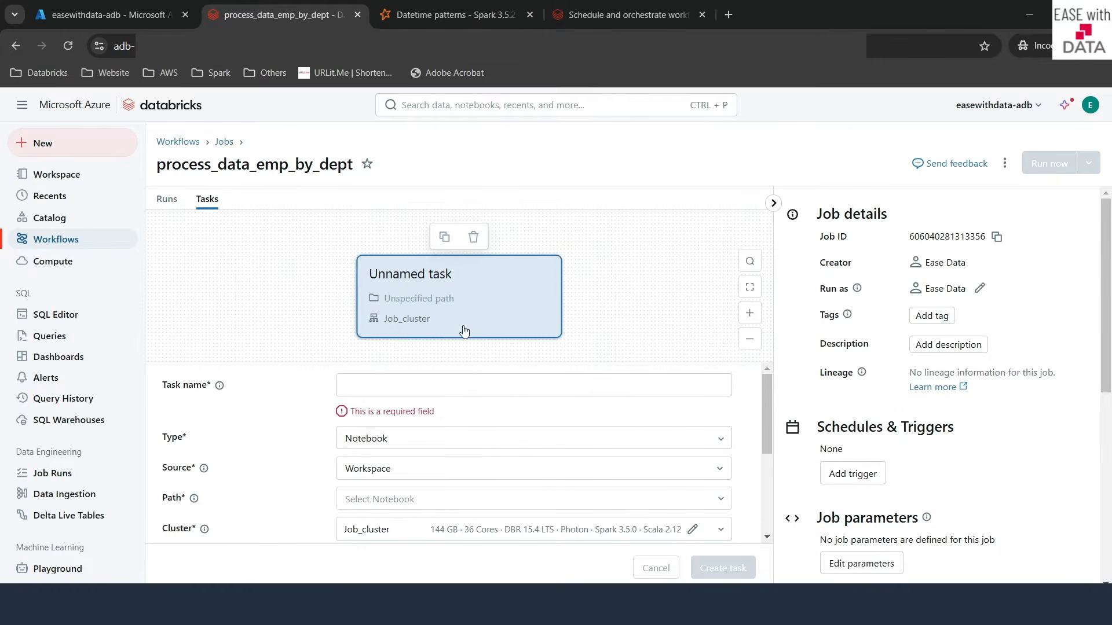
Step: Enlarge the task configuration area and review the available task types and notebook source options
{"action": "left_click", "coordinate": [445, 495]}
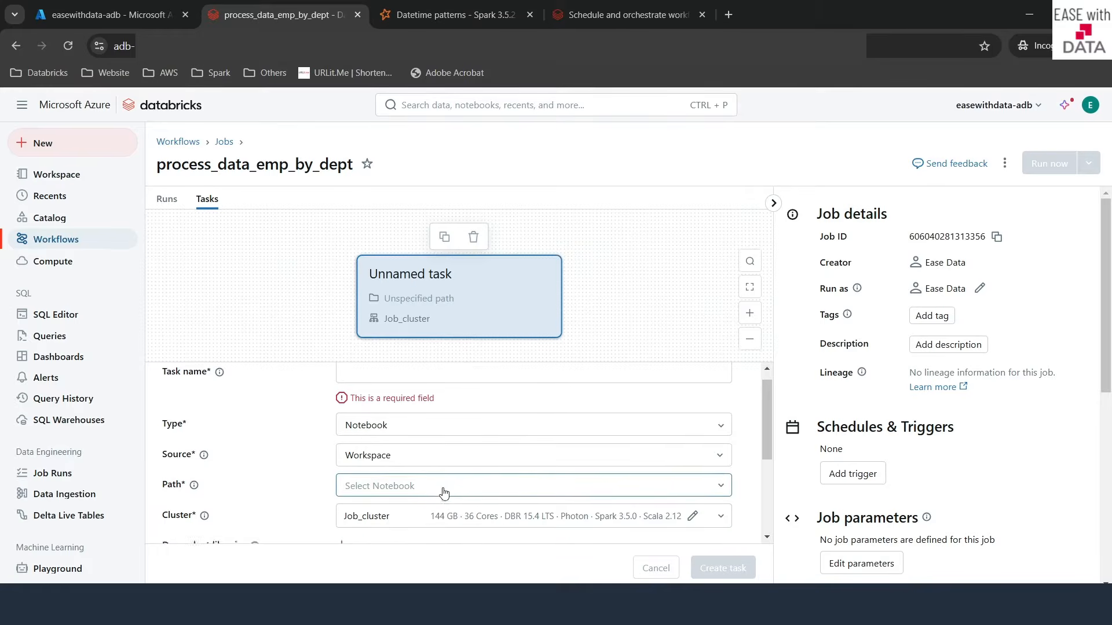
{"action": "scroll", "coordinate": [444, 493], "scroll_direction": "up", "scroll_amount": 1}
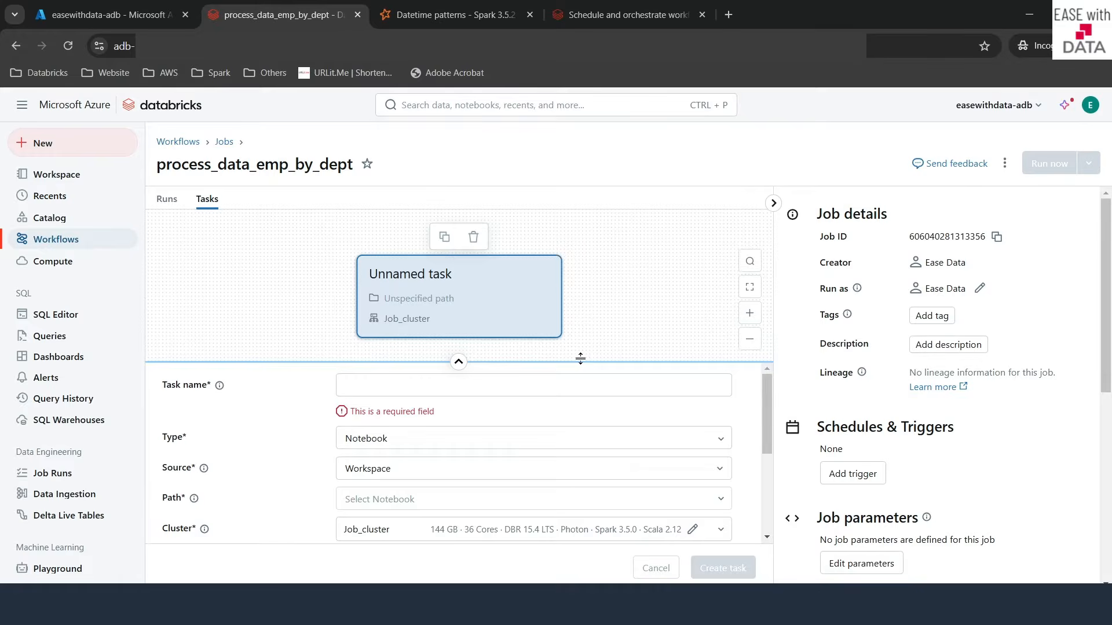
{"action": "left_click_drag", "start_coordinate": [580, 358], "coordinate": [580, 281]}
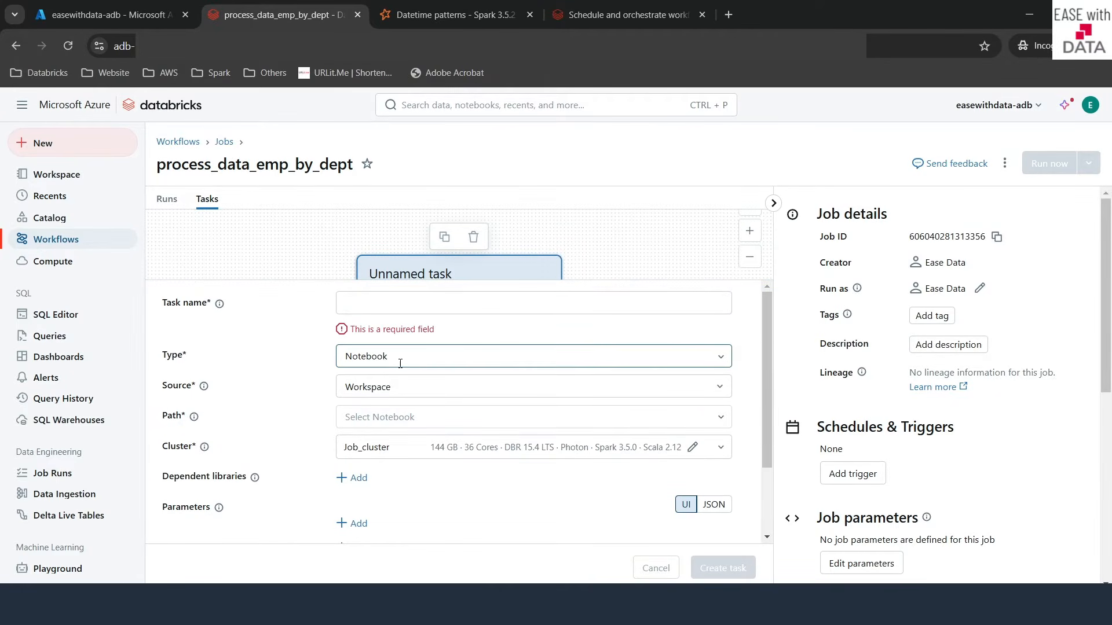
{"action": "left_click", "coordinate": [721, 356]}
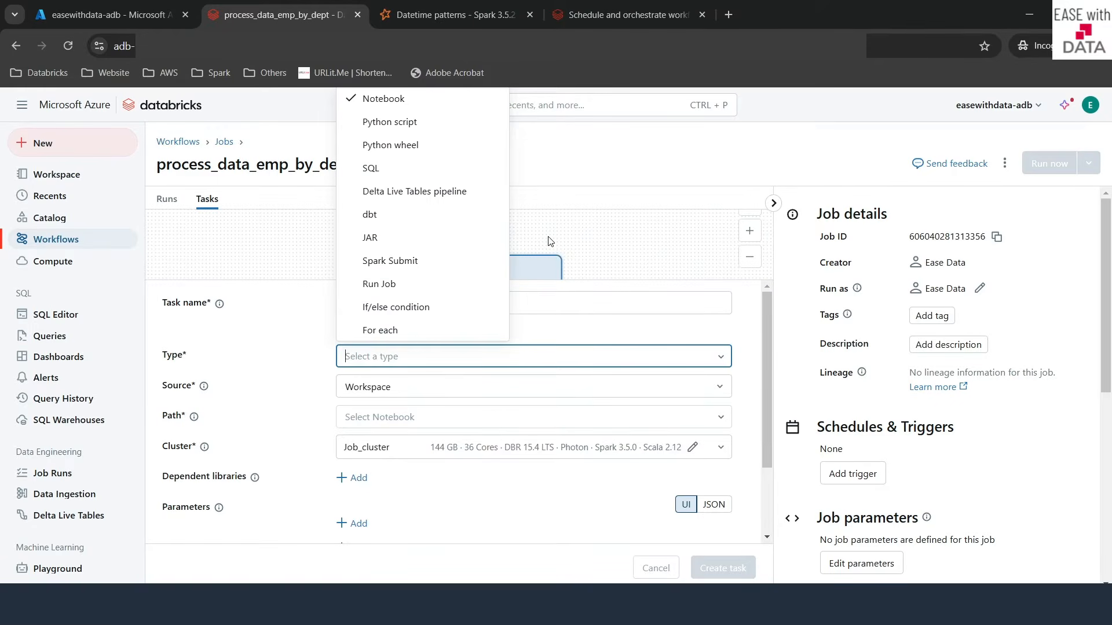
{"action": "left_click", "coordinate": [397, 388]}
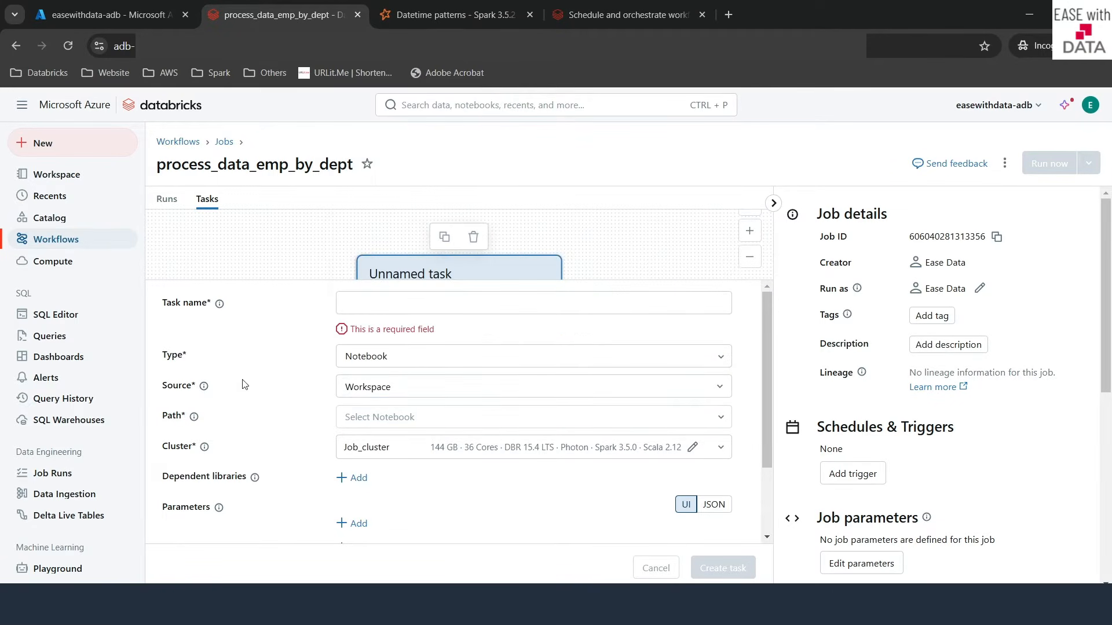
{"action": "left_click", "coordinate": [400, 388]}
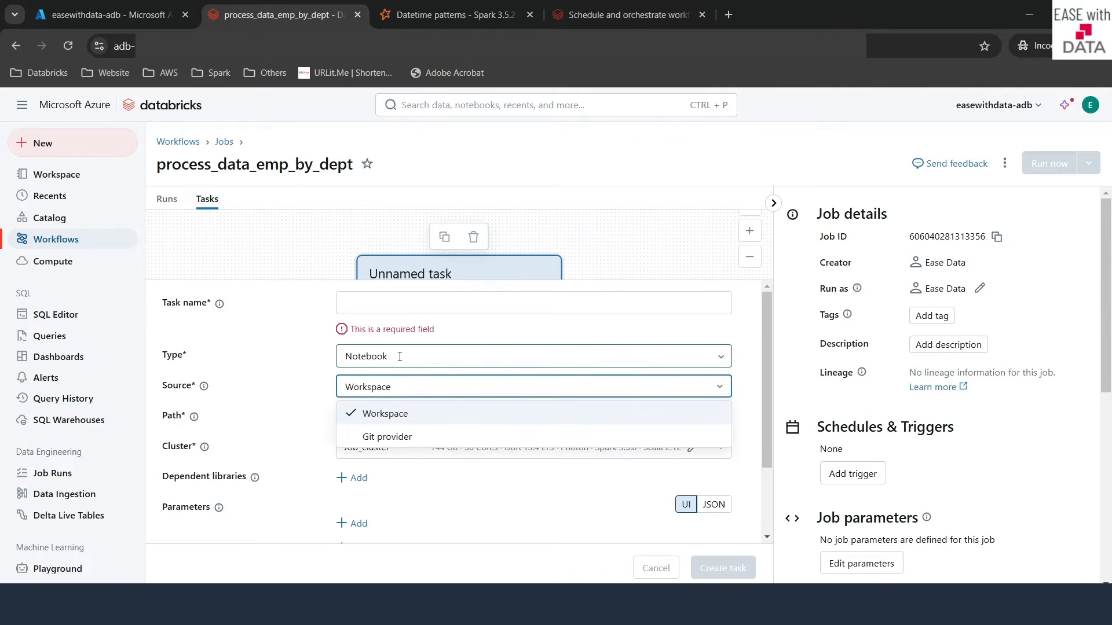
{"action": "left_click", "coordinate": [429, 422]}
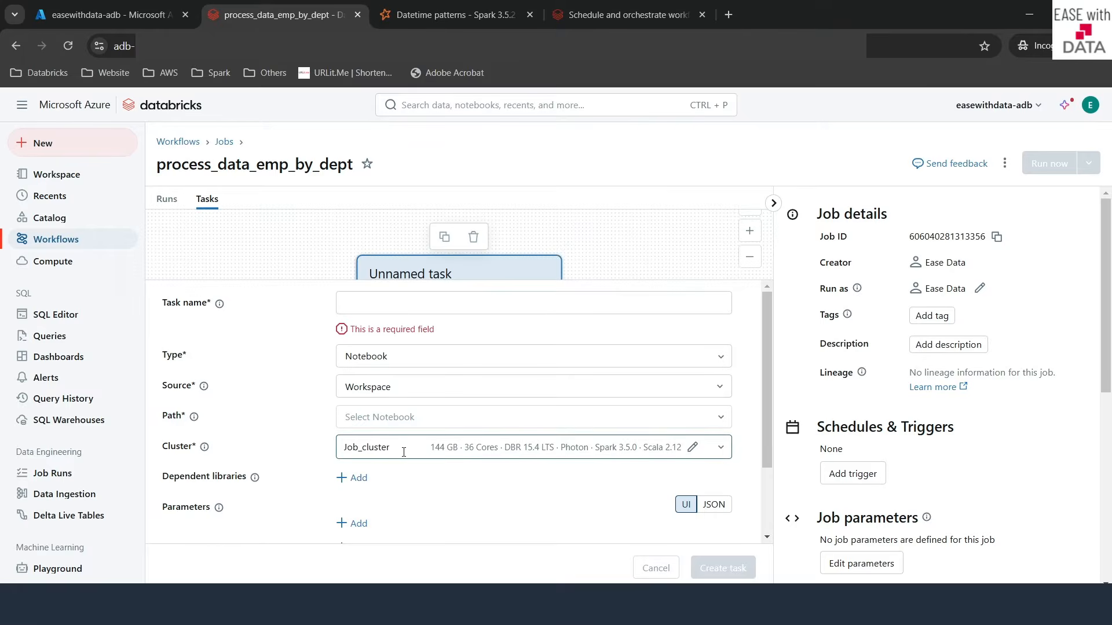
Step: Examine the Job_cluster configuration and the selectable clusters for the task, leaving the cluster settings as they are
{"action": "left_click", "coordinate": [693, 447]}
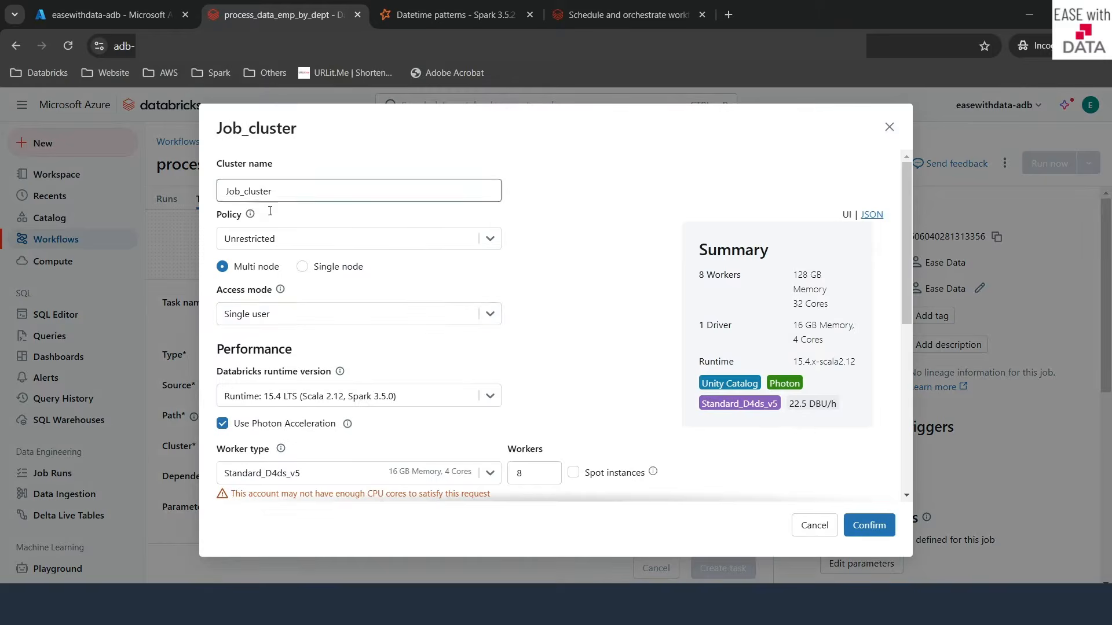
{"action": "double_click", "coordinate": [286, 214]}
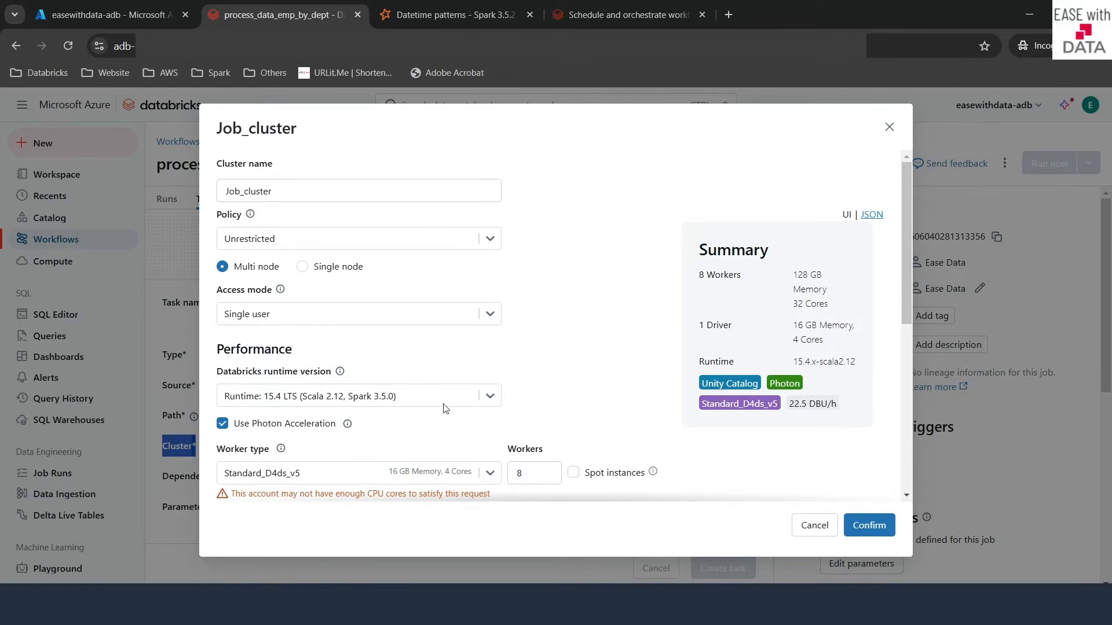
{"action": "scroll", "coordinate": [359, 374], "scroll_direction": "down", "scroll_amount": 5}
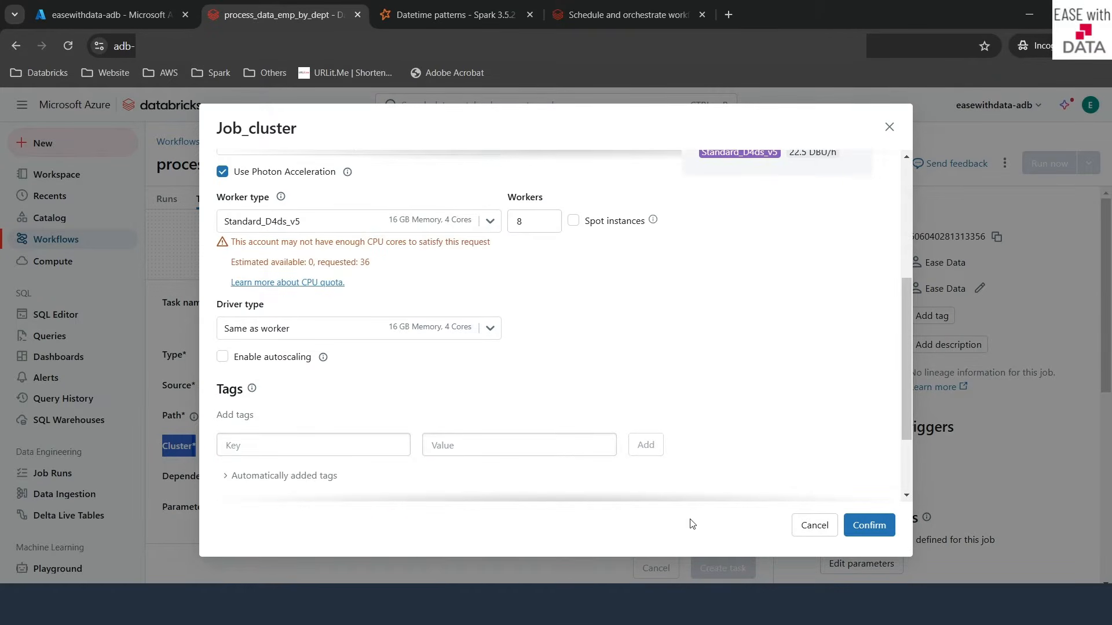
{"action": "left_click", "coordinate": [813, 536]}
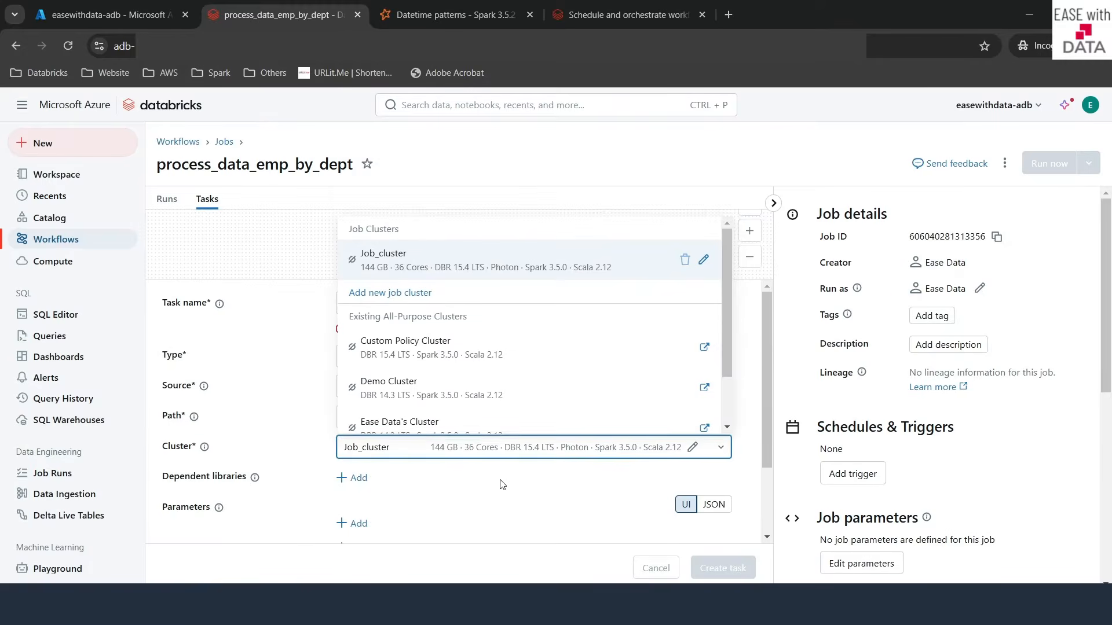
{"action": "scroll", "coordinate": [497, 487], "scroll_direction": "down", "scroll_amount": 3}
{"action": "left_click", "coordinate": [276, 349]}
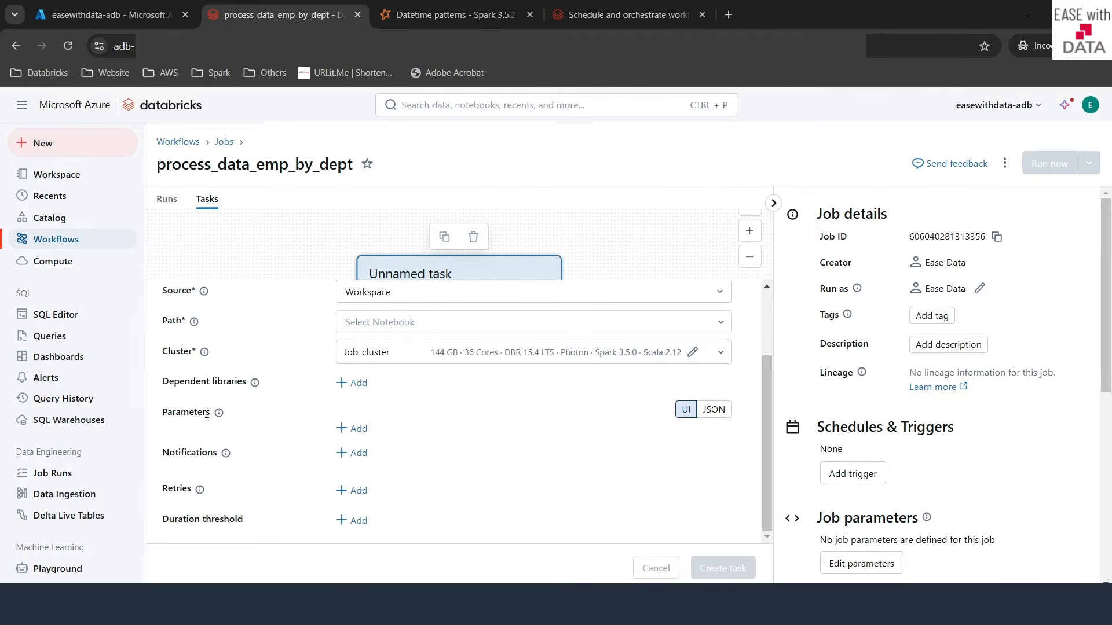
Step: Examine the task-level parameter, notification, retry and duration threshold options, opening blank parameter and threshold fields
{"action": "left_click", "coordinate": [357, 428]}
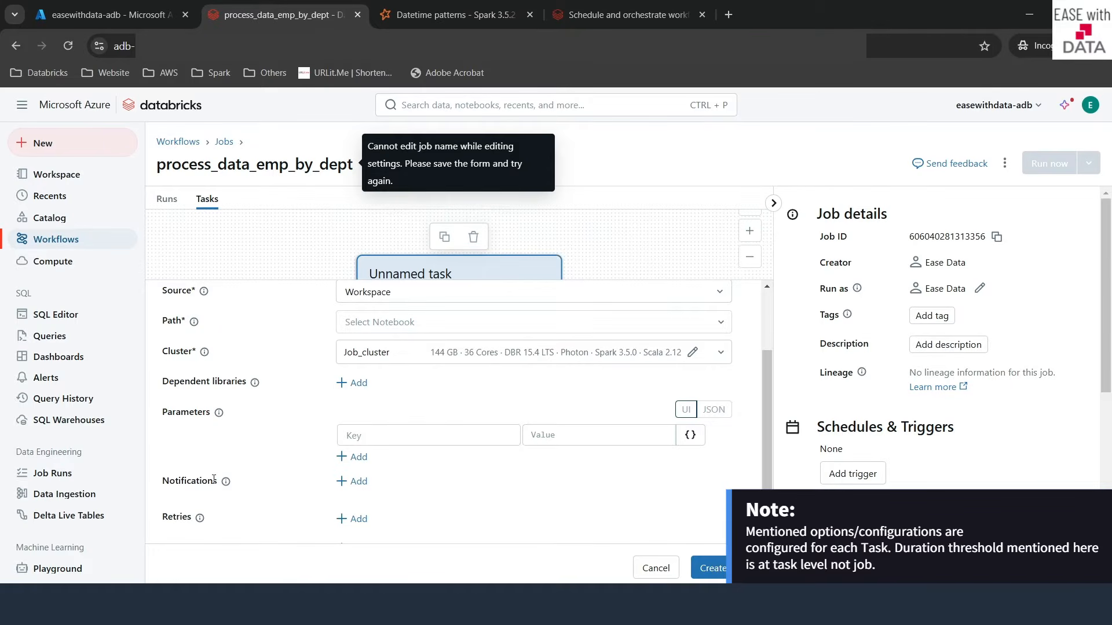
{"action": "scroll", "coordinate": [240, 528], "scroll_direction": "down", "scroll_amount": 1}
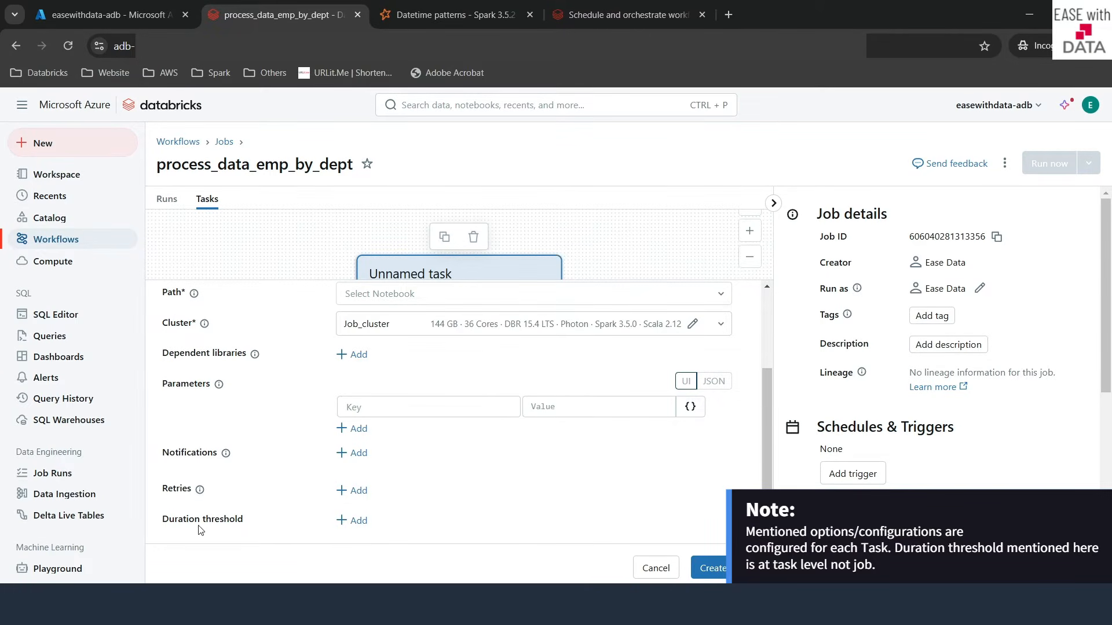
{"action": "left_click", "coordinate": [342, 521]}
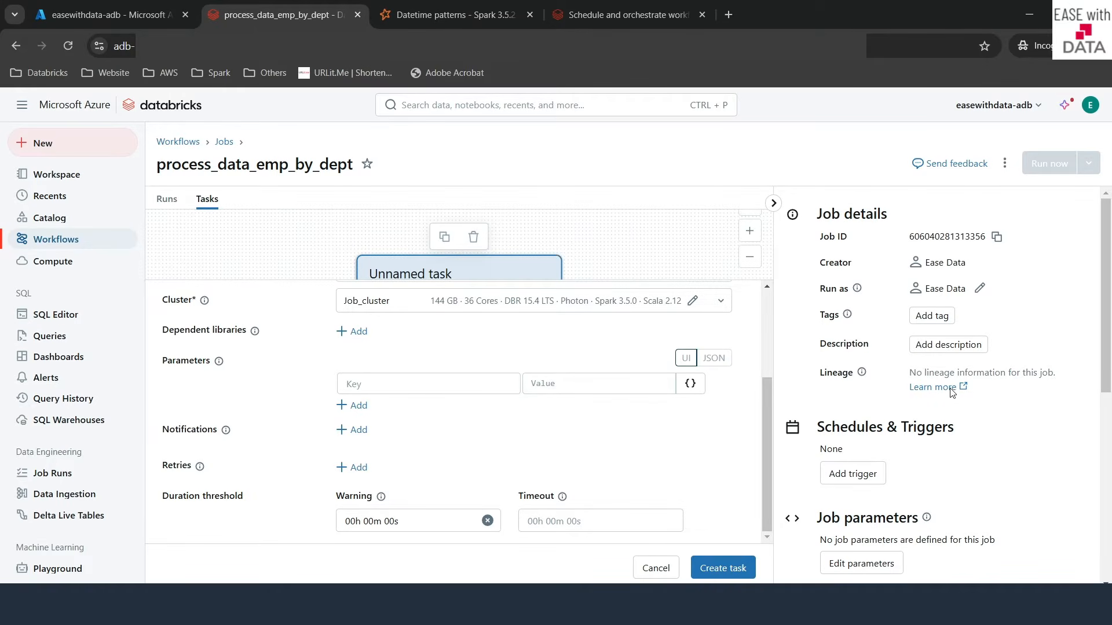
Step: Review the job-level triggers, parameters, notifications, duration thresholds, permissions and advanced concurrency settings against the task-level ones
{"action": "scroll", "coordinate": [950, 461], "scroll_direction": "down", "scroll_amount": 3}
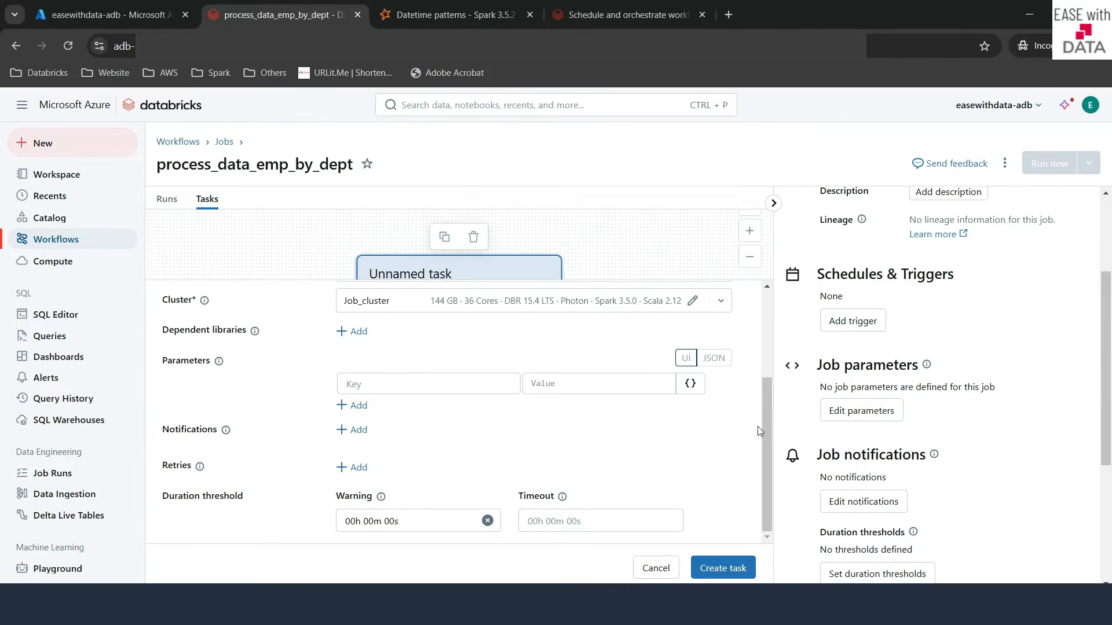
{"action": "left_click_drag", "start_coordinate": [290, 369], "coordinate": [163, 363]}
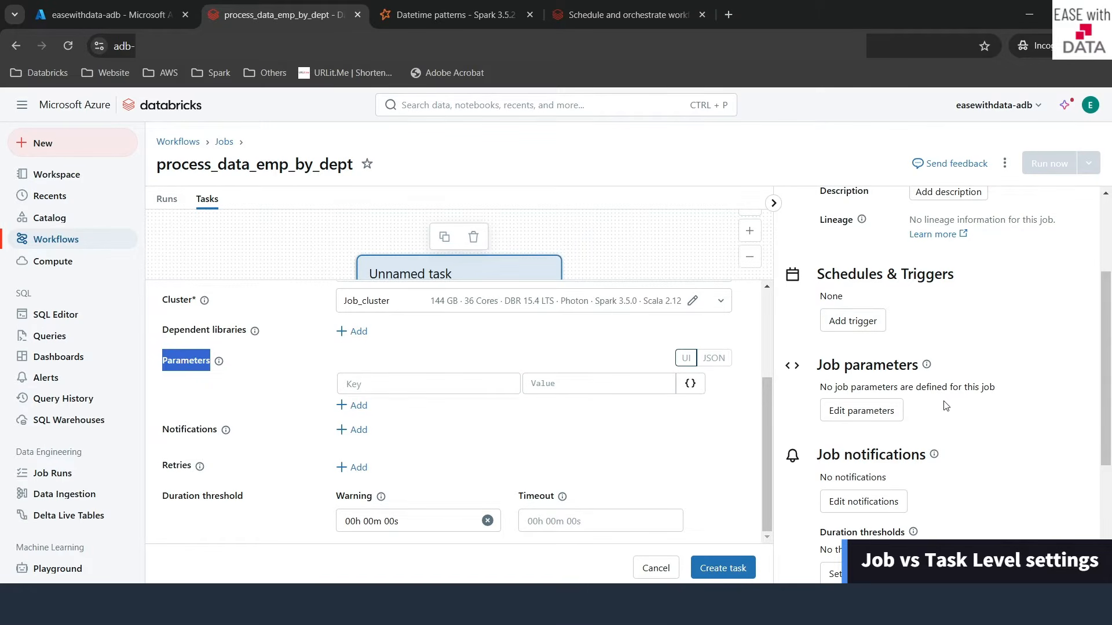
{"action": "scroll", "coordinate": [886, 431], "scroll_direction": "down", "scroll_amount": 3}
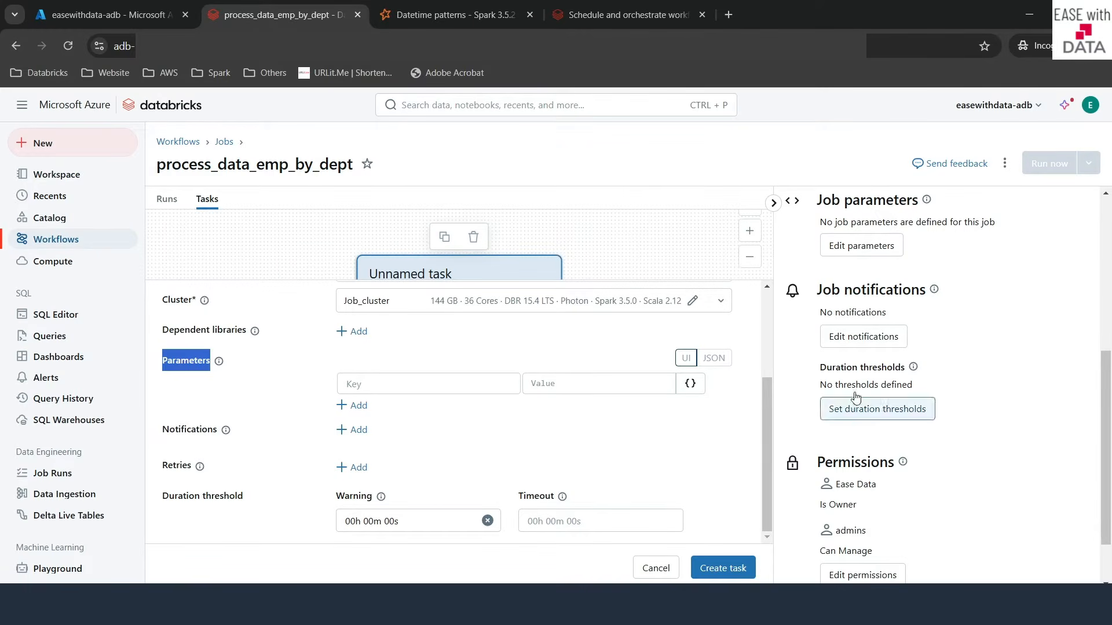
{"action": "scroll", "coordinate": [939, 305], "scroll_direction": "down", "scroll_amount": 2}
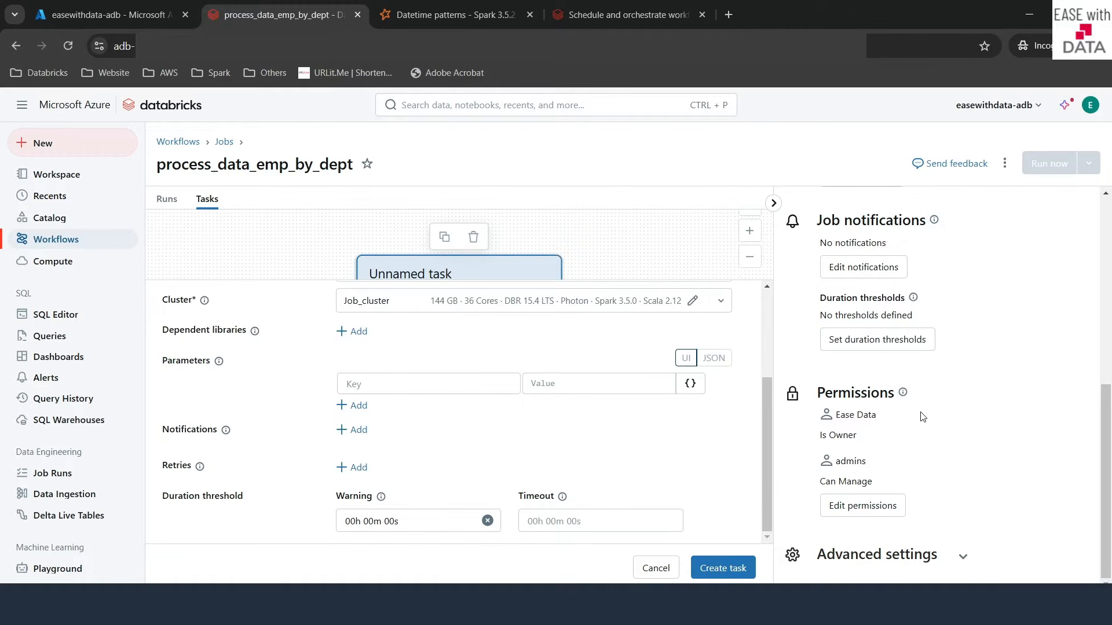
{"action": "left_click_drag", "start_coordinate": [921, 415], "coordinate": [826, 404]}
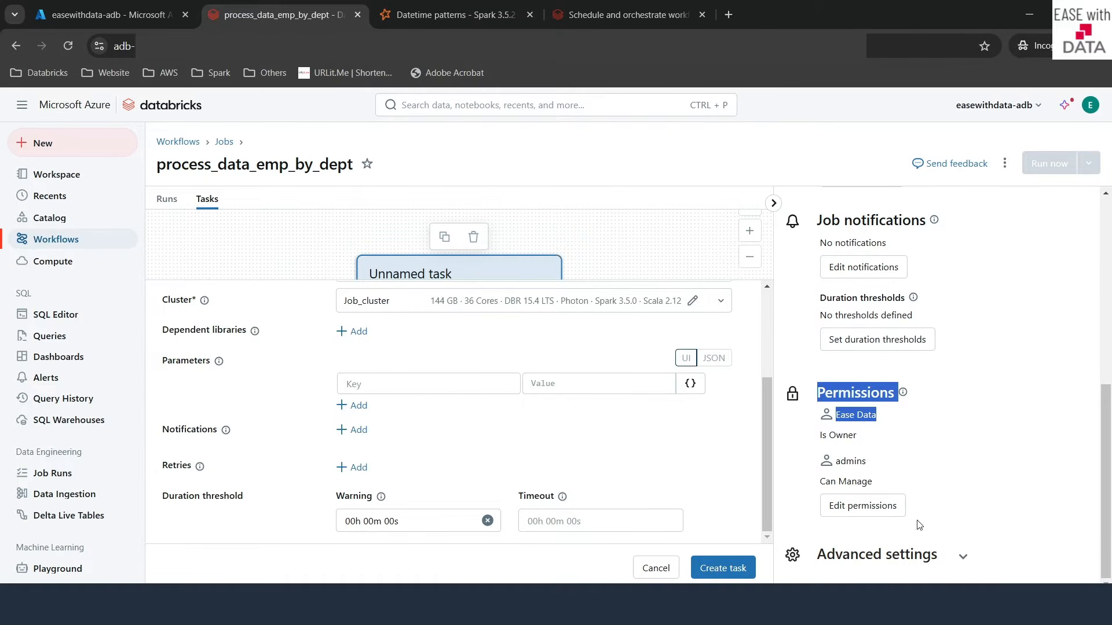
{"action": "left_click", "coordinate": [912, 557]}
{"action": "scroll", "coordinate": [920, 565], "scroll_direction": "down", "scroll_amount": 2}
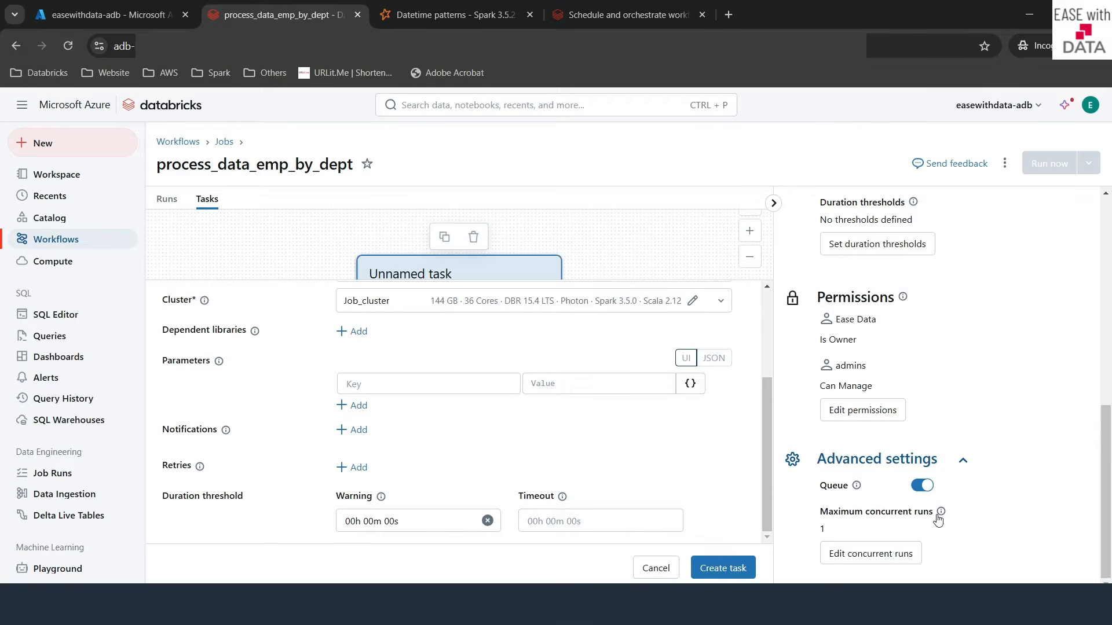
{"action": "scroll", "coordinate": [895, 526], "scroll_direction": "up", "scroll_amount": 10}
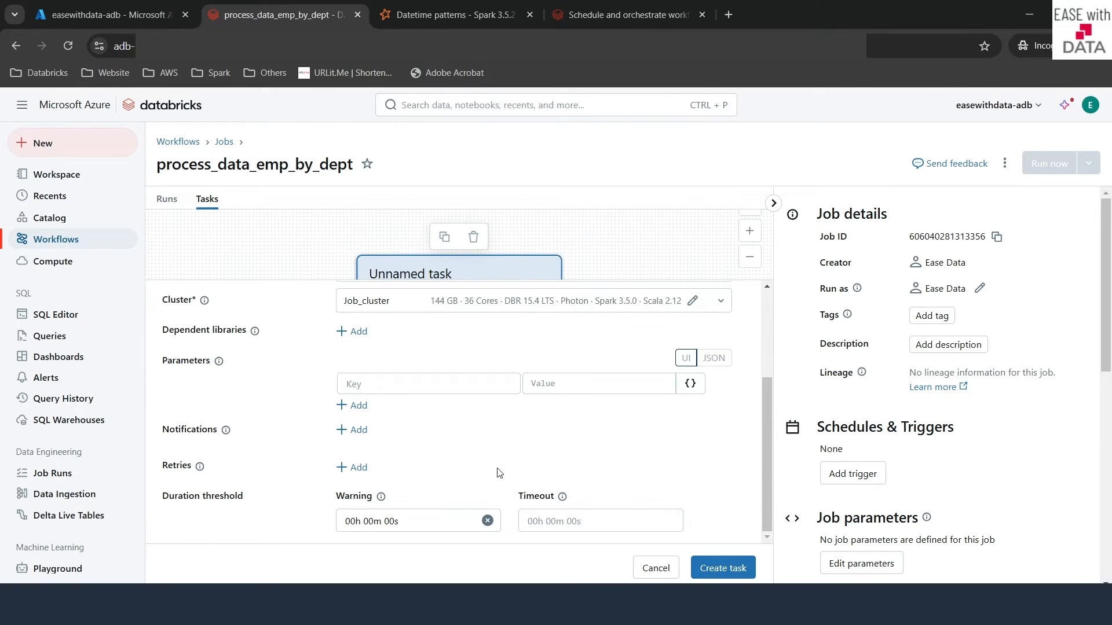
{"action": "scroll", "coordinate": [499, 473], "scroll_direction": "up", "scroll_amount": 5}
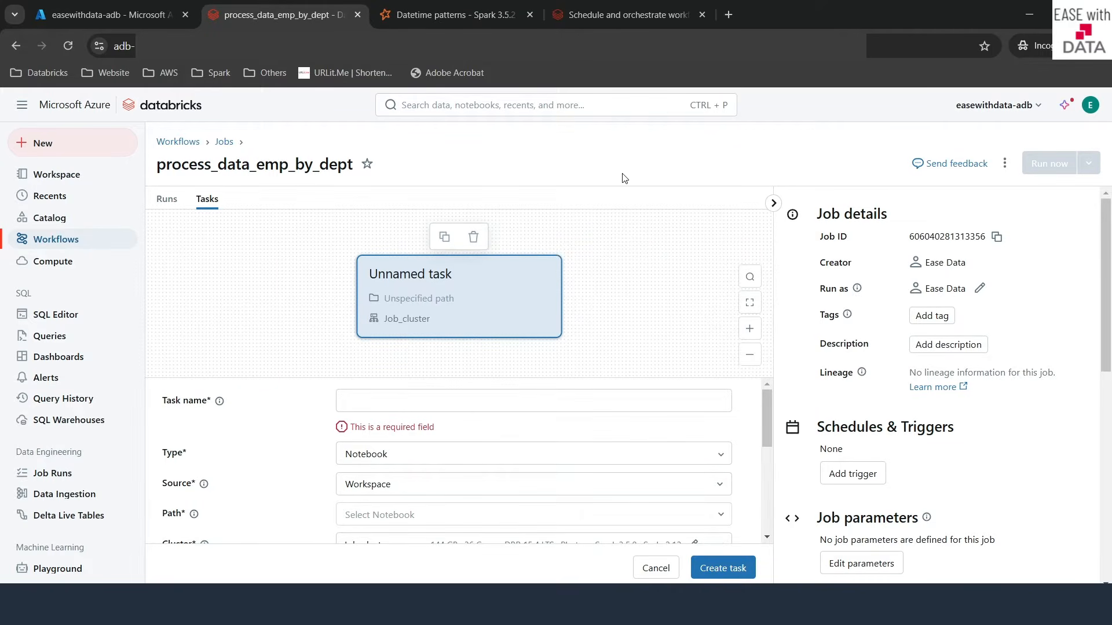
Step: Leave the unsaved task and open the 01_process_emp_data_by_dept folder inside the workspace's Workflows folder
{"action": "left_click", "coordinate": [92, 181]}
{"action": "left_click", "coordinate": [657, 373]}
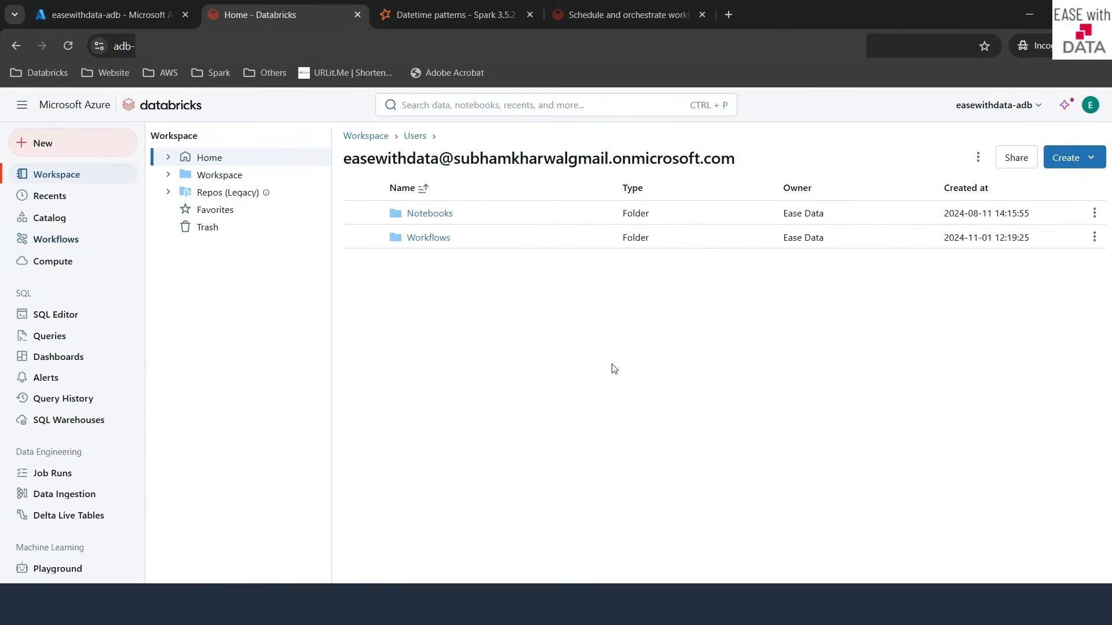
{"action": "left_click", "coordinate": [436, 244]}
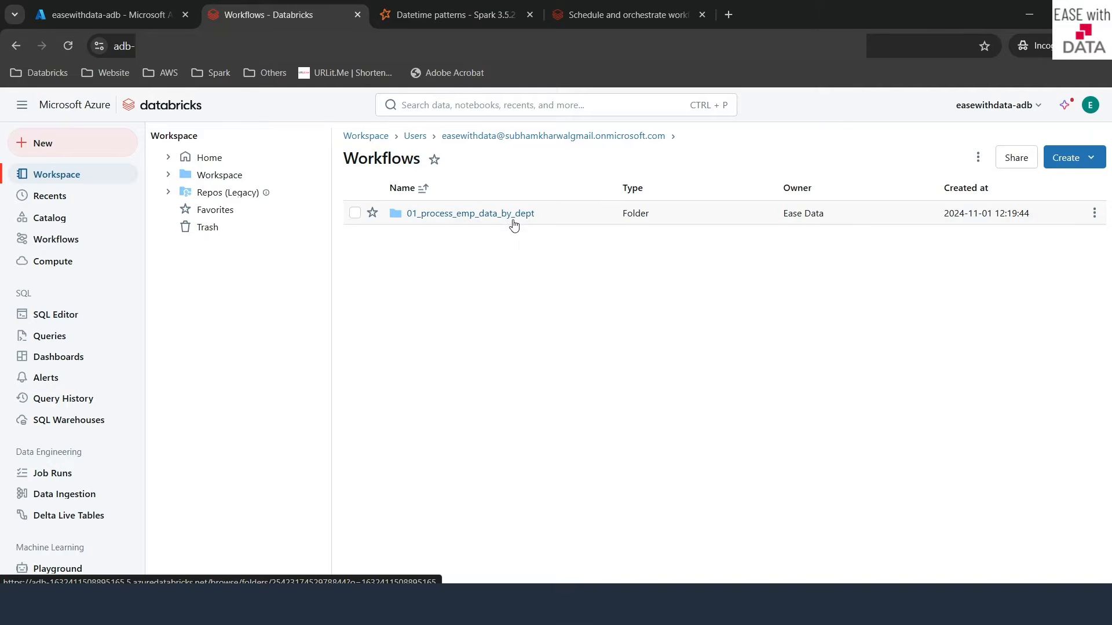
{"action": "left_click", "coordinate": [473, 216]}
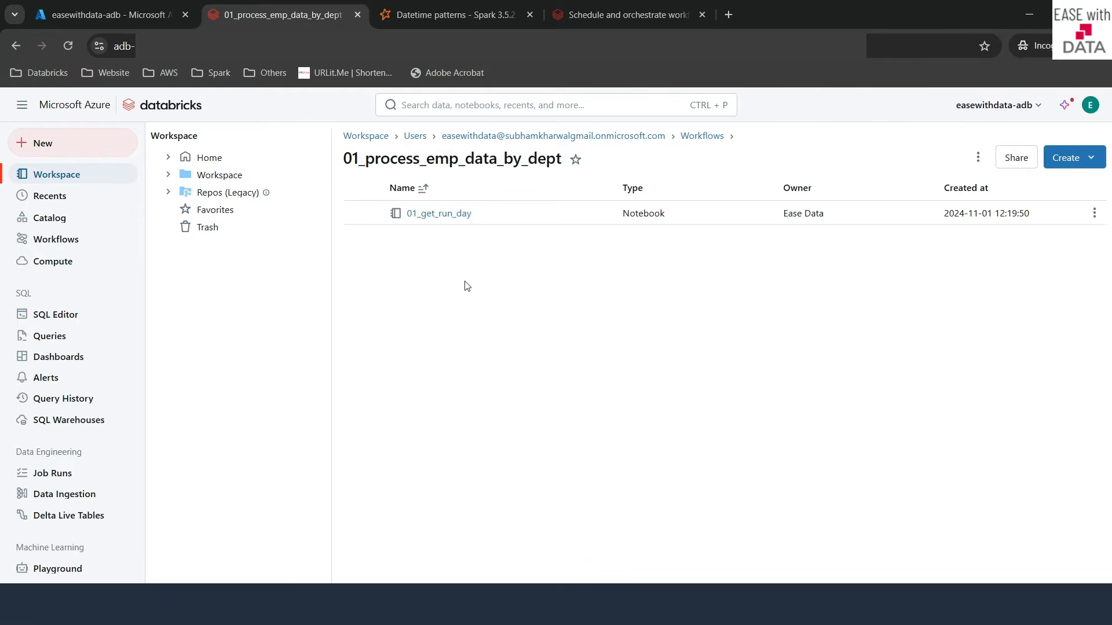
Step: Start cloning the Write_Emp_Data notebook from the Notebooks folder and name the clone 02_Write_Emp_Data
{"action": "left_click", "coordinate": [68, 183]}
{"action": "left_click", "coordinate": [427, 215]}
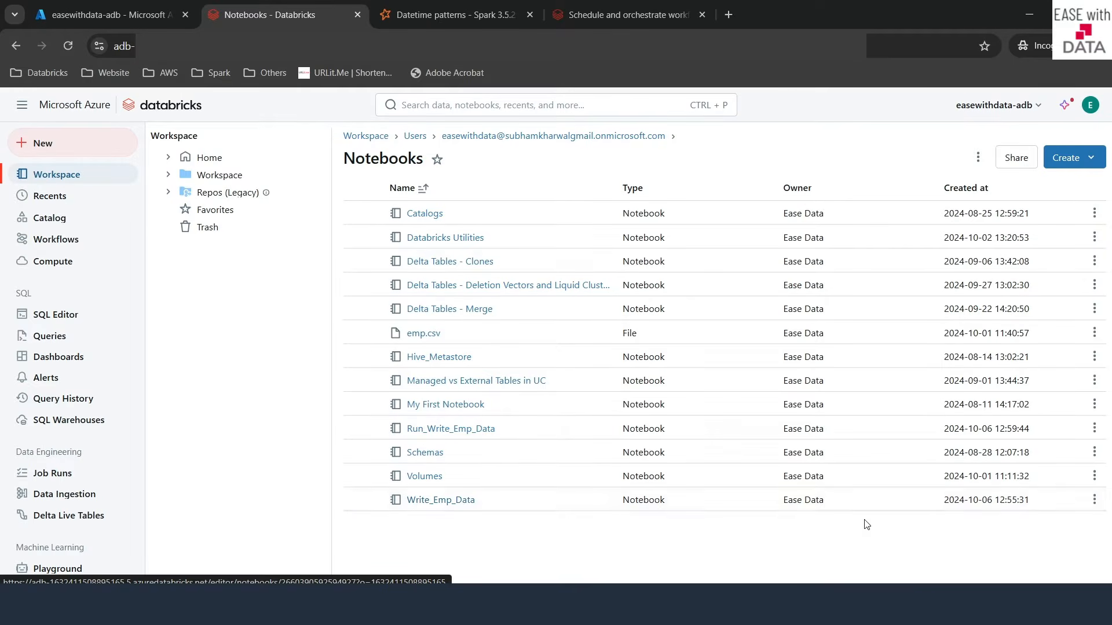
{"action": "left_click", "coordinate": [1094, 499]}
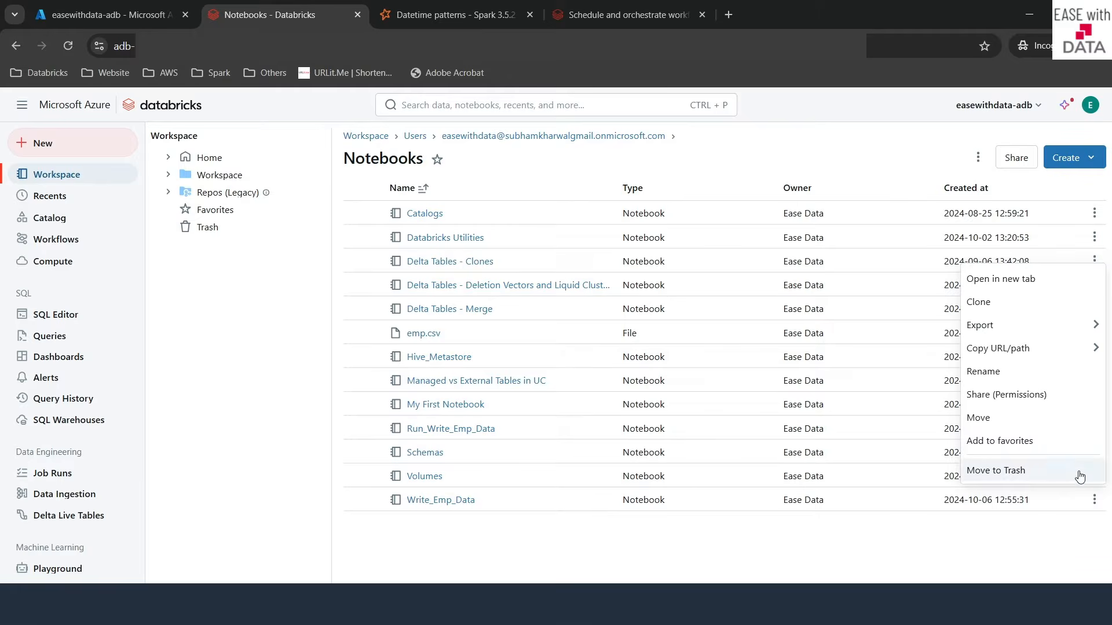
{"action": "left_click", "coordinate": [1006, 301]}
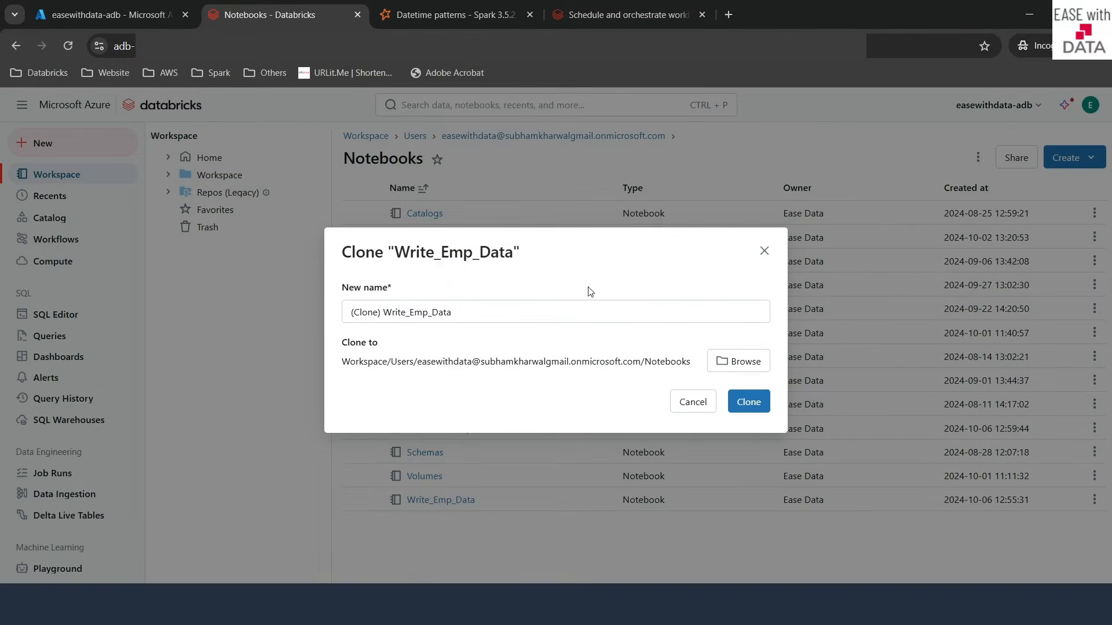
{"action": "left_click", "coordinate": [384, 312]}
{"action": "left_click_drag", "start_coordinate": [384, 312], "coordinate": [317, 308]}
{"action": "left_click", "coordinate": [354, 313]}
{"action": "key", "text": "BackSpace"}
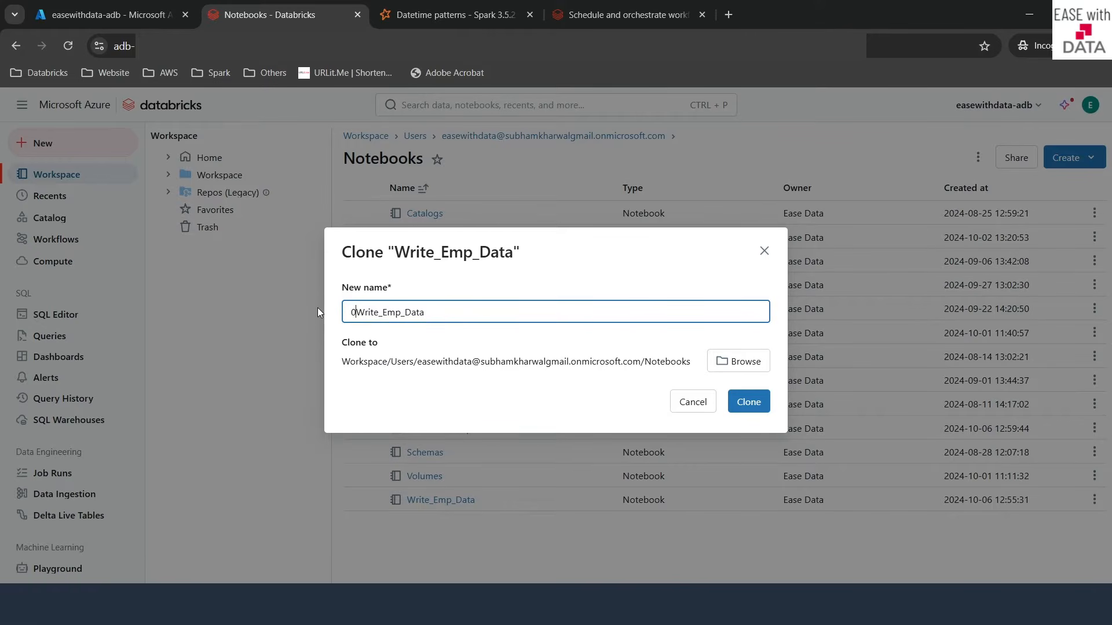
{"action": "type", "text": "02_"}
Step: Set the clone's destination to the Workflows/01_process_emp_data_by_dept folder and create the clone
{"action": "left_click", "coordinate": [745, 361]}
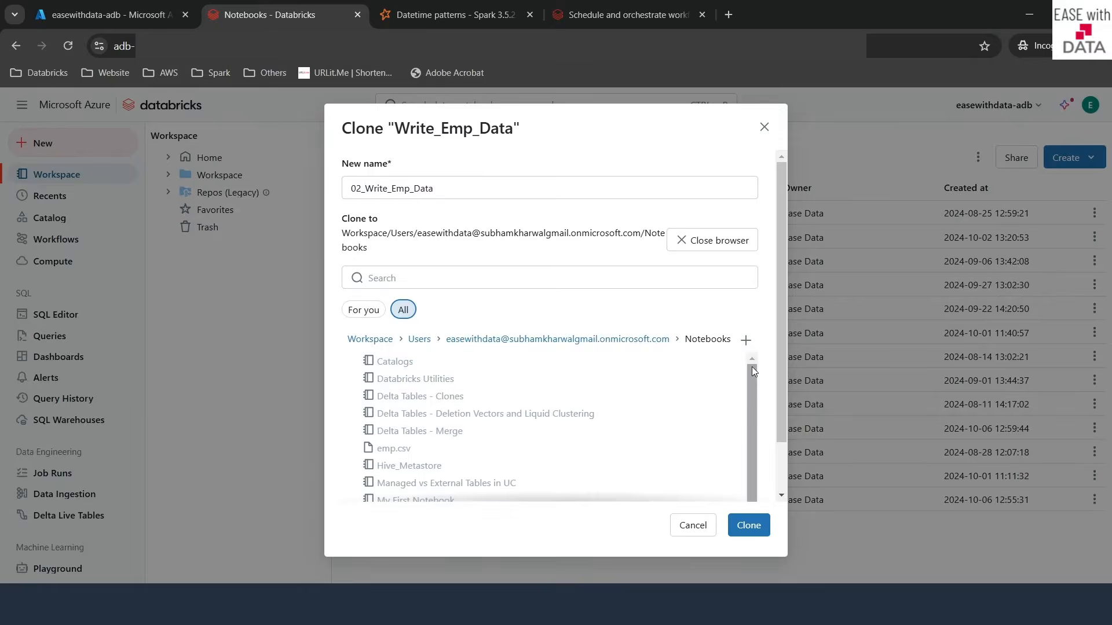
{"action": "left_click", "coordinate": [602, 340]}
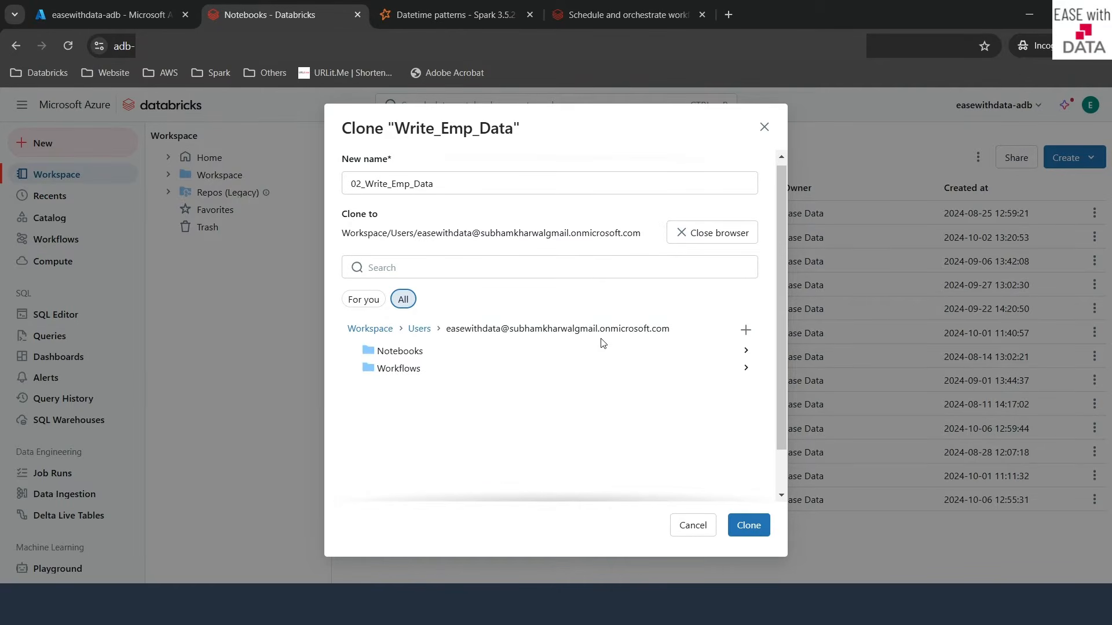
{"action": "left_click", "coordinate": [399, 371]}
{"action": "left_click", "coordinate": [438, 368]}
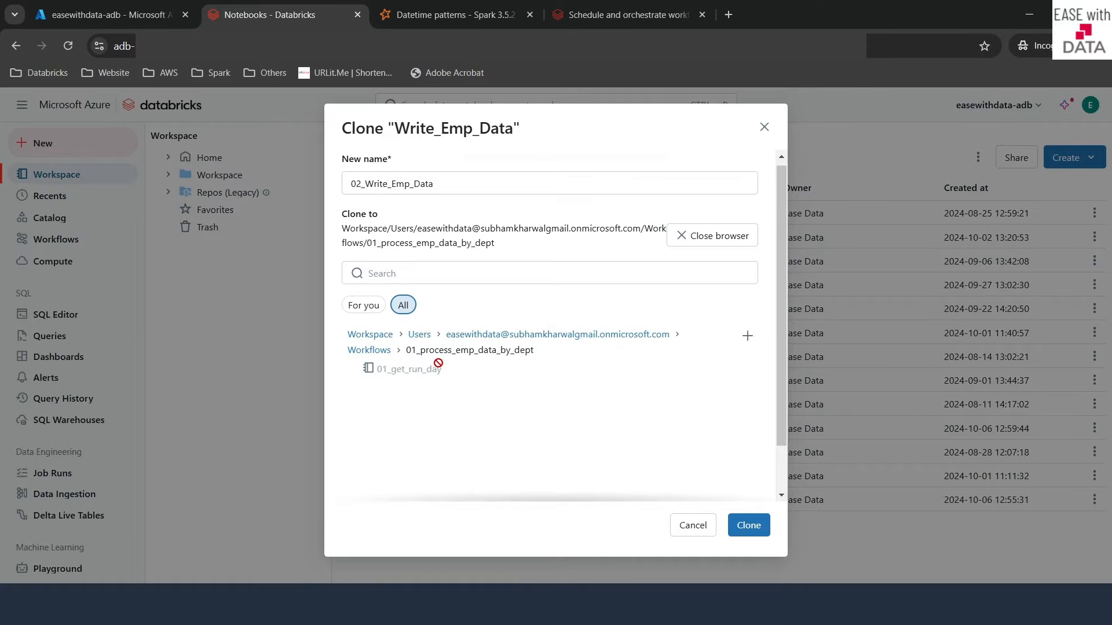
{"action": "left_click", "coordinate": [765, 531]}
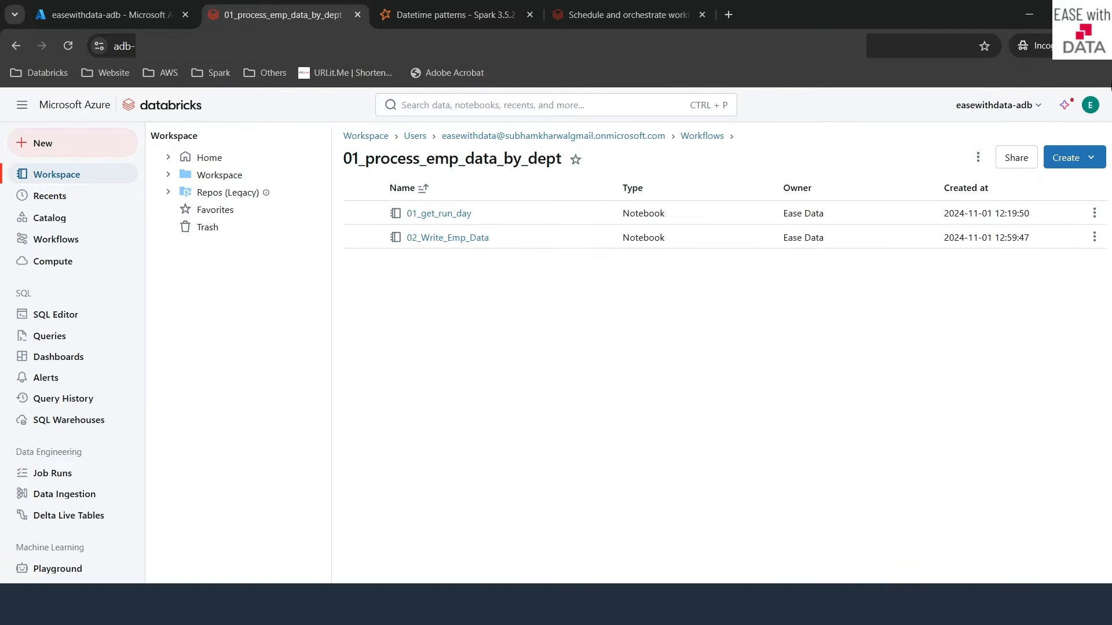
Step: Create a new notebook in the 01_process_emp_data_by_dept folder and name it 03_else_condition
{"action": "left_click", "coordinate": [1072, 158]}
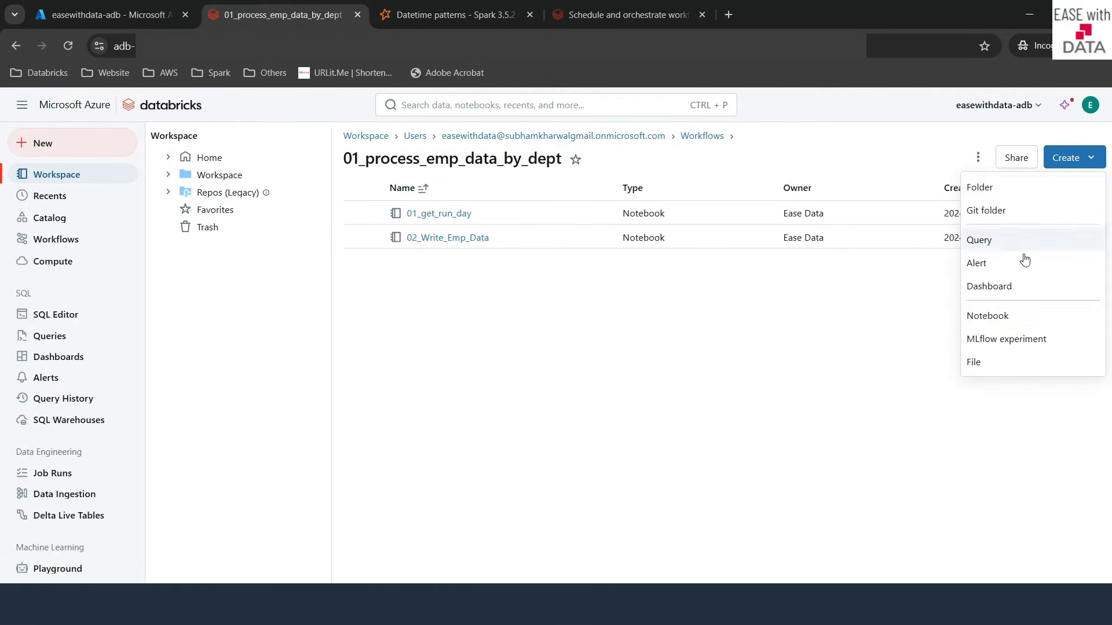
{"action": "left_click", "coordinate": [979, 316]}
{"action": "left_click", "coordinate": [381, 137]}
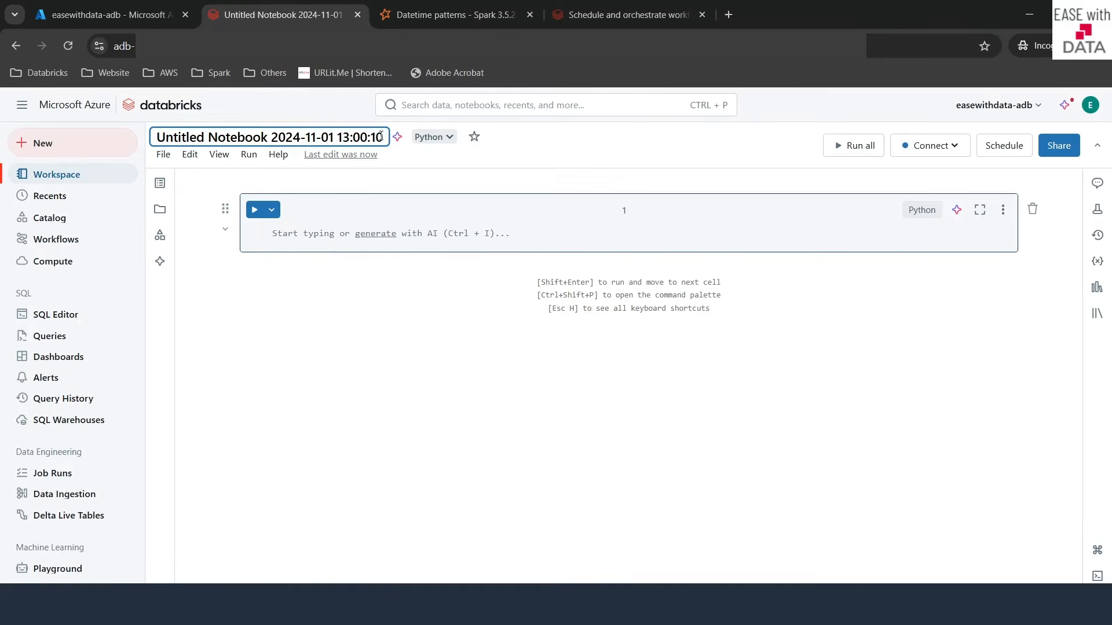
{"action": "left_click_drag", "start_coordinate": [381, 137], "coordinate": [126, 132]}
{"action": "type", "text": "03_els"}
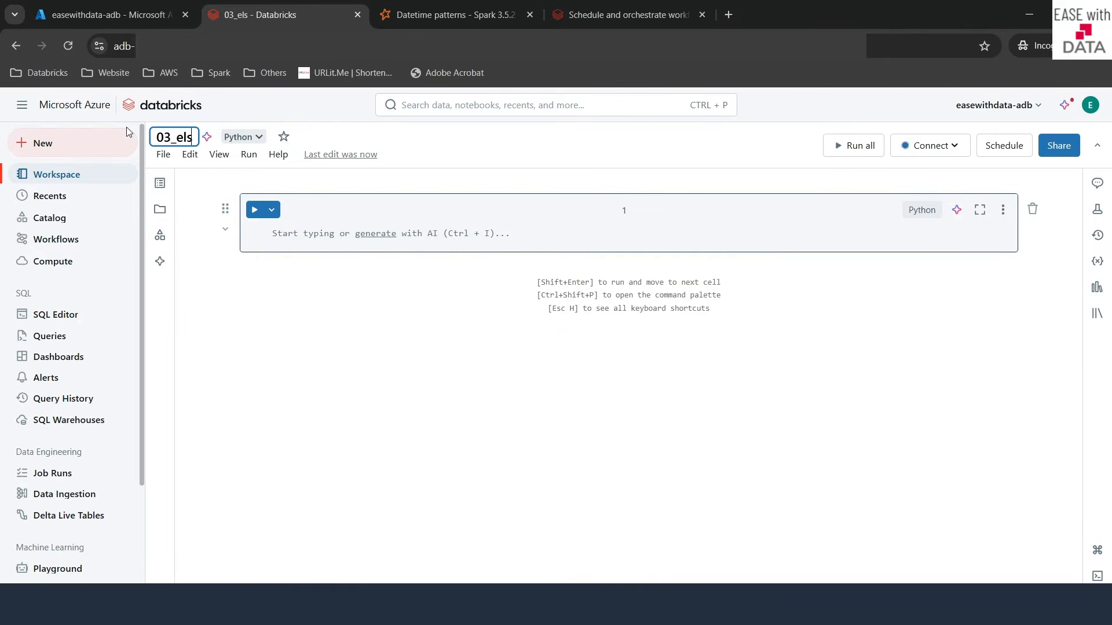
{"action": "type", "text": "e_condition"}
{"action": "key", "text": "ctrl+a"}
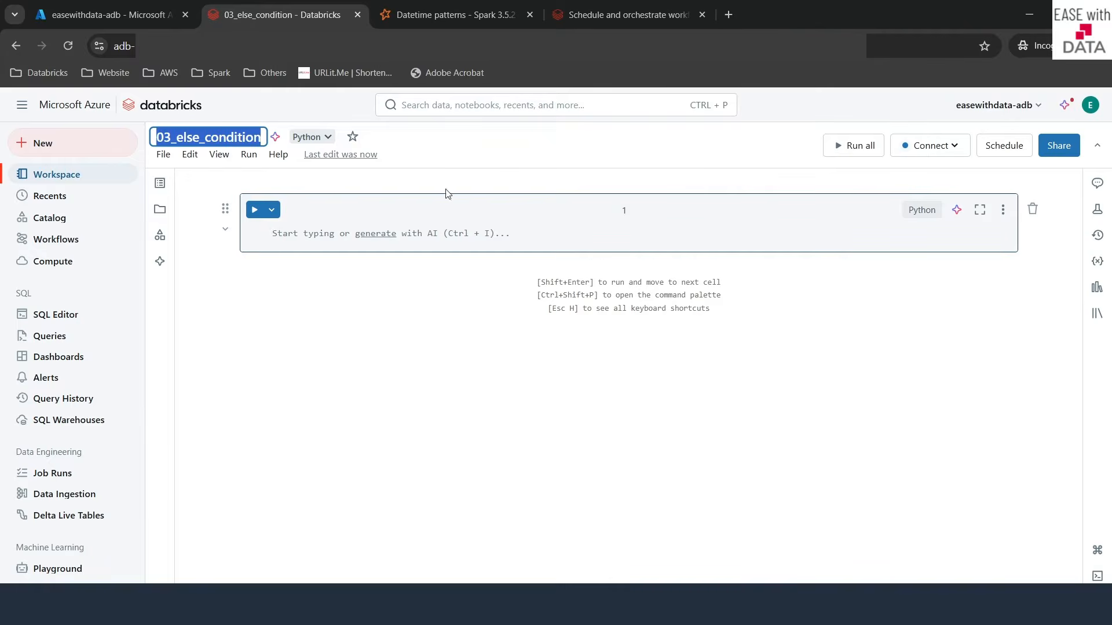
Step: Return to the 01_process_emp_data_by_dept folder inside Workflows and open the 01_get_run_day notebook
{"action": "left_click", "coordinate": [71, 176]}
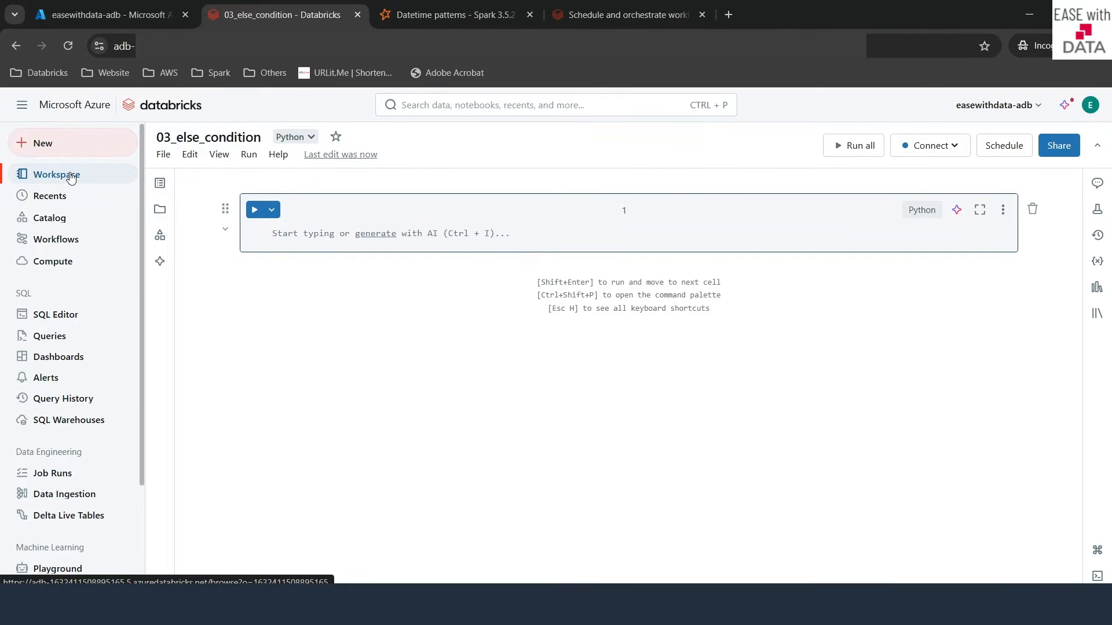
{"action": "left_click", "coordinate": [433, 239]}
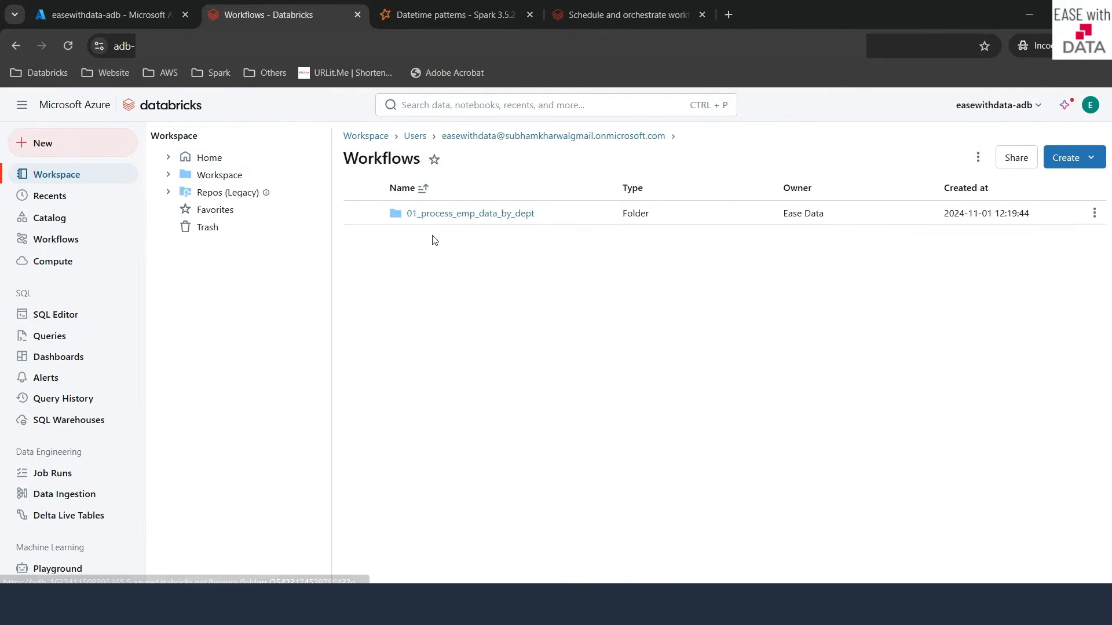
{"action": "left_click", "coordinate": [461, 214]}
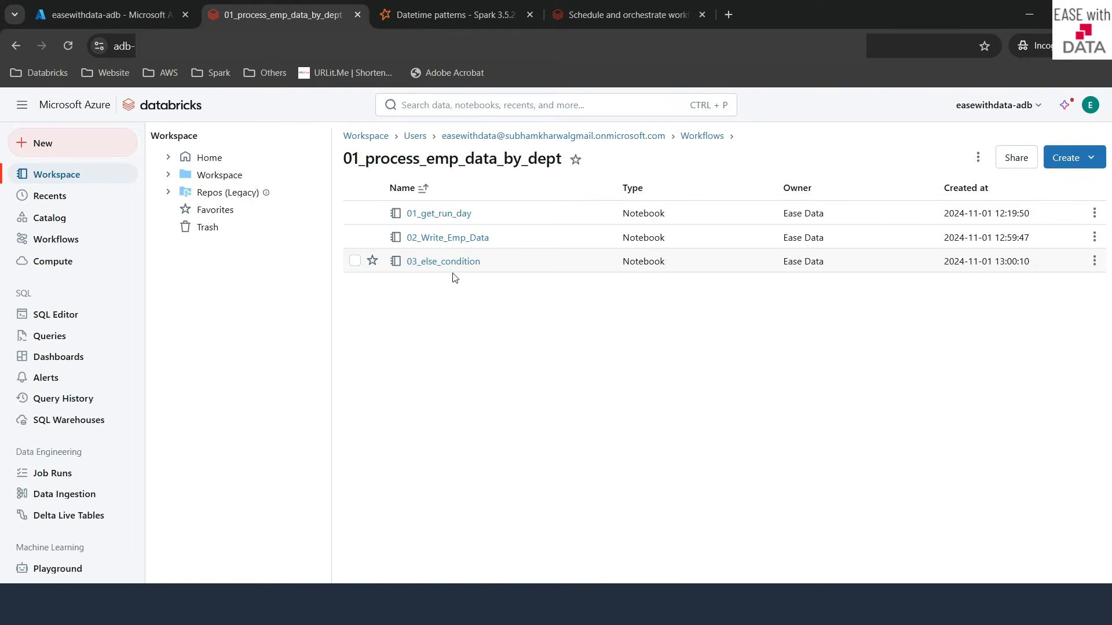
{"action": "left_click", "coordinate": [447, 223]}
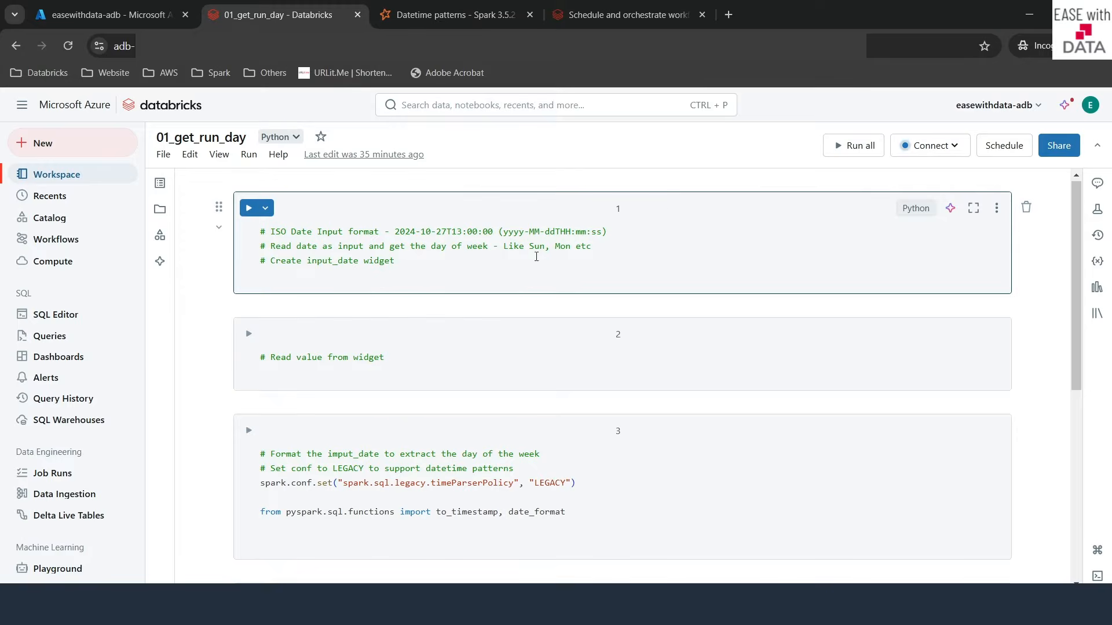
Step: Start Ease Data's Cluster and attach it to the 01_get_run_day notebook as general compute
{"action": "left_click", "coordinate": [943, 147]}
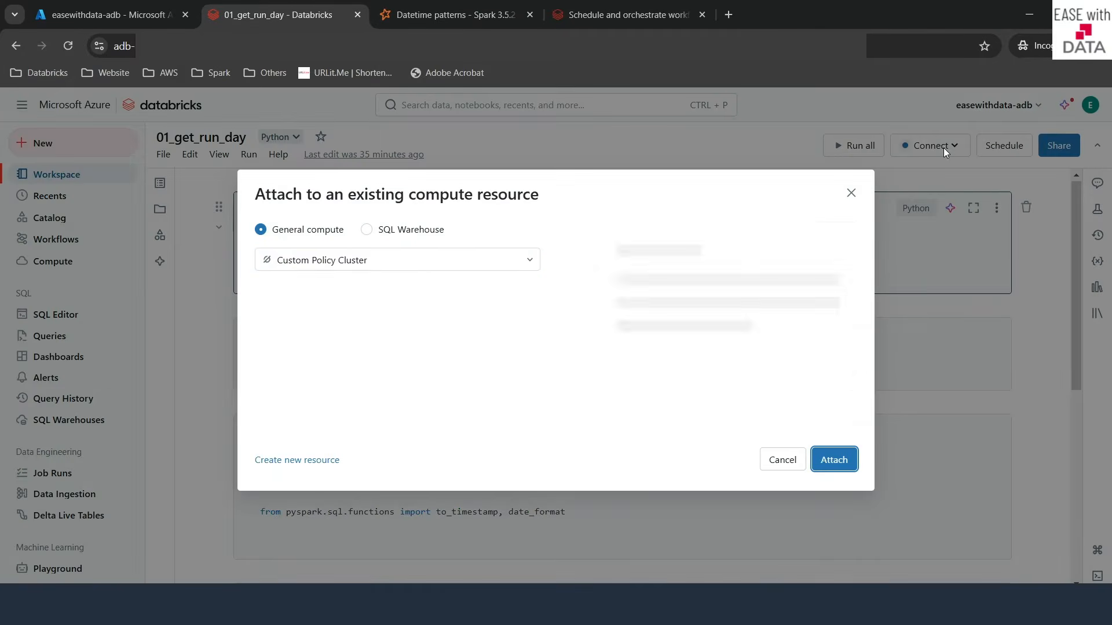
{"action": "left_click", "coordinate": [526, 259]}
{"action": "left_click", "coordinate": [368, 353]}
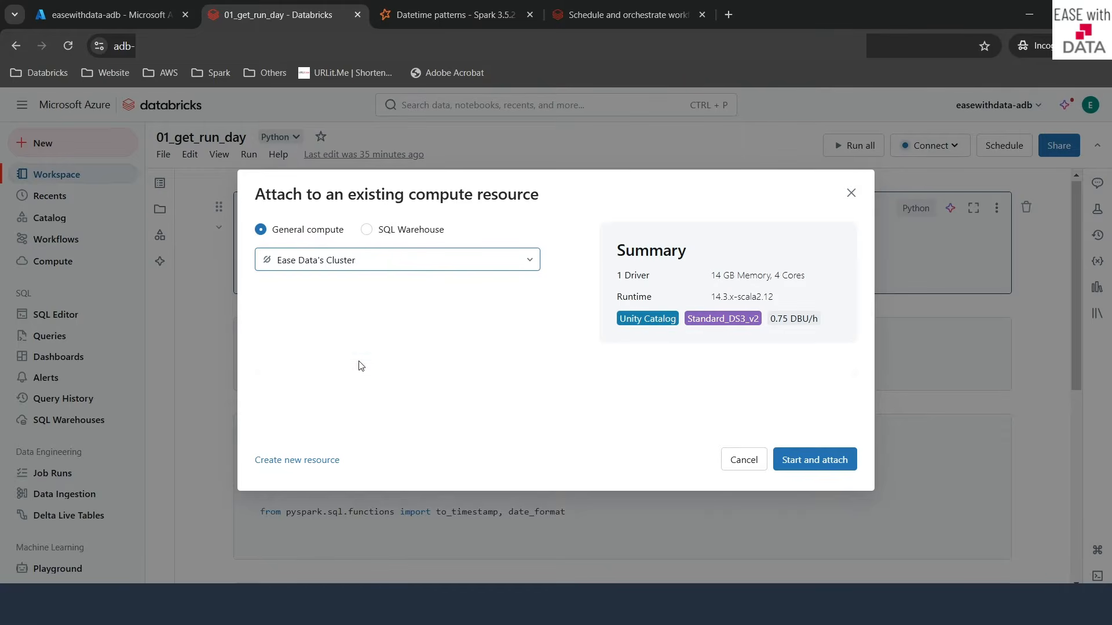
{"action": "left_click", "coordinate": [815, 460]}
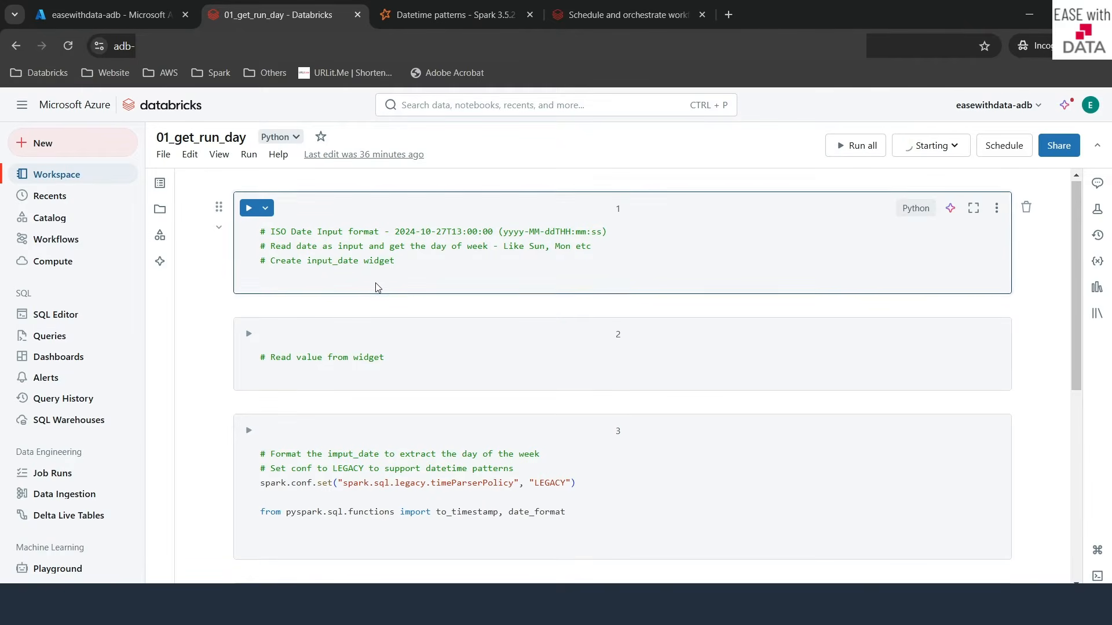
Step: Add dbutils.widgets.text("input_date", "") to the first cell and check the ISO date format in its comment
{"action": "left_click", "coordinate": [278, 279]}
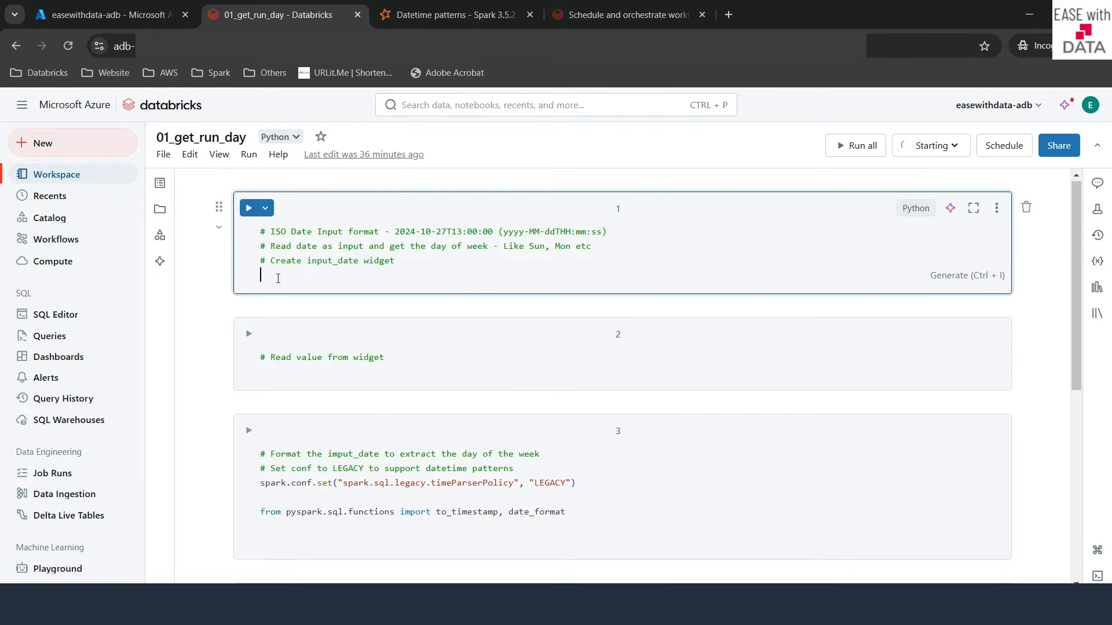
{"action": "type", "text": "dbutils.wid"}
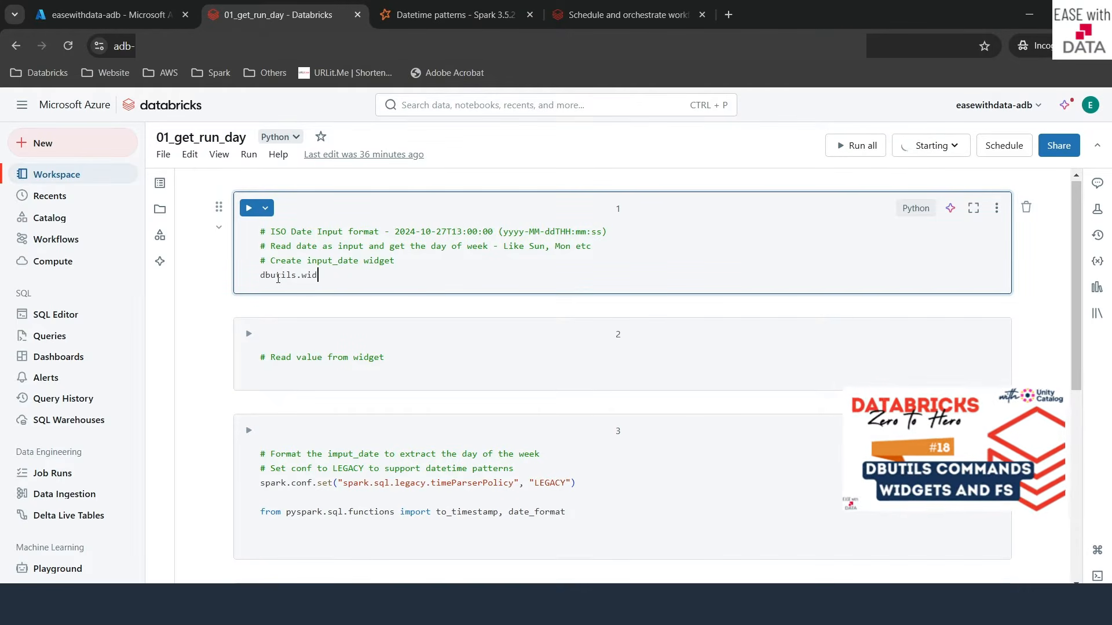
{"action": "type", "text": "gets.text"}
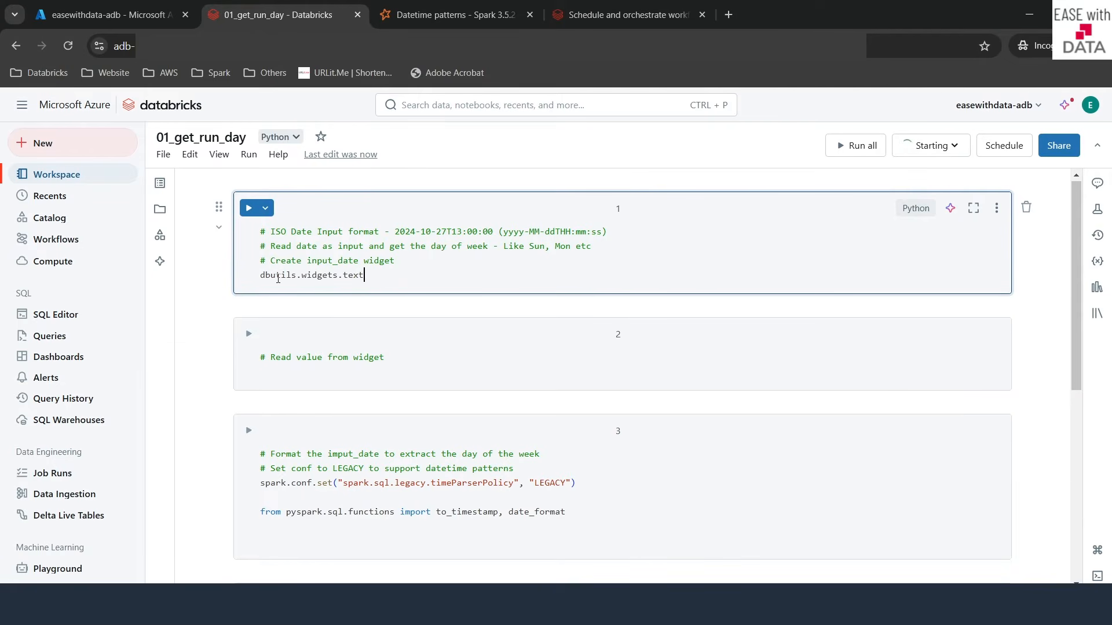
{"action": "type", "text": "(\"input_date\", \""}
{"action": "left_click_drag", "start_coordinate": [394, 233], "coordinate": [493, 232]}
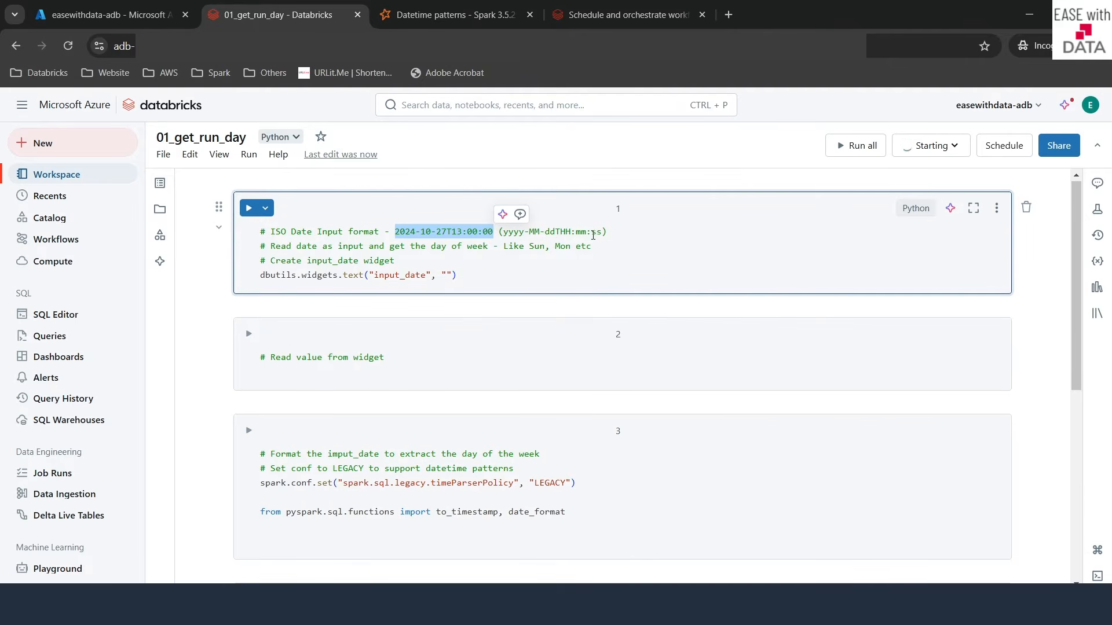
{"action": "left_click", "coordinate": [457, 243]}
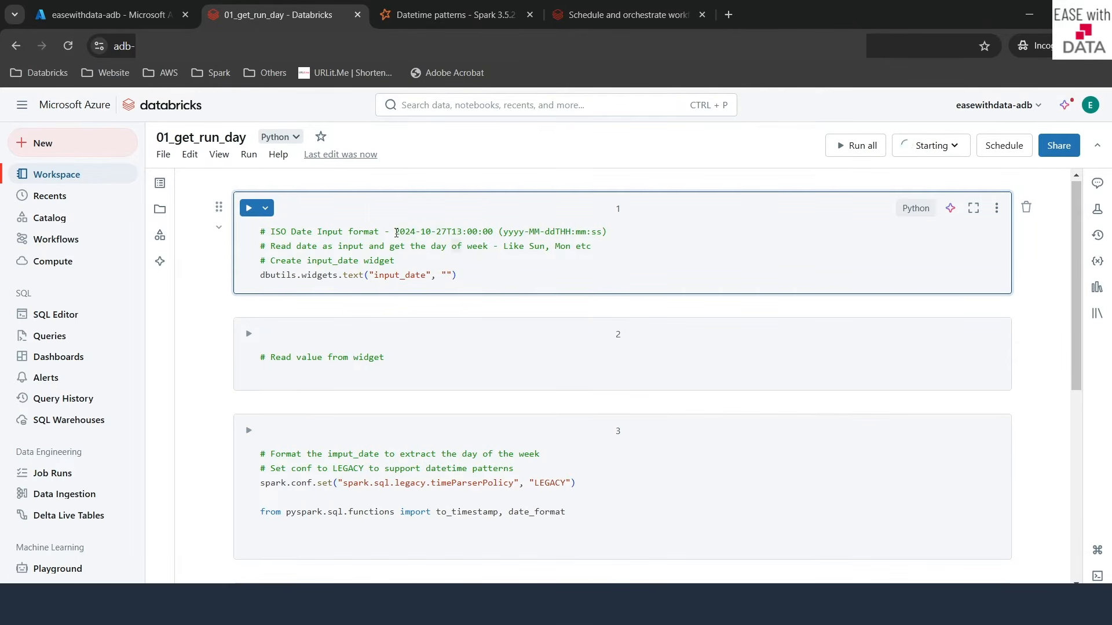
{"action": "left_click_drag", "start_coordinate": [396, 233], "coordinate": [493, 232]}
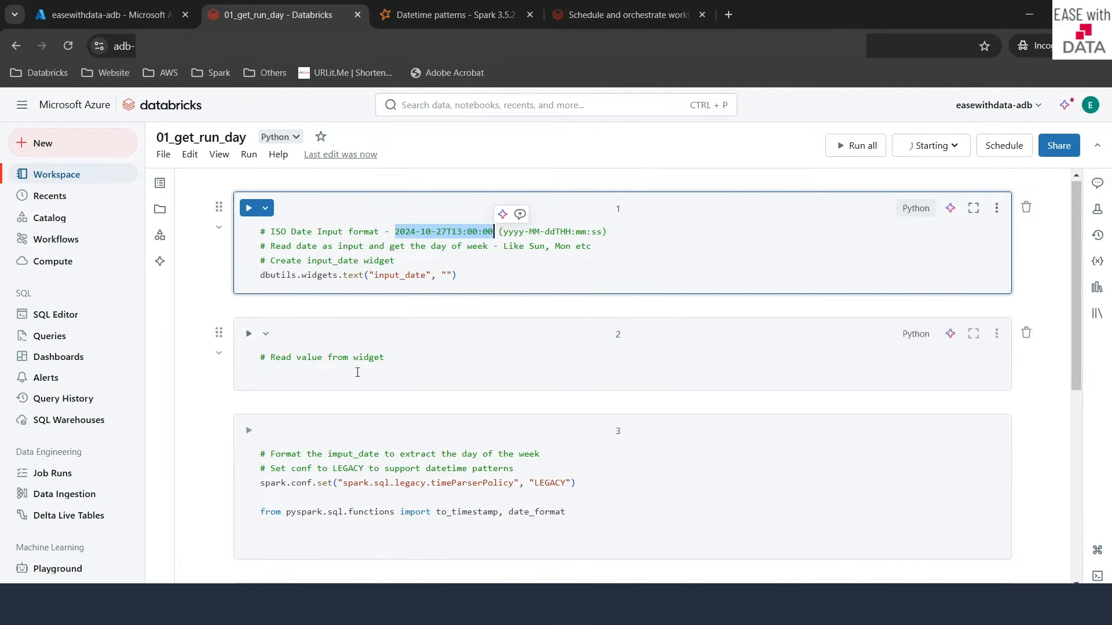
Step: Read the widget value in the second cell with _input_date = dbutils.widgets.get("input_date")
{"action": "left_click", "coordinate": [359, 375]}
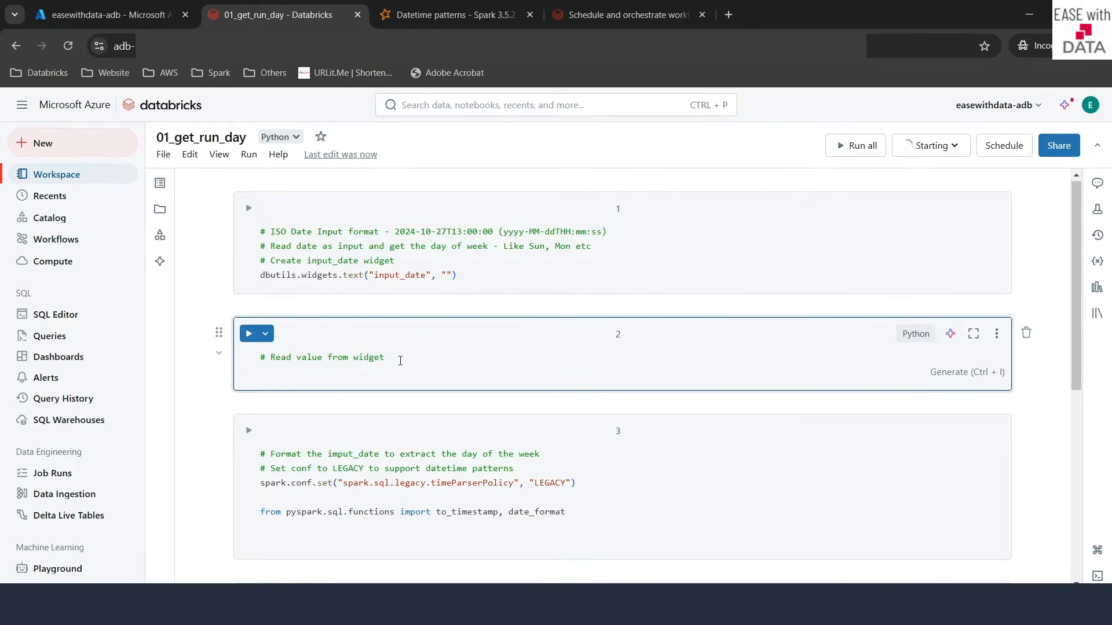
{"action": "type", "text": "dbutils.widgets.get(\""}
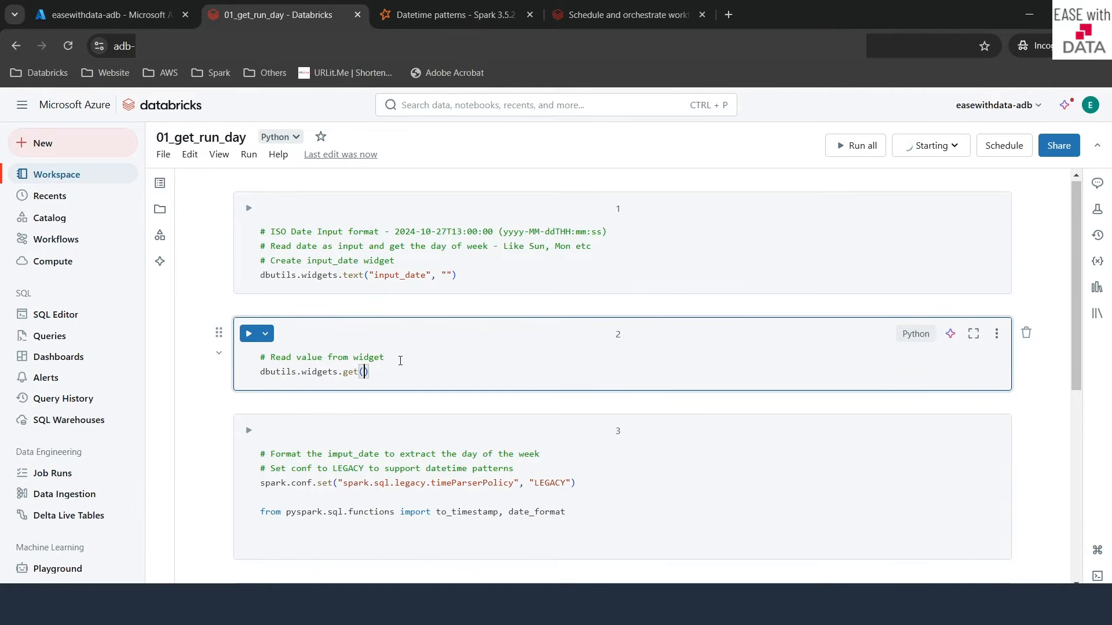
{"action": "double_click", "coordinate": [400, 276]}
{"action": "key", "text": "ctrl+c"}
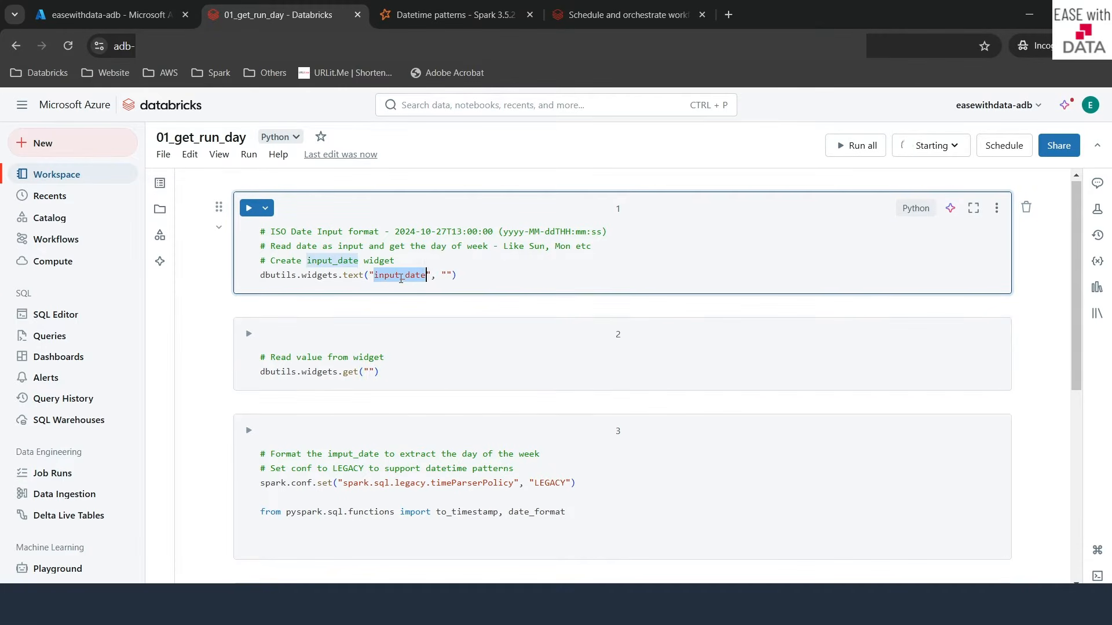
{"action": "left_click", "coordinate": [369, 373]}
{"action": "key", "text": "ctrl+v"}
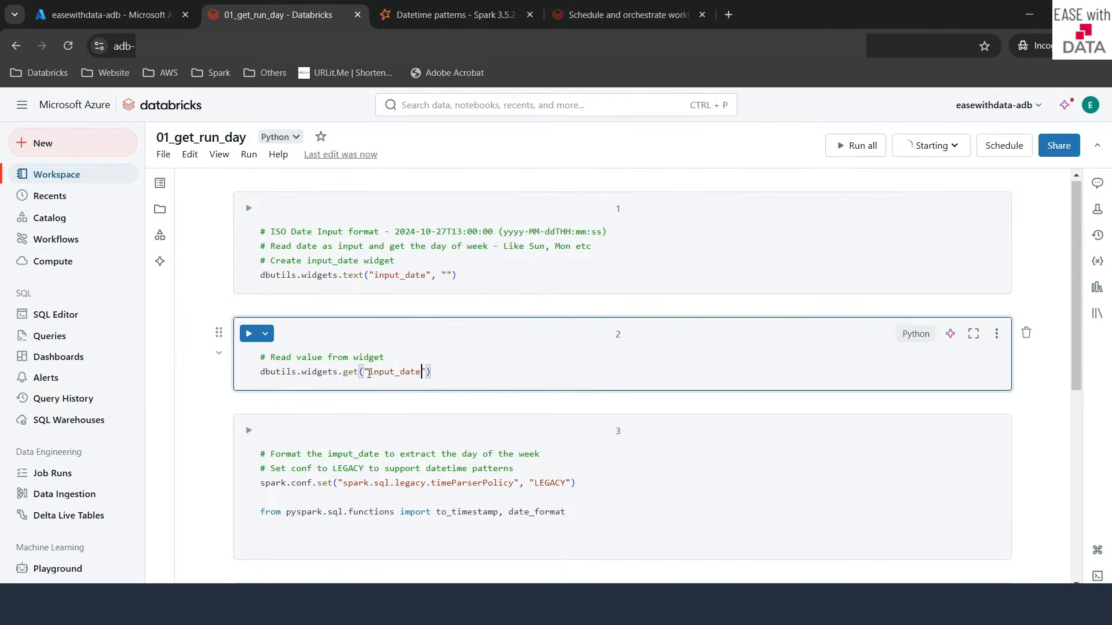
{"action": "left_click", "coordinate": [261, 373]}
{"action": "type", "text": "input_"}
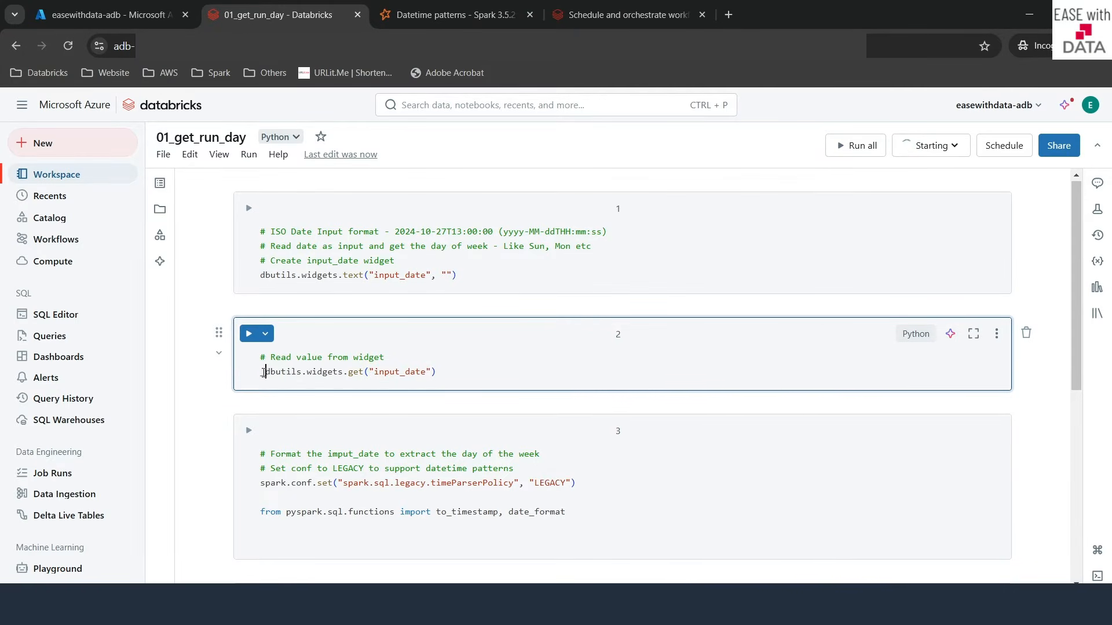
{"action": "type", "text": "date ="}
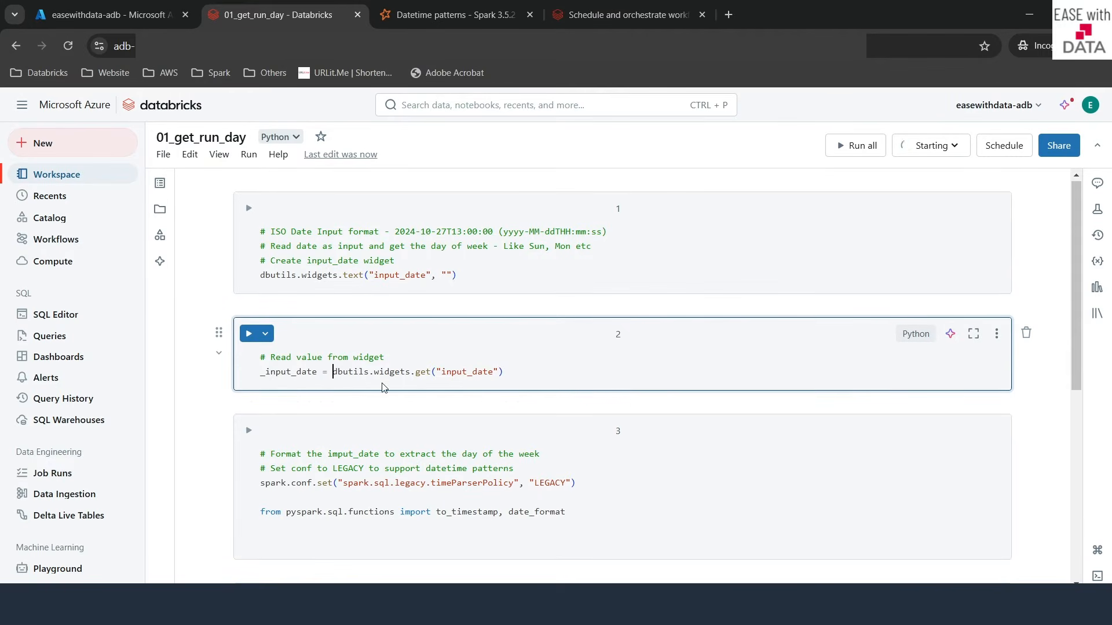
Step: Examine the third cell's LEGACY timeParserPolicy setting and its comment on datetime patterns
{"action": "scroll", "coordinate": [468, 486], "scroll_direction": "down", "scroll_amount": 2}
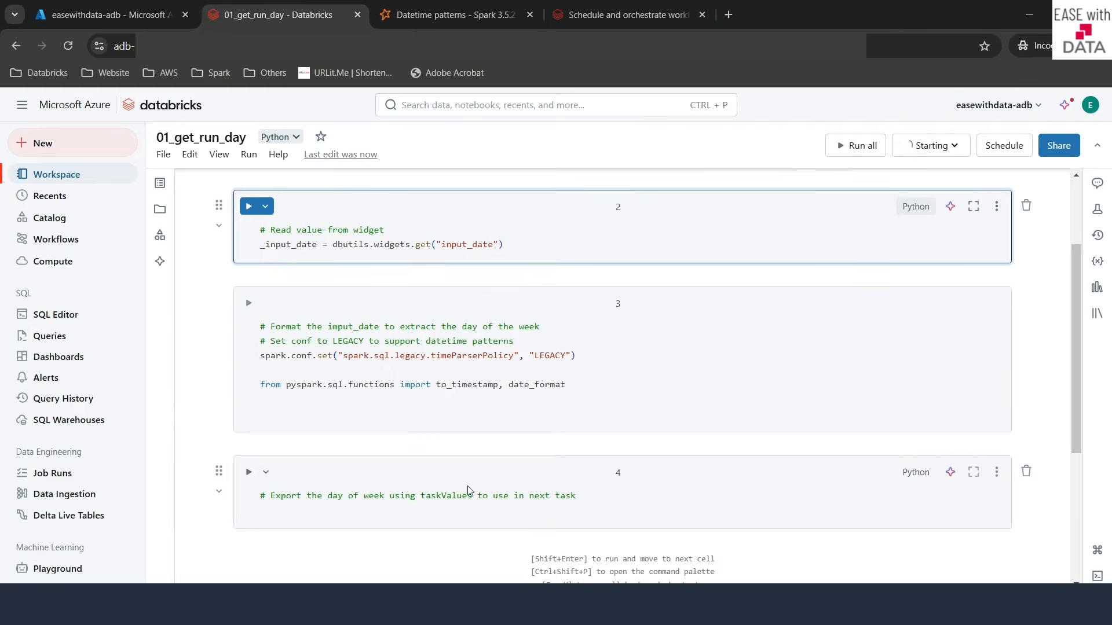
{"action": "left_click", "coordinate": [384, 391]}
{"action": "left_click", "coordinate": [349, 399]}
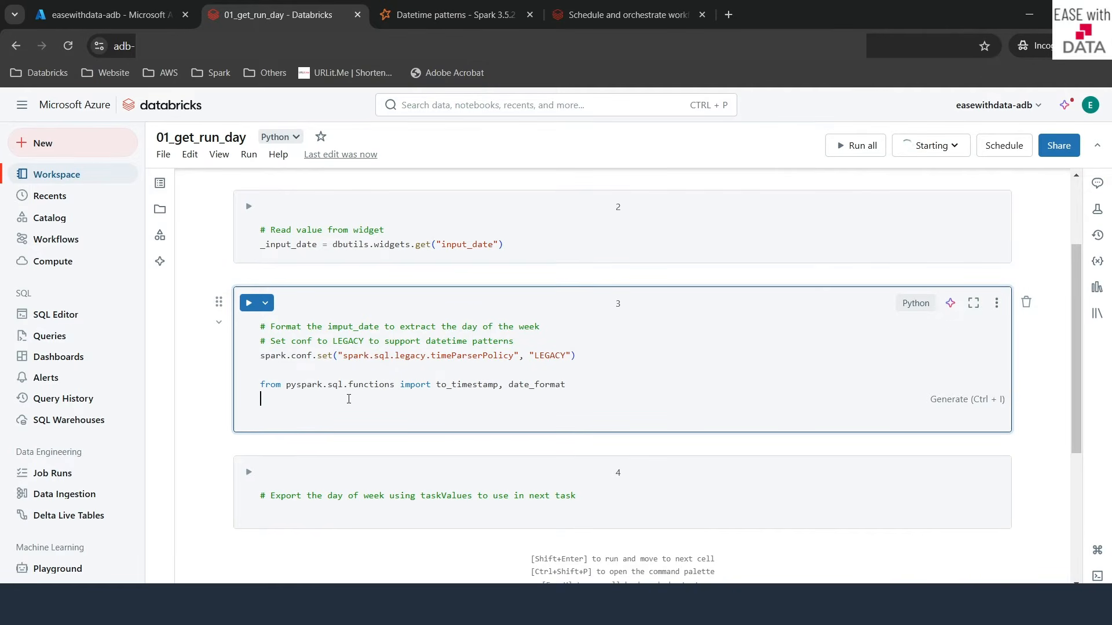
{"action": "left_click_drag", "start_coordinate": [590, 355], "coordinate": [387, 359]}
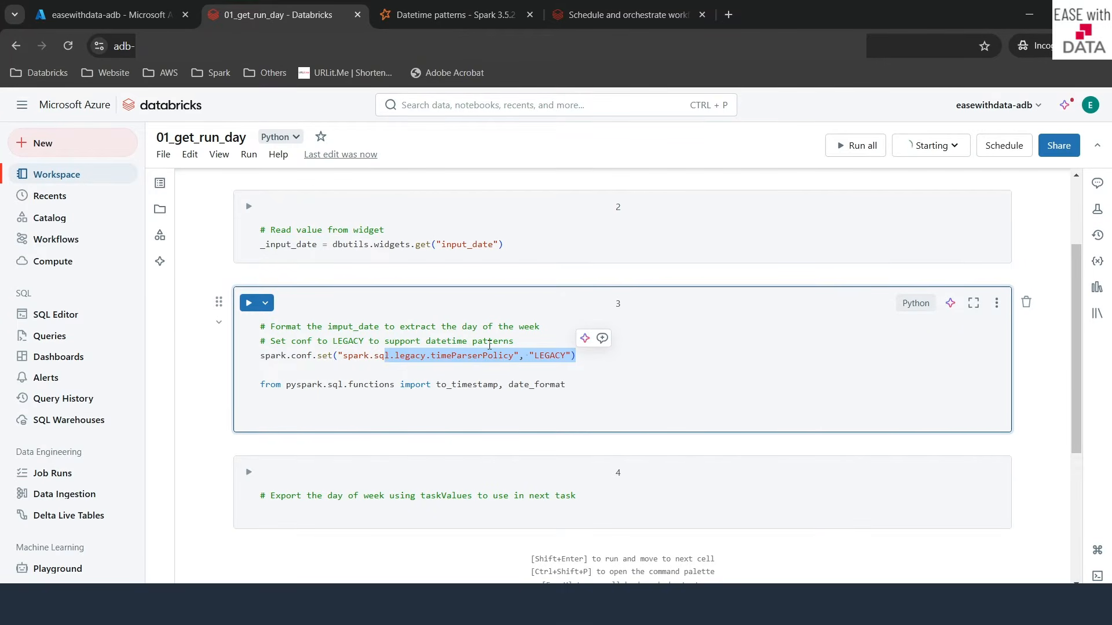
{"action": "left_click_drag", "start_coordinate": [426, 341], "coordinate": [524, 342]}
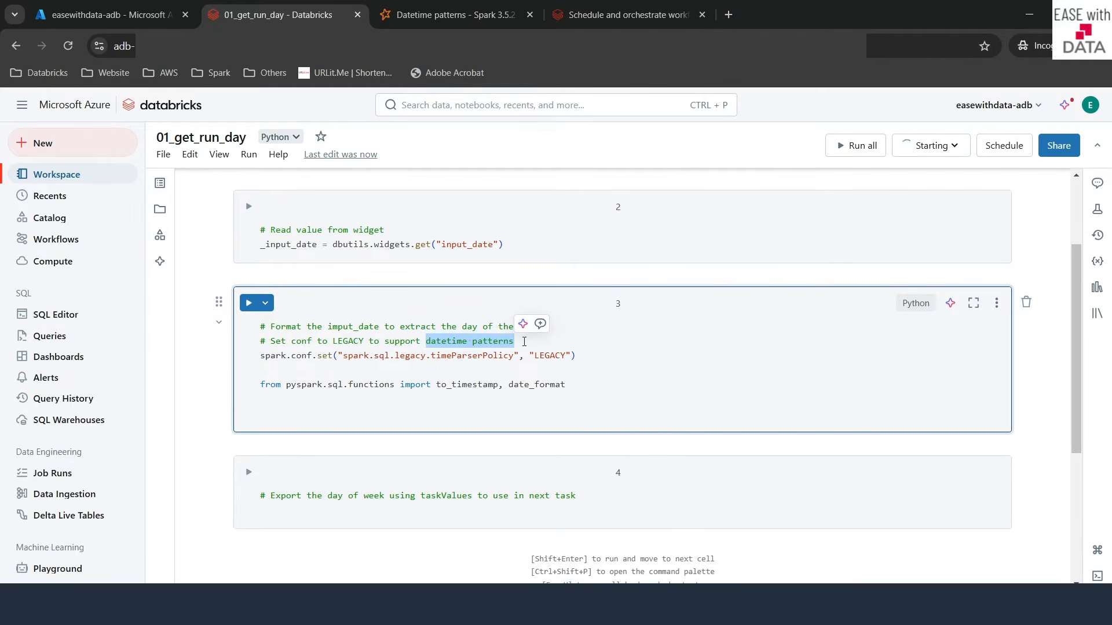
Step: Review the symbol table on Spark's Datetime Patterns documentation page, and return to the 01_get_run_day notebook
{"action": "left_click", "coordinate": [454, 14]}
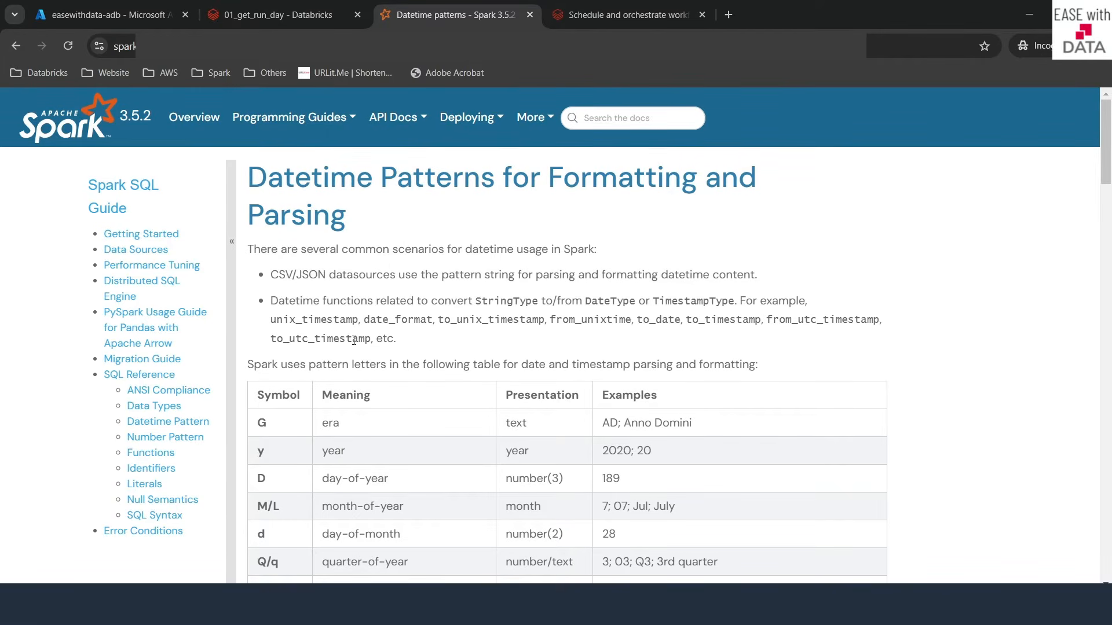
{"action": "scroll", "coordinate": [354, 341], "scroll_direction": "down", "scroll_amount": 3}
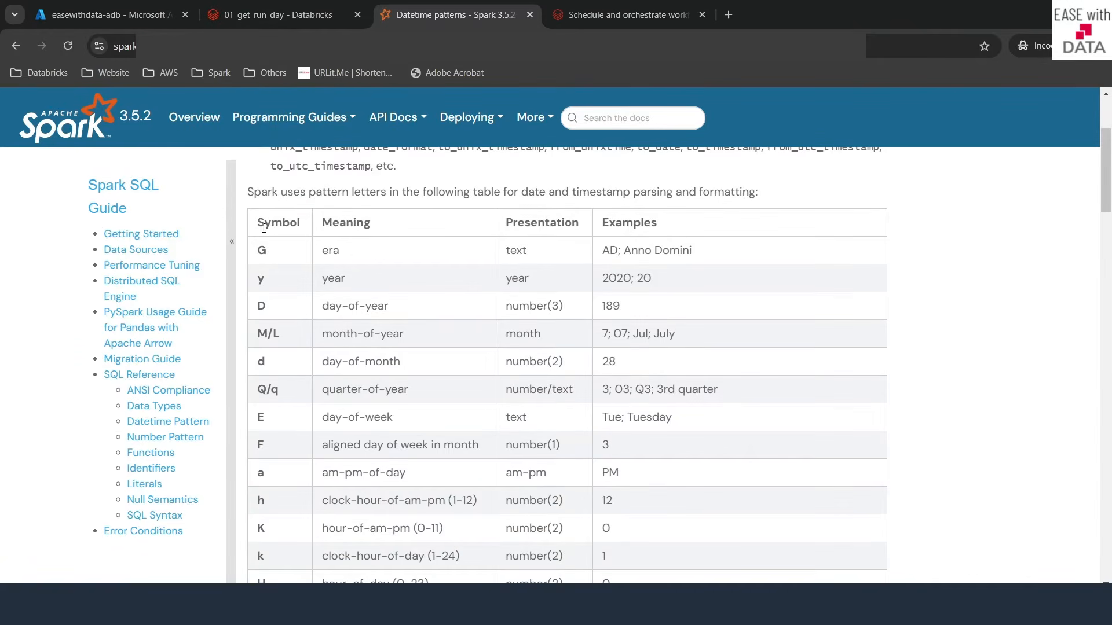
{"action": "left_click_drag", "start_coordinate": [263, 227], "coordinate": [297, 225]}
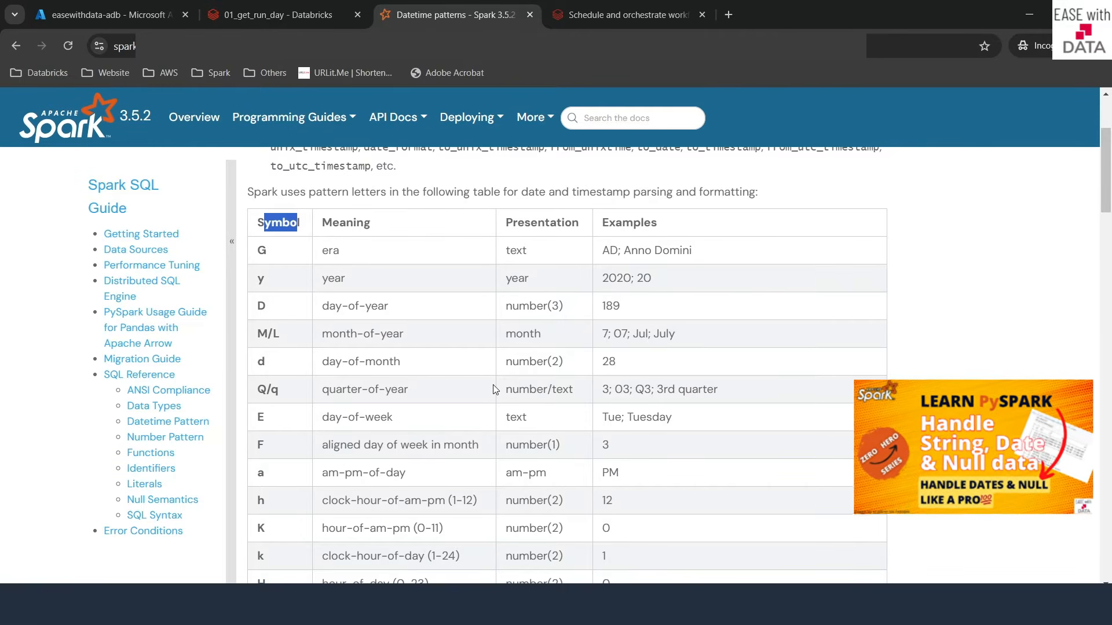
{"action": "key", "text": "ctrl+shift+Tab"}
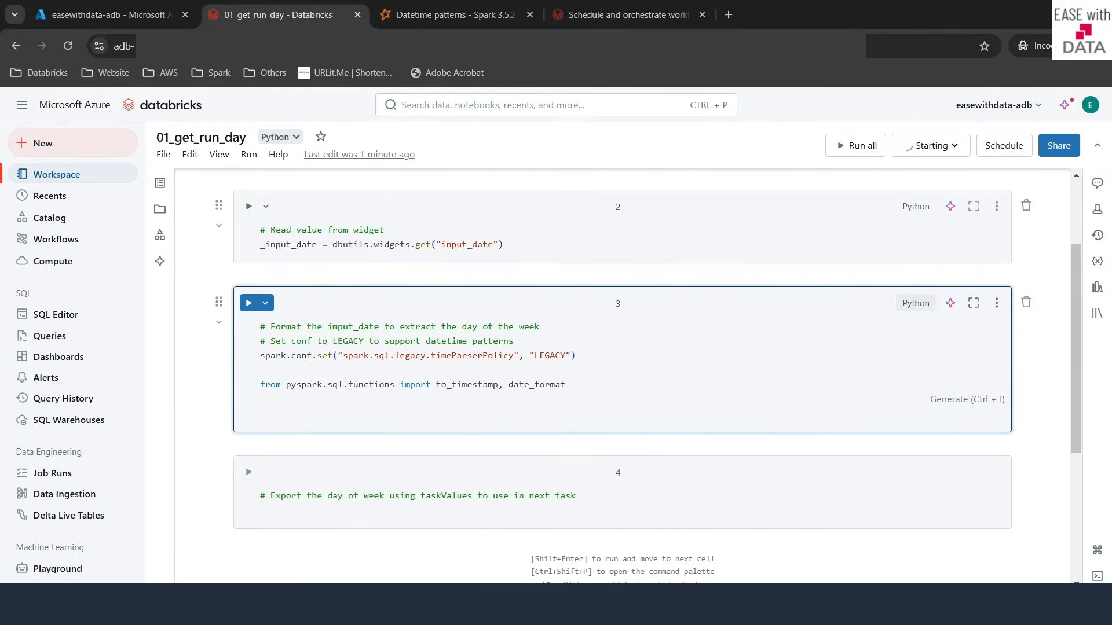
Step: Add print(_input_date) below the widget read in the second cell
{"action": "double_click", "coordinate": [296, 246]}
{"action": "left_click", "coordinate": [507, 244]}
{"action": "key", "text": "Return"}
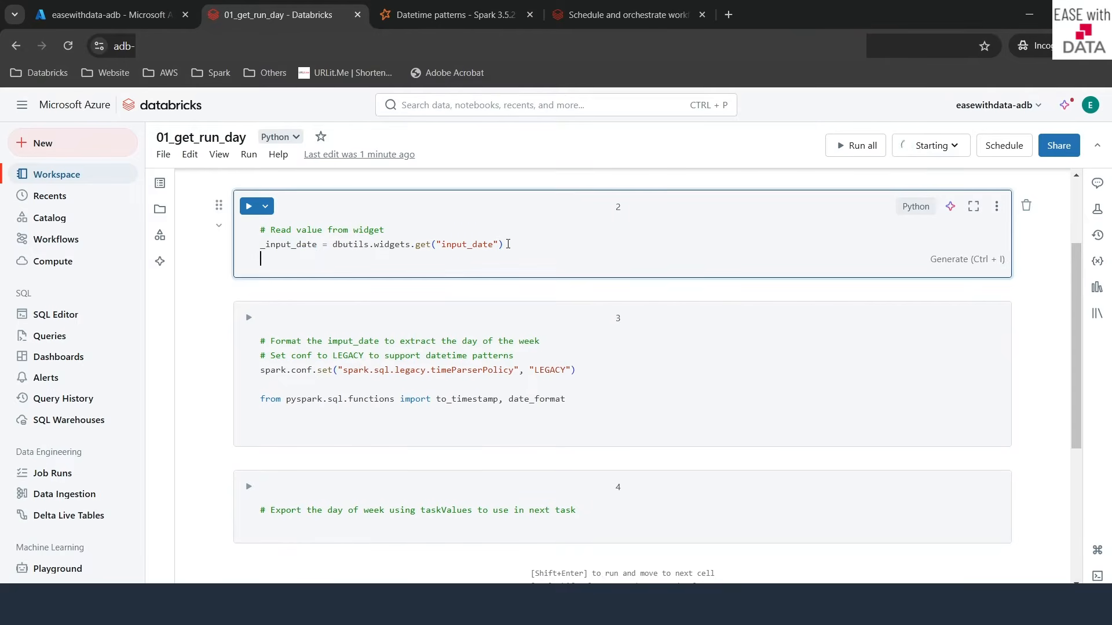
{"action": "type", "text": "print(_input_"}
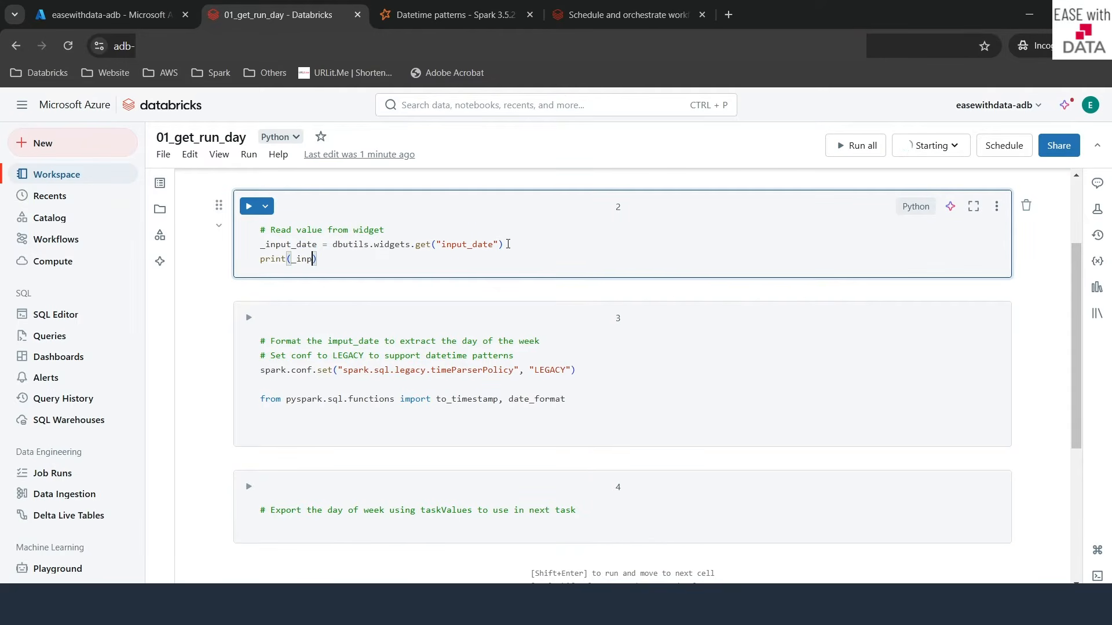
{"action": "type", "text": "date"}
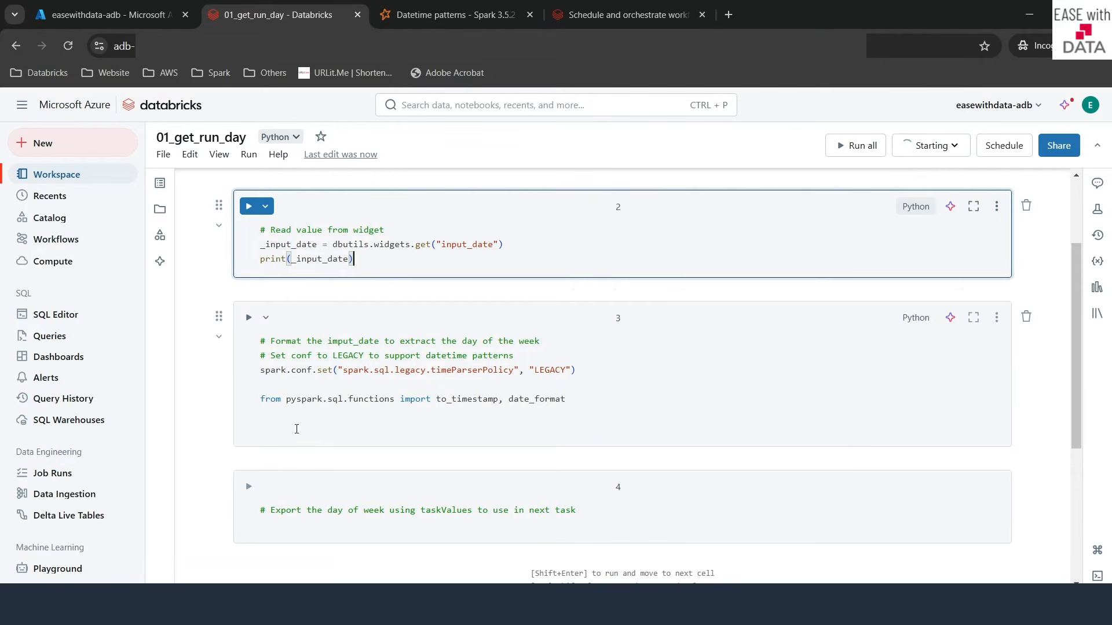
Step: Replace the pyspark import in the third cell with a multi-line f-string query assigned as _input_day = spark.sql(f""" """)
{"action": "left_click", "coordinate": [580, 401]}
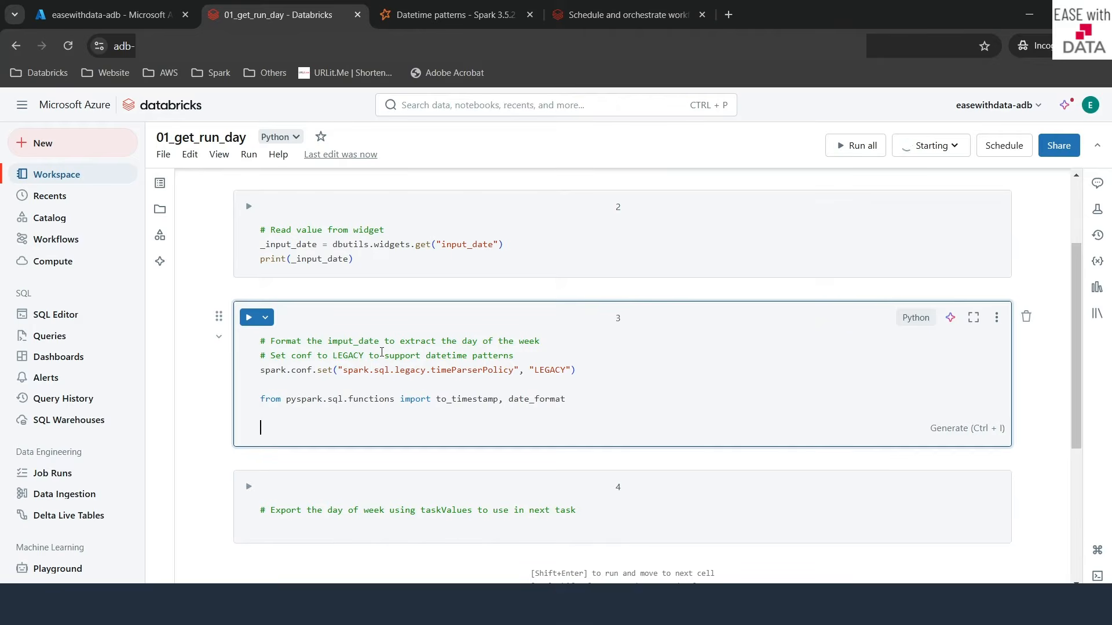
{"action": "left_click_drag", "start_coordinate": [565, 399], "coordinate": [241, 393]}
{"action": "key", "text": "BackSpace"}
{"action": "key", "text": "Return"}
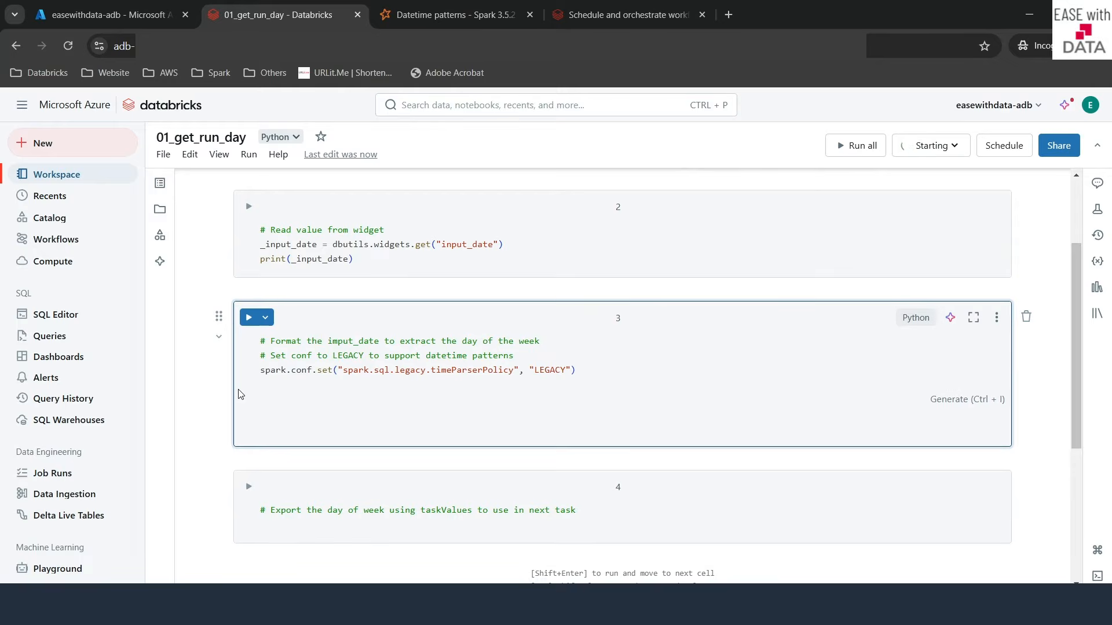
{"action": "type", "text": "_input_day = spark.sql(\"\"\""}
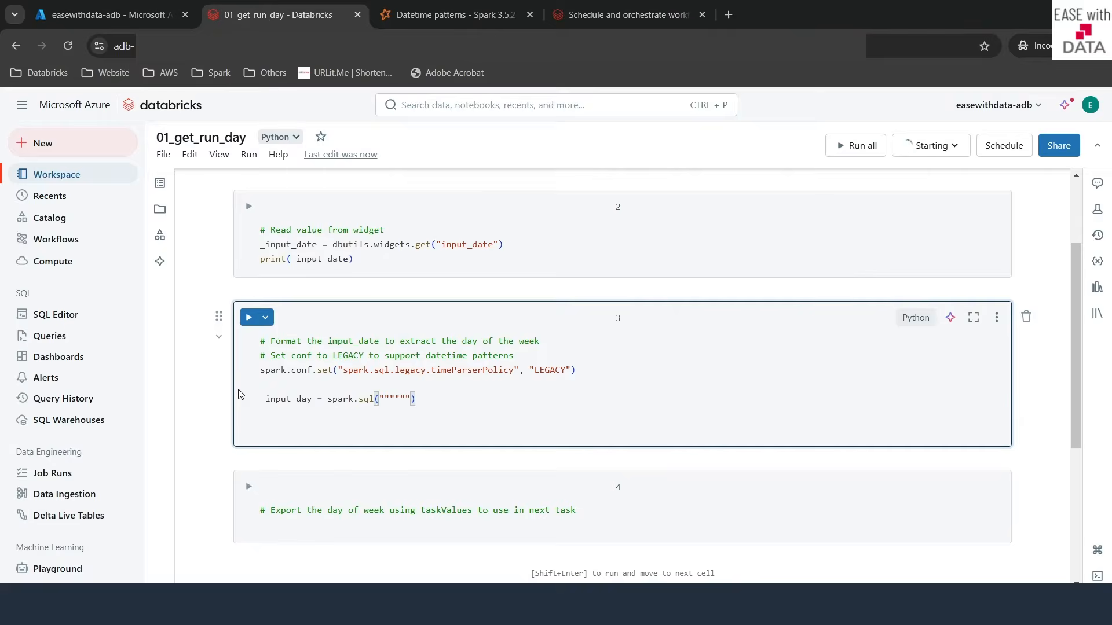
{"action": "key", "text": "Return"}
{"action": "key", "text": "Return"}
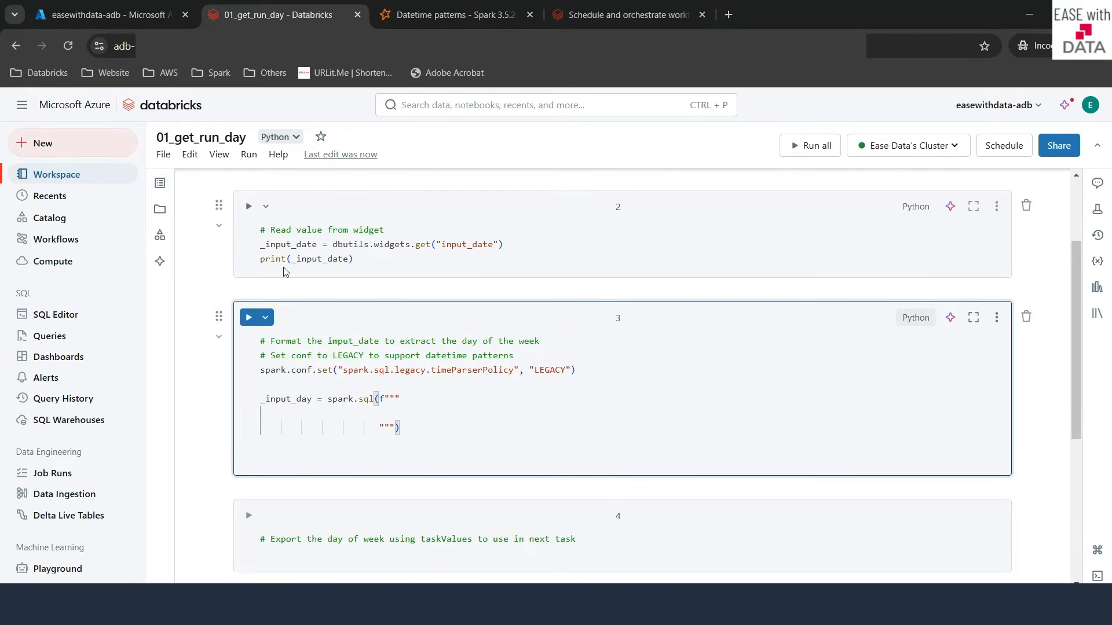
Step: Write select to_timestamp('{_input_date}') inside the third cell's SQL string
{"action": "left_click", "coordinate": [387, 412]}
{"action": "type", "text": "select to_time"}
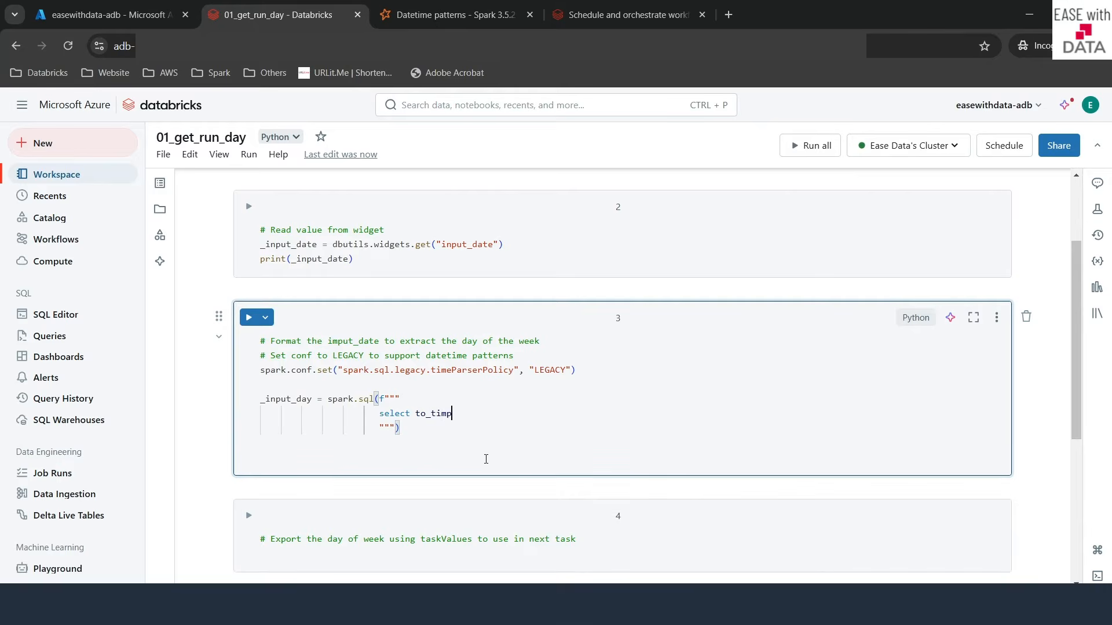
{"action": "type", "text": "stamp('{}'"}
{"action": "key", "text": "Right"}
{"action": "key", "text": "Right"}
{"action": "type", "text": "'"}
{"action": "key", "text": "Left"}
{"action": "key", "text": "Left"}
{"action": "type", "text": "_input_date}'"}
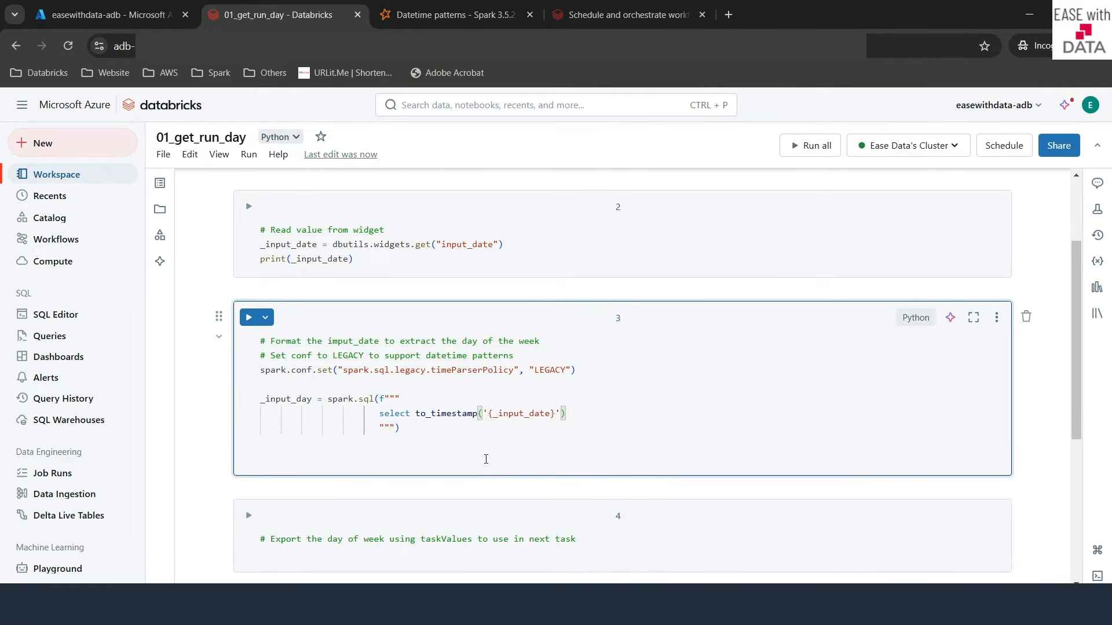
Step: Copy the format yyyy-MM-ddTHH:mm:ss from the first cell's comment into to_timestamp as its quoted second argument
{"action": "type", "text": ", '"}
{"action": "scroll", "coordinate": [602, 480], "scroll_direction": "up", "scroll_amount": 2}
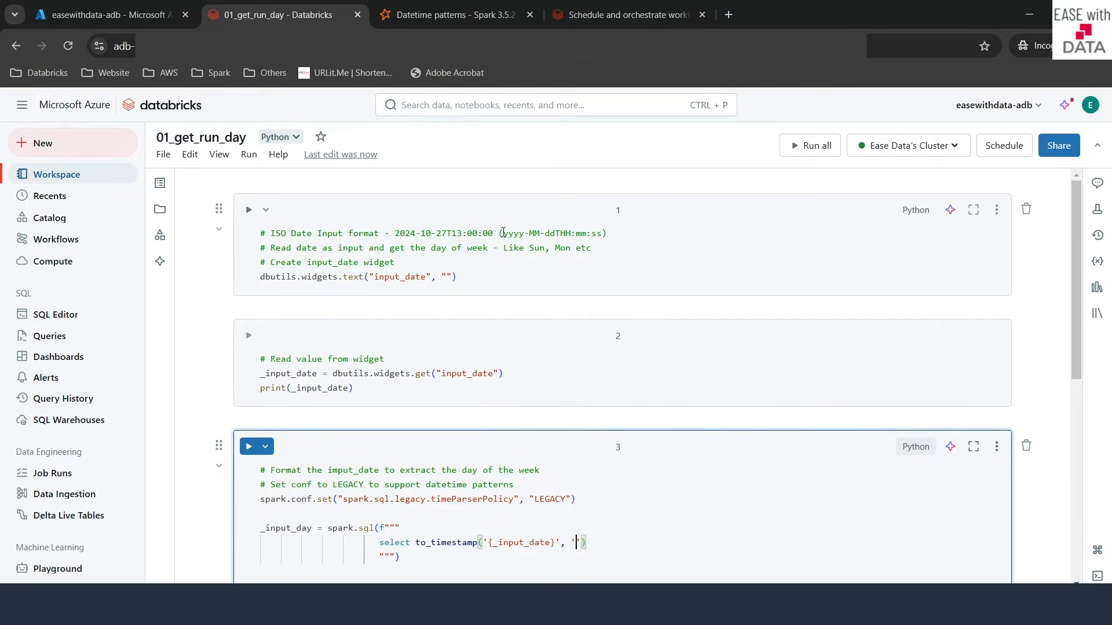
{"action": "left_click_drag", "start_coordinate": [503, 233], "coordinate": [600, 233]}
{"action": "key", "text": "ctrl+c"}
{"action": "scroll", "coordinate": [614, 384], "scroll_direction": "down", "scroll_amount": 3}
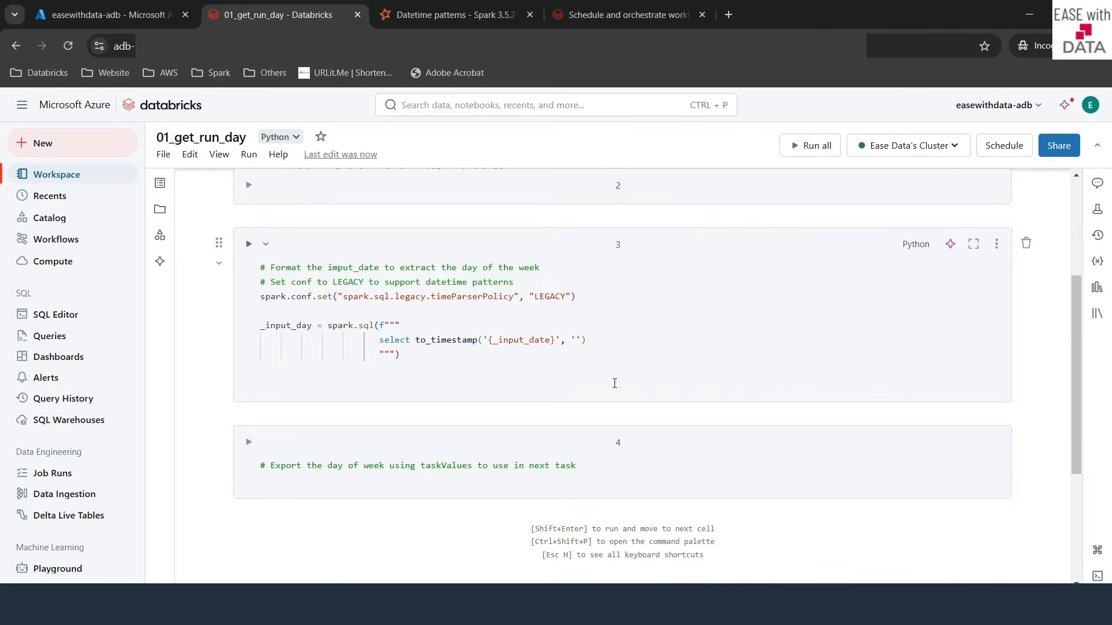
{"action": "left_click", "coordinate": [579, 339]}
{"action": "key", "text": "ctrl+v"}
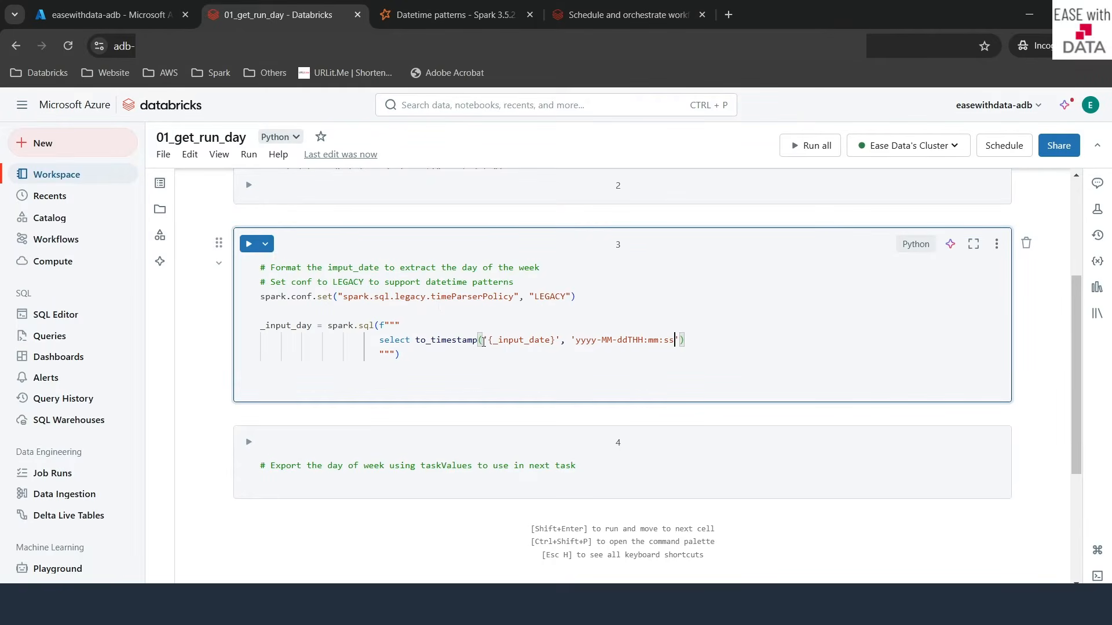
Step: Wrap the to_timestamp expression in a date_format( call, with a comma after it for the next argument
{"action": "left_click", "coordinate": [415, 342]}
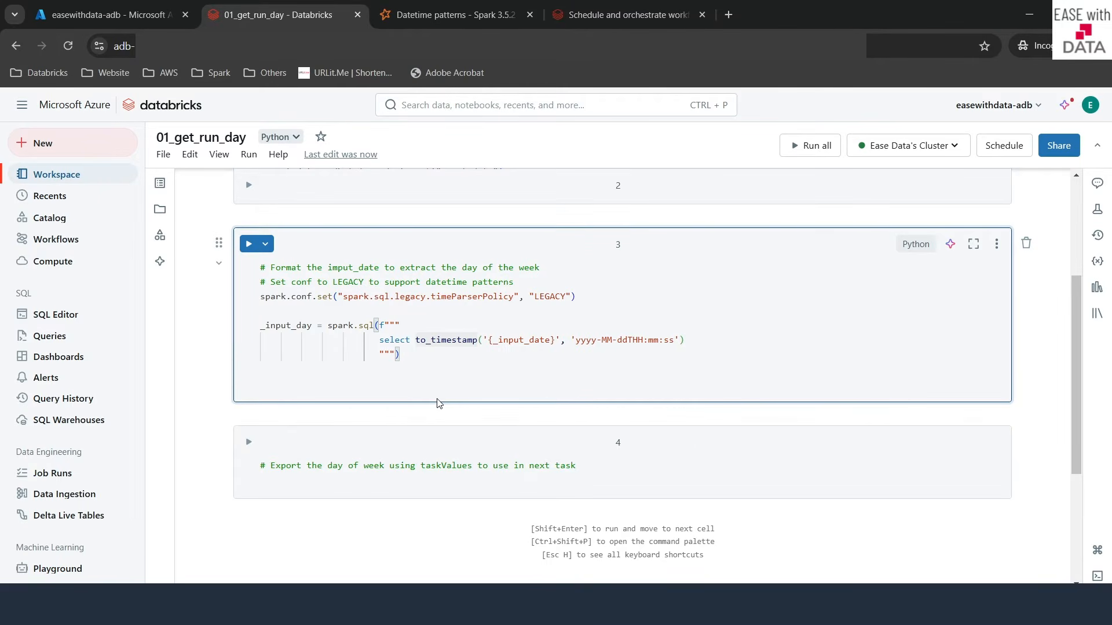
{"action": "type", "text": "data"}
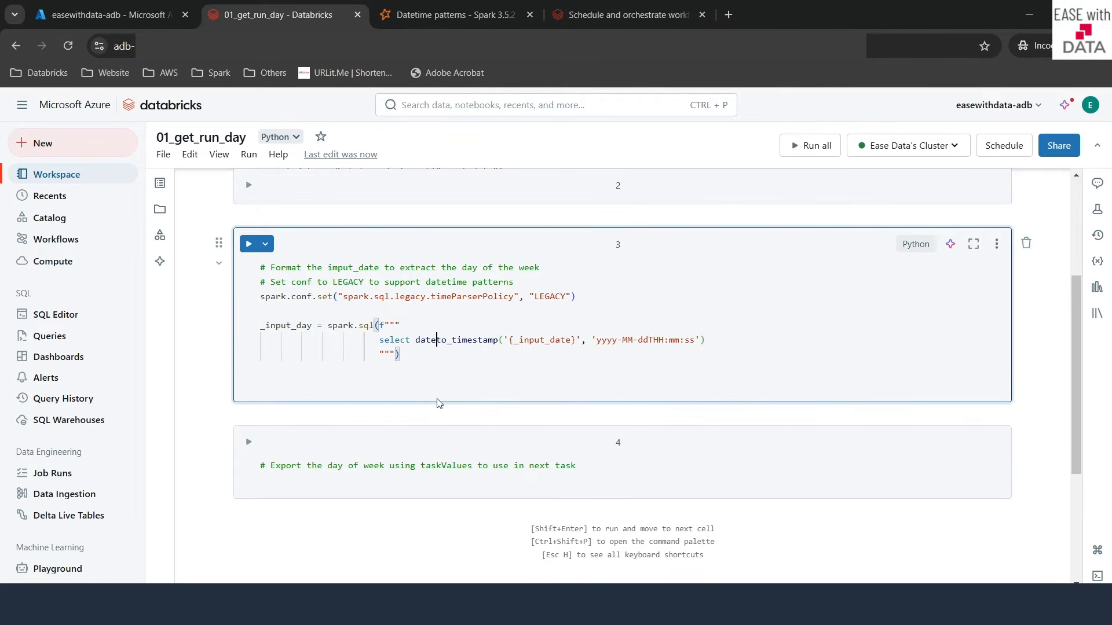
{"action": "type", "text": "_format"}
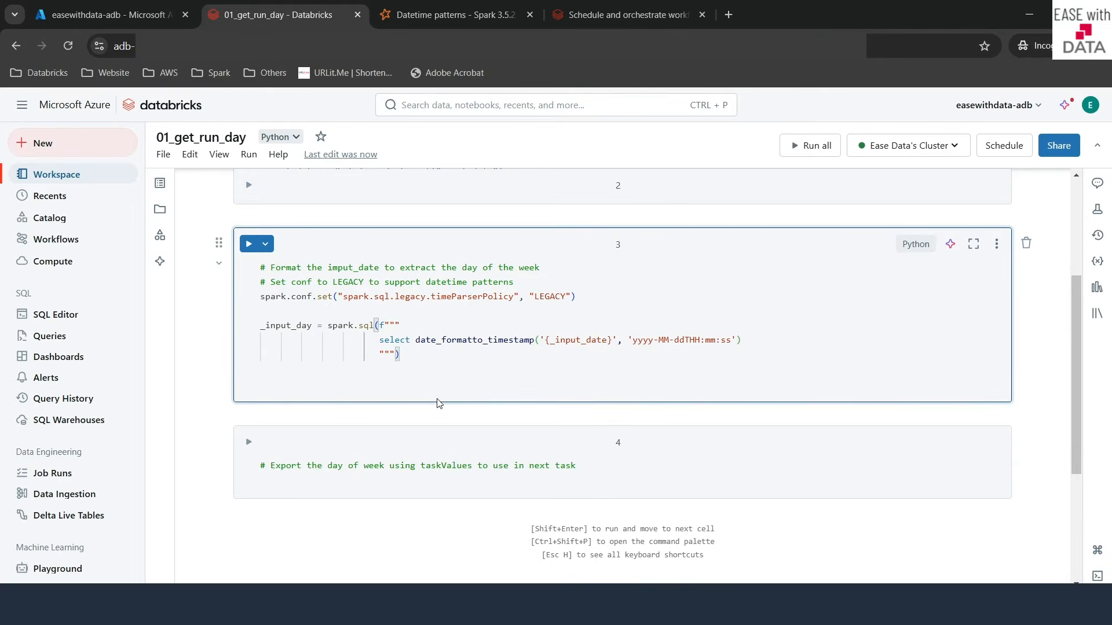
{"action": "type", "text": "("}
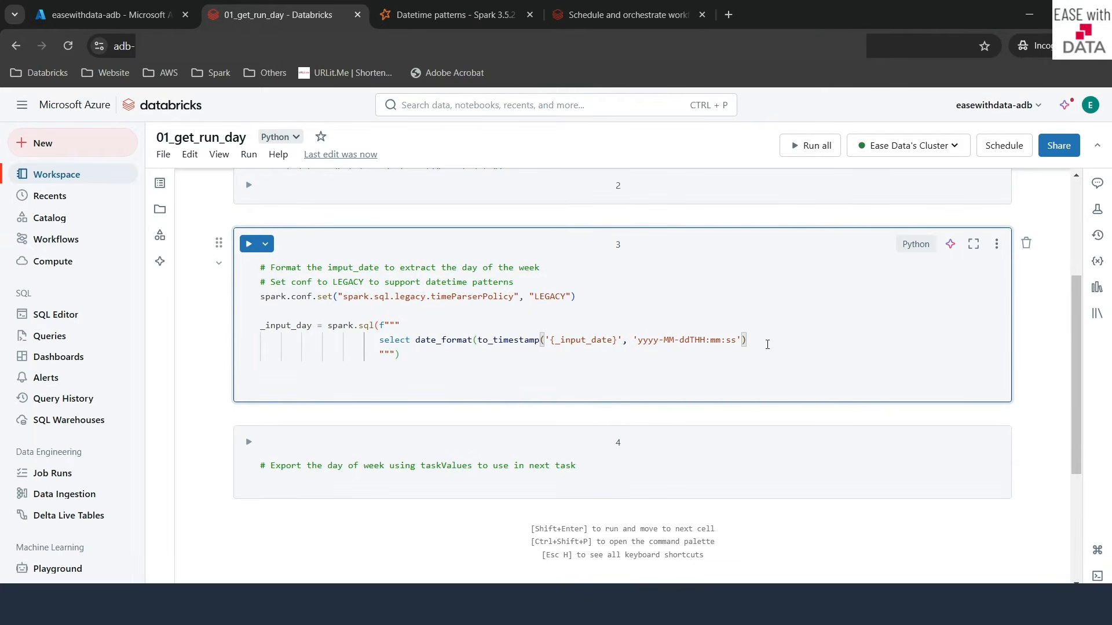
{"action": "type", "text": ","}
Step: Look up the day-of-week symbol in Spark's Datetime Patterns table and complete date_format with 'E' as its pattern
{"action": "left_click", "coordinate": [469, 17]}
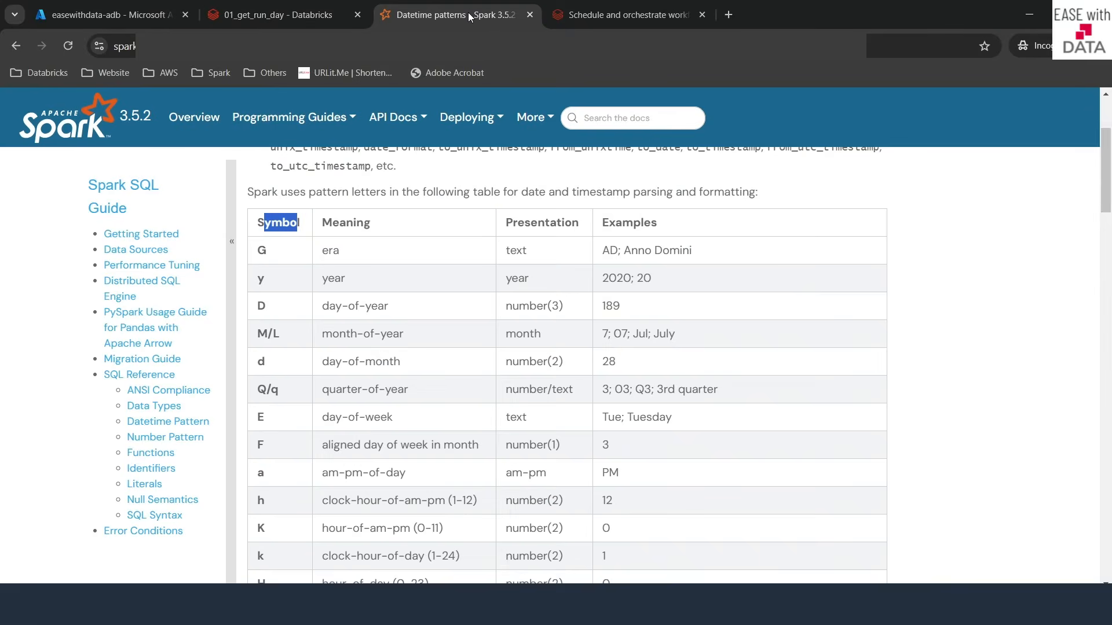
{"action": "scroll", "coordinate": [298, 435], "scroll_direction": "up", "scroll_amount": 1}
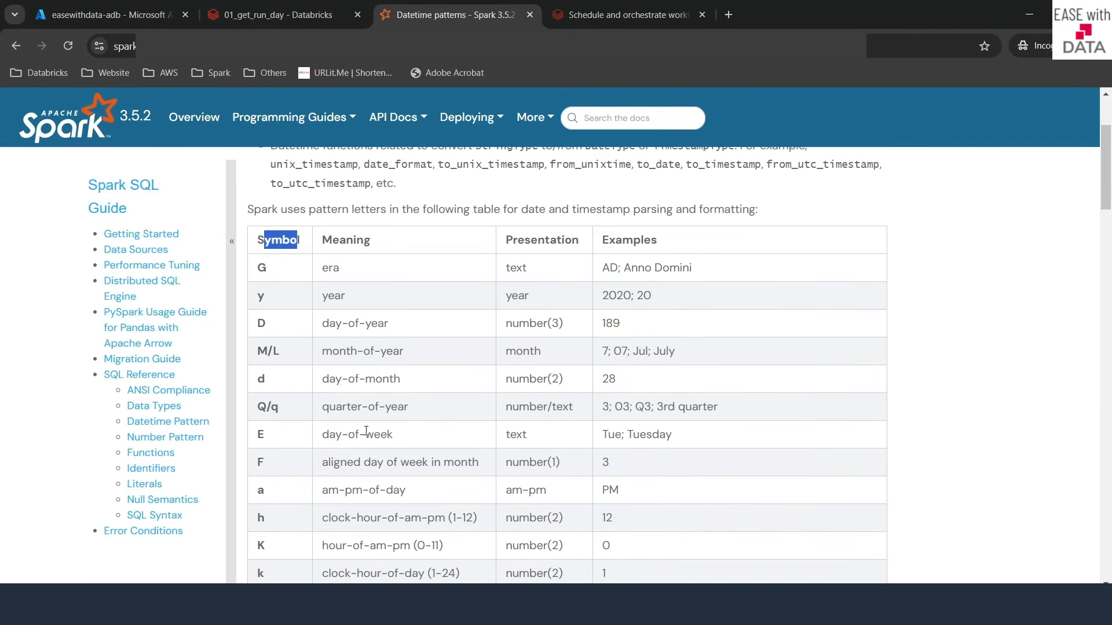
{"action": "double_click", "coordinate": [261, 433]}
{"action": "left_click_drag", "start_coordinate": [670, 437], "coordinate": [600, 435]}
{"action": "left_click", "coordinate": [256, 7]}
{"action": "left_click", "coordinate": [769, 353]}
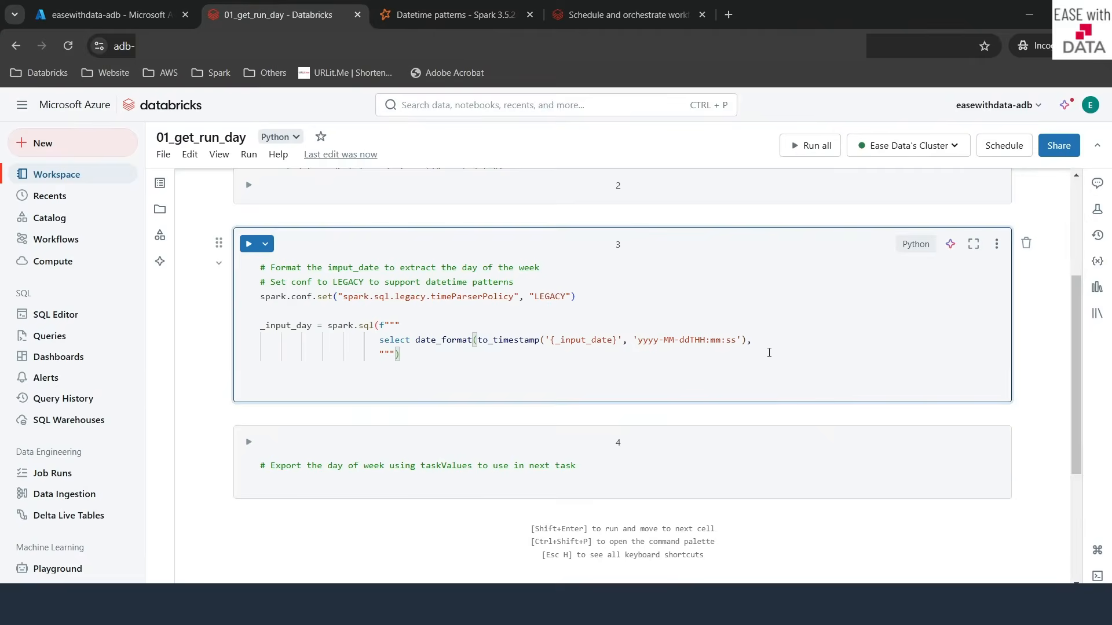
{"action": "type", "text": "'E')"}
Step: Append .collect() to the spark.sql query in the third cell
{"action": "left_click", "coordinate": [430, 354]}
{"action": "type", "text": ".collec"}
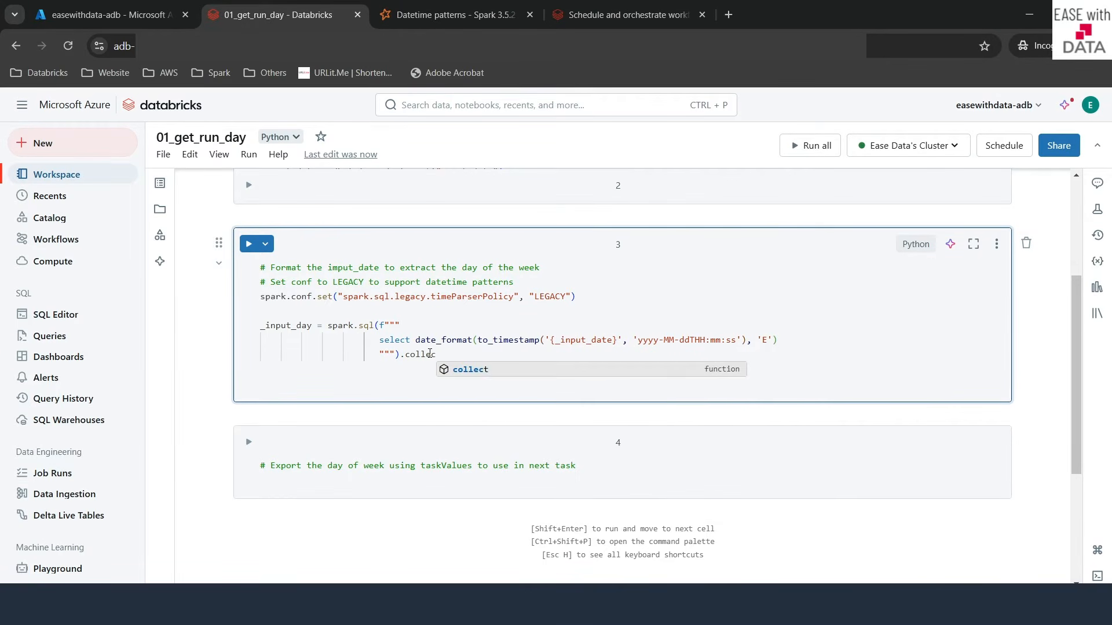
{"action": "type", "text": "t()"}
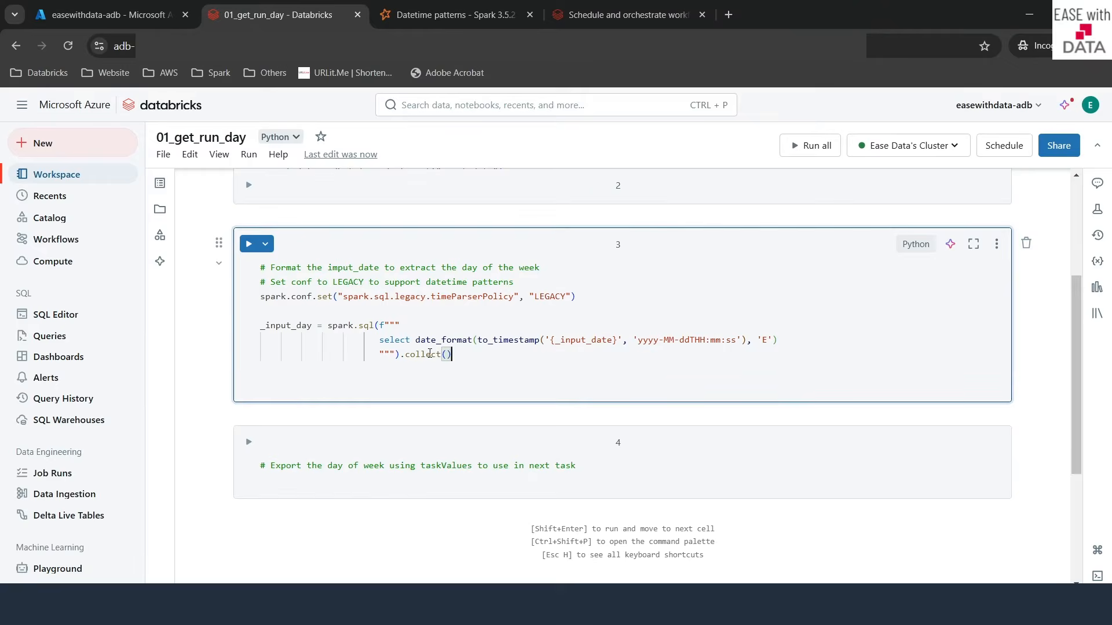
Step: Add print(_input_day) on a new line below the query in the third cell
{"action": "key", "text": "Return"}
{"action": "key", "text": "Return"}
{"action": "key", "text": "BackSpace"}
{"action": "key", "text": "BackSpace"}
{"action": "key", "text": "BackSpace"}
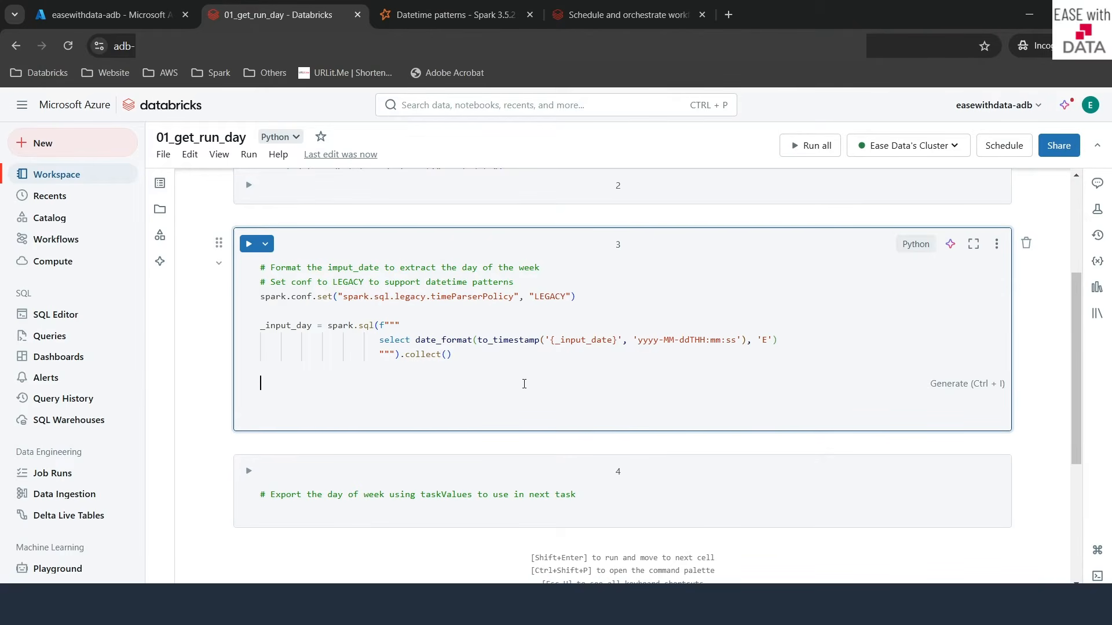
{"action": "type", "text": "print("}
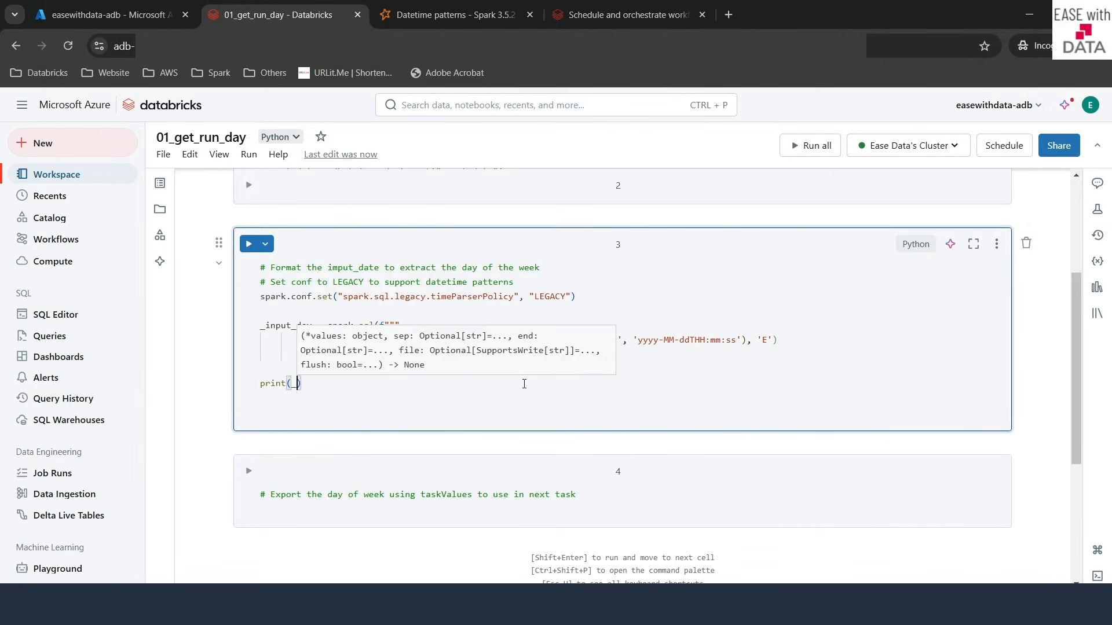
{"action": "type", "text": "_im"}
{"action": "key", "text": "BackSpace"}
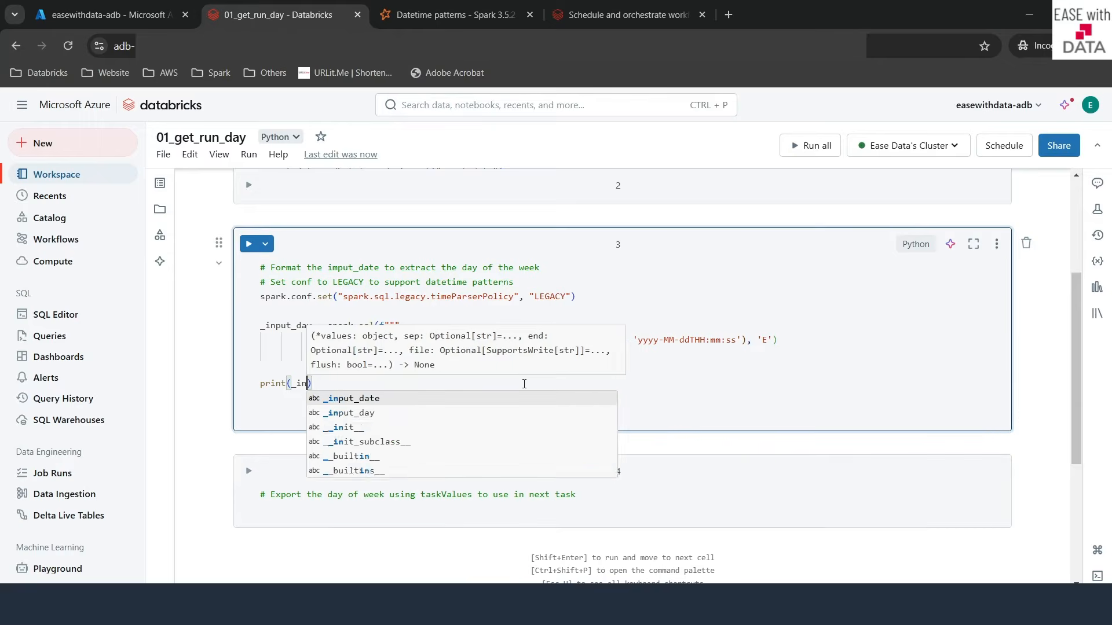
{"action": "type", "text": "nputday"}
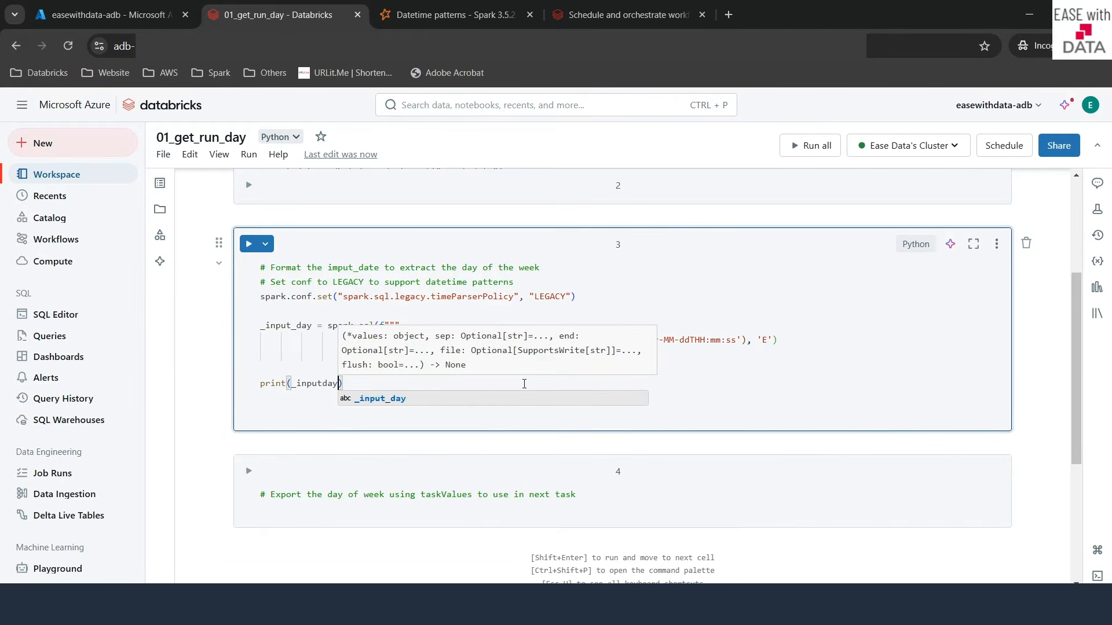
{"action": "left_click", "coordinate": [322, 383]}
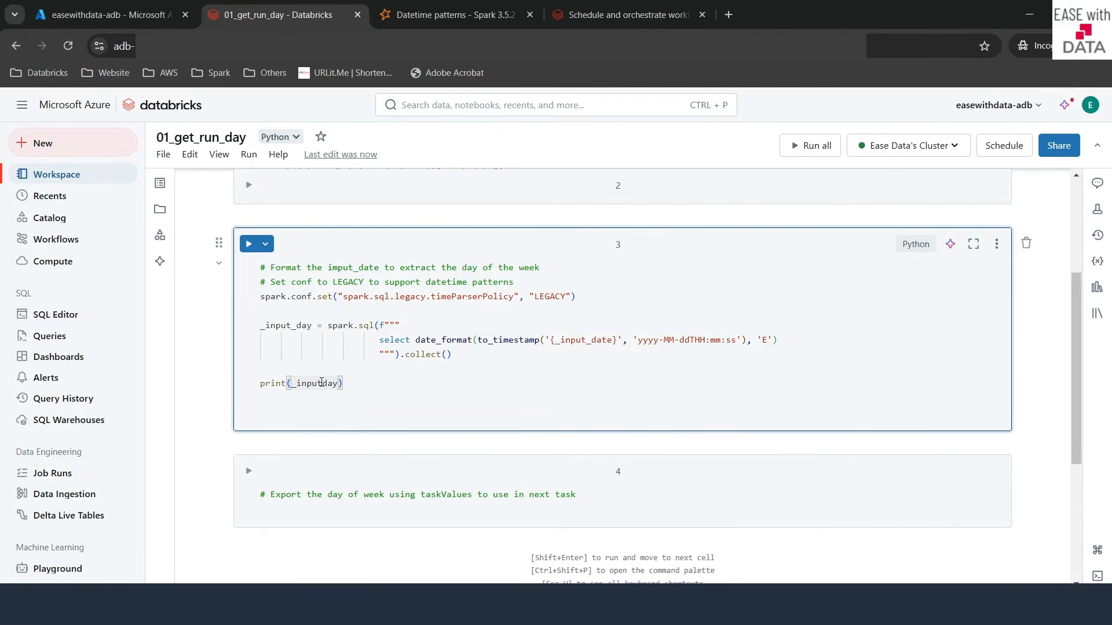
{"action": "type", "text": "_"}
Step: Run the first cell to create the input_date widget
{"action": "scroll", "coordinate": [506, 283], "scroll_direction": "up", "scroll_amount": 4}
{"action": "left_click", "coordinate": [506, 283]}
{"action": "key", "text": "shift+Return"}
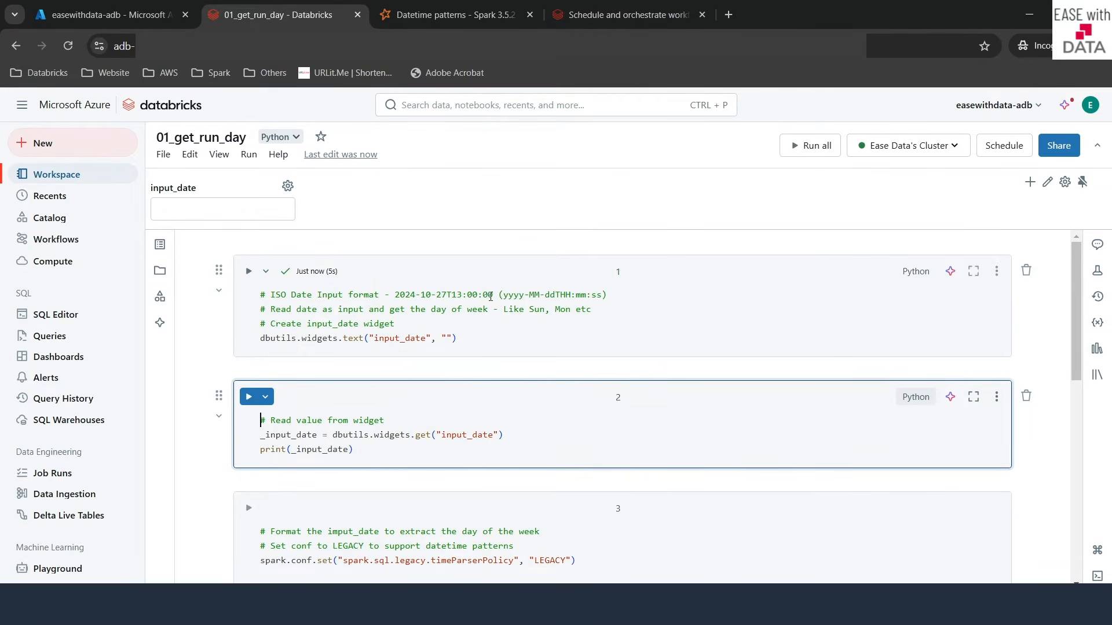
Step: Set the input_date widget to 2024-10-27T13:00:00 from the first cell's comment and run the second cell
{"action": "left_click_drag", "start_coordinate": [491, 295], "coordinate": [393, 295]}
{"action": "key", "text": "ctrl+c"}
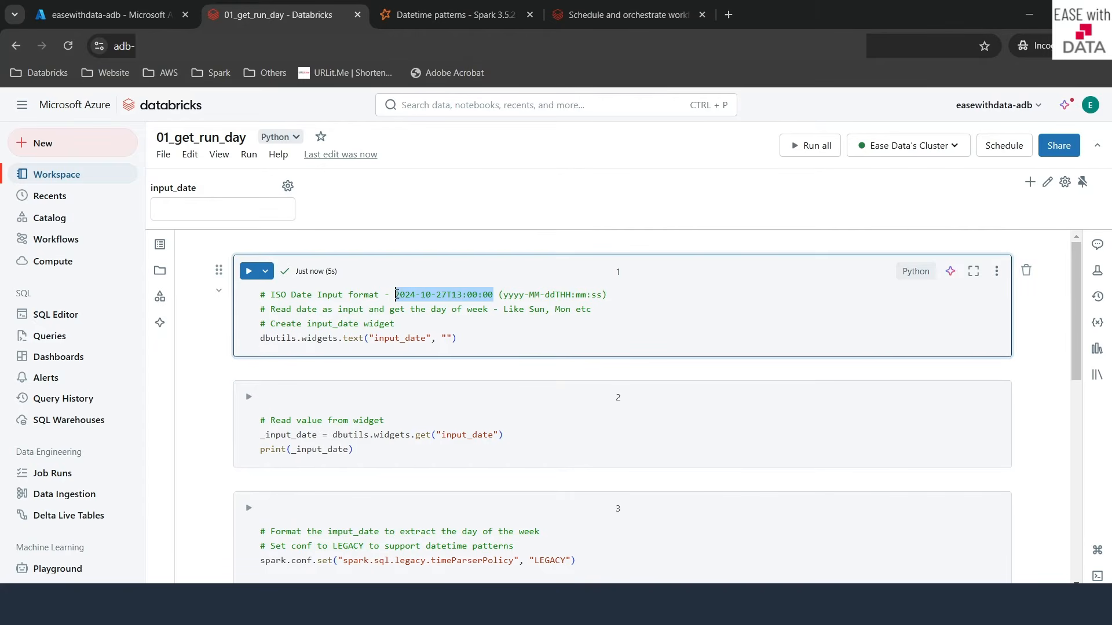
{"action": "left_click", "coordinate": [234, 210]}
{"action": "key", "text": "ctrl+v"}
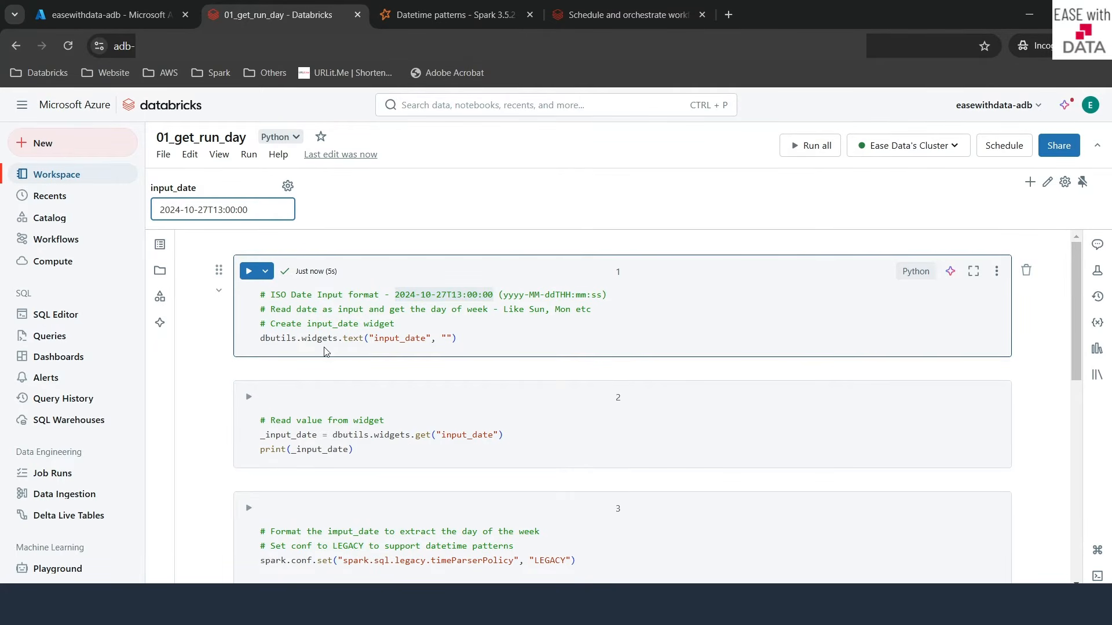
{"action": "left_click", "coordinate": [391, 461]}
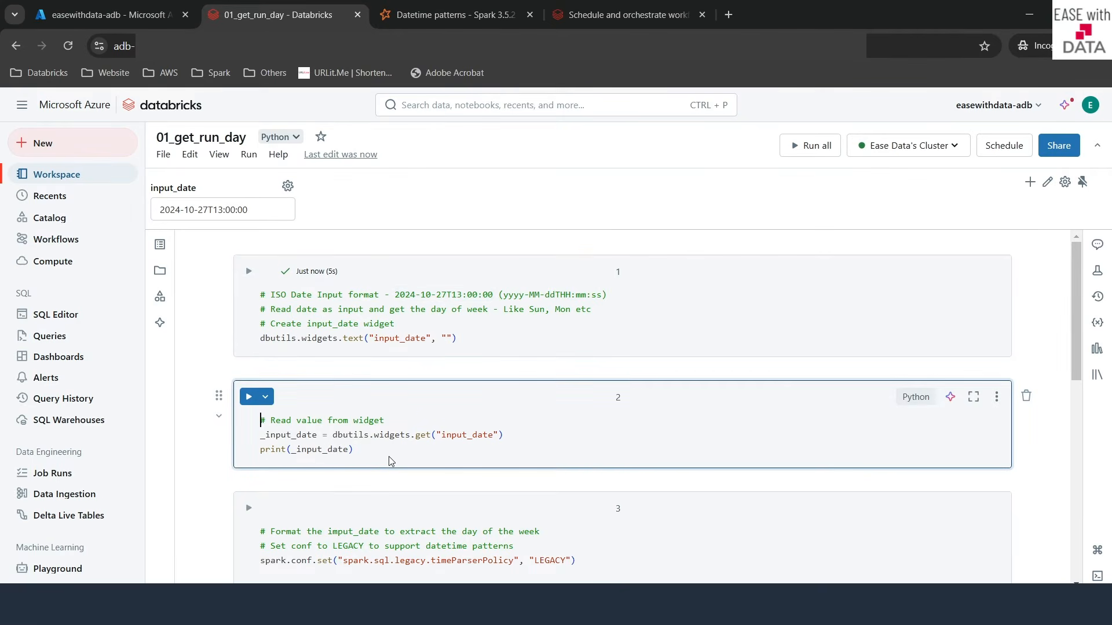
{"action": "key", "text": "shift+Return"}
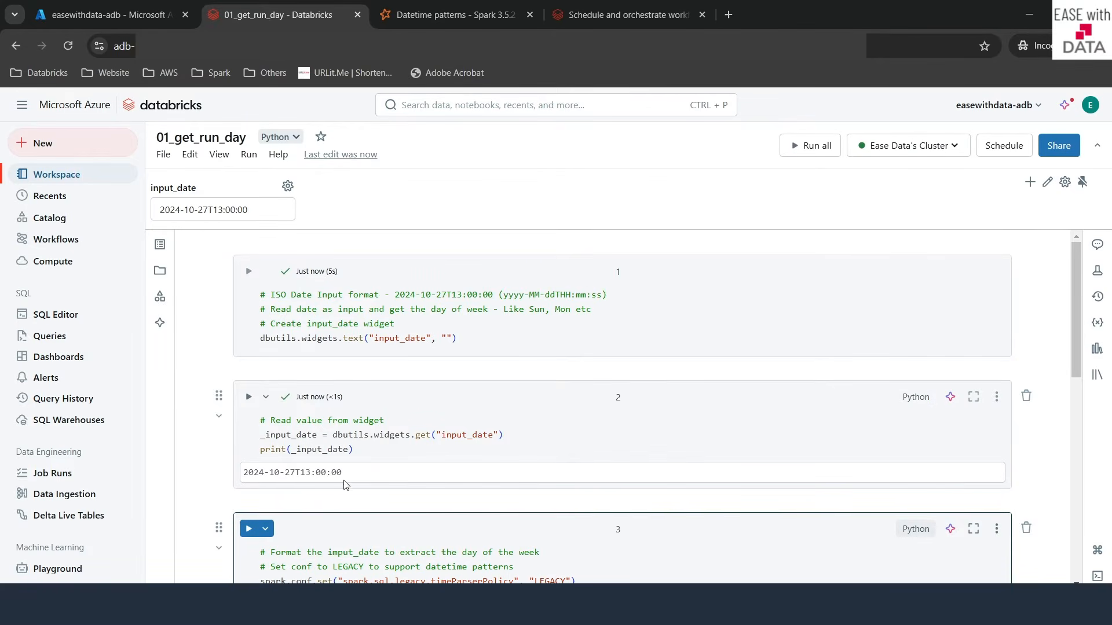
Step: Run the third cell to test the weekday query and check its output
{"action": "left_click_drag", "start_coordinate": [346, 485], "coordinate": [242, 483]}
{"action": "scroll", "coordinate": [399, 489], "scroll_direction": "down", "scroll_amount": 5}
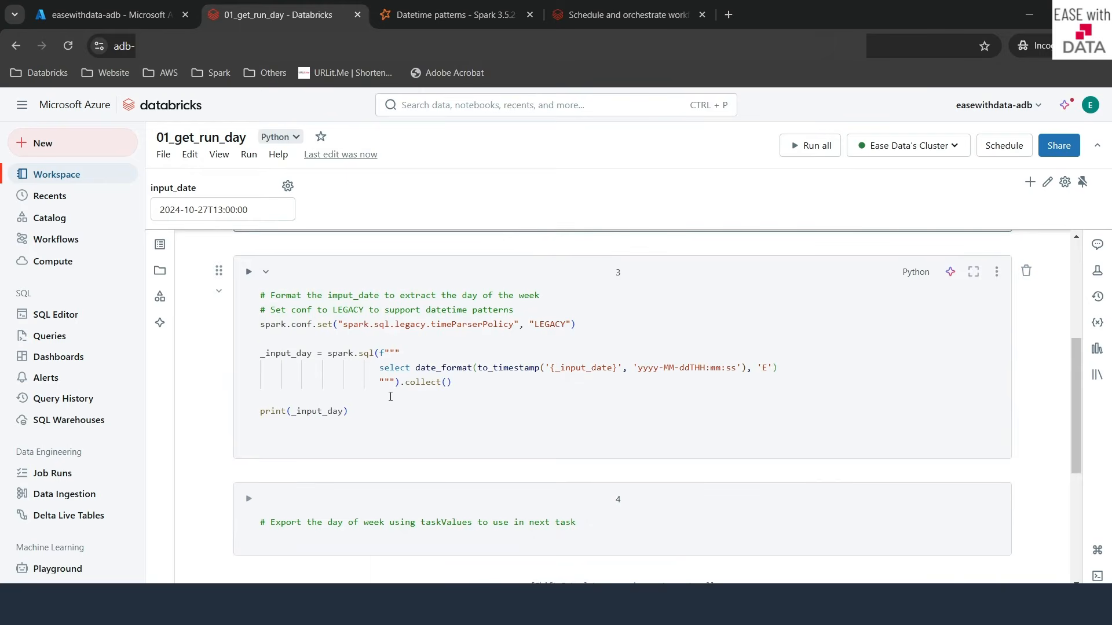
{"action": "left_click", "coordinate": [381, 410]}
{"action": "key", "text": "shift+Return"}
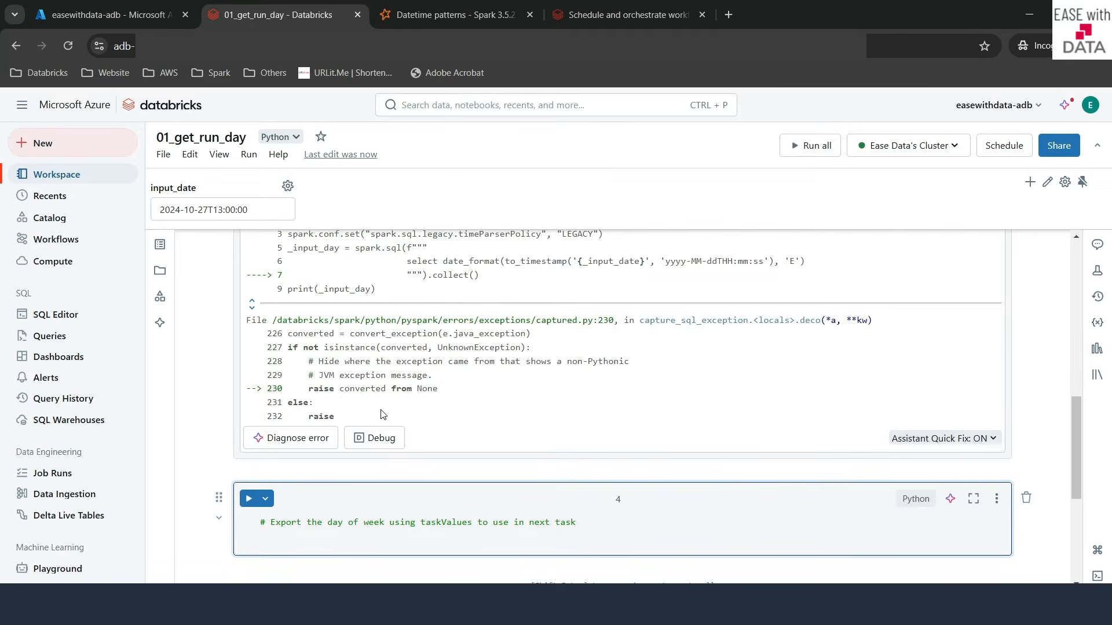
{"action": "scroll", "coordinate": [382, 414], "scroll_direction": "up", "scroll_amount": 5}
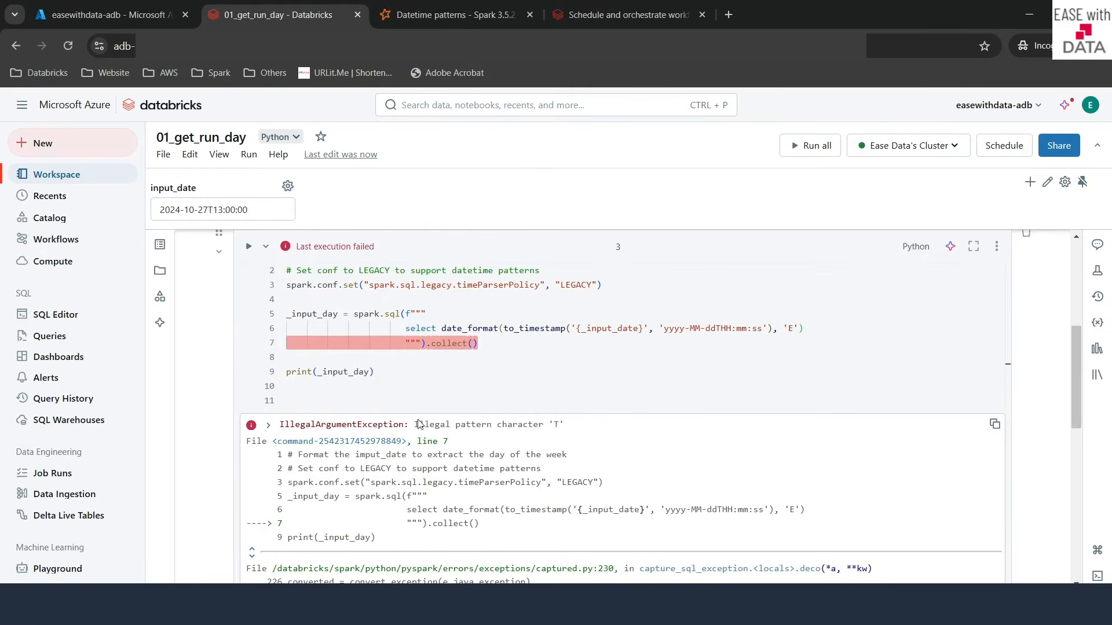
{"action": "left_click_drag", "start_coordinate": [571, 429], "coordinate": [554, 426]}
Step: Enclose the to_timestamp format pattern in the third cell's query in double quotes instead of single quotes
{"action": "left_click", "coordinate": [721, 329]}
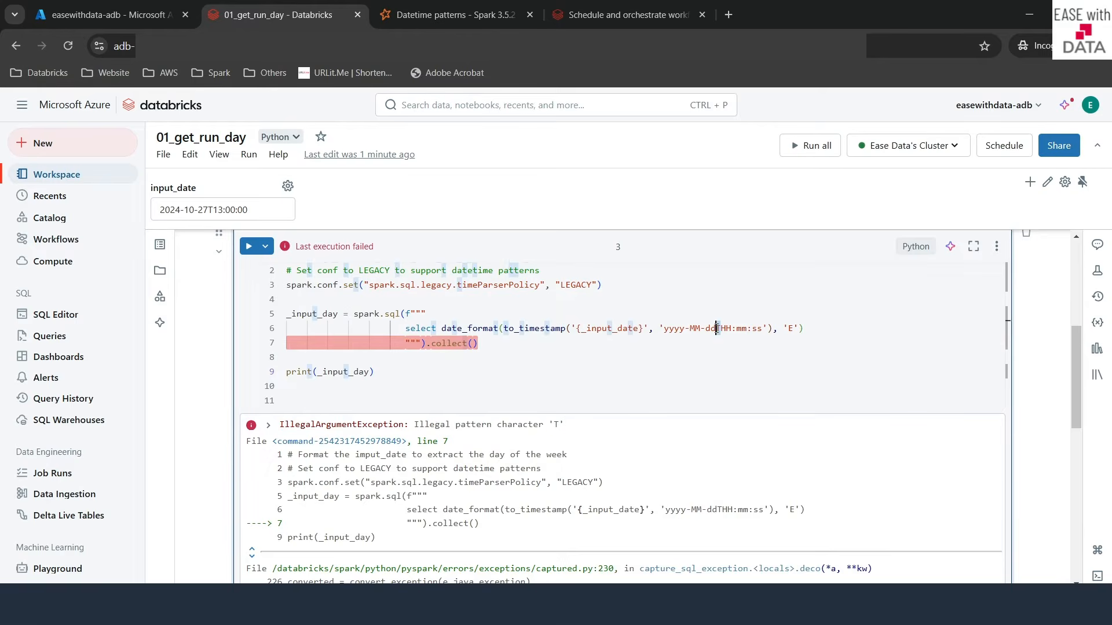
{"action": "left_click", "coordinate": [661, 329]}
{"action": "key", "text": "Delete"}
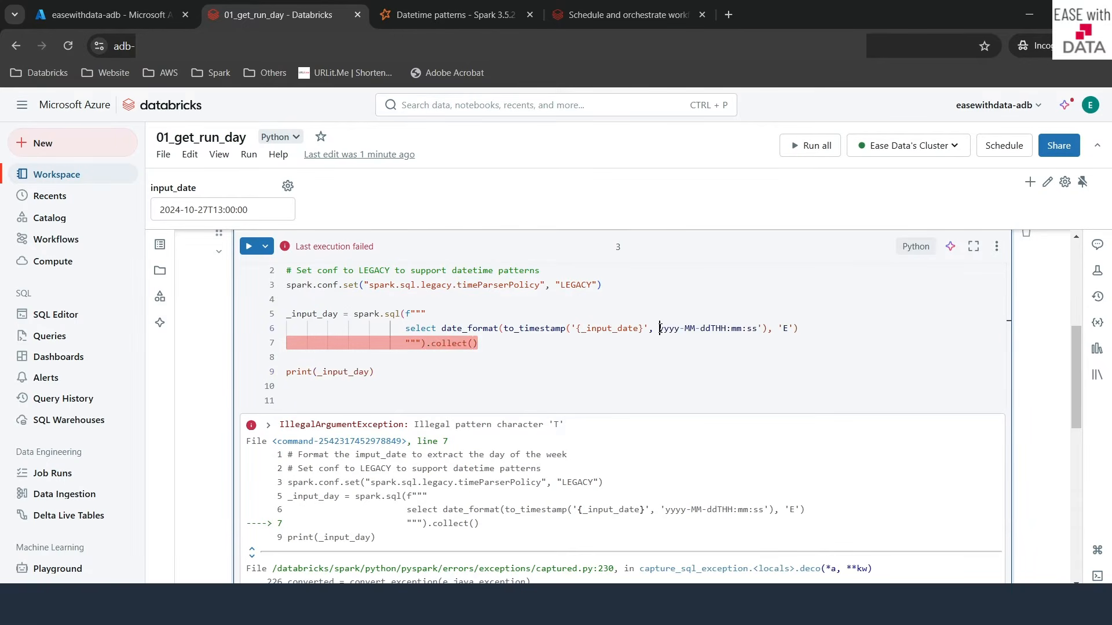
{"action": "type", "text": "\""}
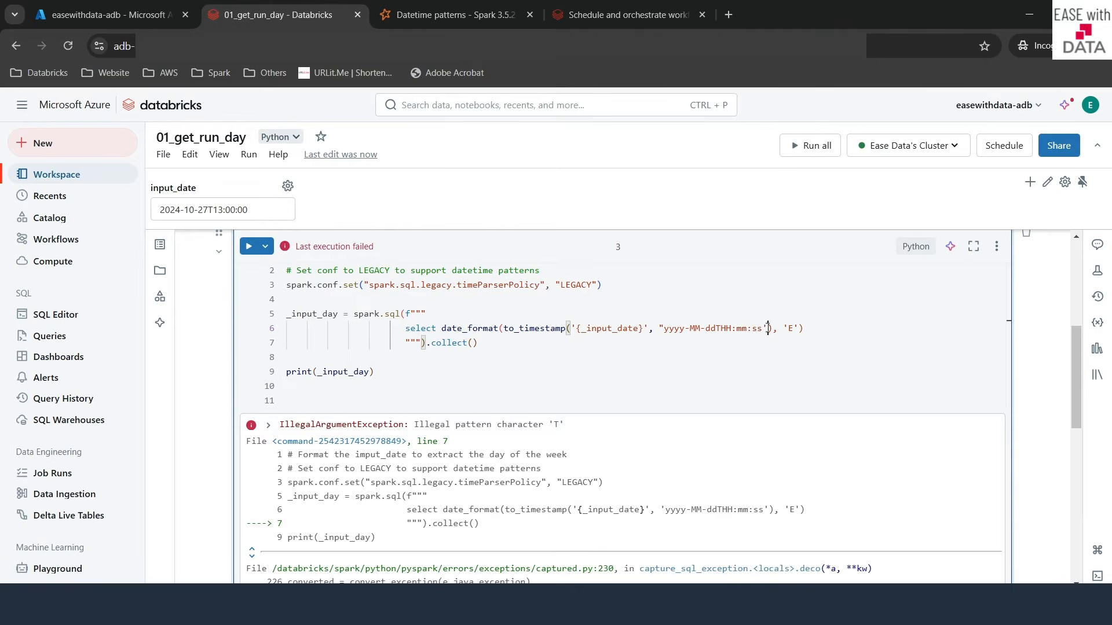
{"action": "left_click", "coordinate": [767, 328]}
{"action": "key", "text": "BackSpace"}
{"action": "type", "text": "\""}
Step: Put single quotes around the T so the pattern reads "yyyy-MM-dd'T'HH:mm:ss", and rerun the third cell
{"action": "left_click", "coordinate": [715, 328]}
{"action": "type", "text": "'"}
{"action": "key", "text": "Right"}
{"action": "type", "text": "'"}
{"action": "key", "text": "shift+Return"}
{"action": "scroll", "coordinate": [716, 327], "scroll_direction": "up", "scroll_amount": 5}
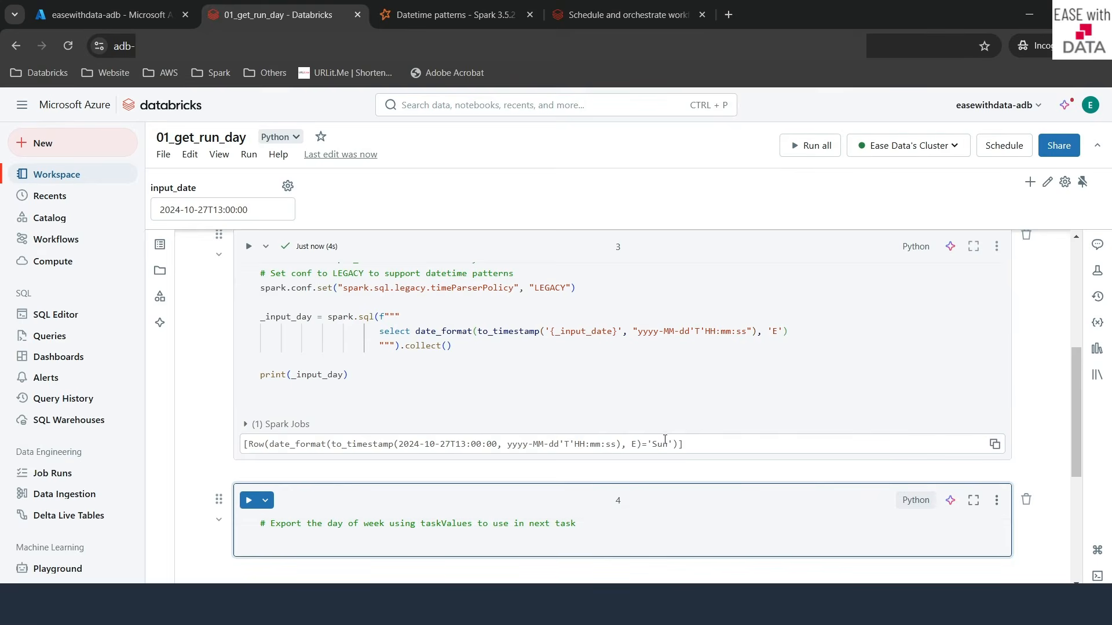
{"action": "left_click_drag", "start_coordinate": [672, 443], "coordinate": [647, 444]}
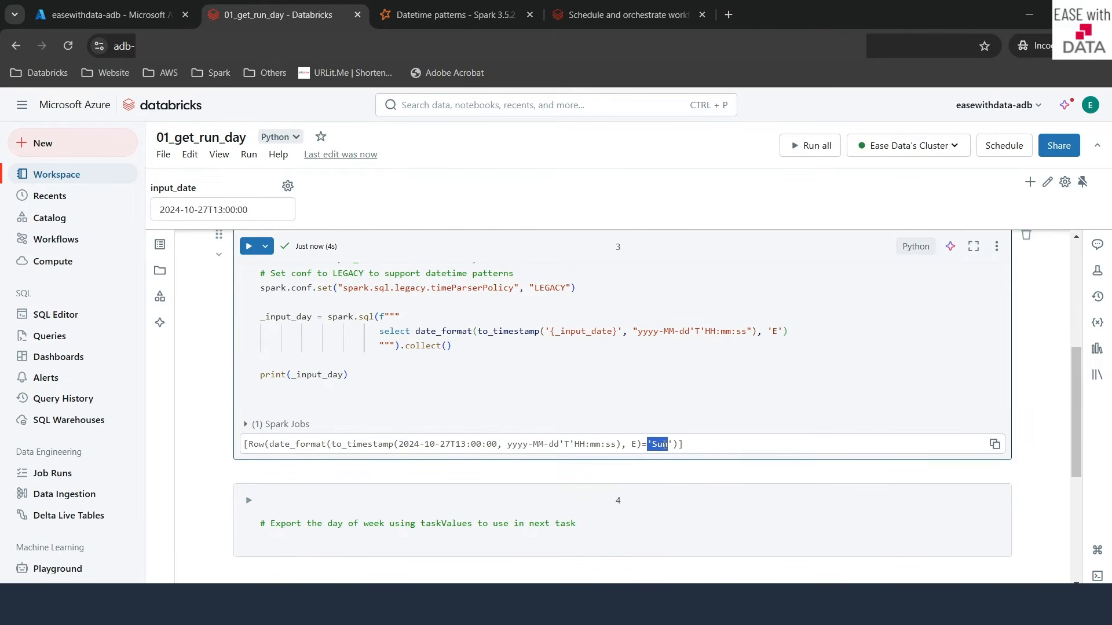
Step: Append [0][0] to collect() in the third cell and rerun it to print only the weekday
{"action": "left_click", "coordinate": [484, 346]}
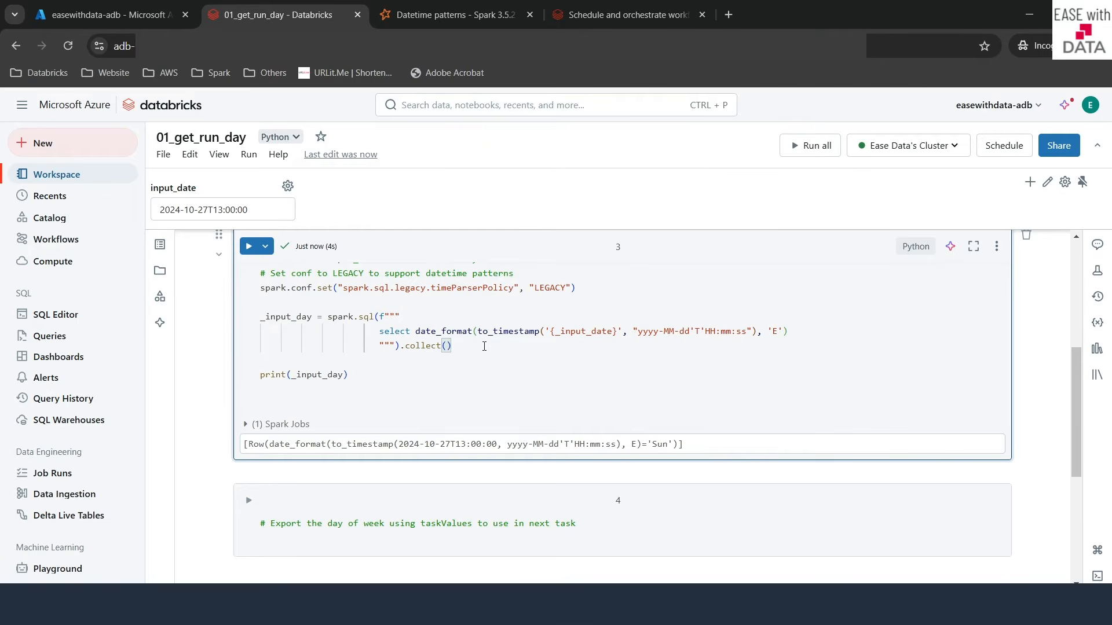
{"action": "type", "text": "[0][0"}
{"action": "key", "text": "shift+Return"}
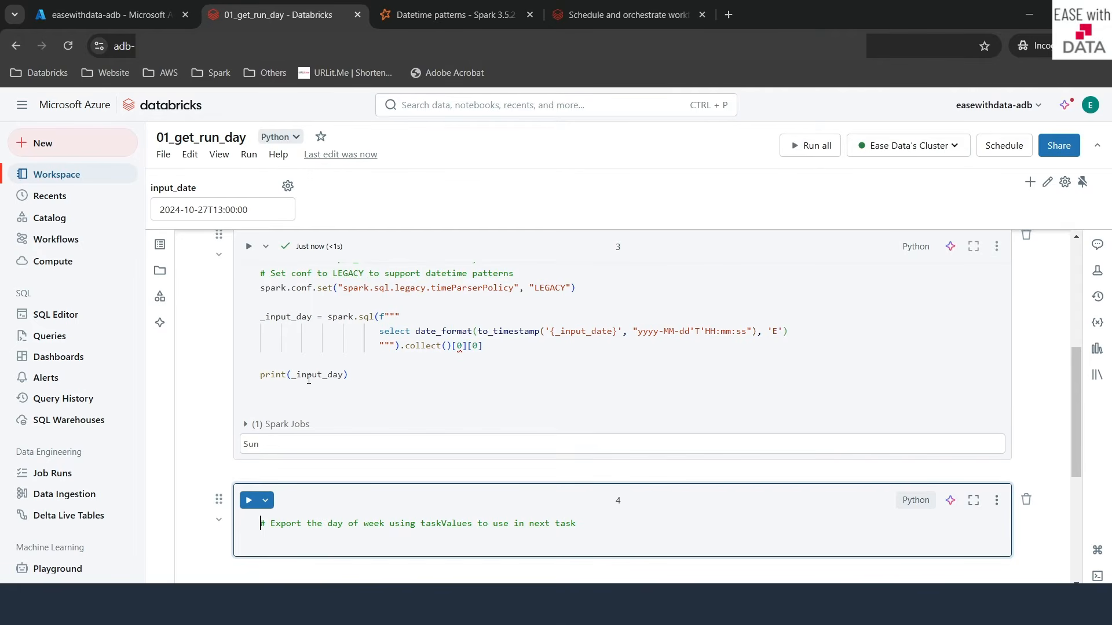
{"action": "left_click", "coordinate": [309, 379]}
{"action": "left_click_drag", "start_coordinate": [265, 451], "coordinate": [243, 447]}
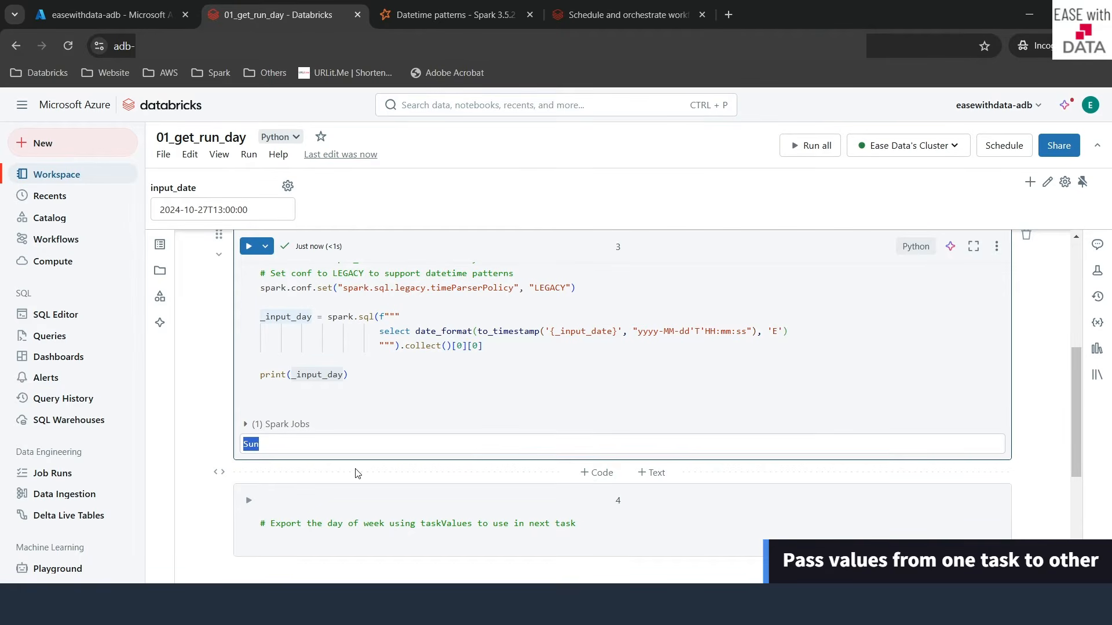
Step: Write dbutils.jobs.taskValues("input_day", _input_day) below the comment in the fourth cell
{"action": "left_click", "coordinate": [319, 538]}
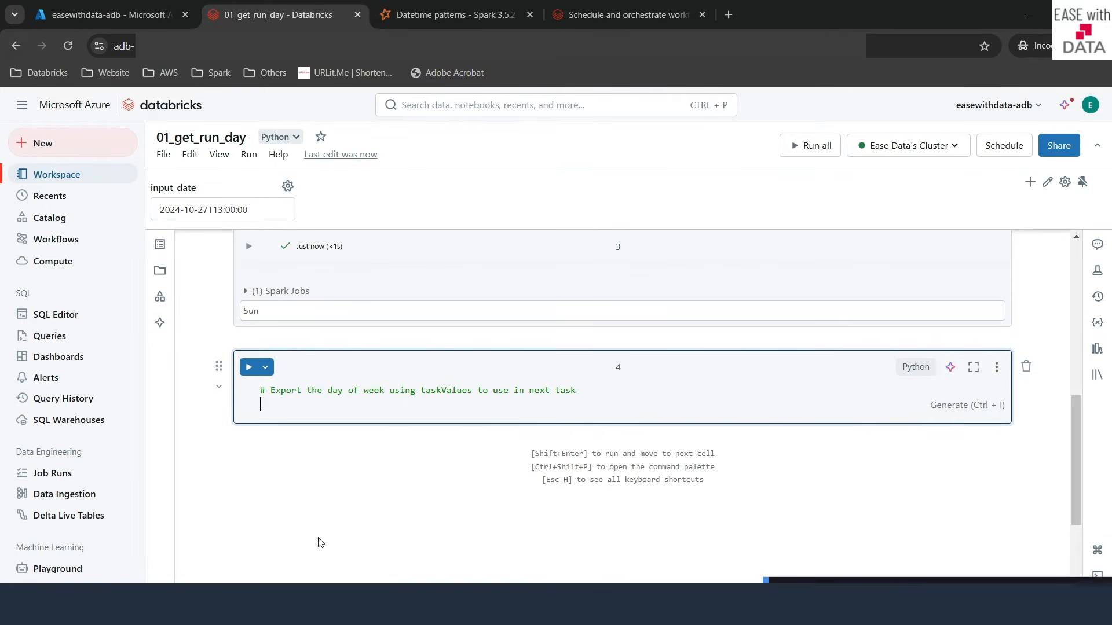
{"action": "type", "text": "dbutils.j"}
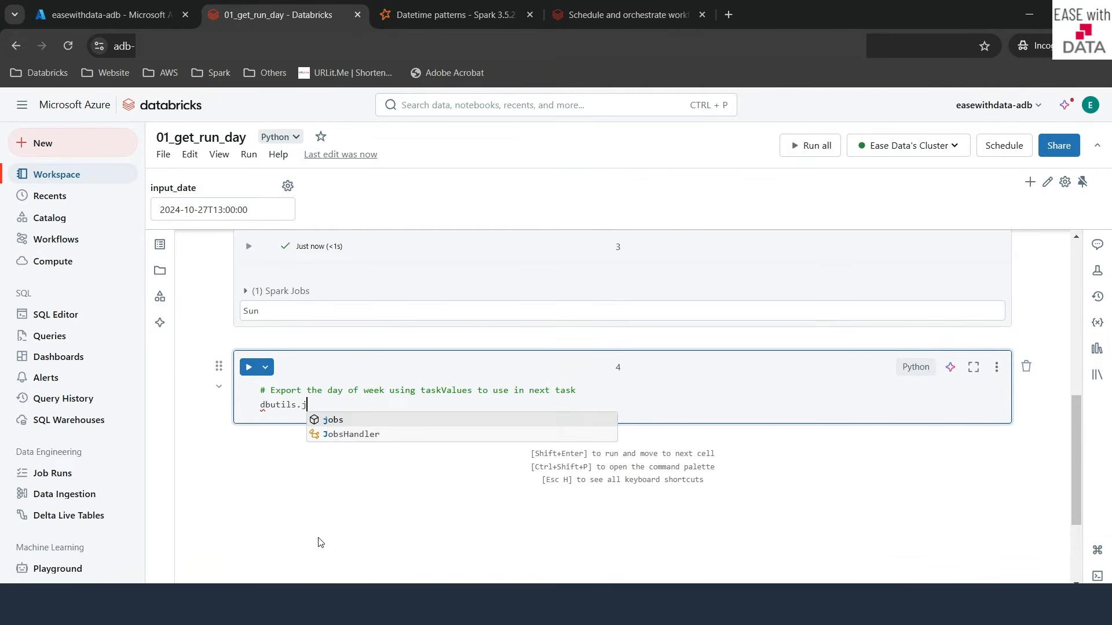
{"action": "type", "text": "obs.taskValues"}
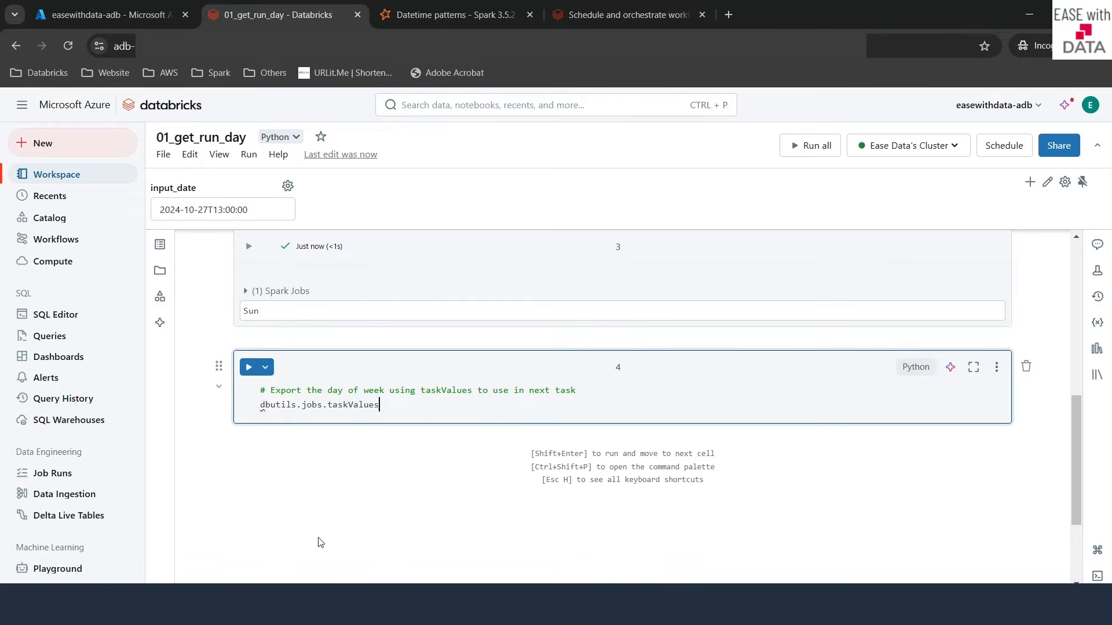
{"action": "type", "text": "(\"input_day"}
{"action": "double_click", "coordinate": [415, 404]}
{"action": "left_click", "coordinate": [443, 405]}
{"action": "type", "text": ", _input_day"}
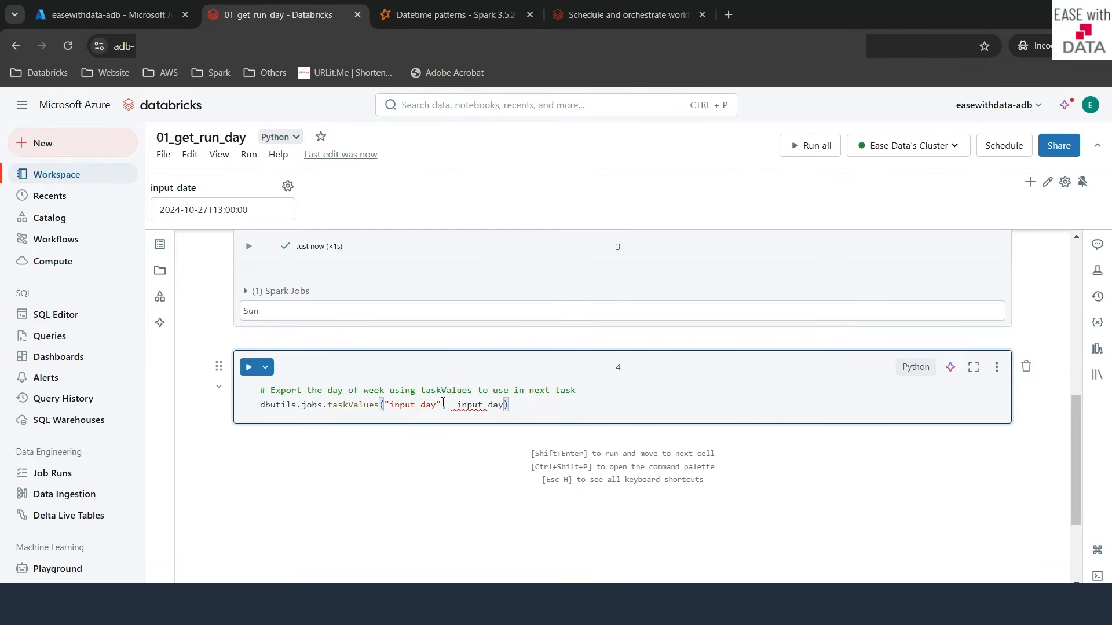
Step: Insert .set after taskValues in the fourth cell and check the call's key and value arguments
{"action": "scroll", "coordinate": [538, 418], "scroll_direction": "down", "scroll_amount": 2}
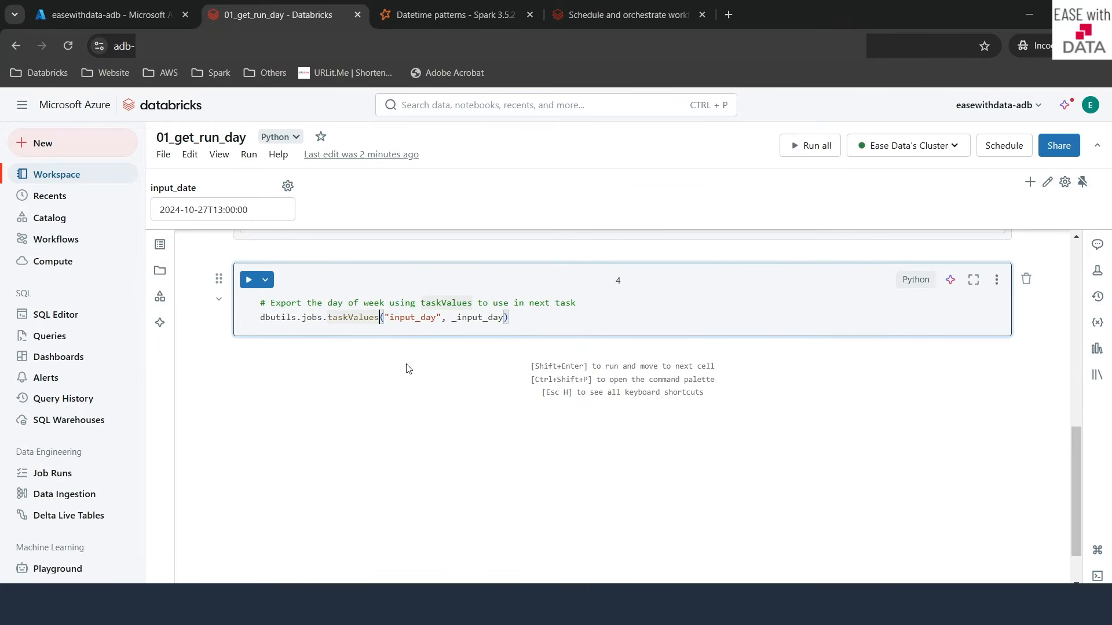
{"action": "left_click", "coordinate": [380, 318]}
{"action": "type", "text": ".set"}
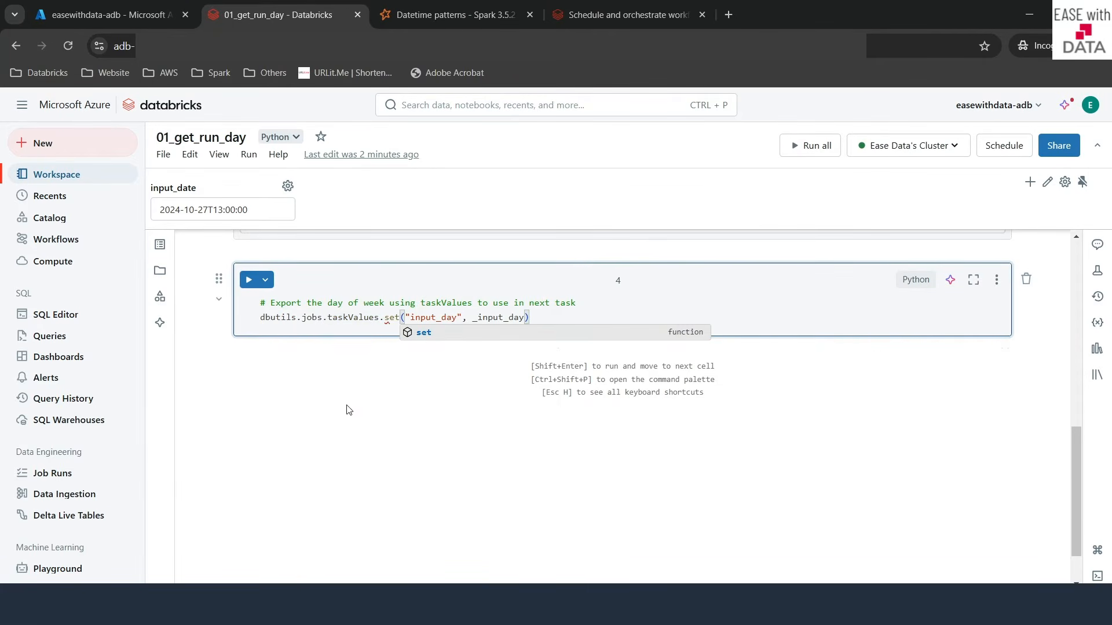
{"action": "left_click_drag", "start_coordinate": [338, 318], "coordinate": [384, 318]}
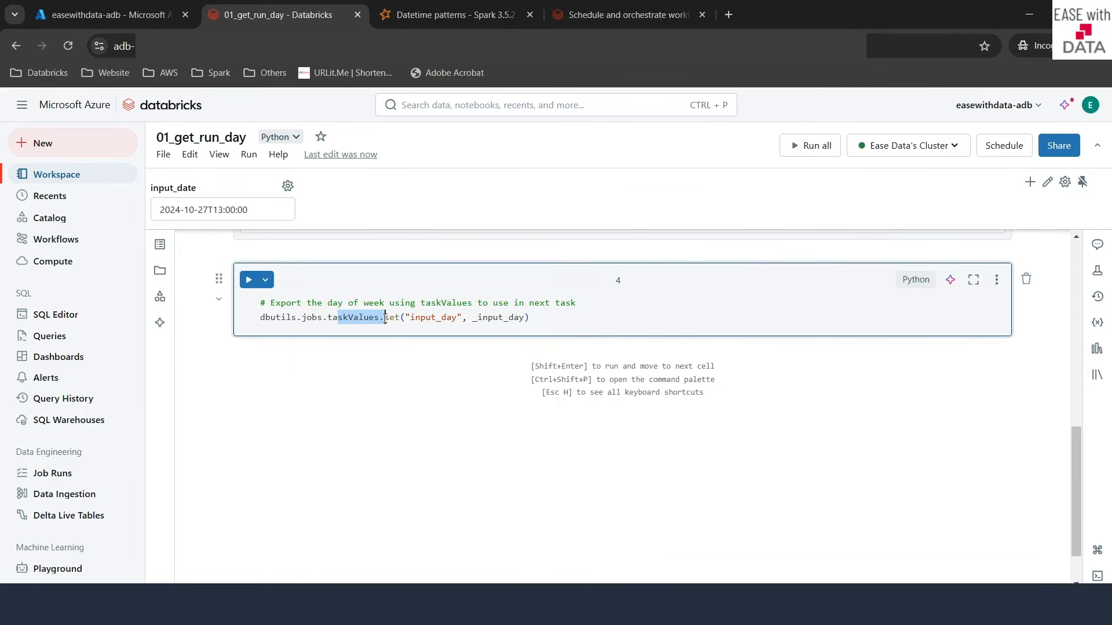
{"action": "left_click", "coordinate": [451, 319]}
{"action": "double_click", "coordinate": [452, 319]}
{"action": "double_click", "coordinate": [513, 319]}
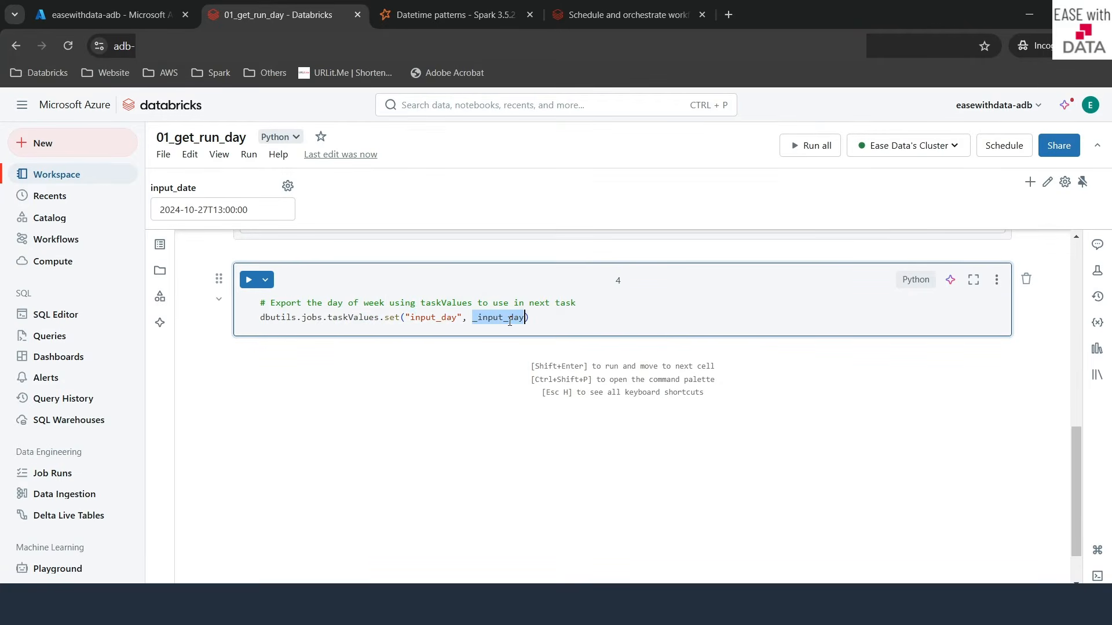
{"action": "left_click_drag", "start_coordinate": [382, 323], "coordinate": [401, 322]}
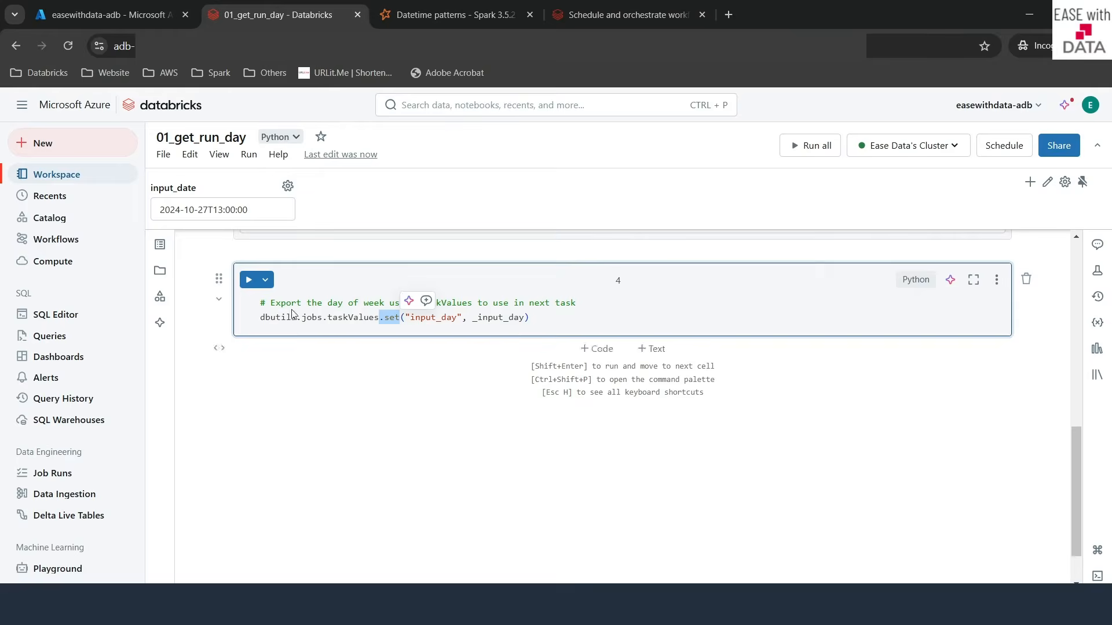
Step: Open the 02_Write_Emp_Data notebook and examine the cell that writes the filtered data to the department's delta table
{"action": "left_click", "coordinate": [16, 50]}
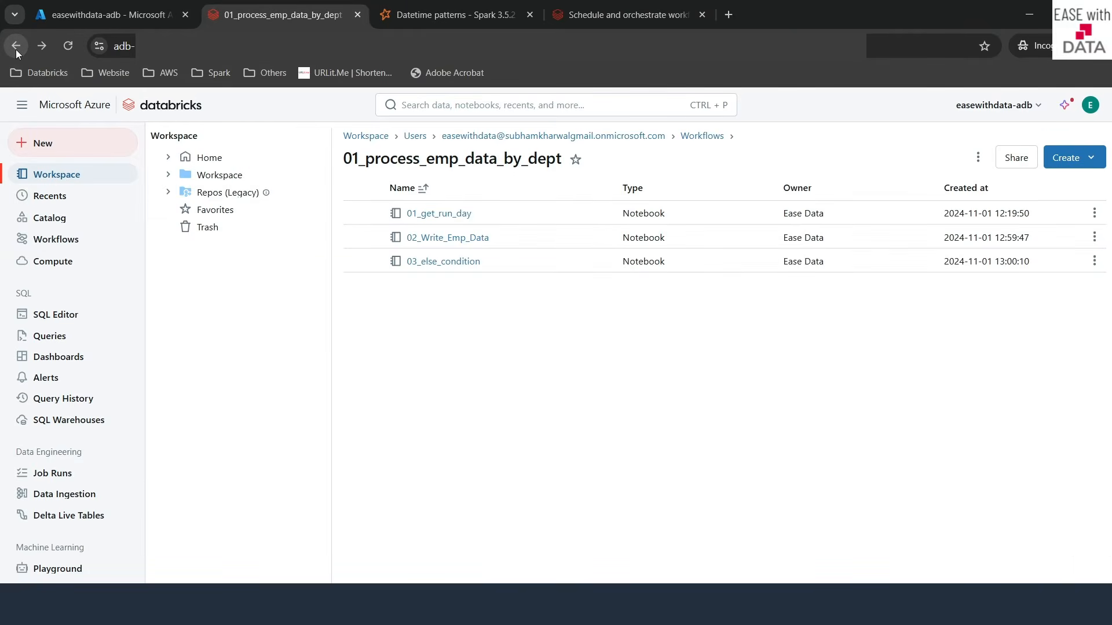
{"action": "left_click", "coordinate": [463, 242]}
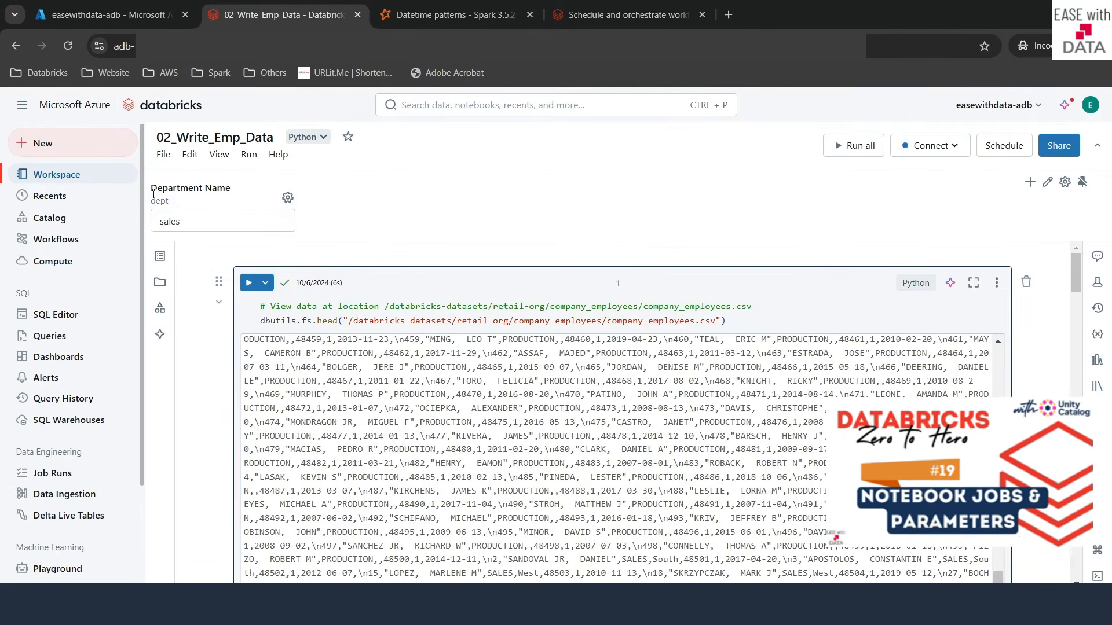
{"action": "scroll", "coordinate": [226, 389], "scroll_direction": "down", "scroll_amount": 20}
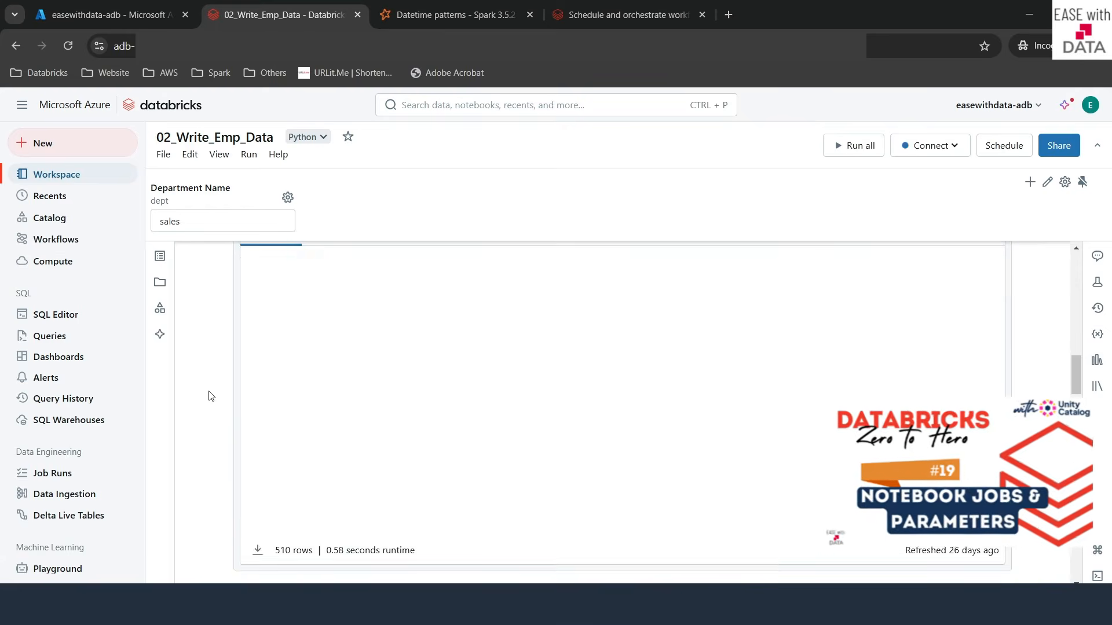
{"action": "scroll", "coordinate": [211, 396], "scroll_direction": "down", "scroll_amount": 9}
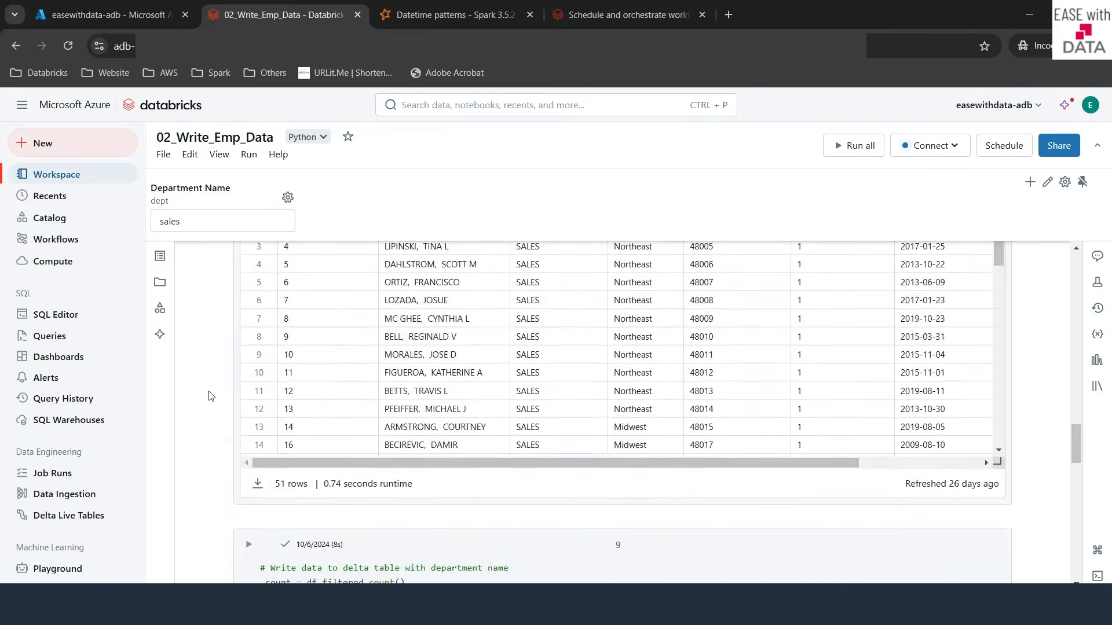
{"action": "left_click_drag", "start_coordinate": [529, 415], "coordinate": [633, 414]}
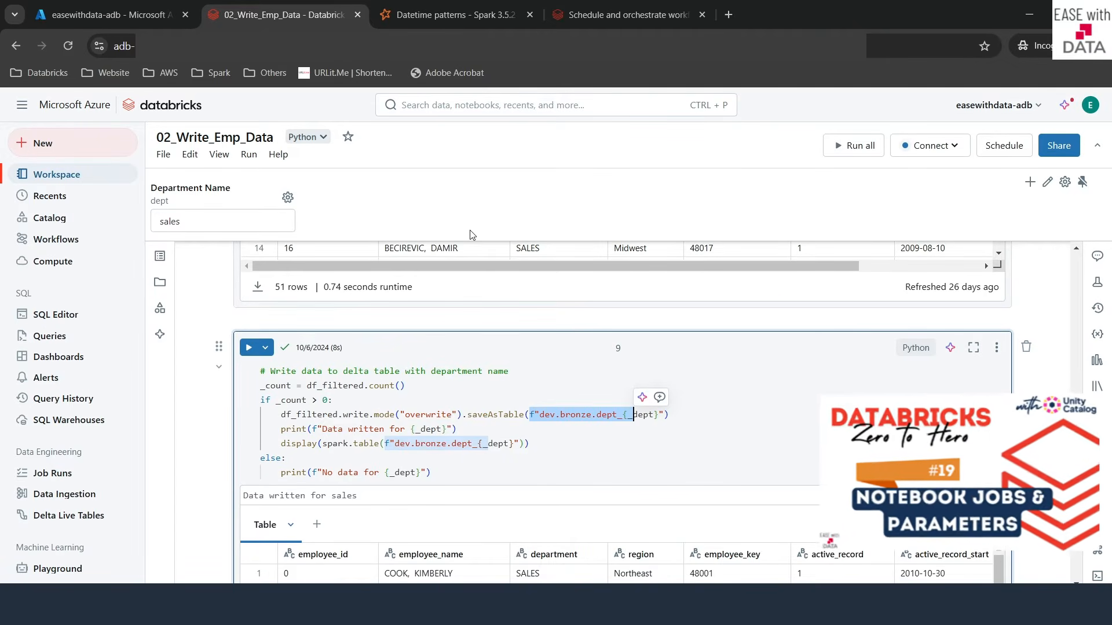
Step: Open the 03_else_condition notebook and start its first cell with _day = dbutils.jobs.taskValues.get("")
{"action": "left_click", "coordinate": [55, 177]}
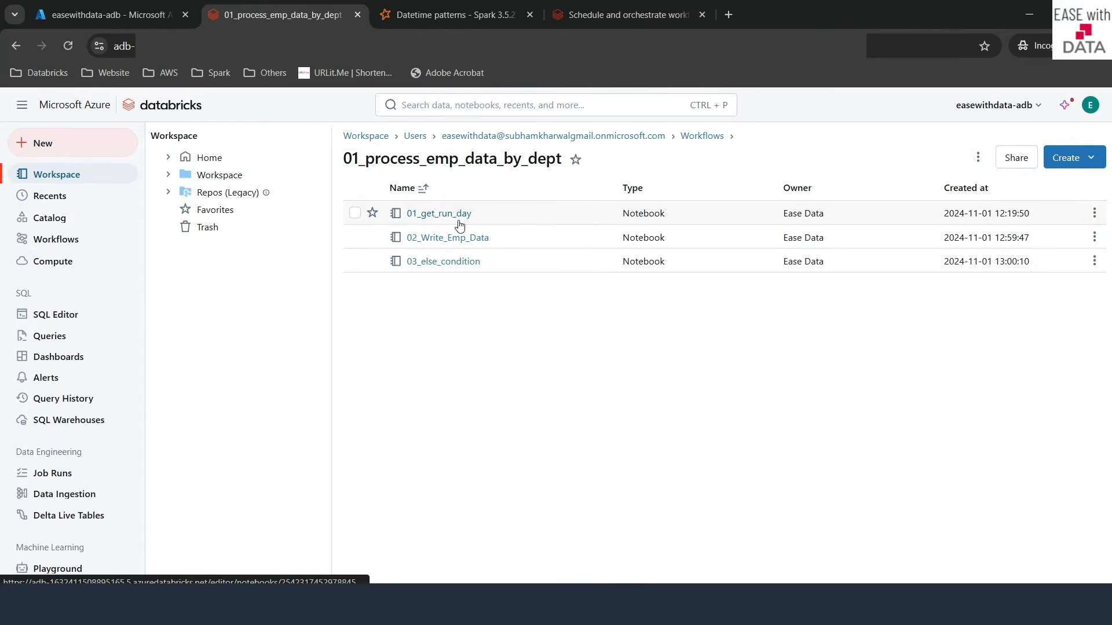
{"action": "left_click", "coordinate": [451, 266]}
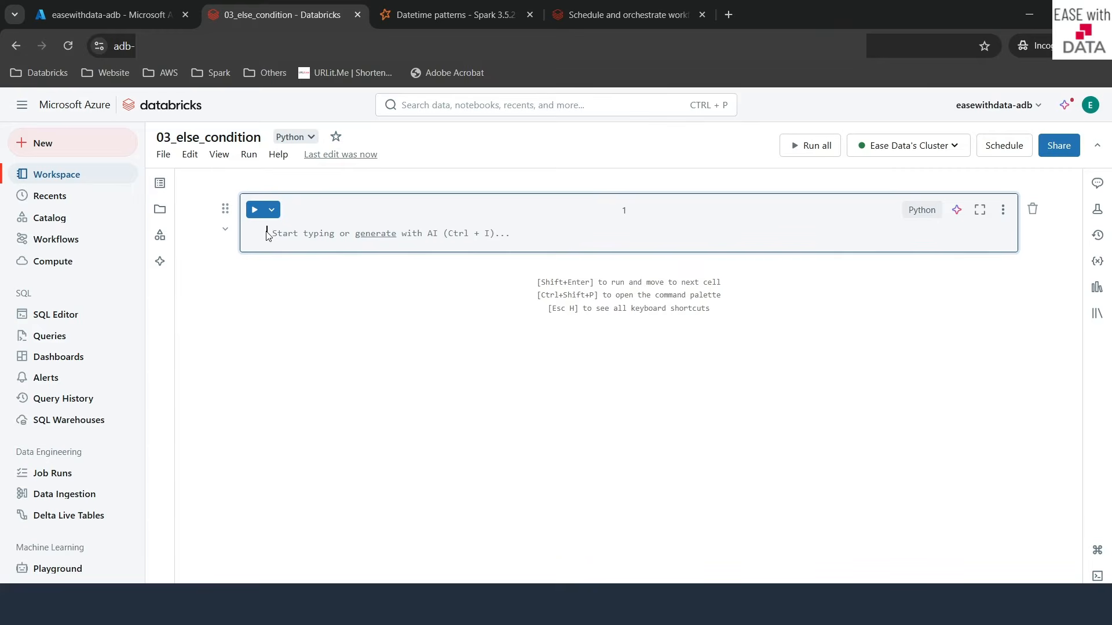
{"action": "type", "text": "day = "}
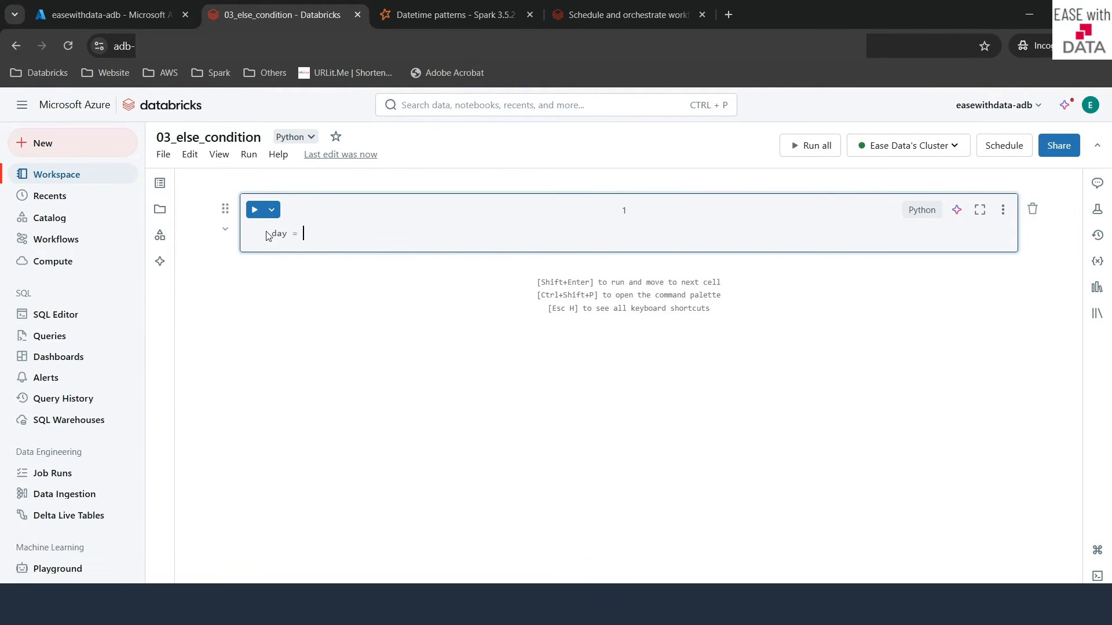
{"action": "type", "text": "dbutils."}
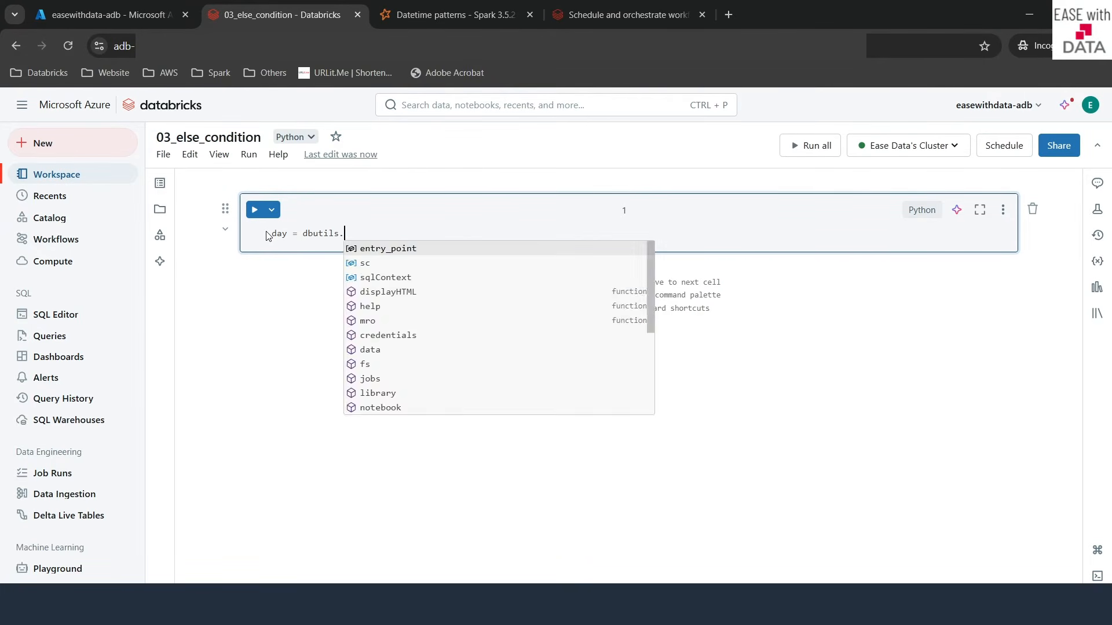
{"action": "type", "text": "jpobs"}
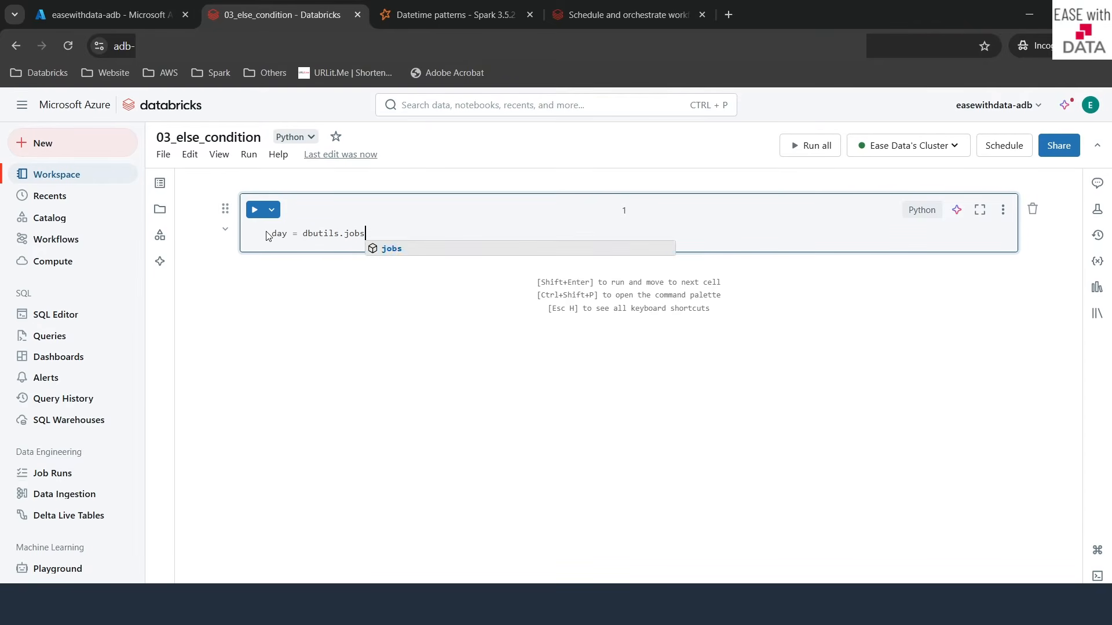
{"action": "type", "text": "/ta"}
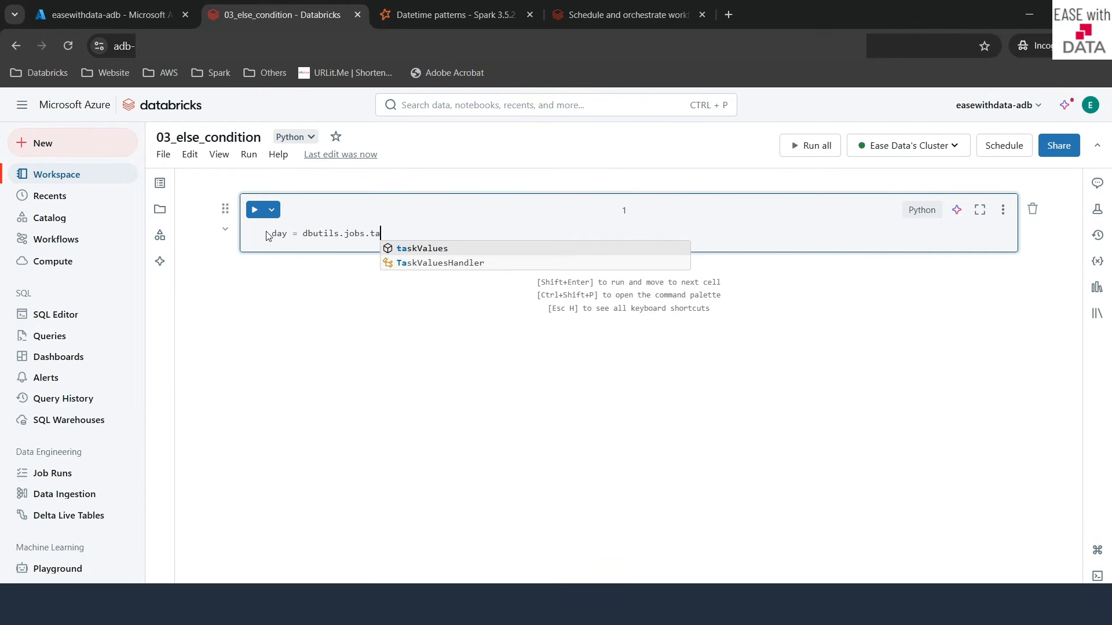
{"action": "key", "text": "Tab"}
{"action": "type", "text": ".get(\""}
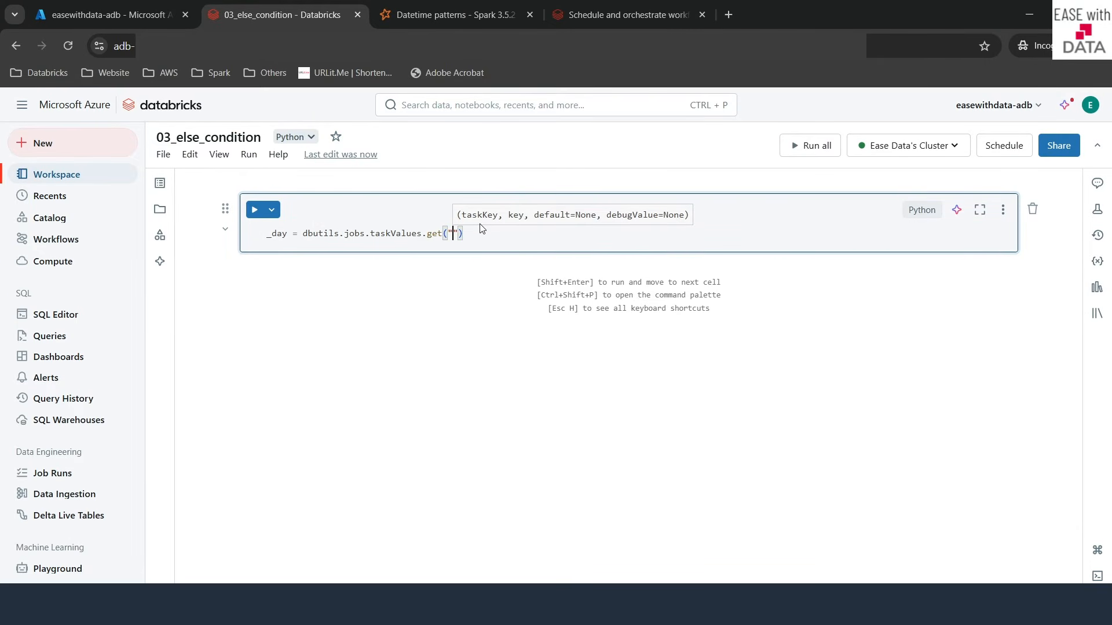
Step: Complete the taskValues.get call with the task key "01_set_day" and the value key "input_date"
{"action": "type", "text": "01"}
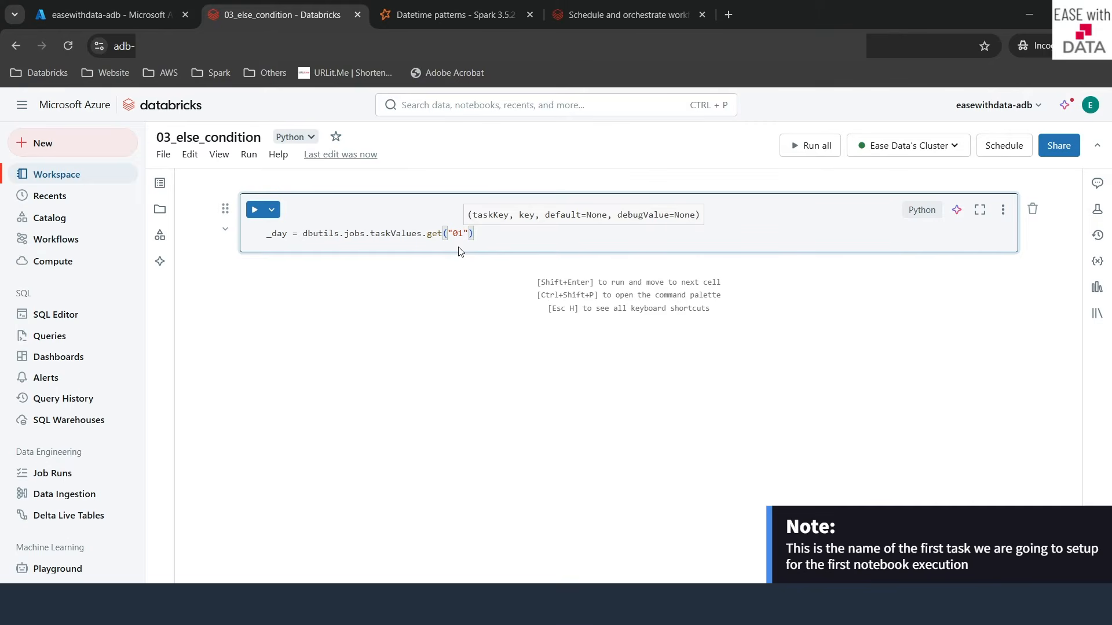
{"action": "type", "text": "_set_day"}
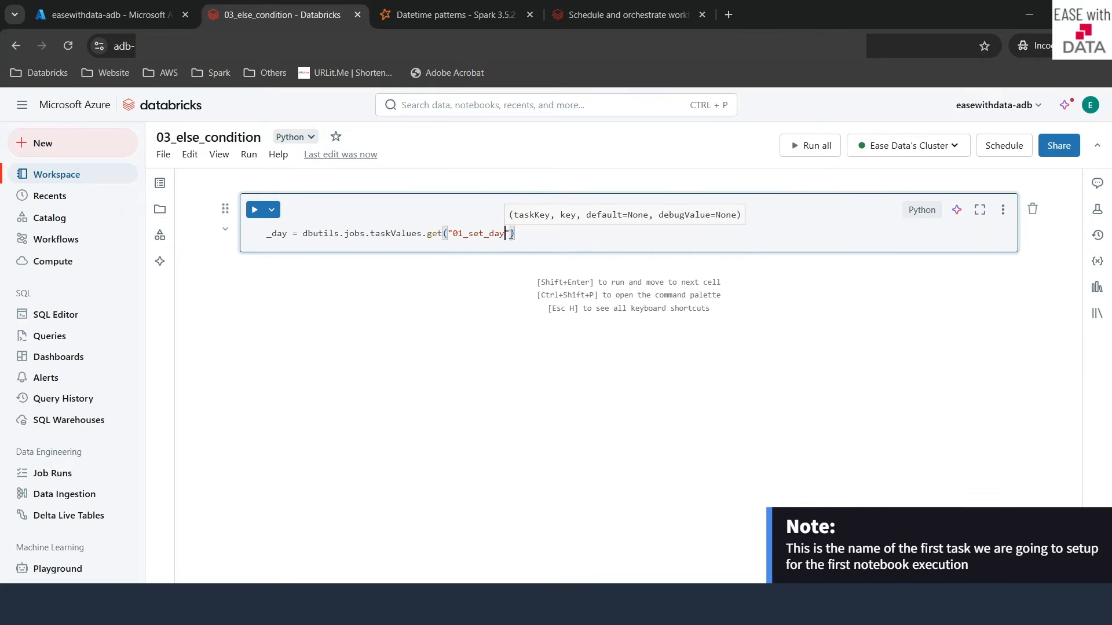
{"action": "left_click", "coordinate": [510, 233]}
{"action": "type", "text": ", \"inp"}
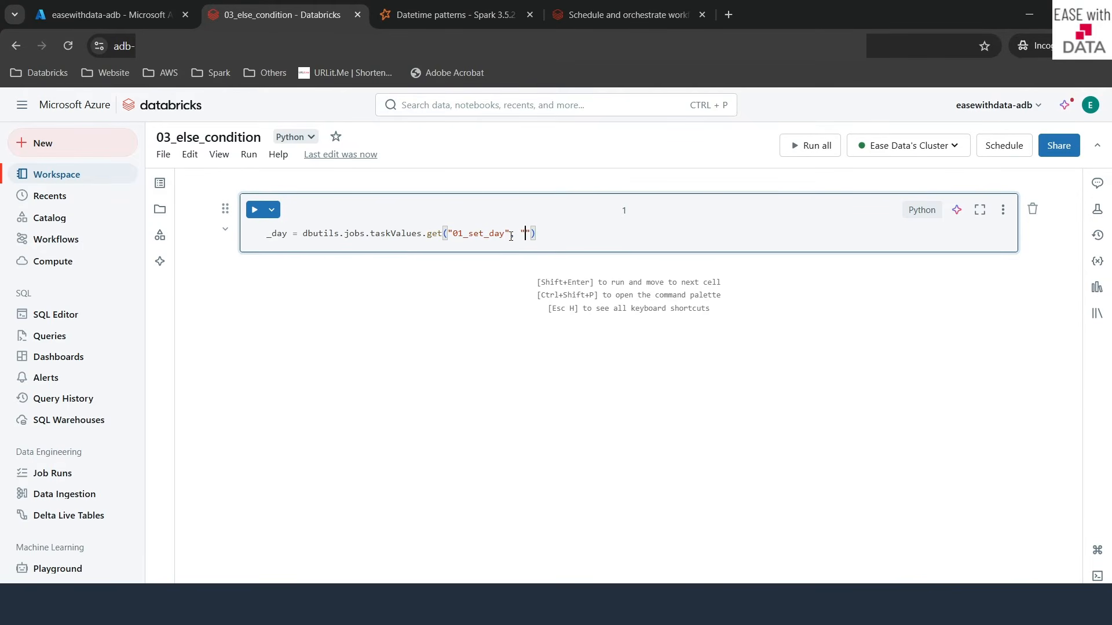
{"action": "type", "text": "ut_date"}
Step: Add print(_day) below the get call in the same cell and check the 01_set_day task key
{"action": "key", "text": "Return"}
{"action": "type", "text": "print("}
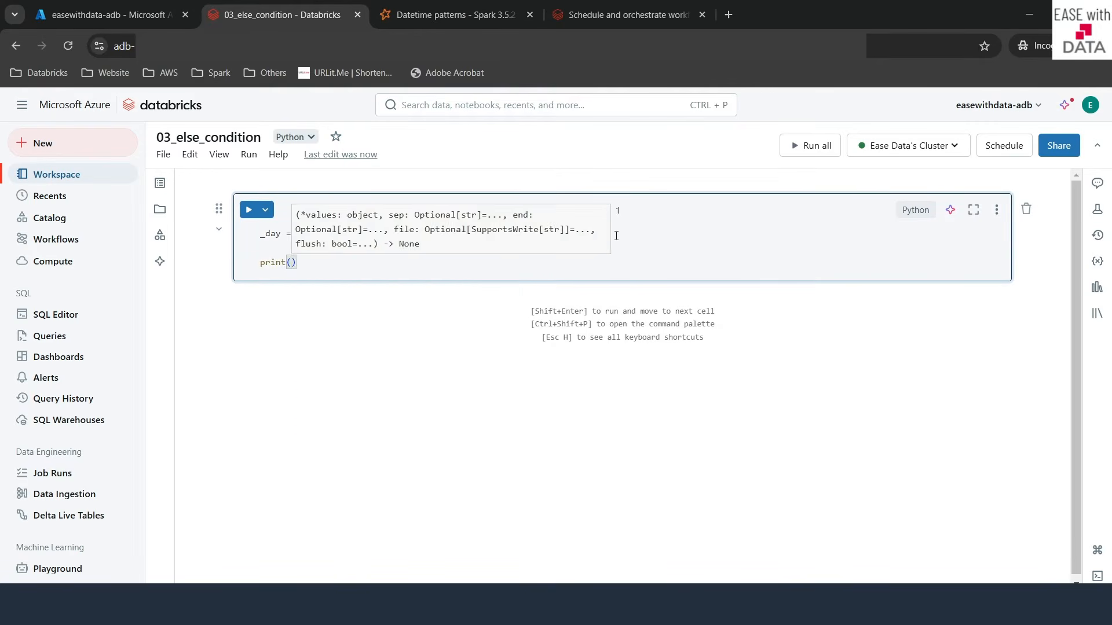
{"action": "type", "text": "_day"}
{"action": "left_click", "coordinate": [447, 353]}
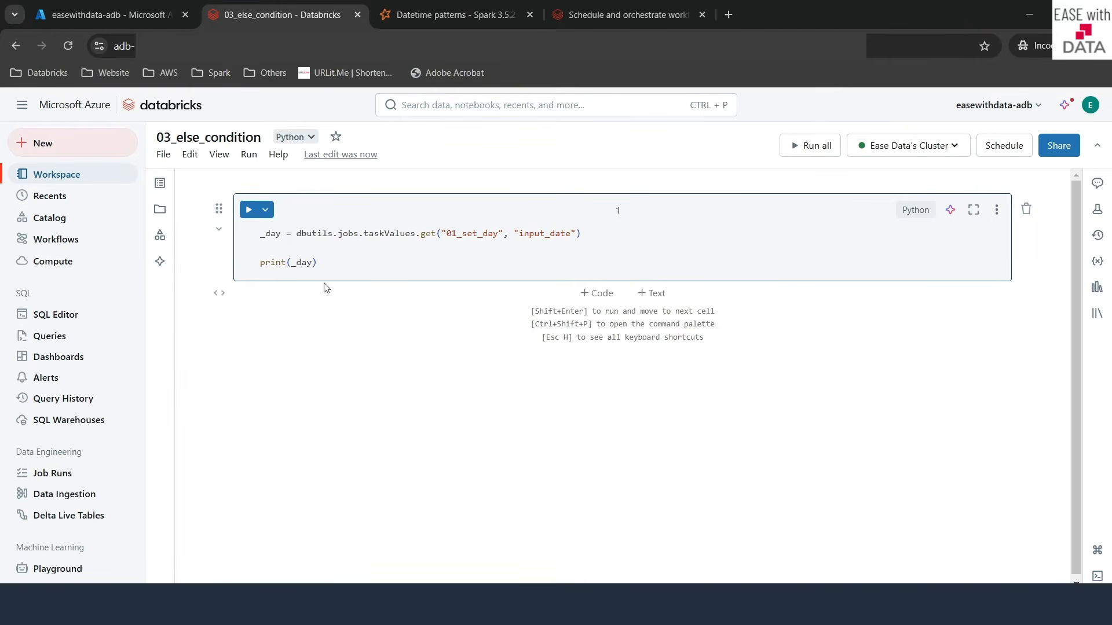
{"action": "double_click", "coordinate": [501, 233]}
{"action": "left_click", "coordinate": [478, 235]}
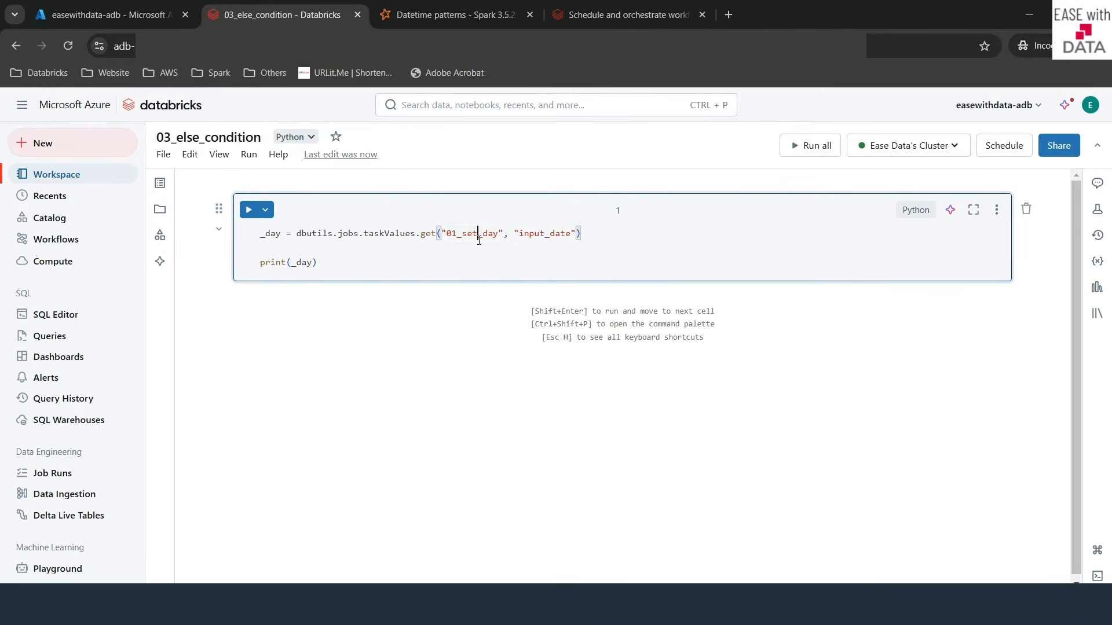
{"action": "double_click", "coordinate": [479, 238]}
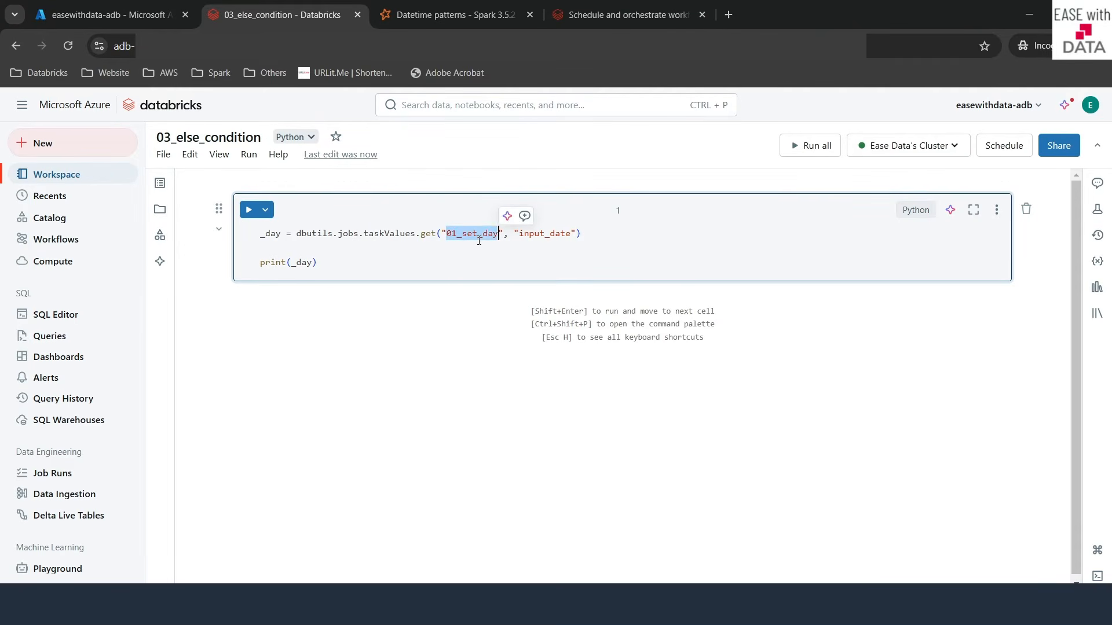
Step: Browse the workspace to the 01_process_emp_data_by_dept folder inside Workflows
{"action": "left_click", "coordinate": [79, 174]}
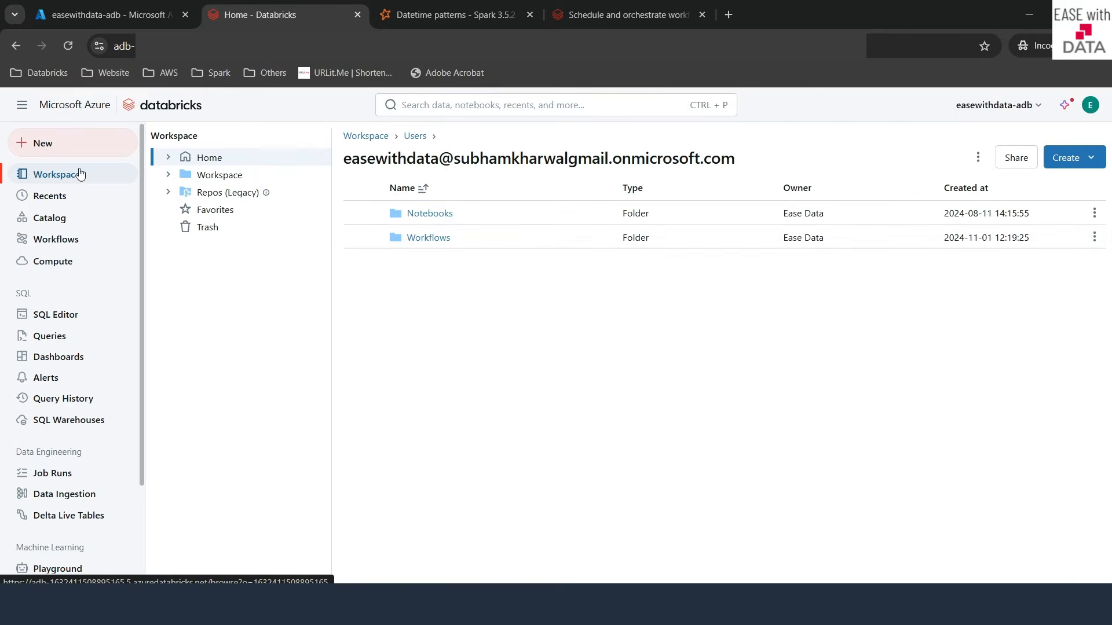
{"action": "left_click", "coordinate": [437, 238]}
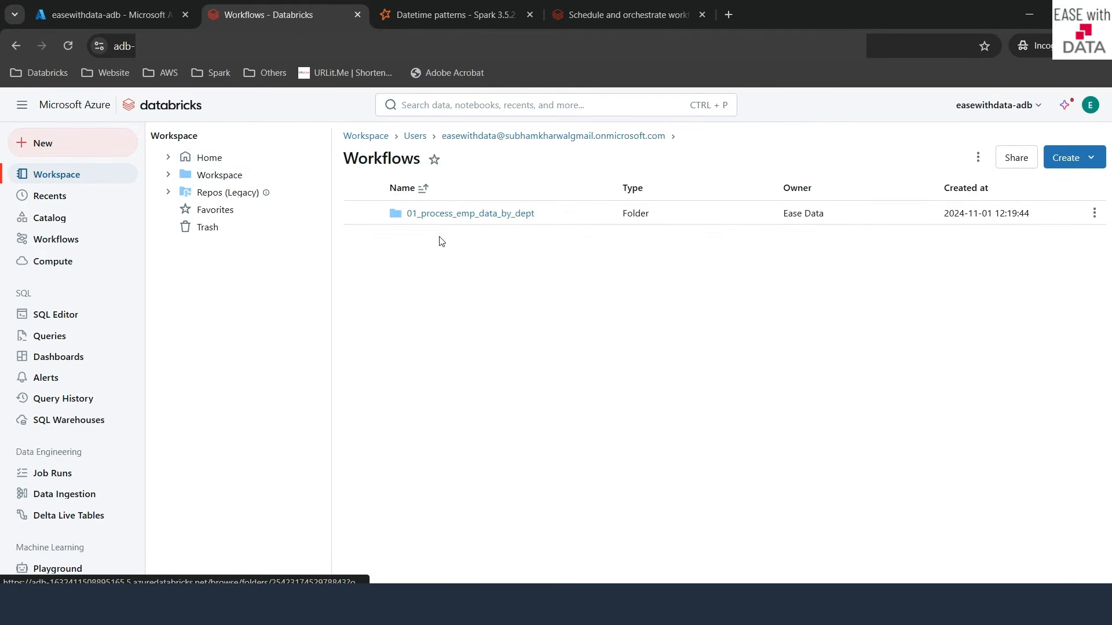
{"action": "left_click", "coordinate": [459, 215]}
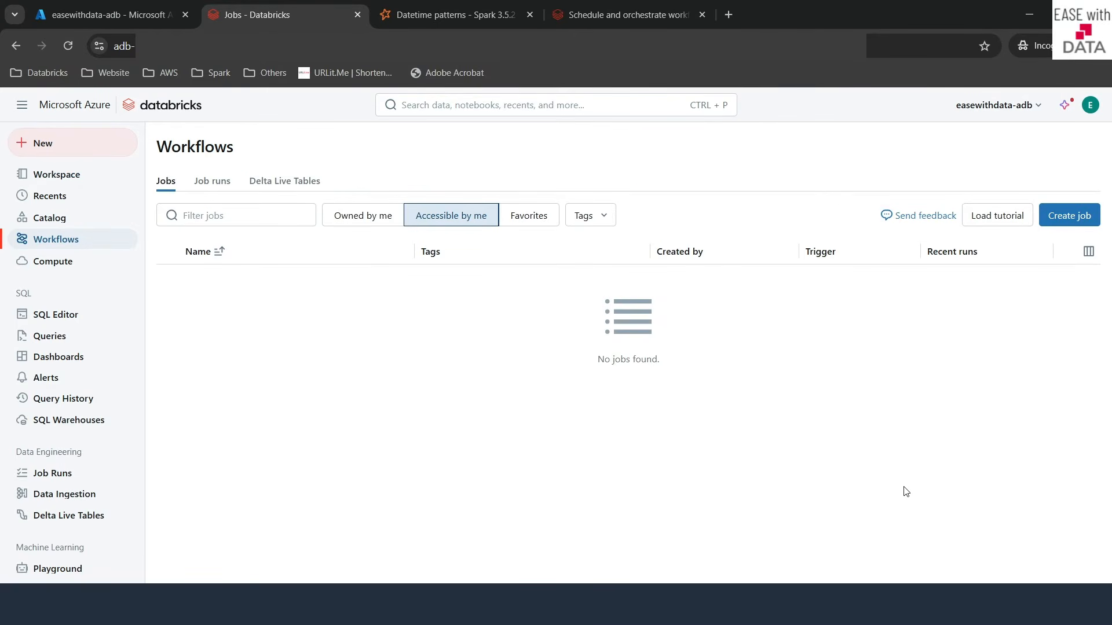
Step: Create a new job in Workflows and name it process_emp_data_by_dept
{"action": "left_click", "coordinate": [1069, 215]}
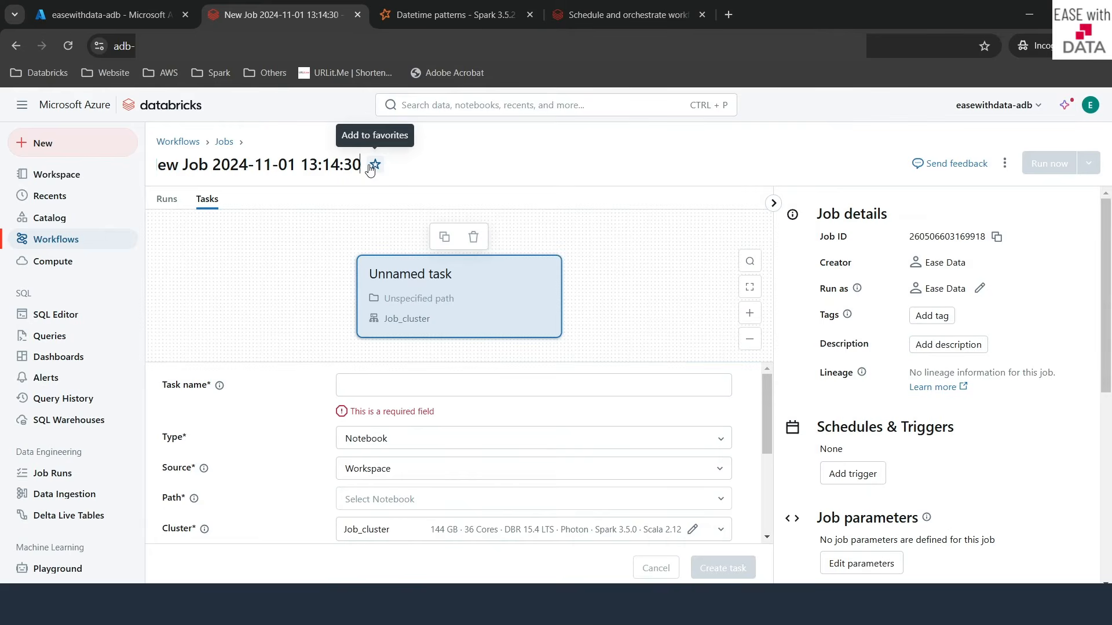
{"action": "key", "text": "BackSpace"}
{"action": "key", "text": "BackSpace"}
{"action": "key", "text": "BackSpace"}
{"action": "key", "text": "BackSpace"}
{"action": "key", "text": "BackSpace"}
{"action": "key", "text": "BackSpace"}
{"action": "key", "text": "BackSpace"}
{"action": "key", "text": "BackSpace"}
{"action": "key", "text": "BackSpace"}
{"action": "key", "text": "BackSpace"}
{"action": "key", "text": "BackSpace"}
{"action": "key", "text": "BackSpace"}
{"action": "key", "text": "BackSpace"}
{"action": "key", "text": "BackSpace"}
{"action": "key", "text": "BackSpace"}
{"action": "key", "text": "BackSpace"}
{"action": "key", "text": "BackSpace"}
{"action": "key", "text": "BackSpace"}
{"action": "key", "text": "BackSpace"}
{"action": "key", "text": "BackSpace"}
{"action": "type", "text": "process_emp_data_by_dept"}
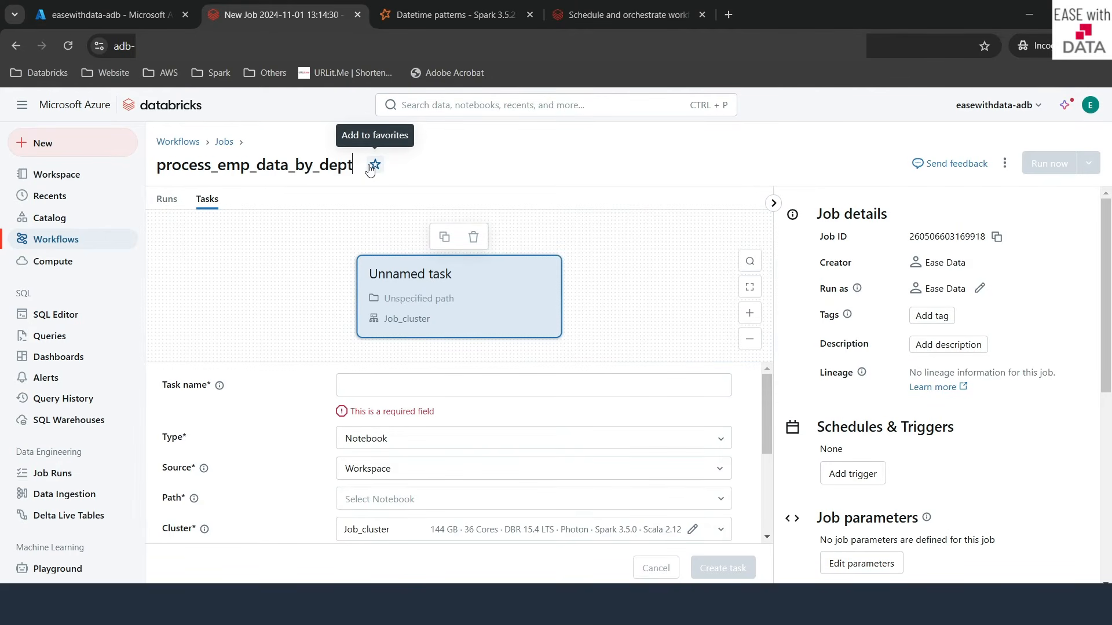
{"action": "left_click", "coordinate": [491, 173]}
Step: Name the job's first task 01_set_day and keep Notebook as its type
{"action": "left_click", "coordinate": [396, 382]}
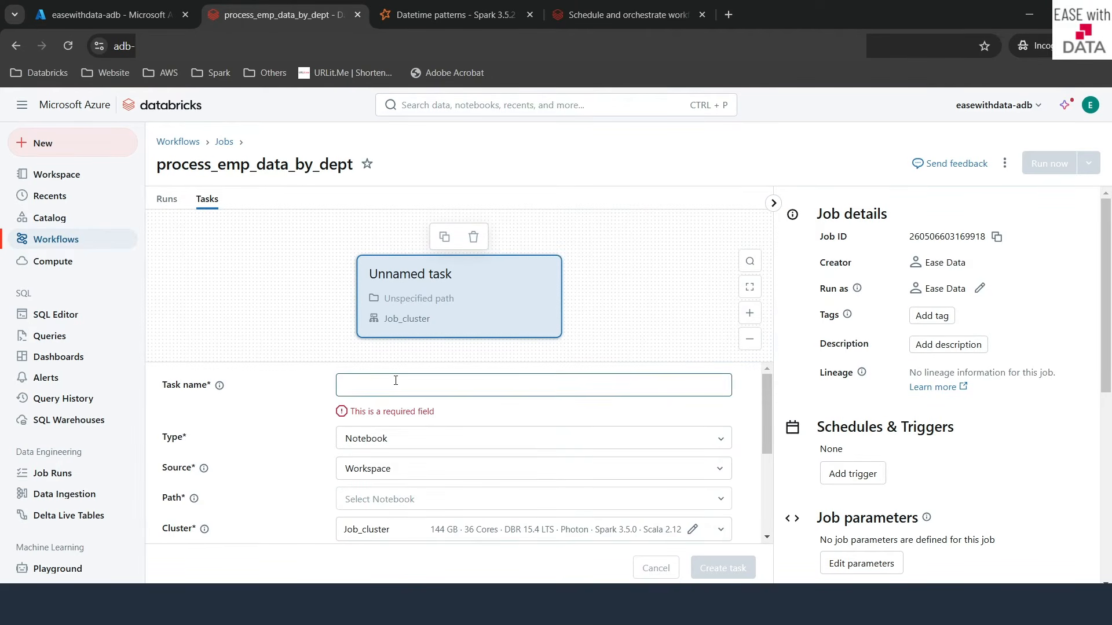
{"action": "type", "text": "01_set_day"}
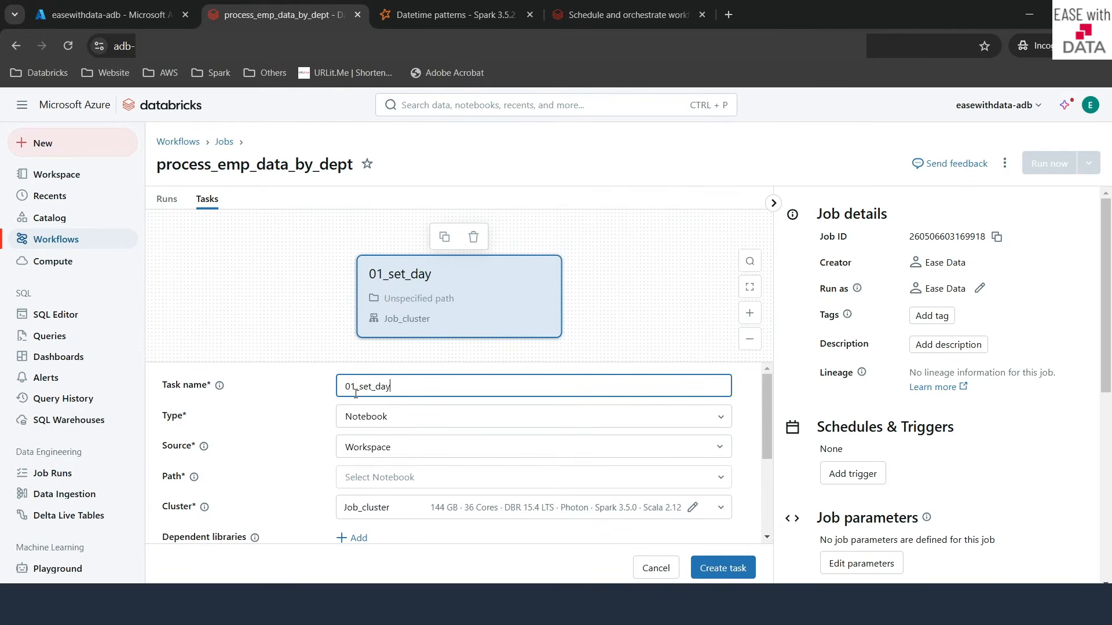
{"action": "left_click", "coordinate": [378, 410]}
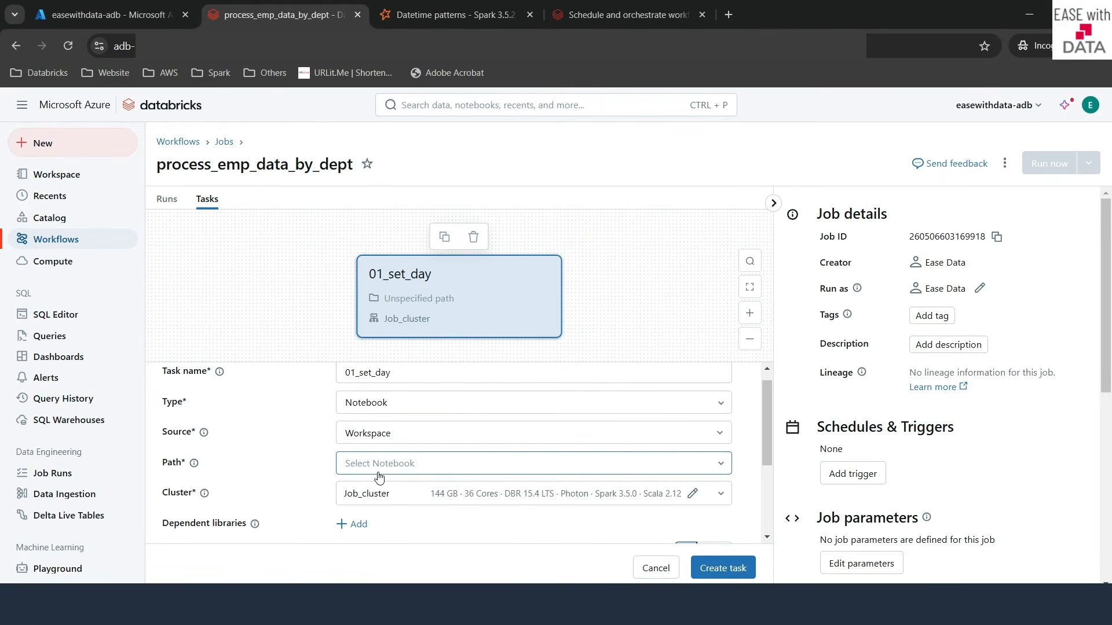
Step: Point the task to the 01_get_run_day notebook in Workflows/01_process_emp_data_by_dept and run it on Ease Data's Cluster
{"action": "left_click", "coordinate": [723, 470]}
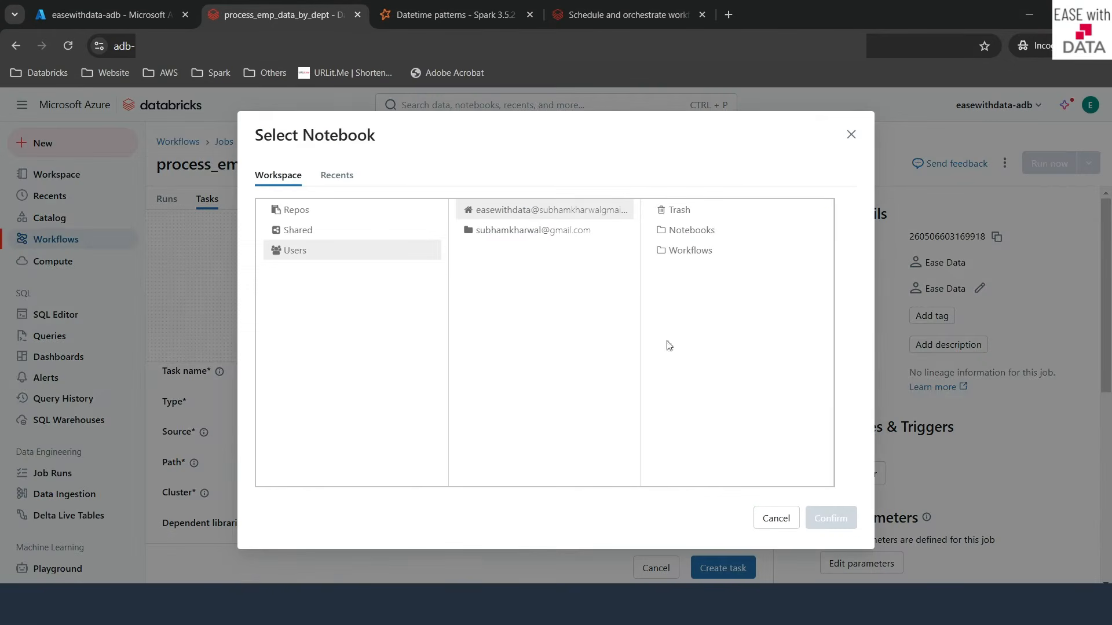
{"action": "left_click", "coordinate": [588, 216]}
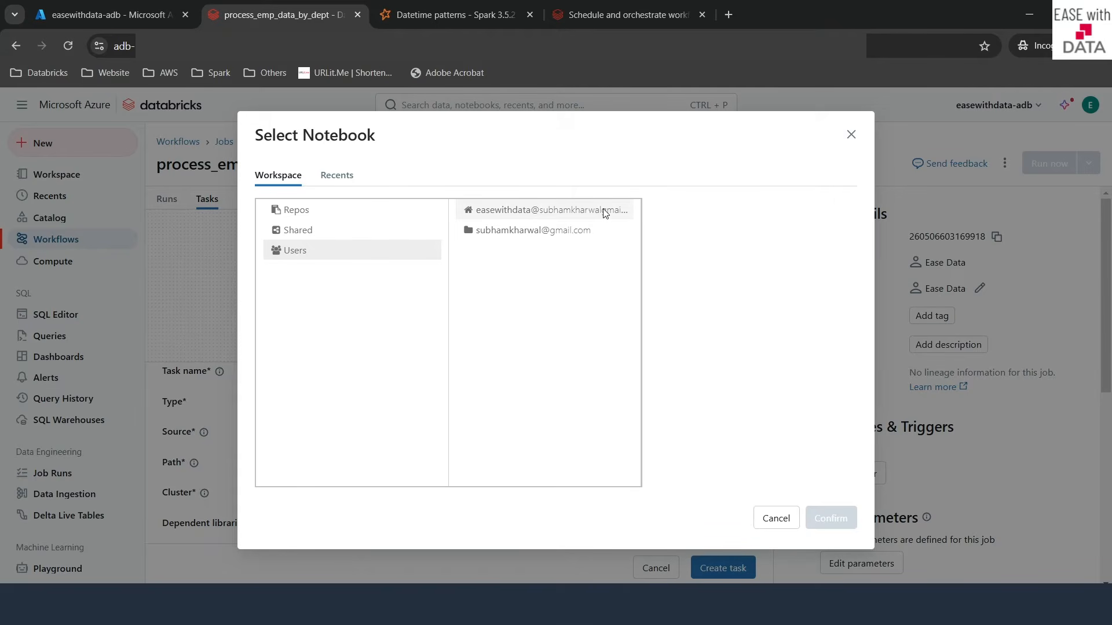
{"action": "left_click", "coordinate": [685, 258]}
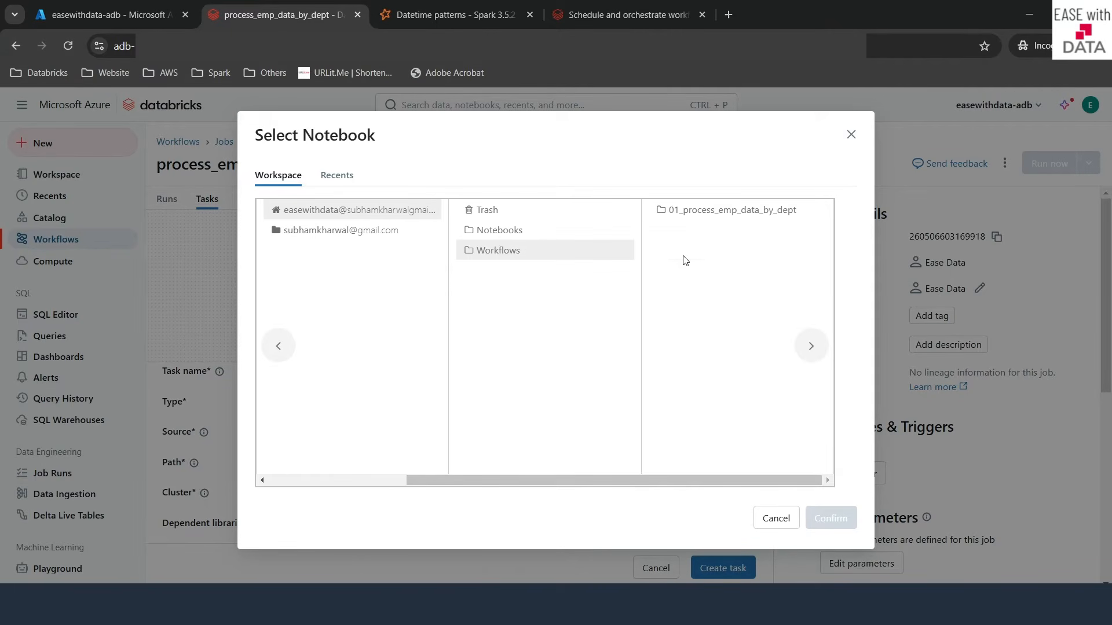
{"action": "left_click", "coordinate": [717, 212]}
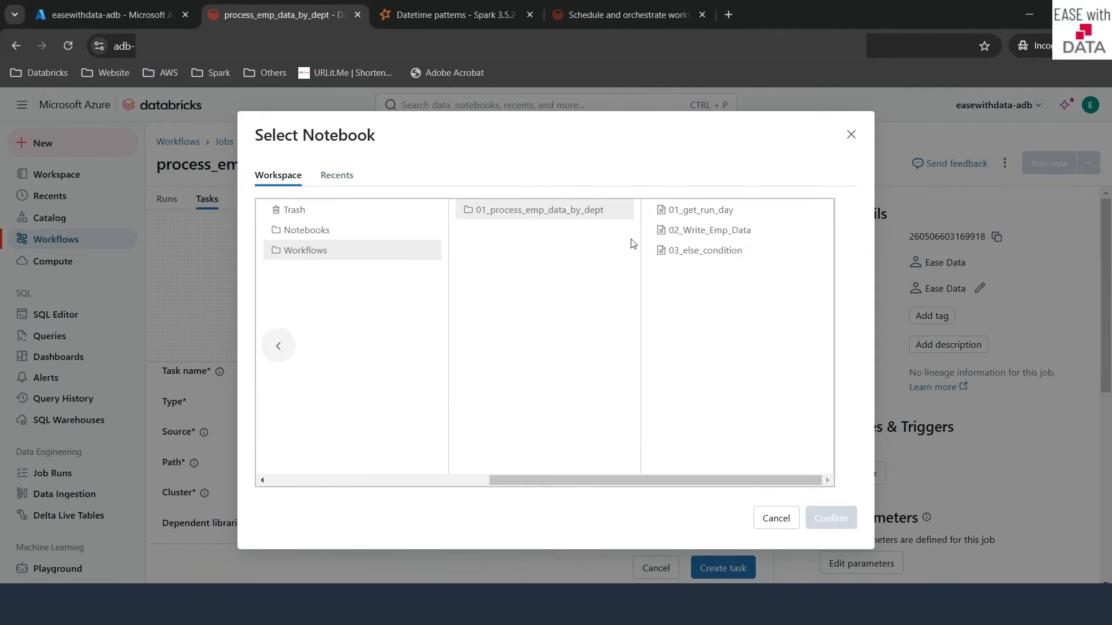
{"action": "left_click", "coordinate": [712, 213]}
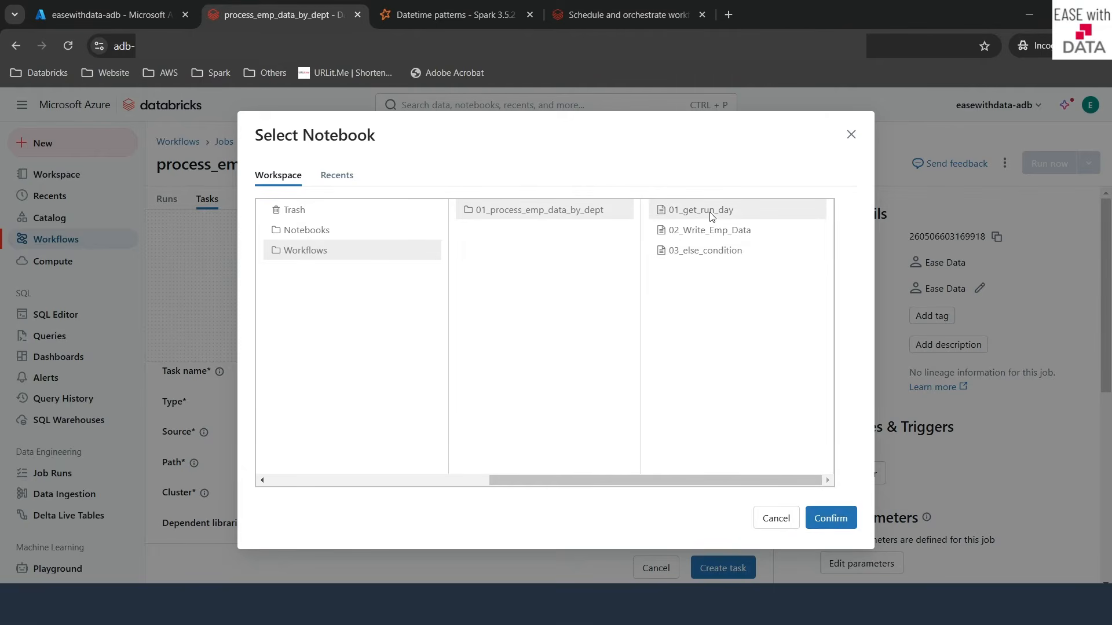
{"action": "left_click", "coordinate": [829, 517]}
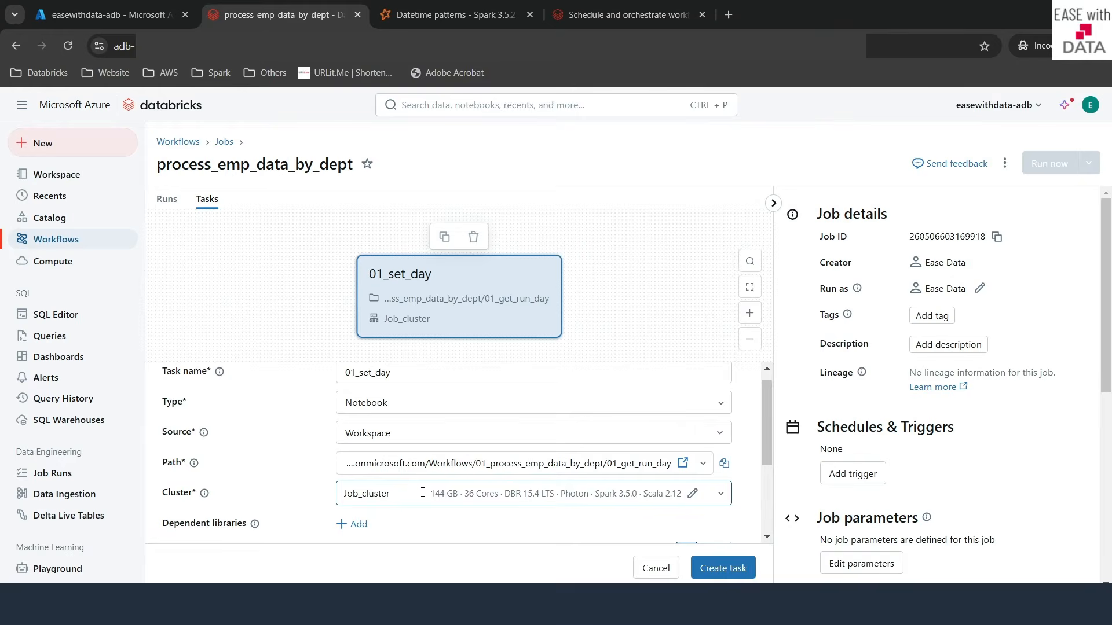
{"action": "left_click", "coordinate": [719, 495]}
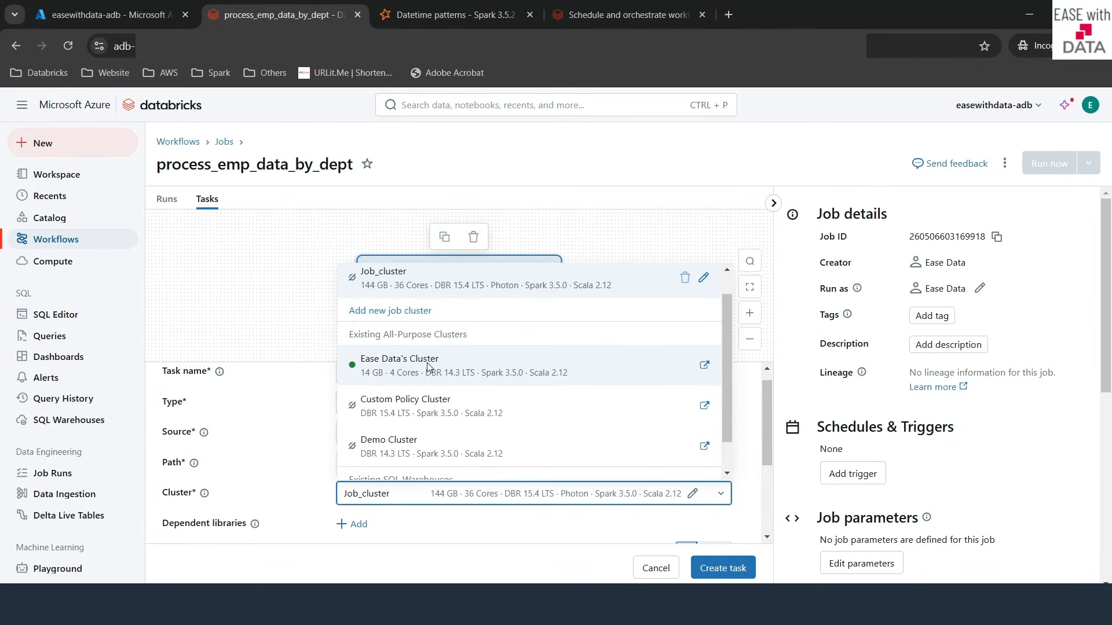
{"action": "left_click", "coordinate": [459, 367]}
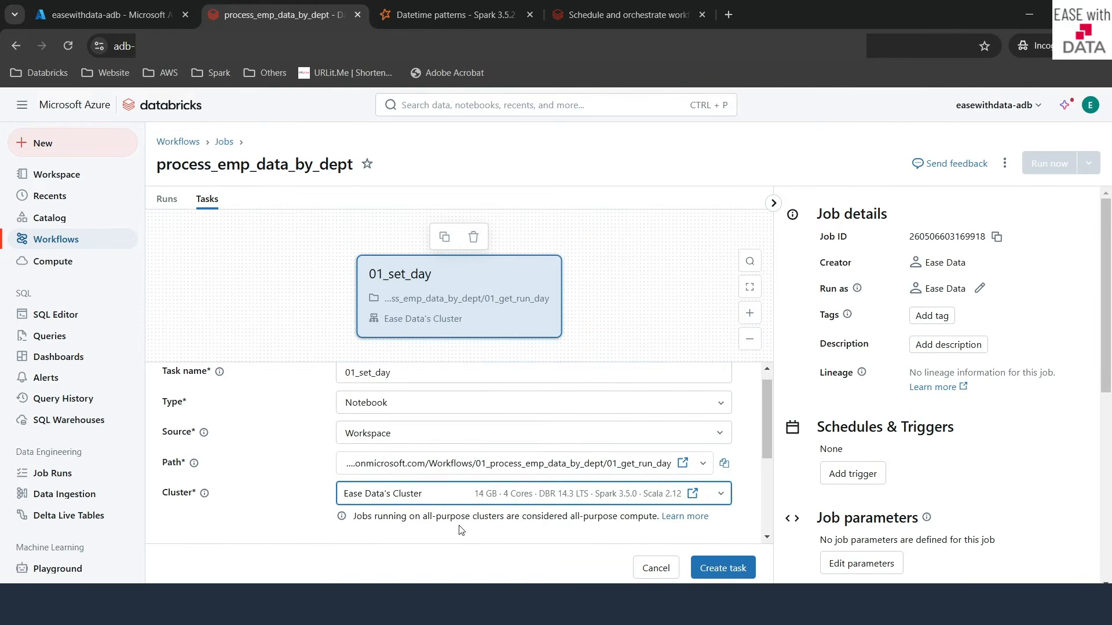
Step: Add a task parameter with key input_date and the dynamic value {{job.start_time.iso_datetime}}
{"action": "scroll", "coordinate": [461, 530], "scroll_direction": "down", "scroll_amount": 2}
{"action": "scroll", "coordinate": [461, 530], "scroll_direction": "down", "scroll_amount": 1}
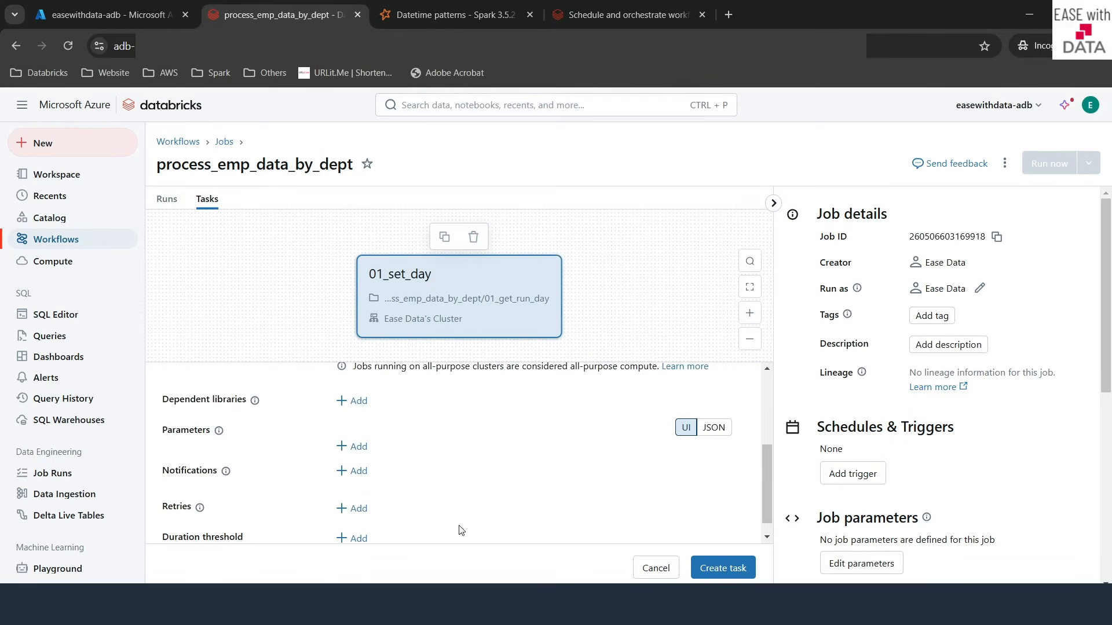
{"action": "left_click", "coordinate": [356, 452]}
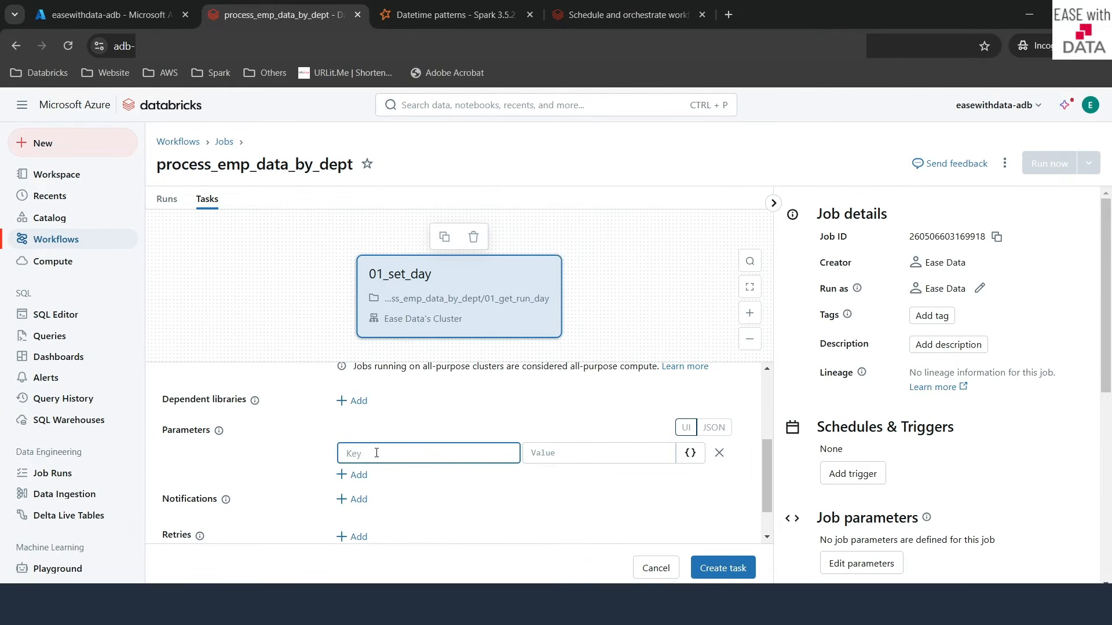
{"action": "type", "text": "input_date"}
{"action": "left_click", "coordinate": [595, 455]}
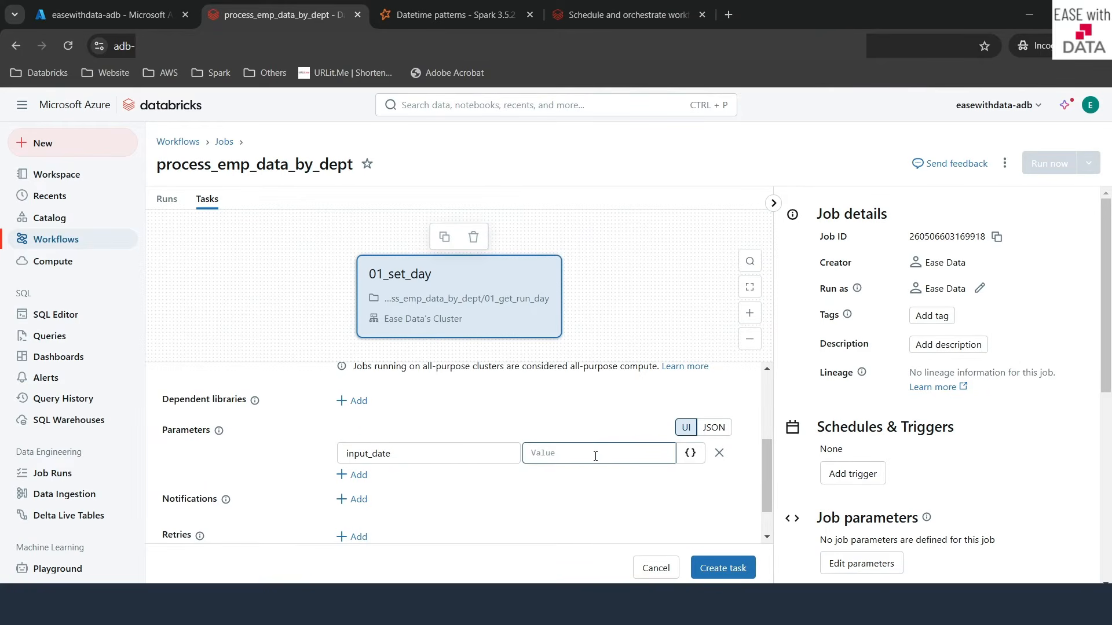
{"action": "left_click", "coordinate": [578, 456]}
{"action": "left_click", "coordinate": [690, 454]}
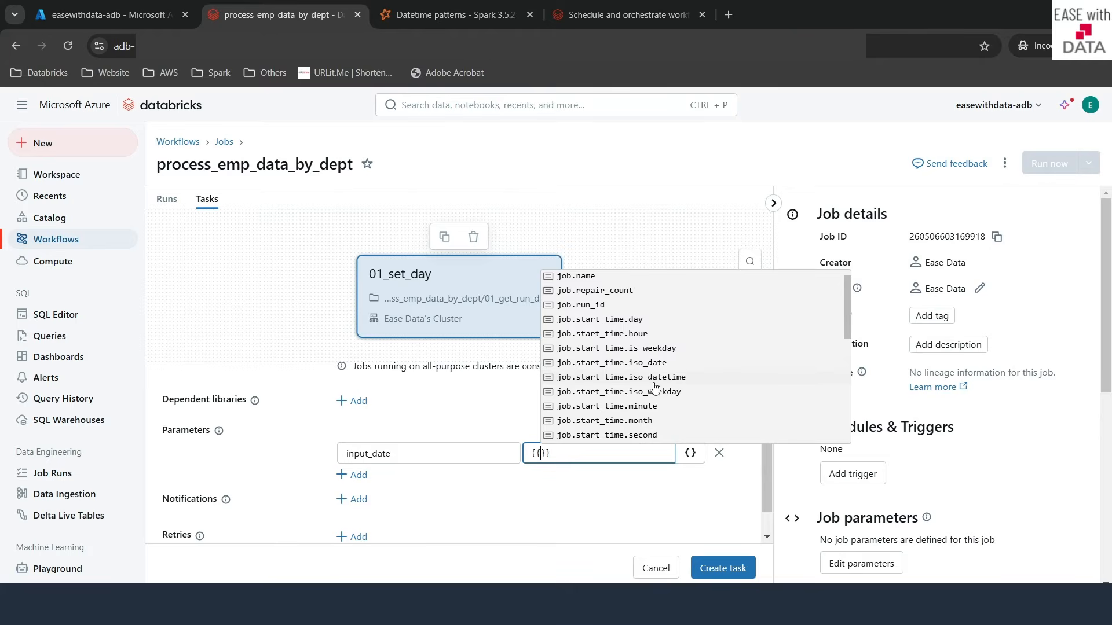
{"action": "left_click", "coordinate": [626, 377]}
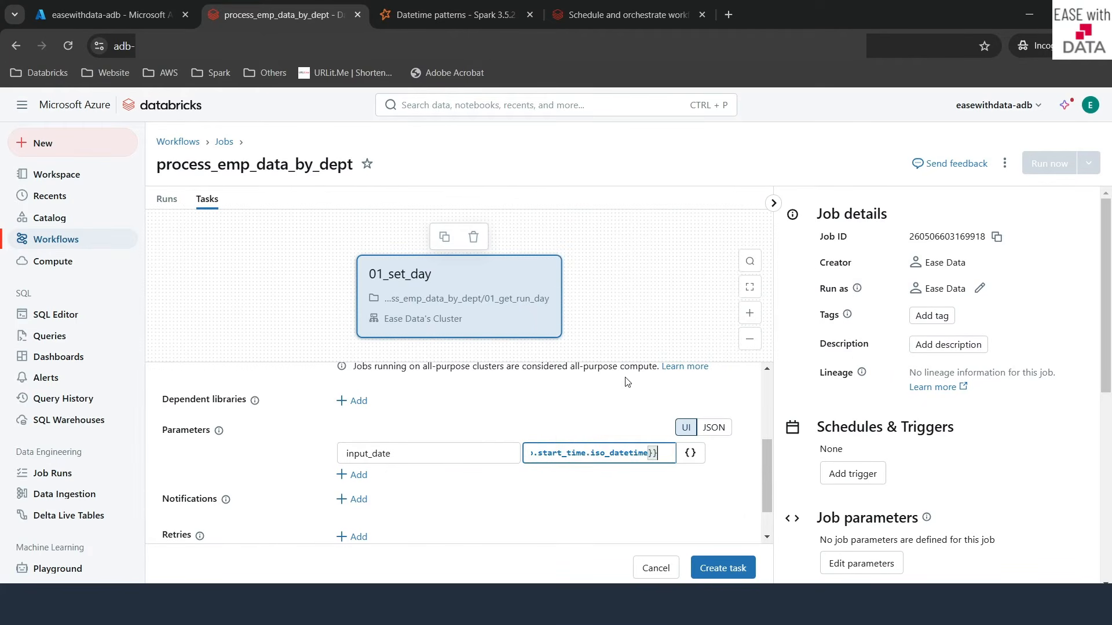
Step: Check the input_date parameter's value and create the 01_set_day task
{"action": "key", "text": "shift+Home"}
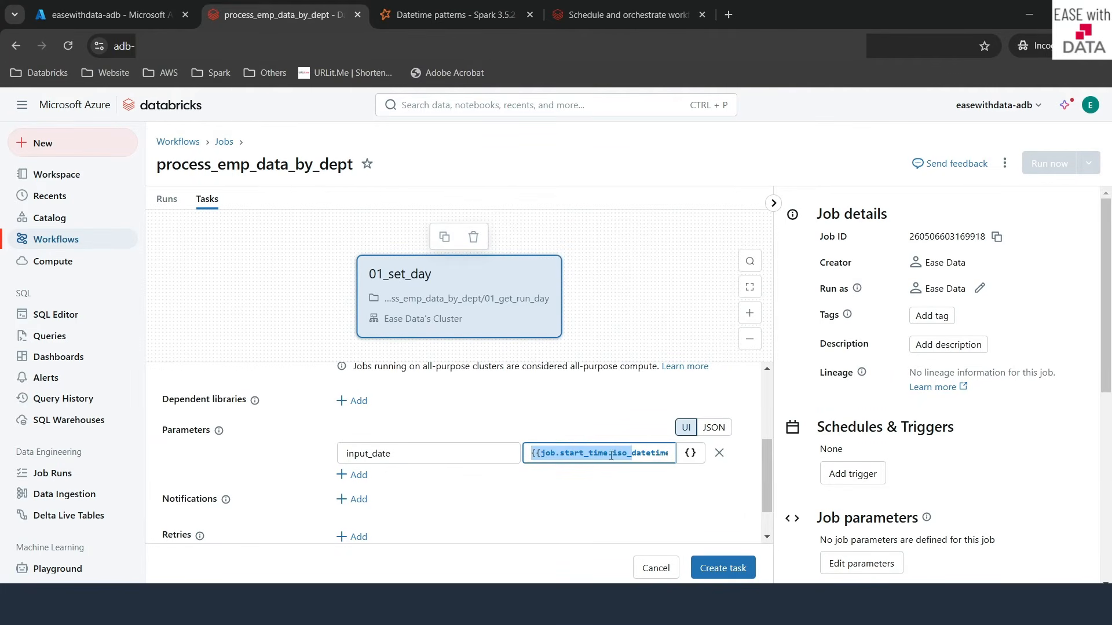
{"action": "key", "text": "alt+Tab"}
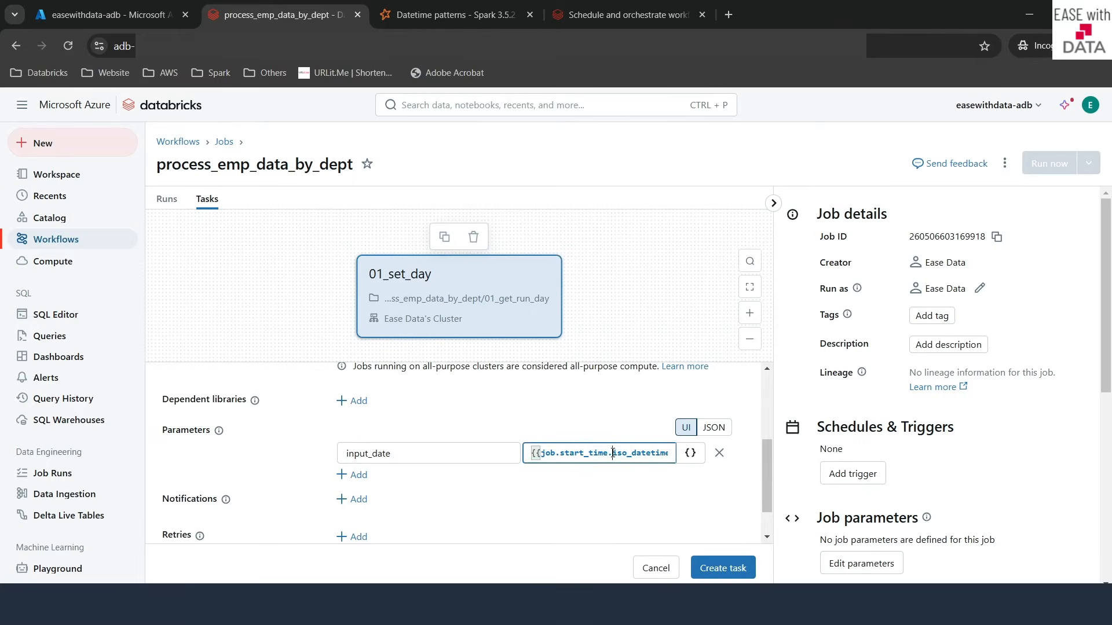
{"action": "double_click", "coordinate": [613, 453]}
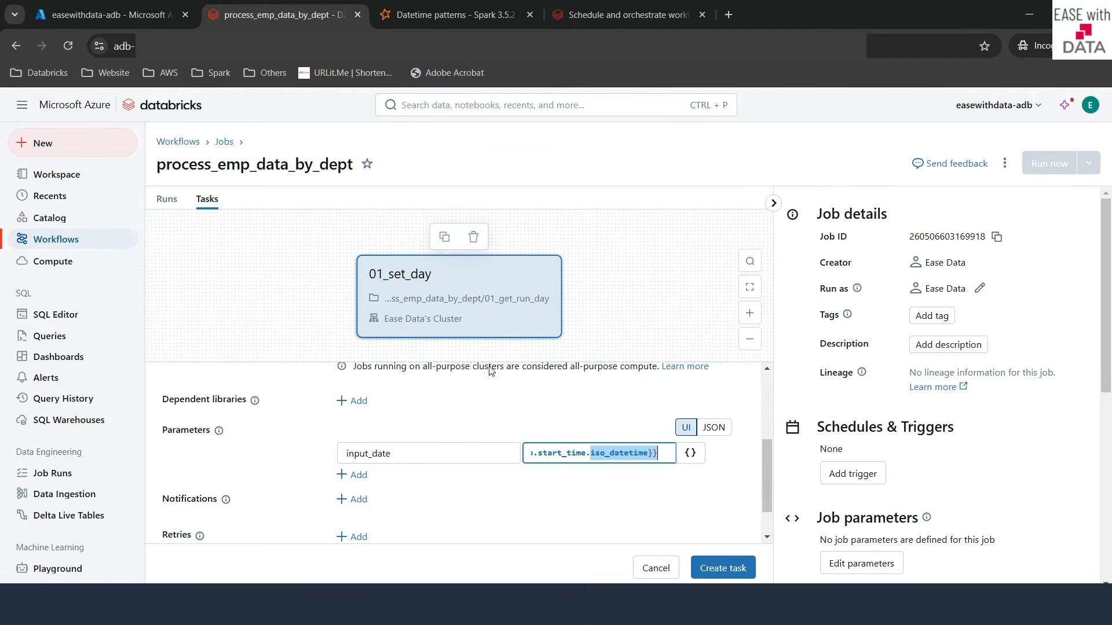
{"action": "left_click", "coordinate": [528, 496]}
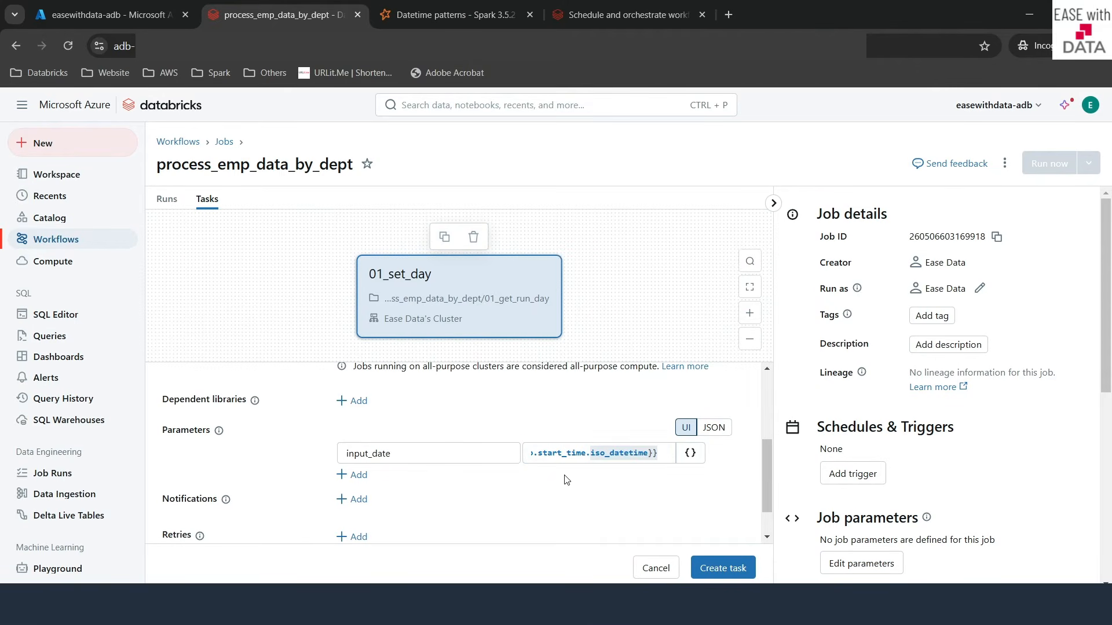
{"action": "scroll", "coordinate": [566, 480], "scroll_direction": "down", "scroll_amount": 1}
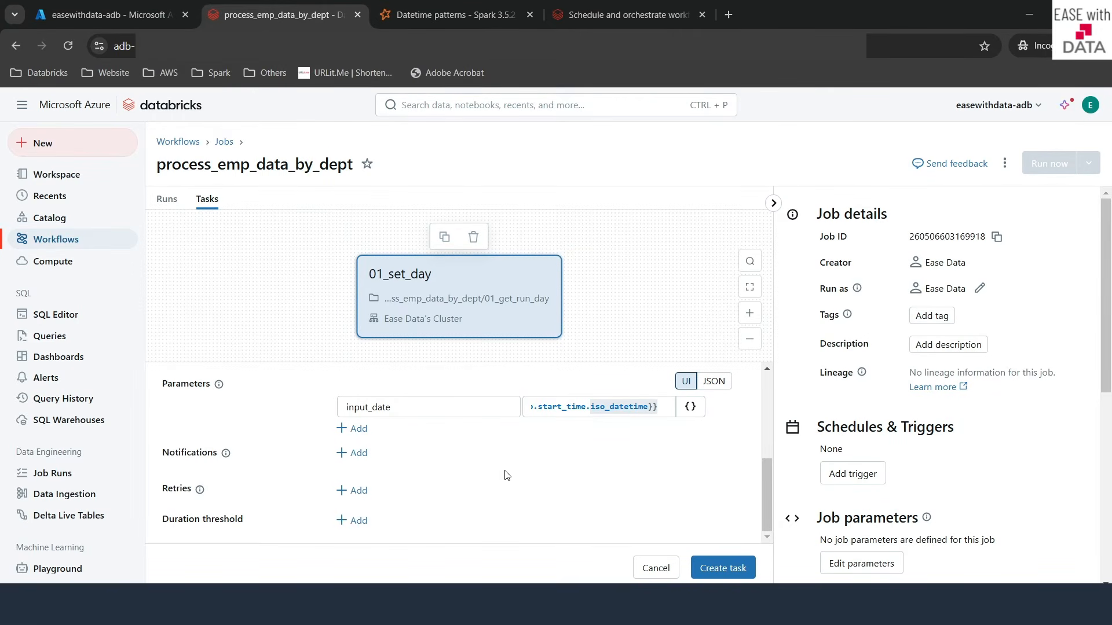
{"action": "left_click", "coordinate": [720, 567]}
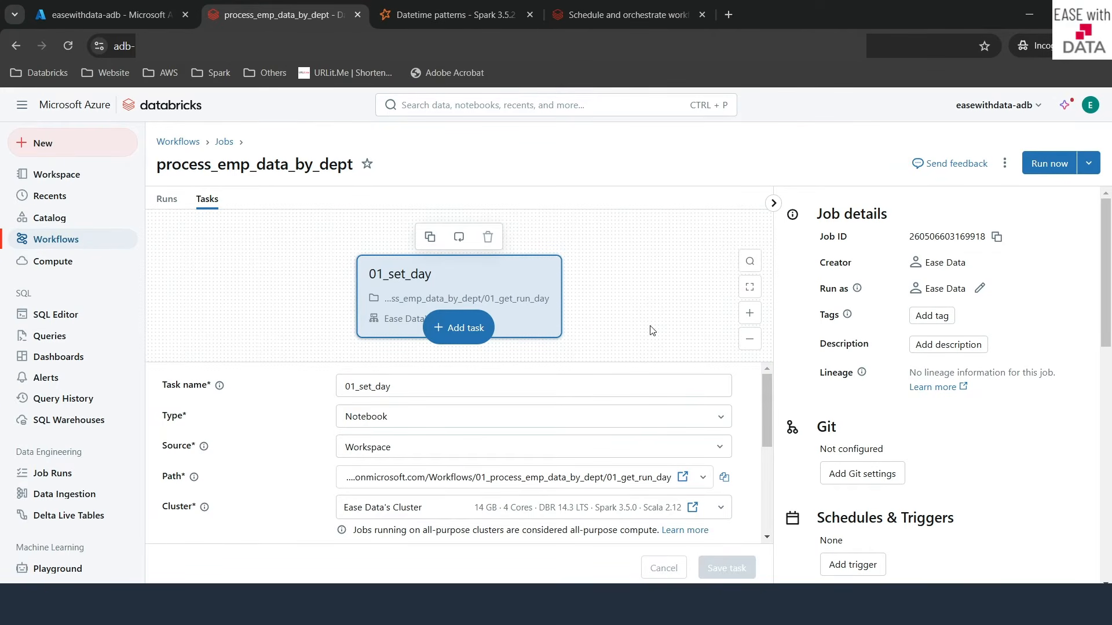
Step: Add an If/else condition task named check_day after 01_set_day
{"action": "left_click", "coordinate": [461, 332]}
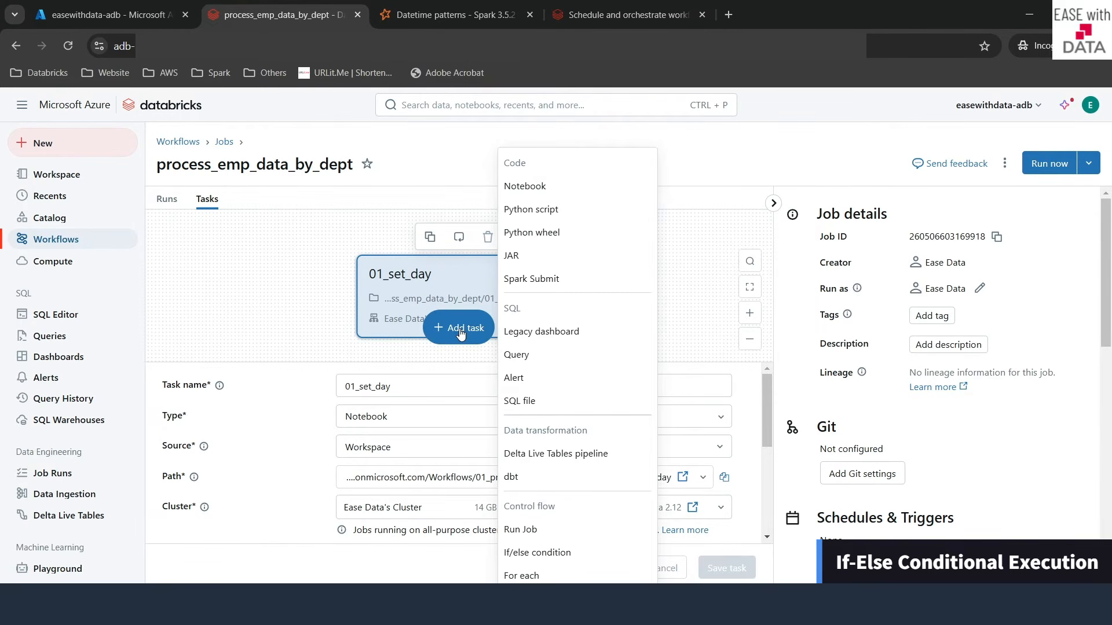
{"action": "left_click", "coordinate": [535, 554]}
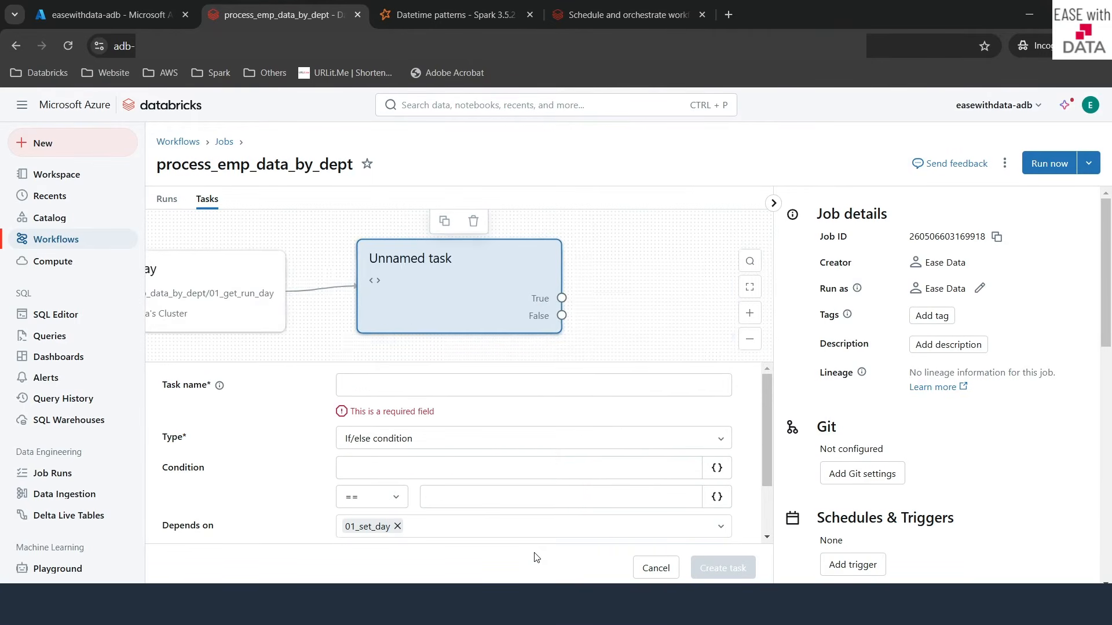
{"action": "left_click", "coordinate": [376, 386]}
{"action": "type", "text": "c"}
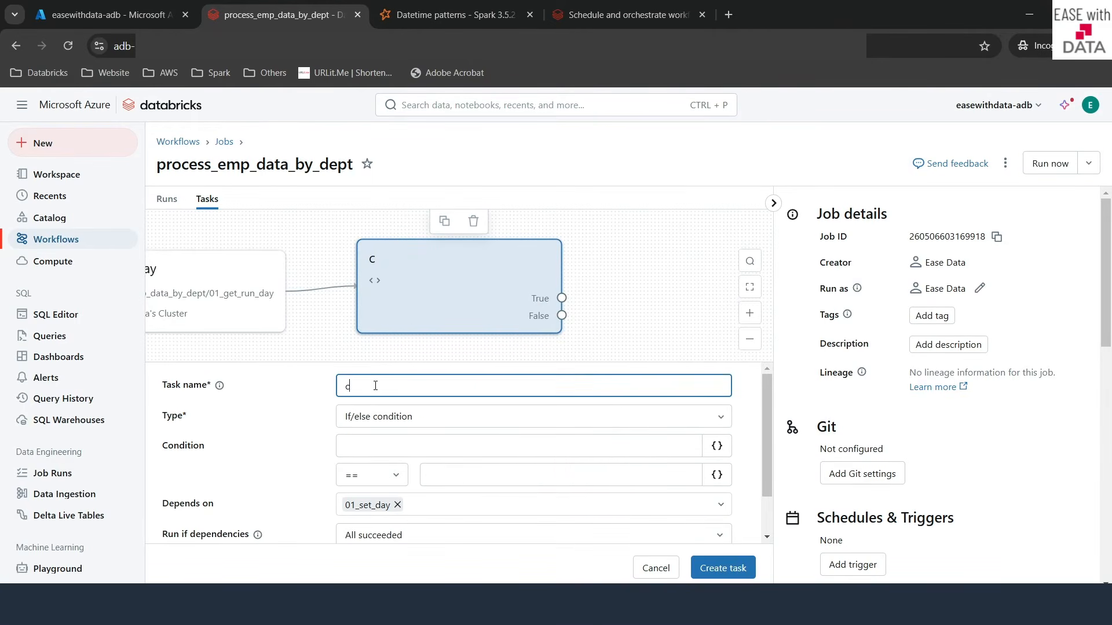
{"action": "type", "text": "heck_day"}
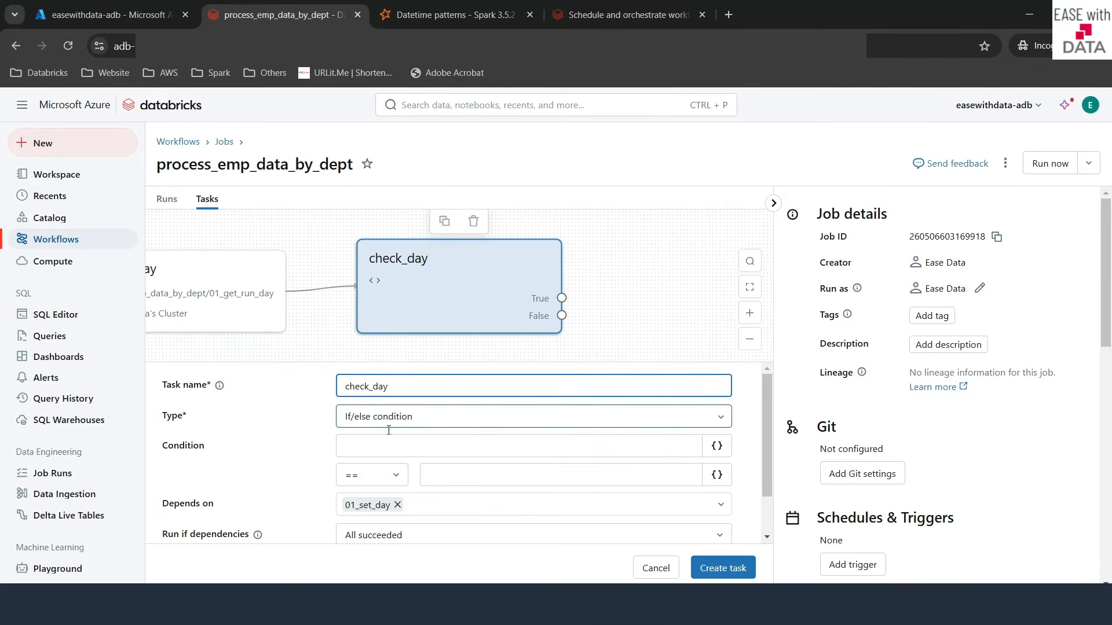
Step: Set the first operand of check_day's condition to the dynamic value {{tasks.01_set_day.values.input_day}}
{"action": "left_click", "coordinate": [371, 449]}
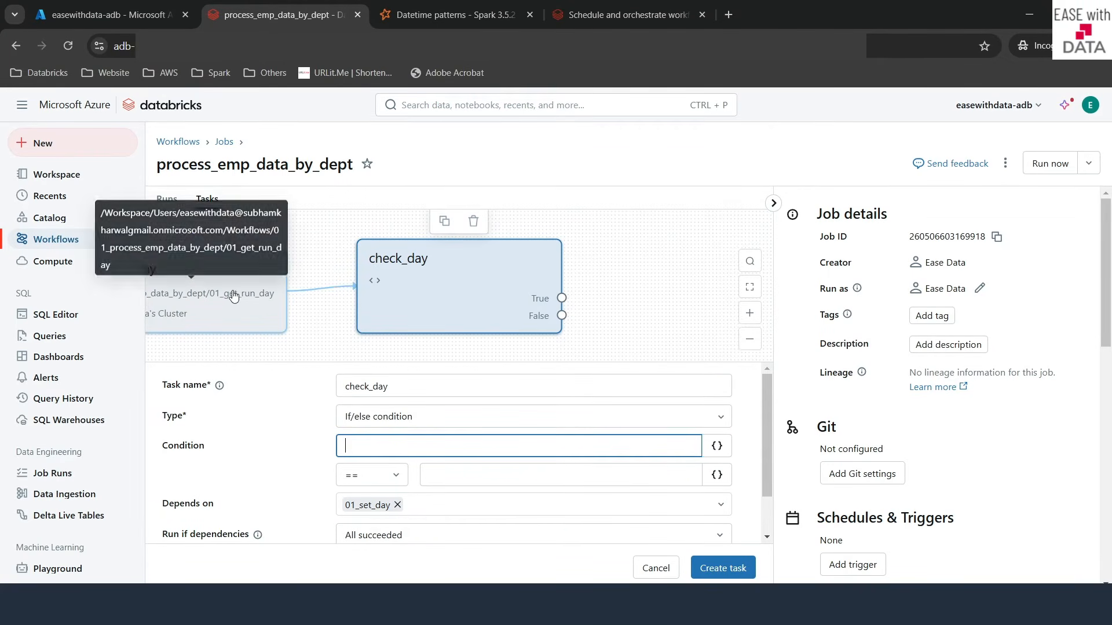
{"action": "left_click", "coordinate": [717, 447]}
{"action": "scroll", "coordinate": [495, 394], "scroll_direction": "down", "scroll_amount": 3}
{"action": "scroll", "coordinate": [496, 394], "scroll_direction": "down", "scroll_amount": 2}
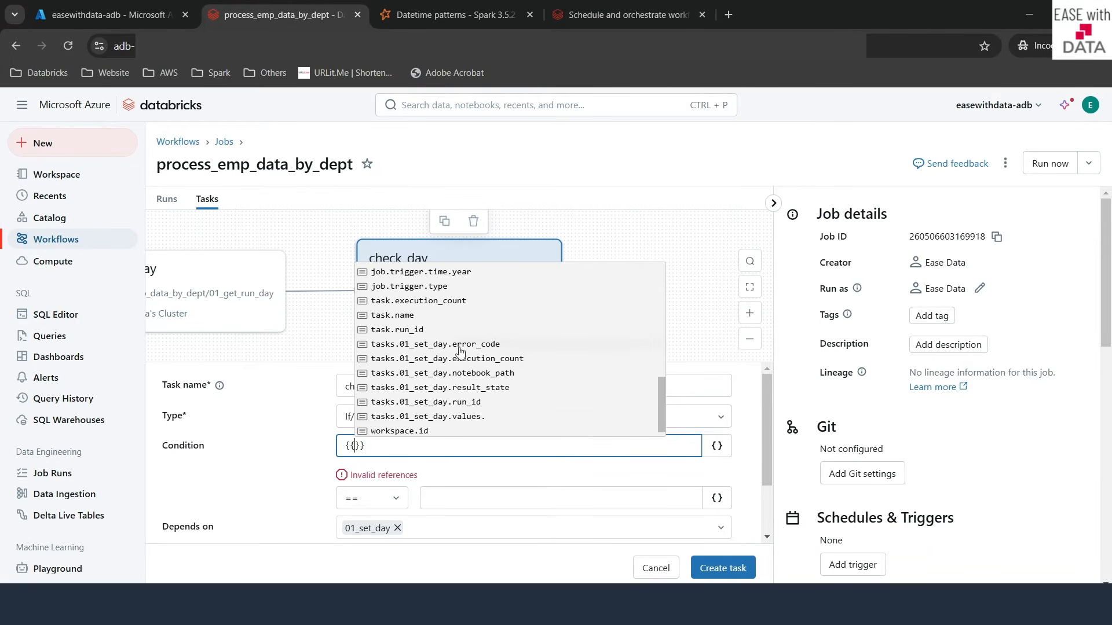
{"action": "left_click", "coordinate": [481, 417]}
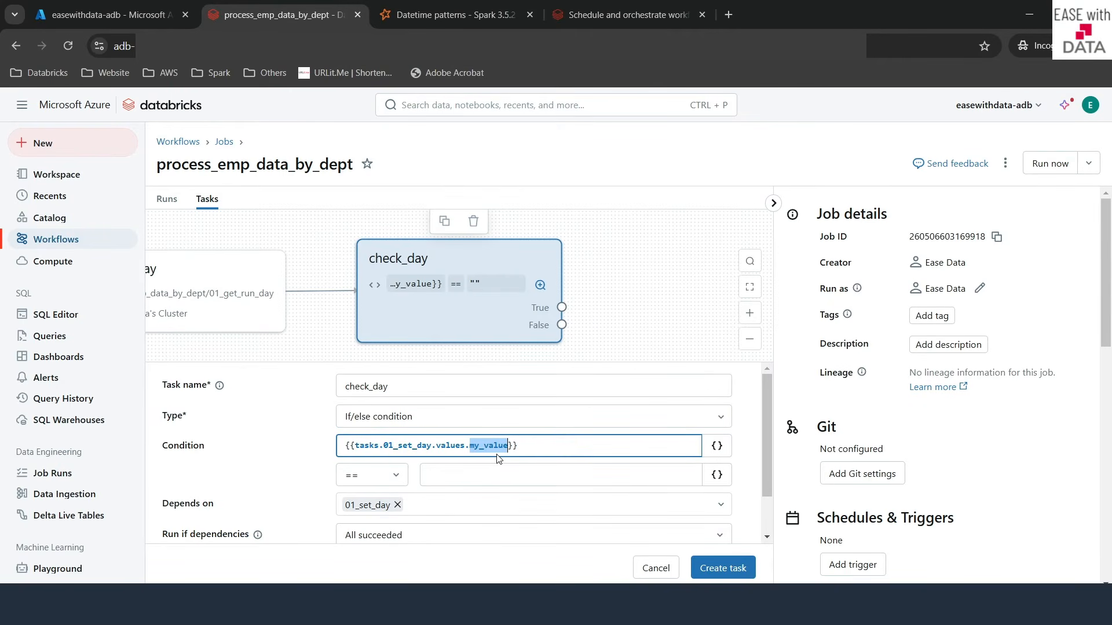
{"action": "type", "text": "input_day"}
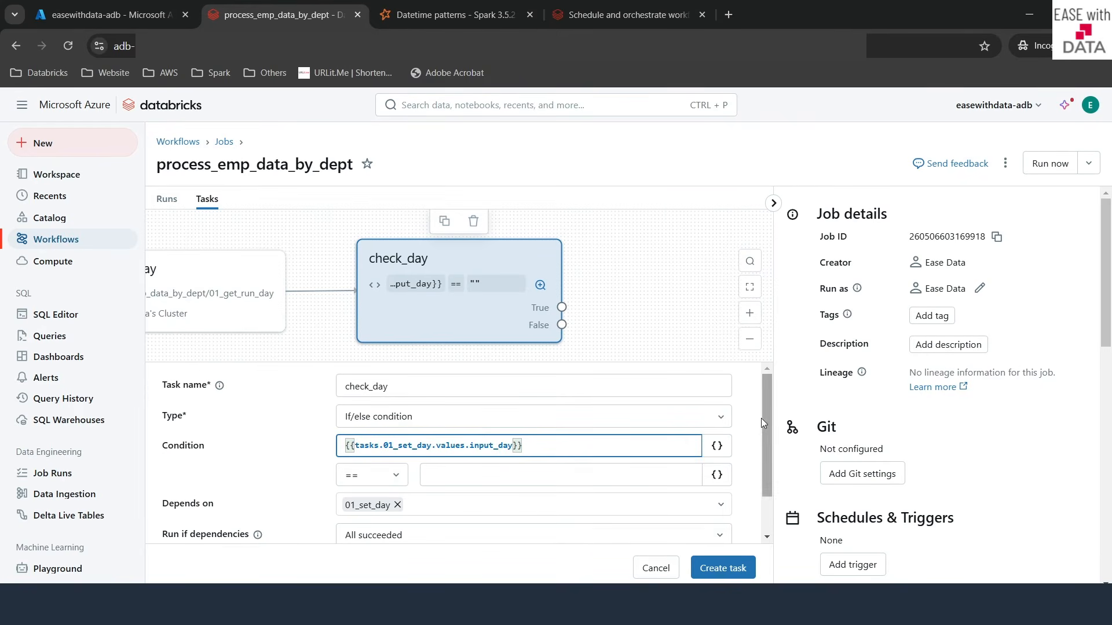
Step: Complete the check_day condition with the == equals operator and the comparison value Sun
{"action": "left_click", "coordinate": [470, 478]}
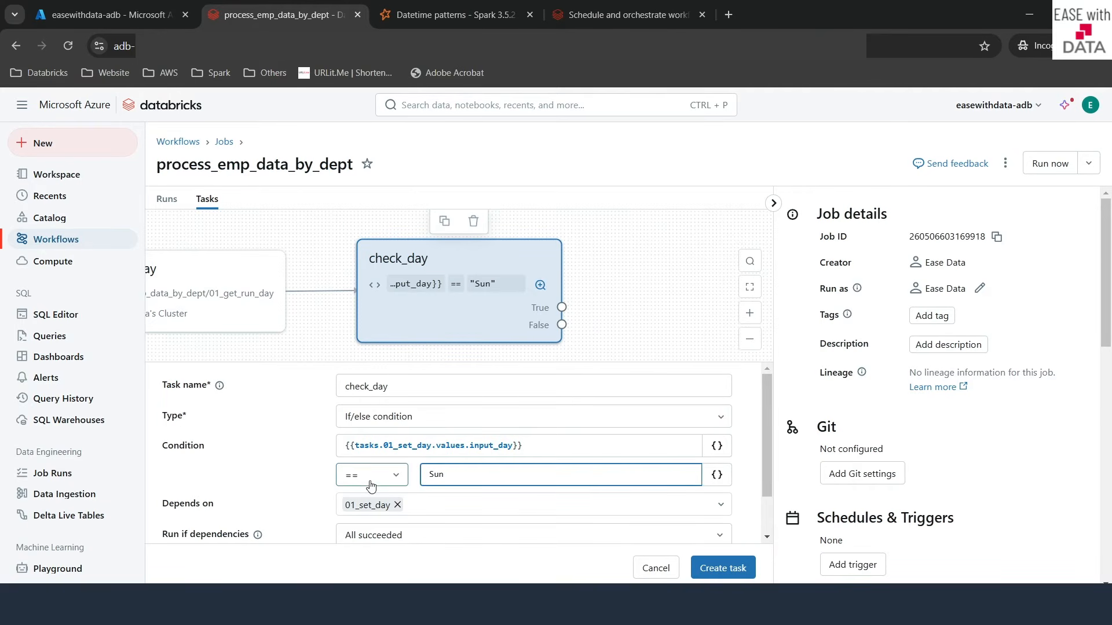
{"action": "left_click", "coordinate": [395, 476]}
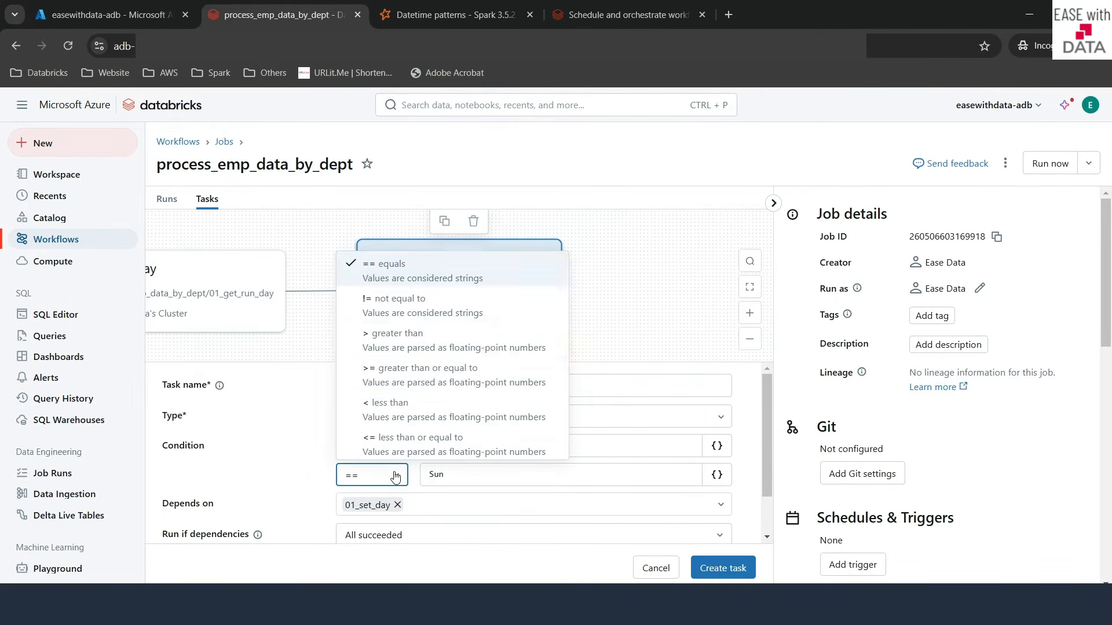
{"action": "left_click", "coordinate": [414, 282]}
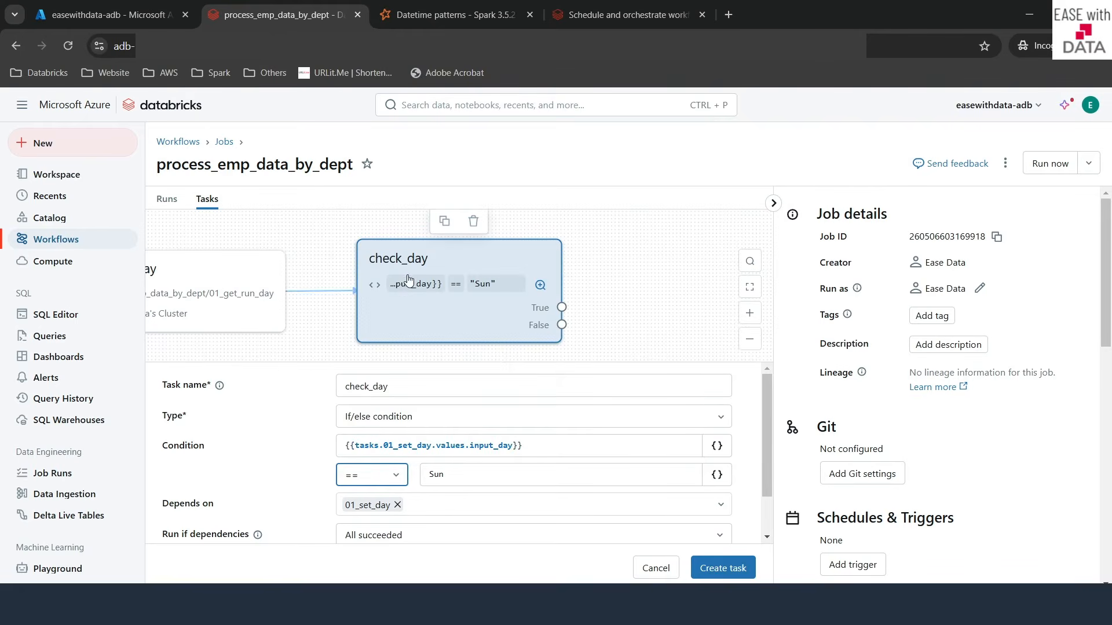
Step: Review the run-if-dependencies options, keep All succeeded, and create the check_day task
{"action": "scroll", "coordinate": [258, 504], "scroll_direction": "down", "scroll_amount": 1}
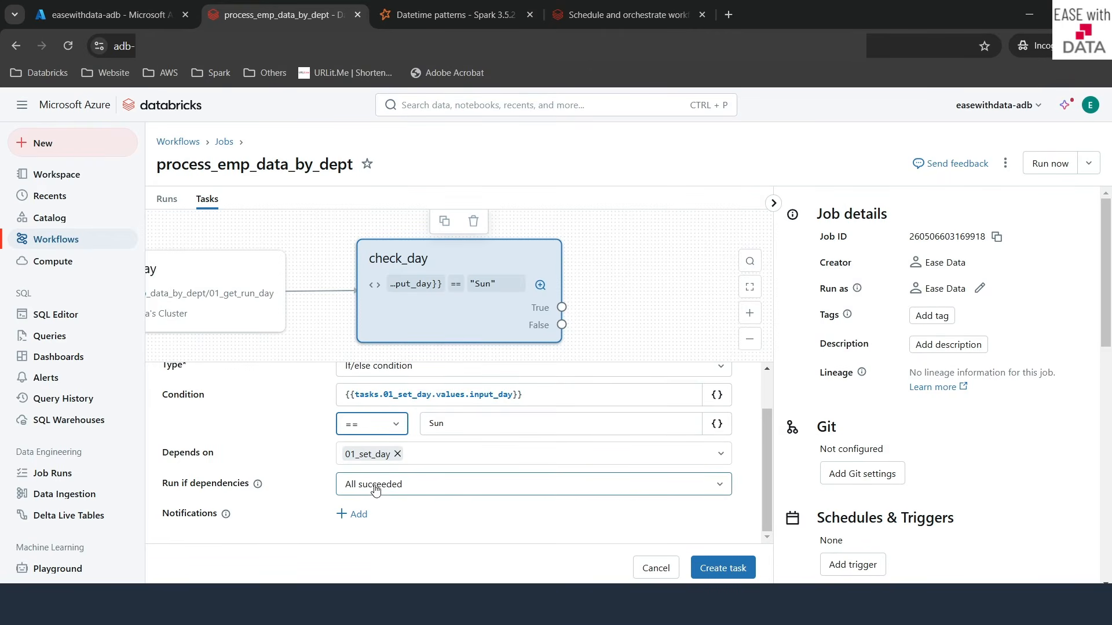
{"action": "left_click", "coordinate": [435, 492]}
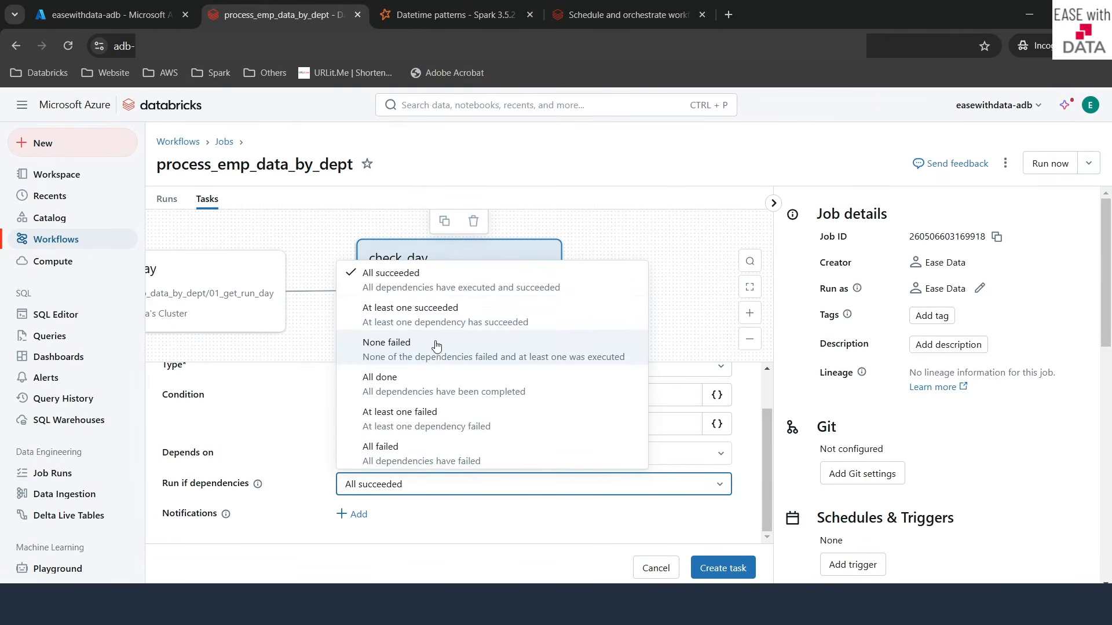
{"action": "left_click", "coordinate": [454, 541]}
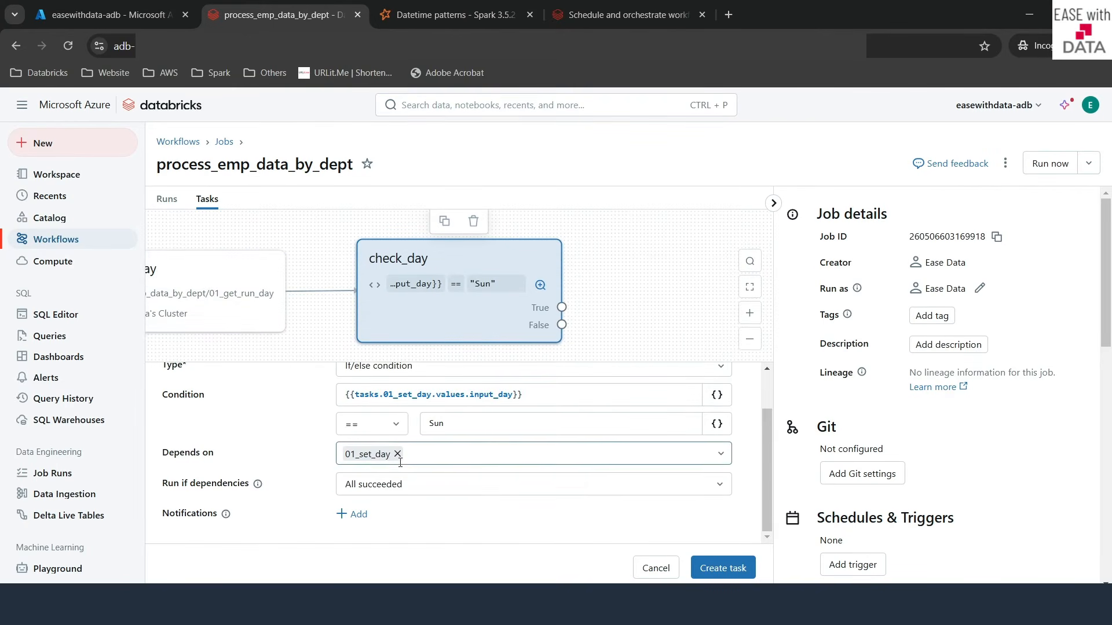
{"action": "left_click", "coordinate": [724, 569]}
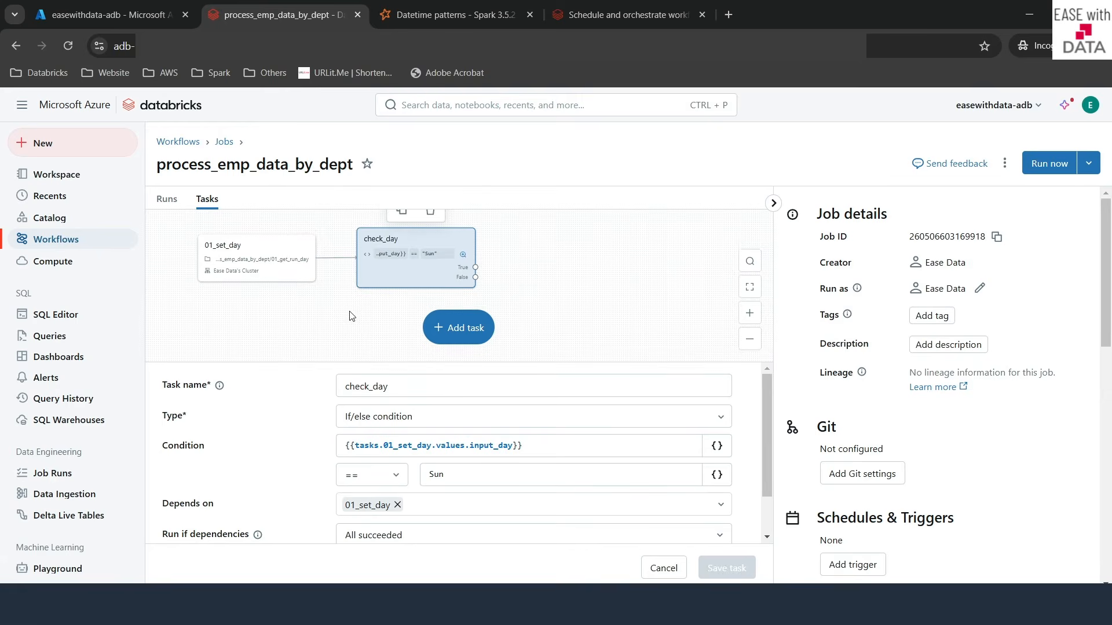
Step: Add a Notebook task named 02_process_data on the true branch of check_day
{"action": "left_click", "coordinate": [466, 336]}
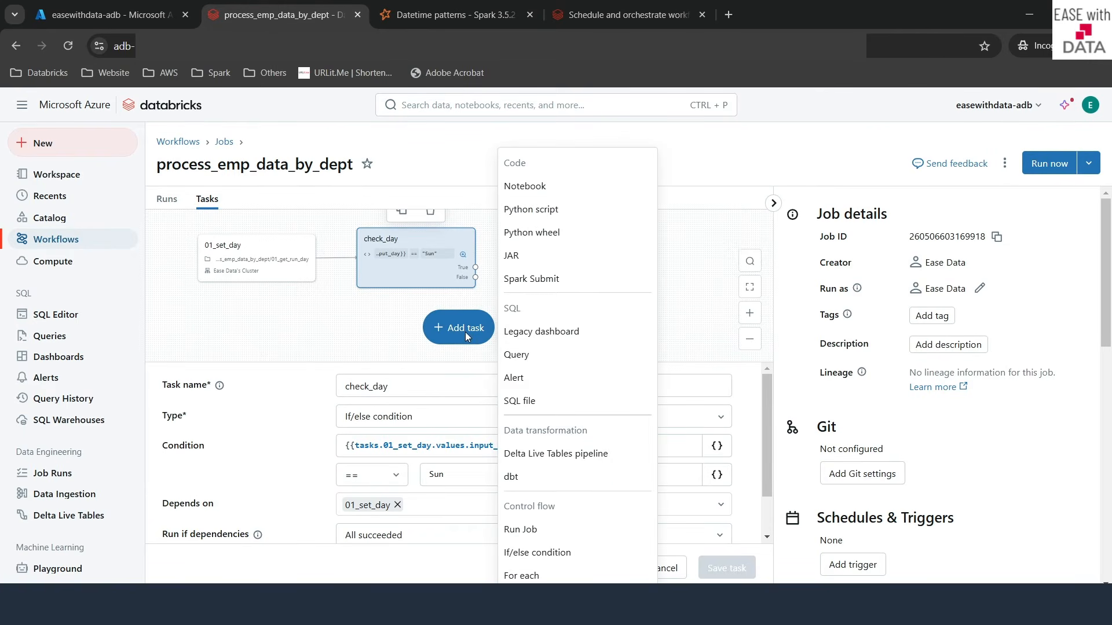
{"action": "left_click", "coordinate": [531, 195]}
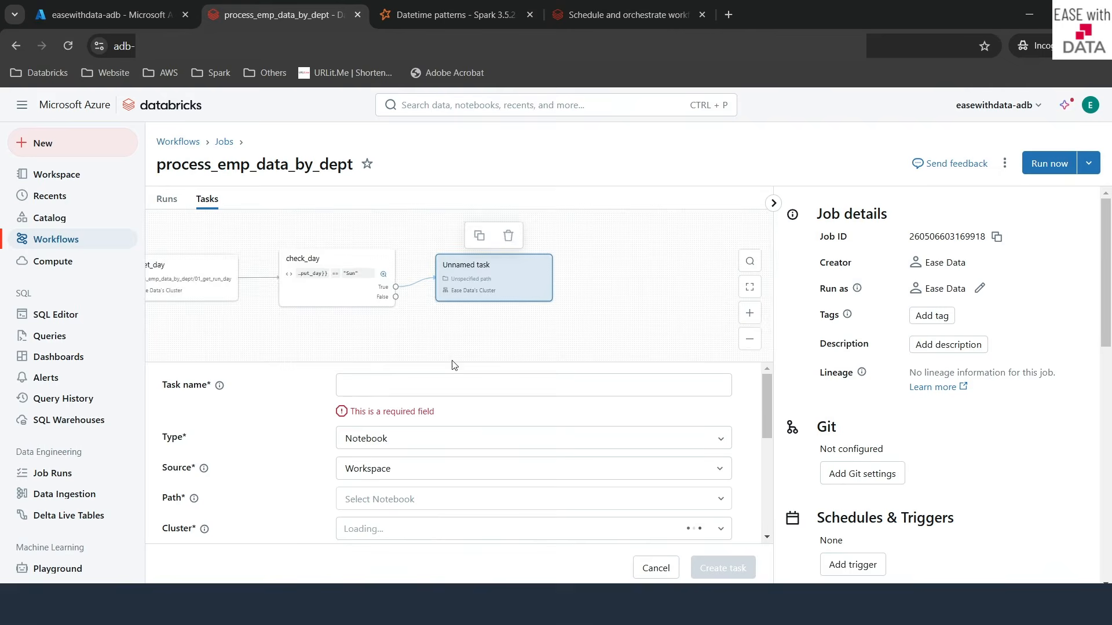
{"action": "left_click", "coordinate": [422, 385]}
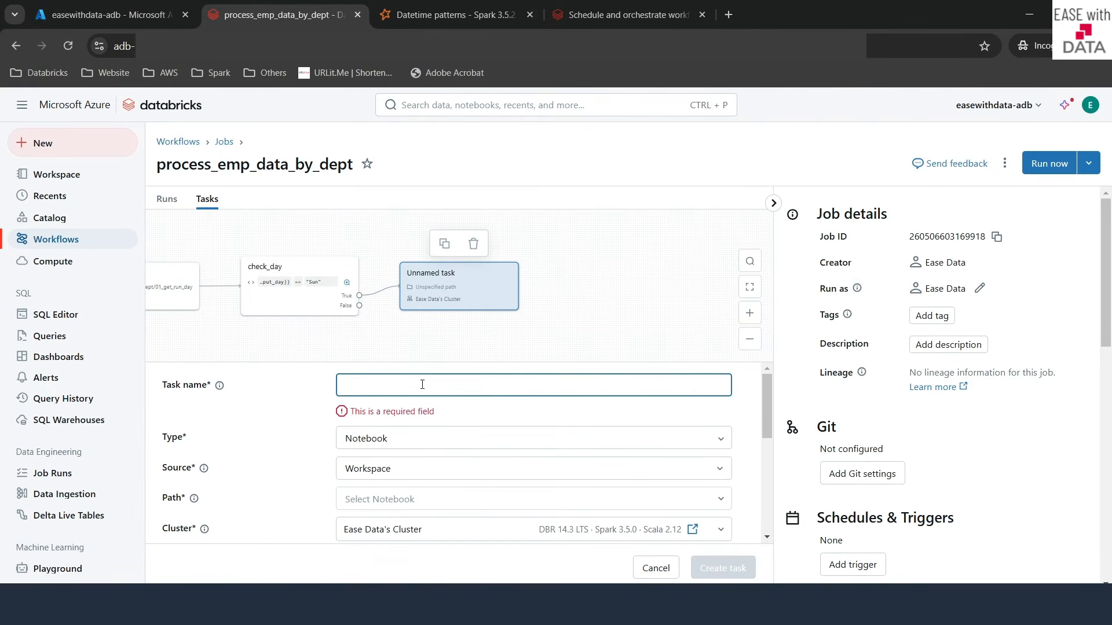
{"action": "type", "text": "02_process_"}
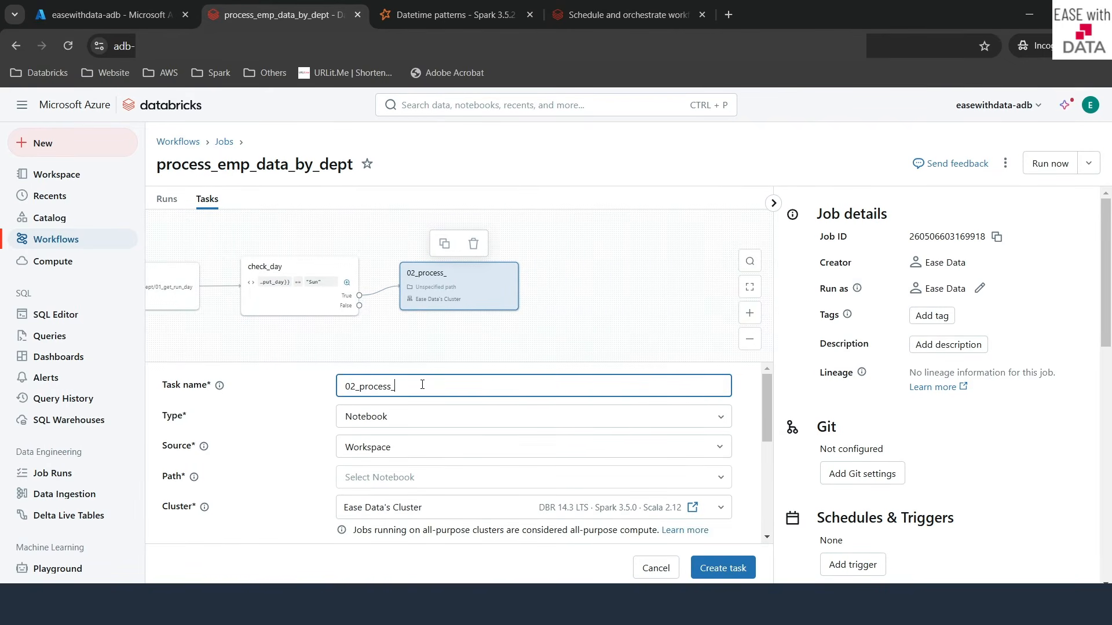
{"action": "type", "text": "data"}
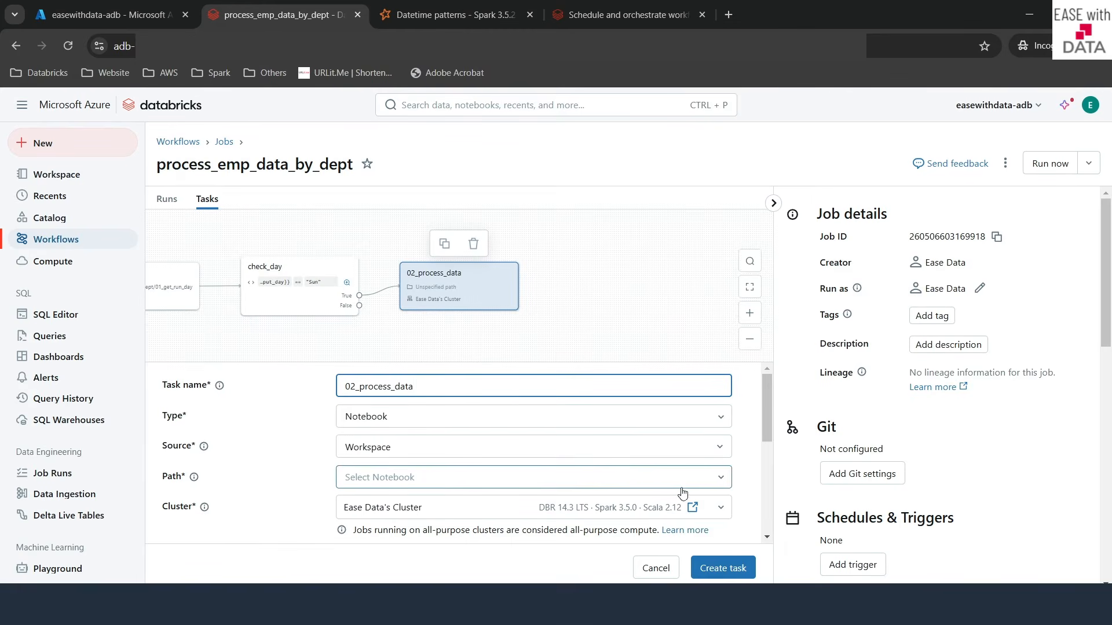
Step: Point 02_process_data to the 02_Write_Emp_Data notebook in Workflows/01_process_emp_data_by_dept and keep its dependency on check_day (true)
{"action": "left_click", "coordinate": [723, 488]}
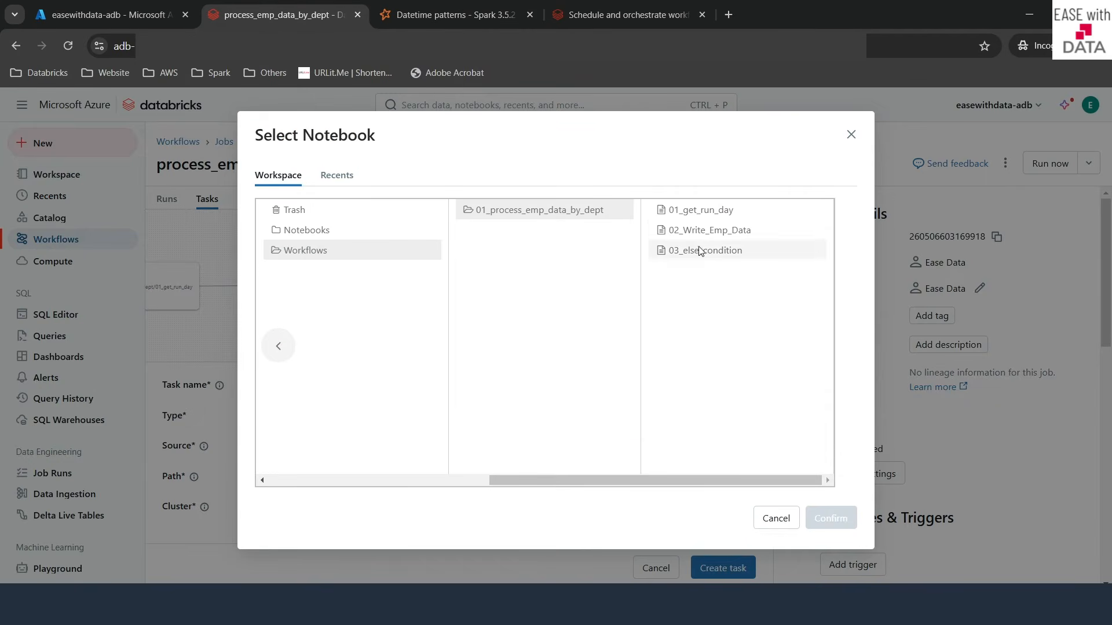
{"action": "left_click", "coordinate": [714, 237]}
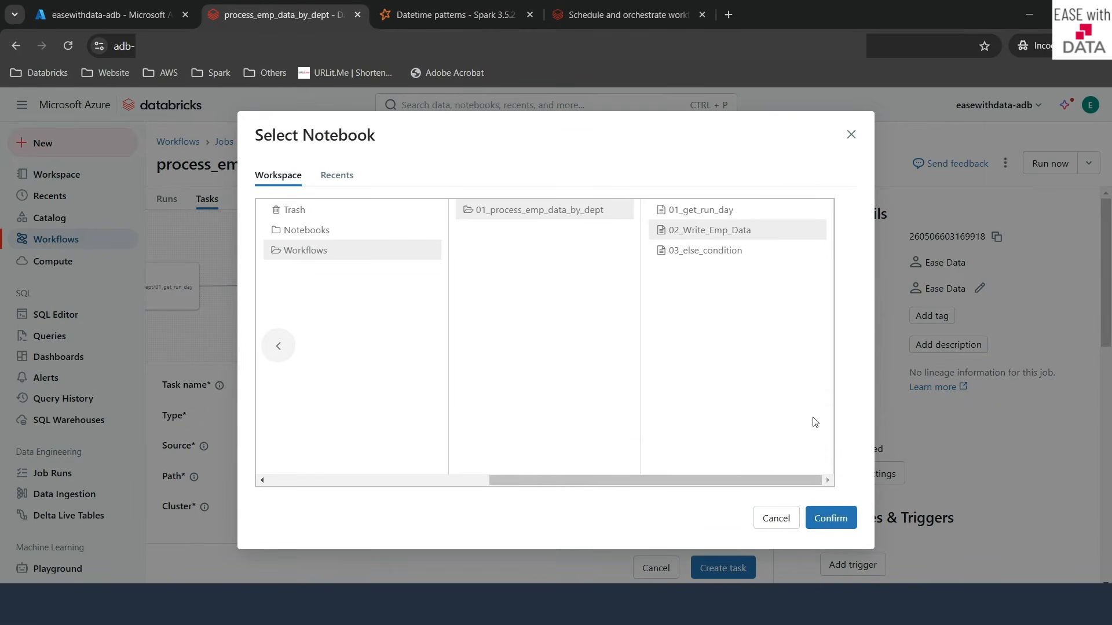
{"action": "left_click", "coordinate": [830, 518]}
{"action": "scroll", "coordinate": [450, 442], "scroll_direction": "down", "scroll_amount": 2}
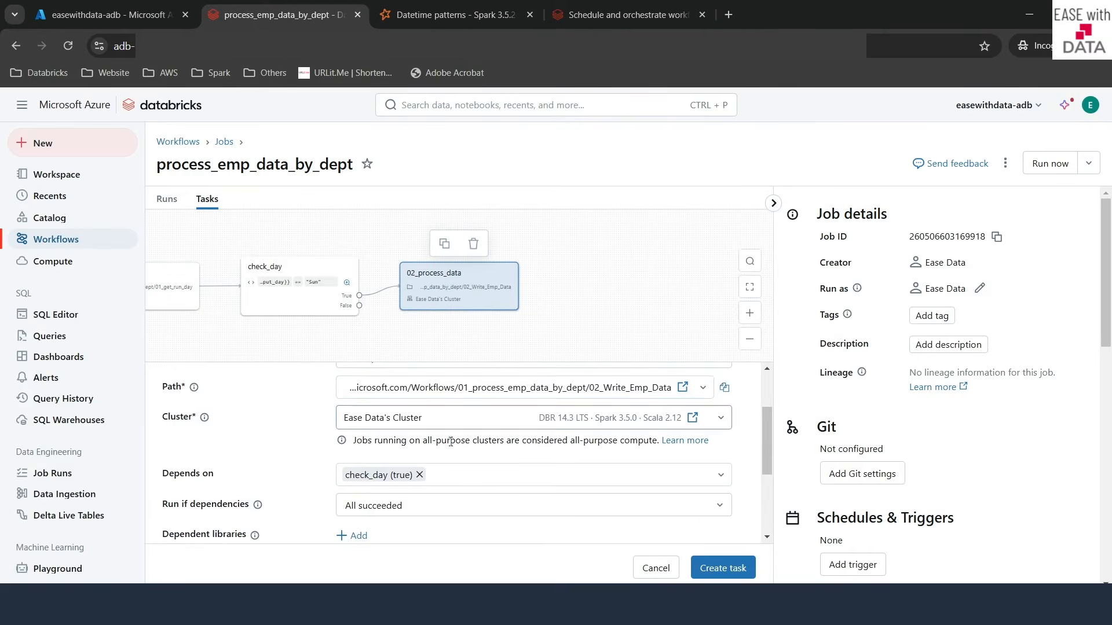
{"action": "scroll", "coordinate": [451, 442], "scroll_direction": "down", "scroll_amount": 1}
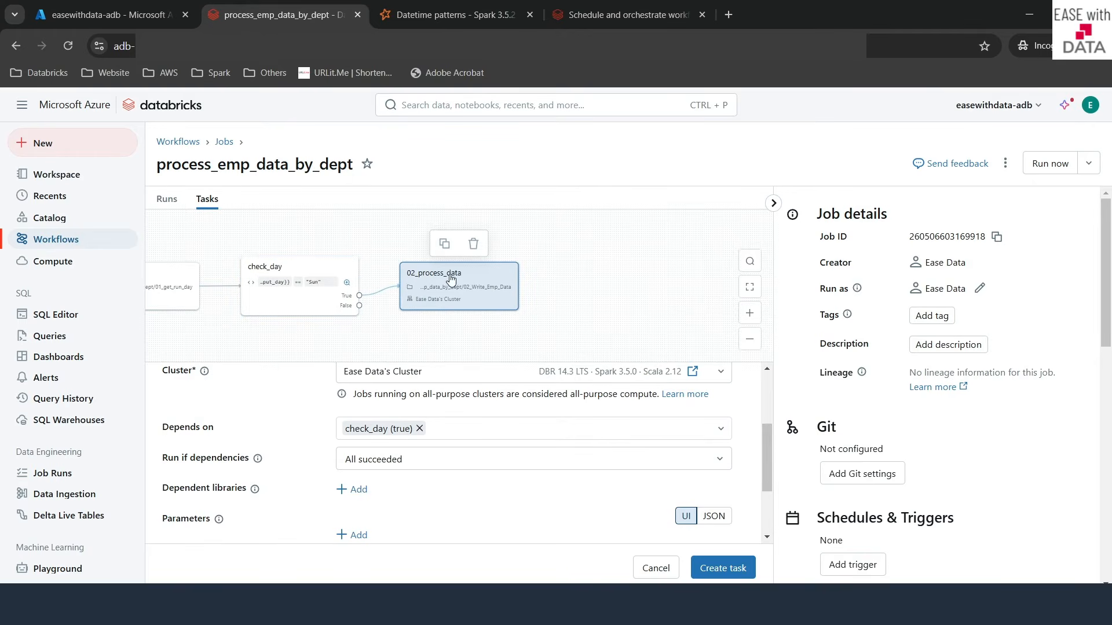
{"action": "left_click", "coordinate": [721, 431]}
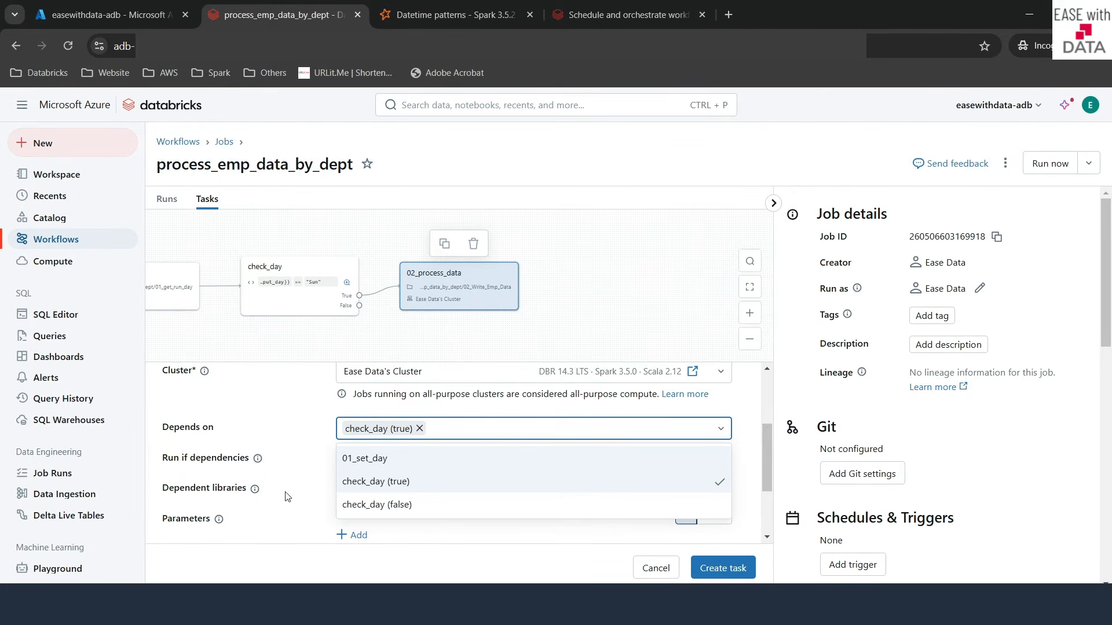
{"action": "left_click", "coordinate": [309, 438]}
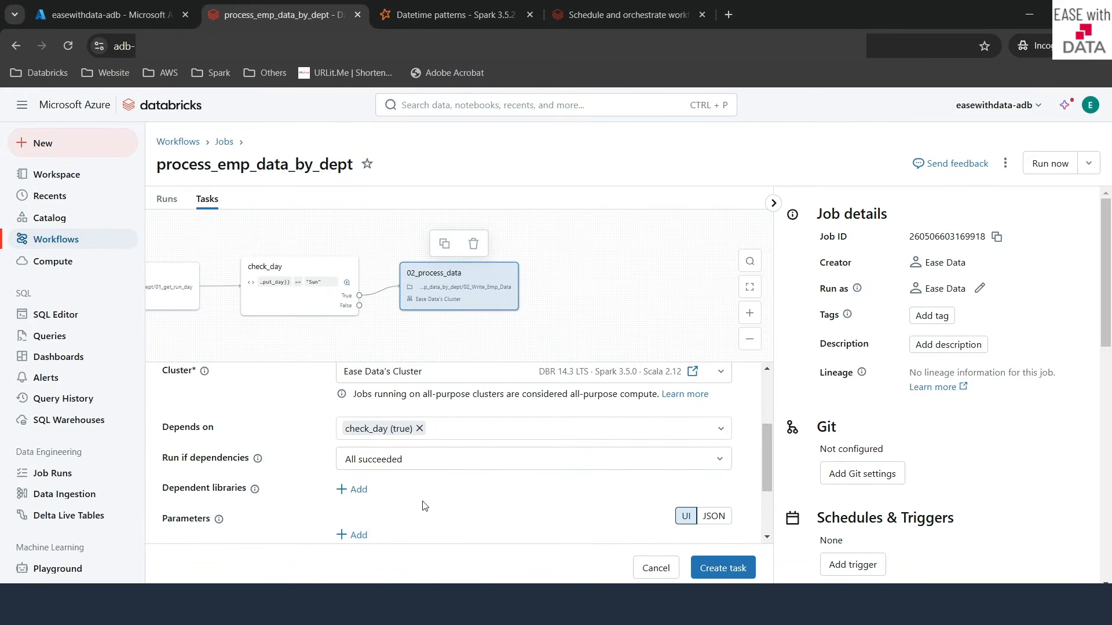
Step: Add a task parameter with key dept and value sales, and create the 02_process_data task
{"action": "scroll", "coordinate": [424, 506], "scroll_direction": "down", "scroll_amount": 1}
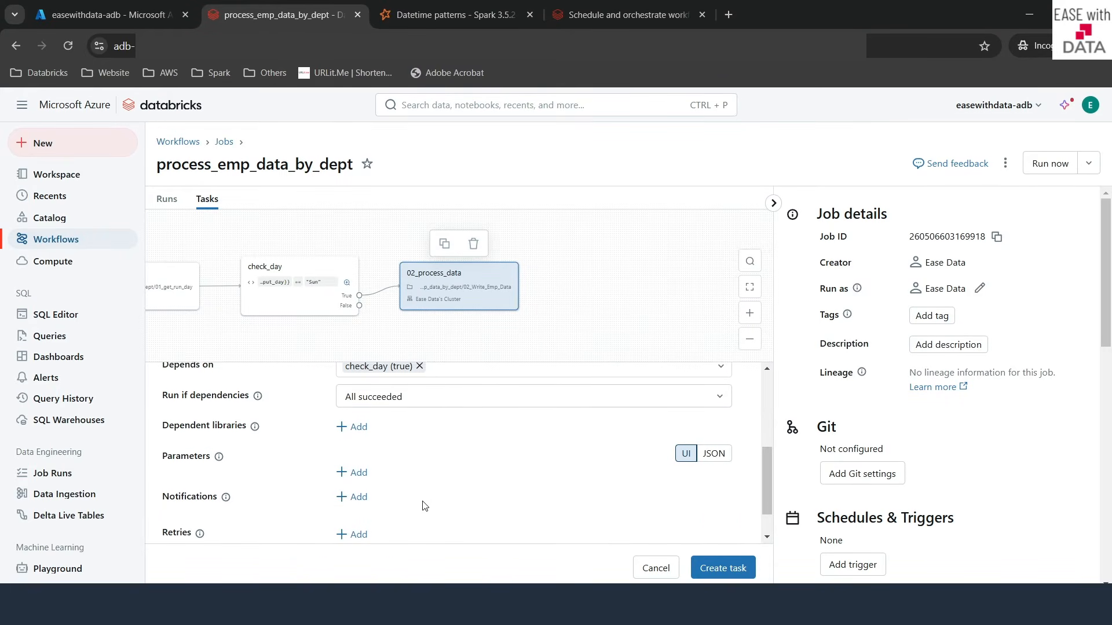
{"action": "left_click", "coordinate": [356, 475]}
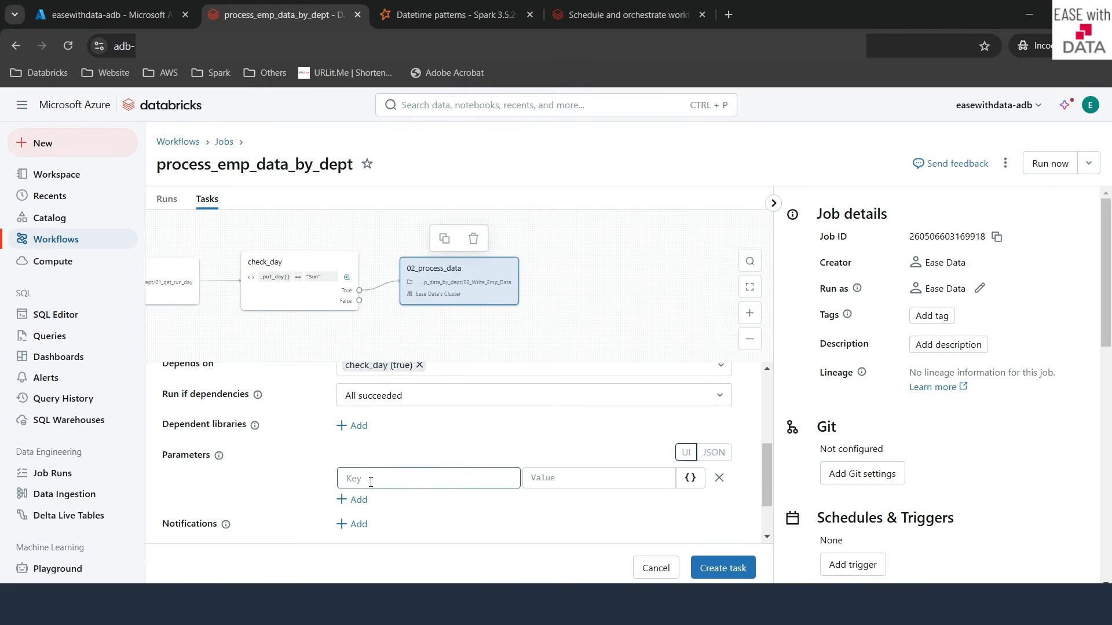
{"action": "type", "text": "dept"}
{"action": "left_click", "coordinate": [529, 488]}
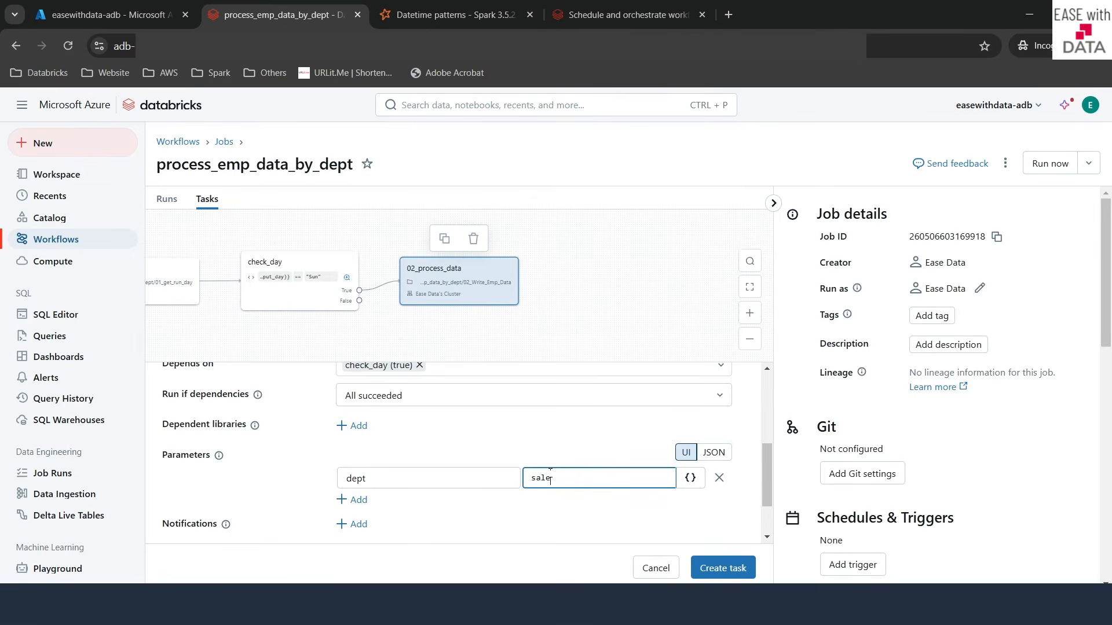
{"action": "left_click", "coordinate": [557, 517]}
{"action": "scroll", "coordinate": [557, 517], "scroll_direction": "down", "scroll_amount": 2}
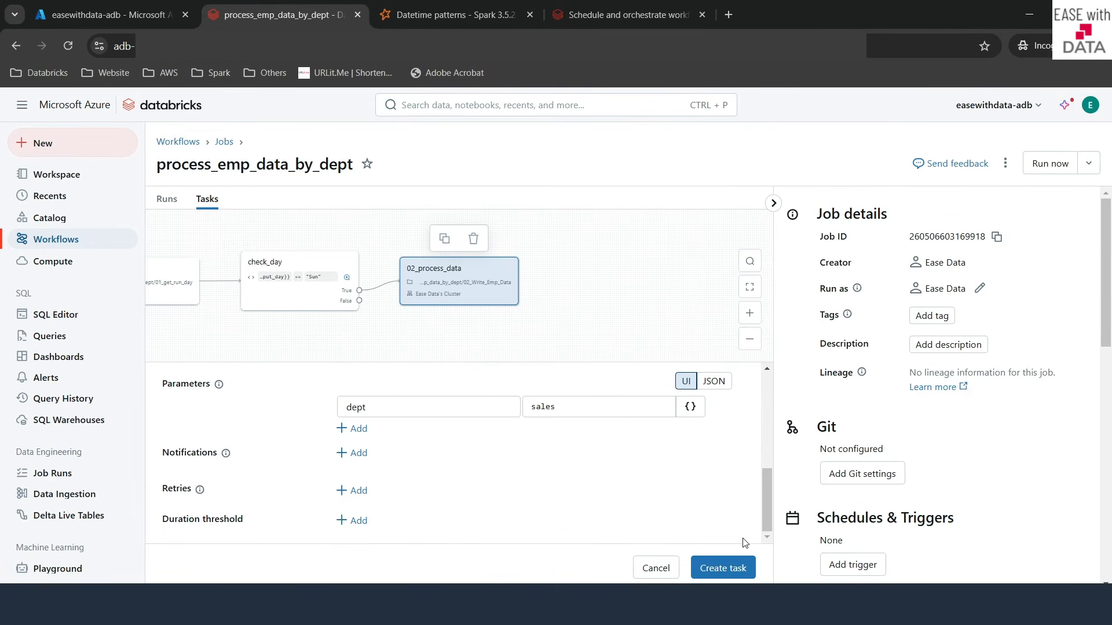
{"action": "left_click", "coordinate": [724, 572]}
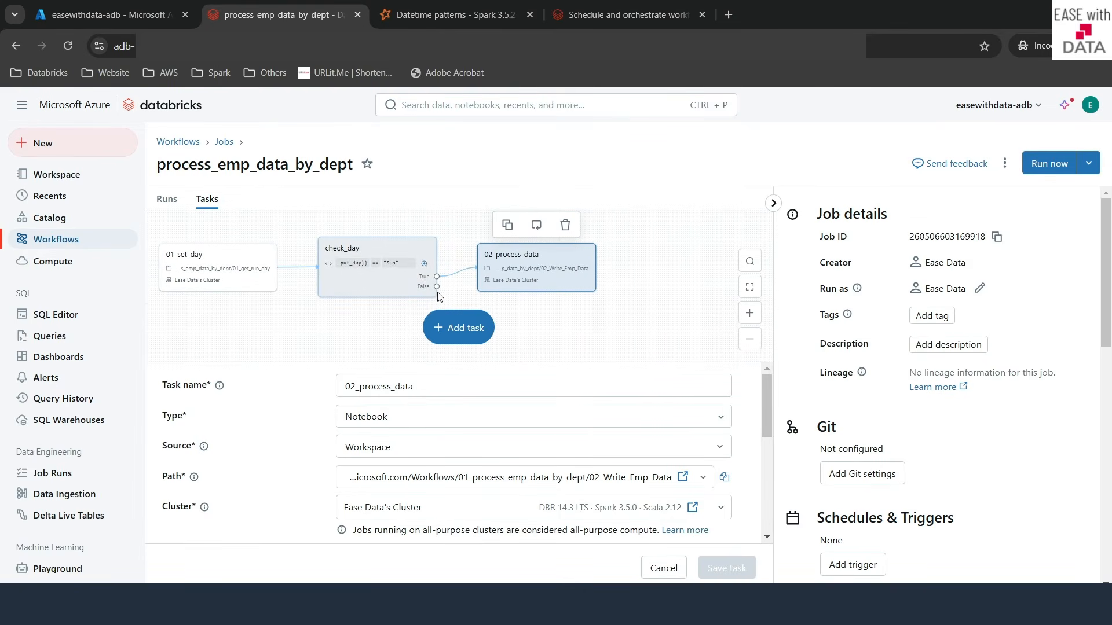
Step: Add another Notebook task to the job and name it 03_else_condition
{"action": "left_click", "coordinate": [476, 327]}
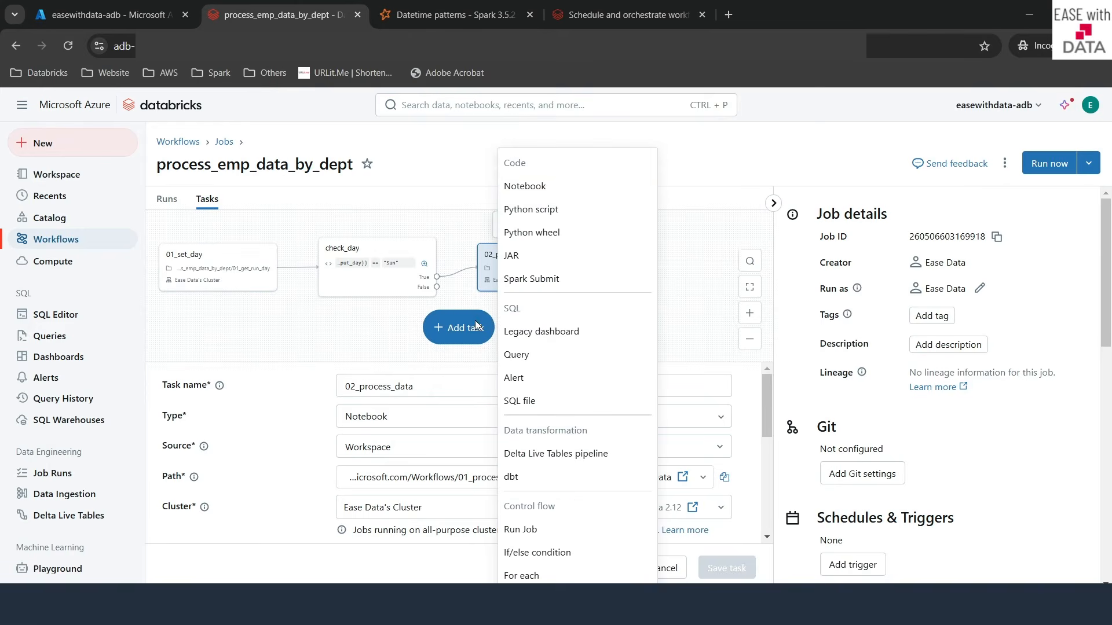
{"action": "left_click", "coordinate": [564, 193]}
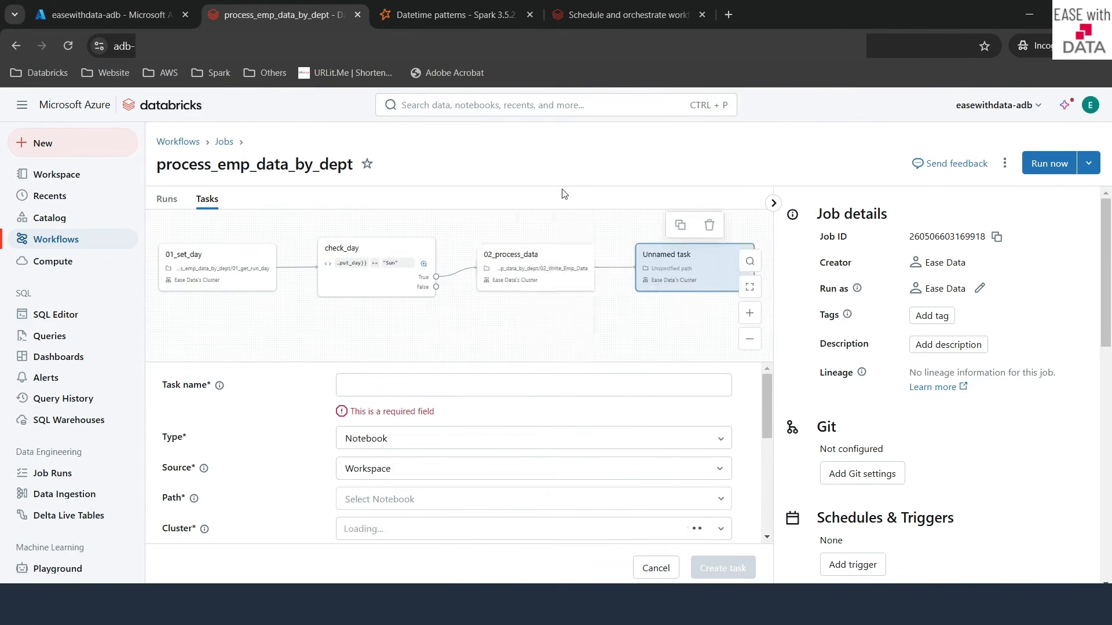
{"action": "left_click", "coordinate": [373, 387]}
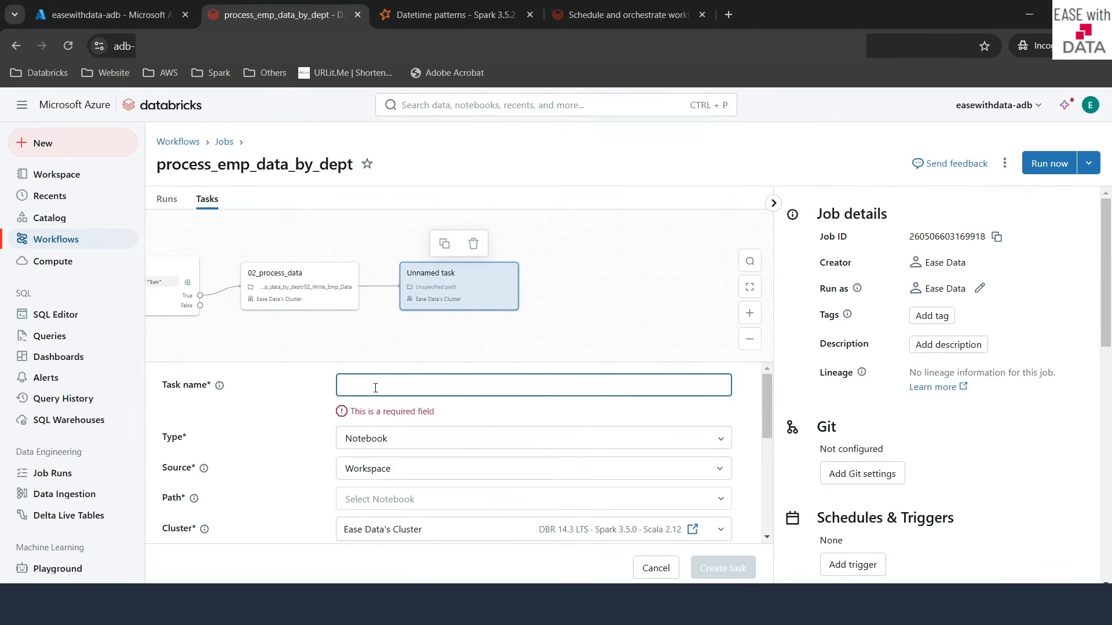
{"action": "type", "text": "03_else_condition"}
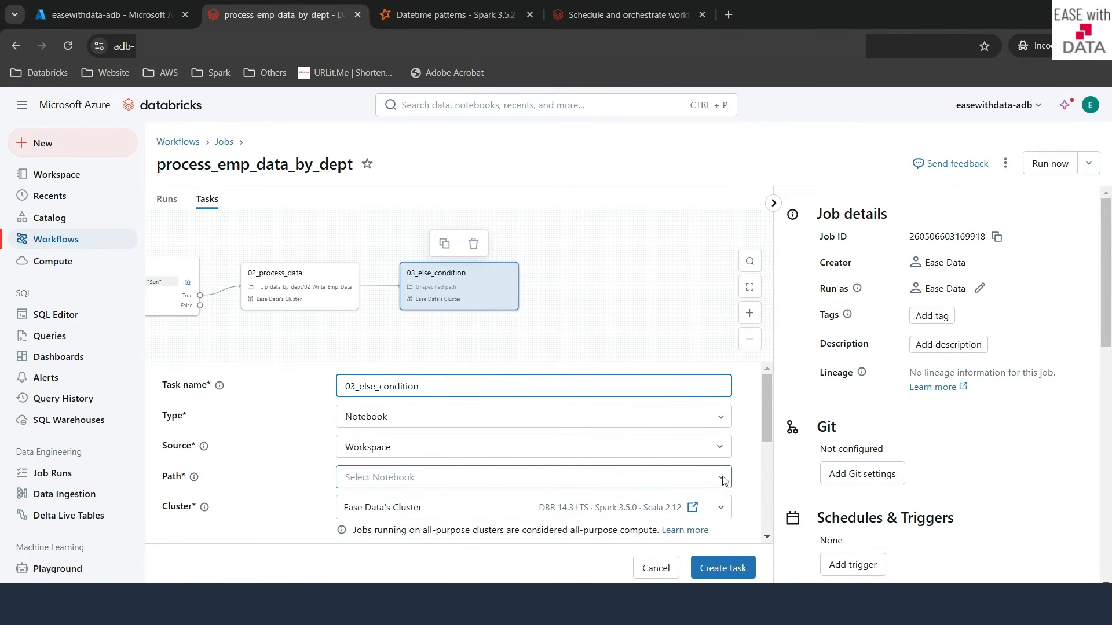
Step: Point the 03_else_condition task to the 03_else_condition notebook in Workflows/01_process_emp_data_by_dept
{"action": "left_click", "coordinate": [724, 478]}
{"action": "left_click", "coordinate": [713, 251]}
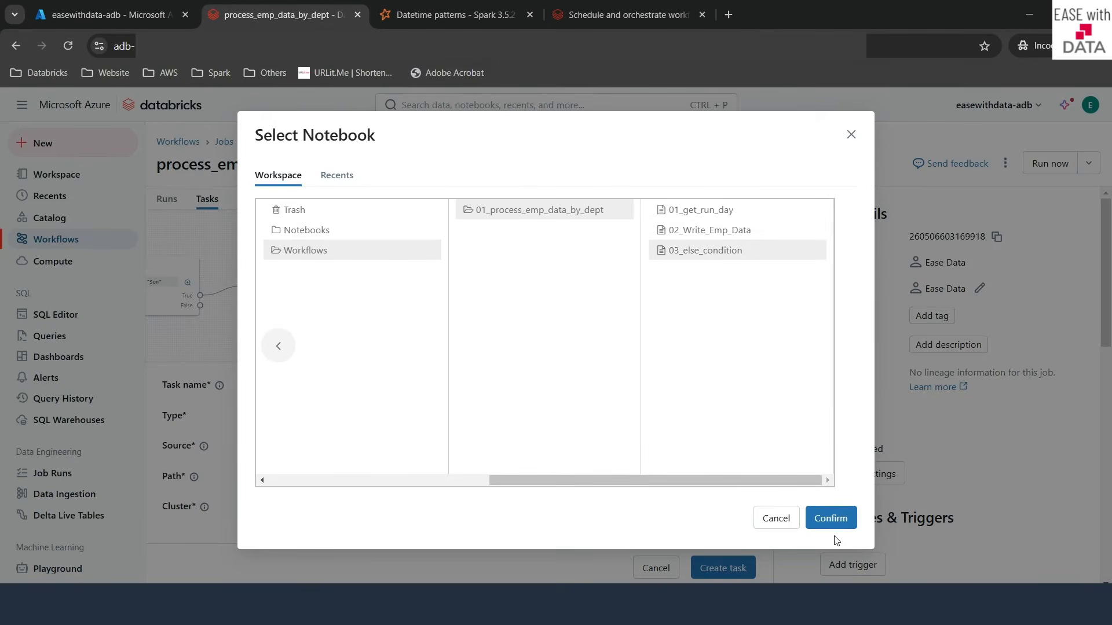
{"action": "left_click", "coordinate": [831, 519]}
Step: Replace the 02_process_data dependency of 03_else_condition with check_day (false) and create the task
{"action": "scroll", "coordinate": [535, 486], "scroll_direction": "down", "scroll_amount": 1}
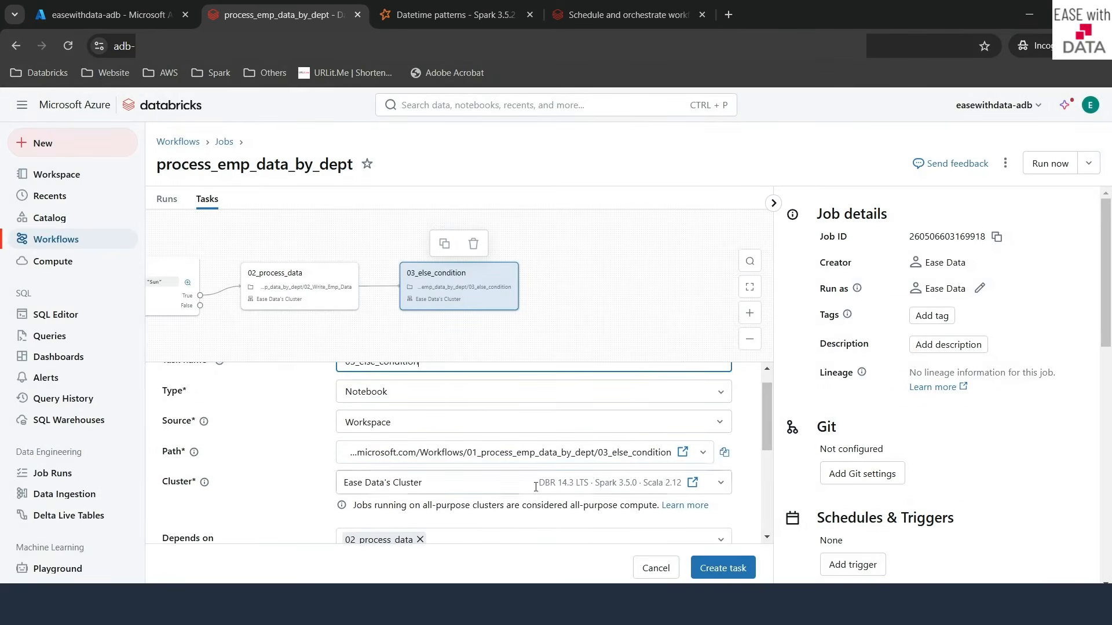
{"action": "scroll", "coordinate": [536, 486], "scroll_direction": "down", "scroll_amount": 2}
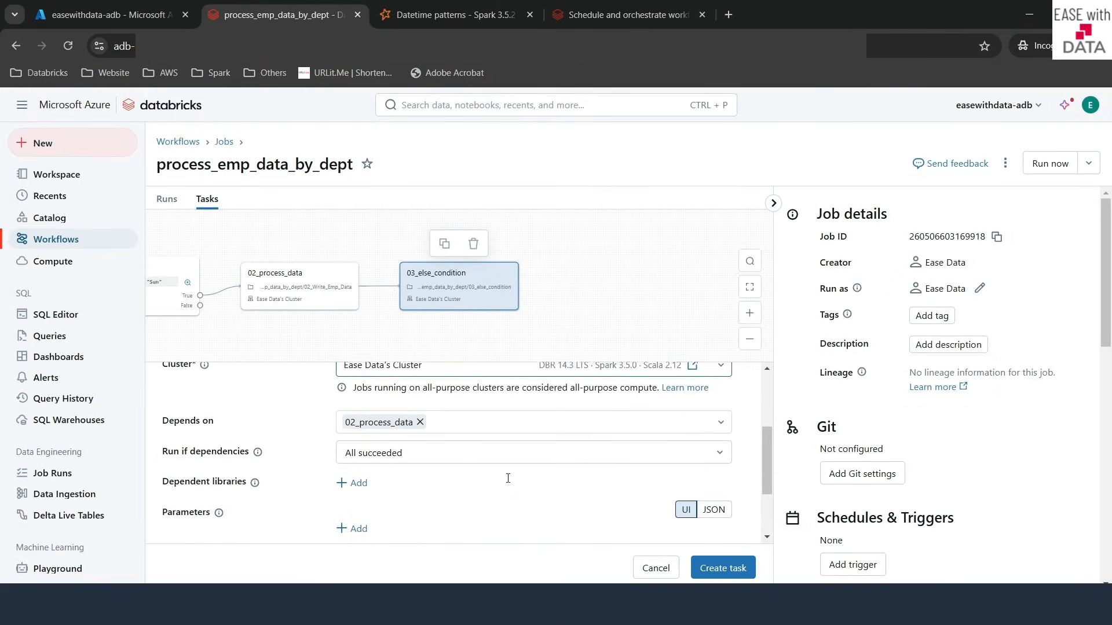
{"action": "left_click", "coordinate": [420, 415]}
{"action": "left_click", "coordinate": [434, 415]}
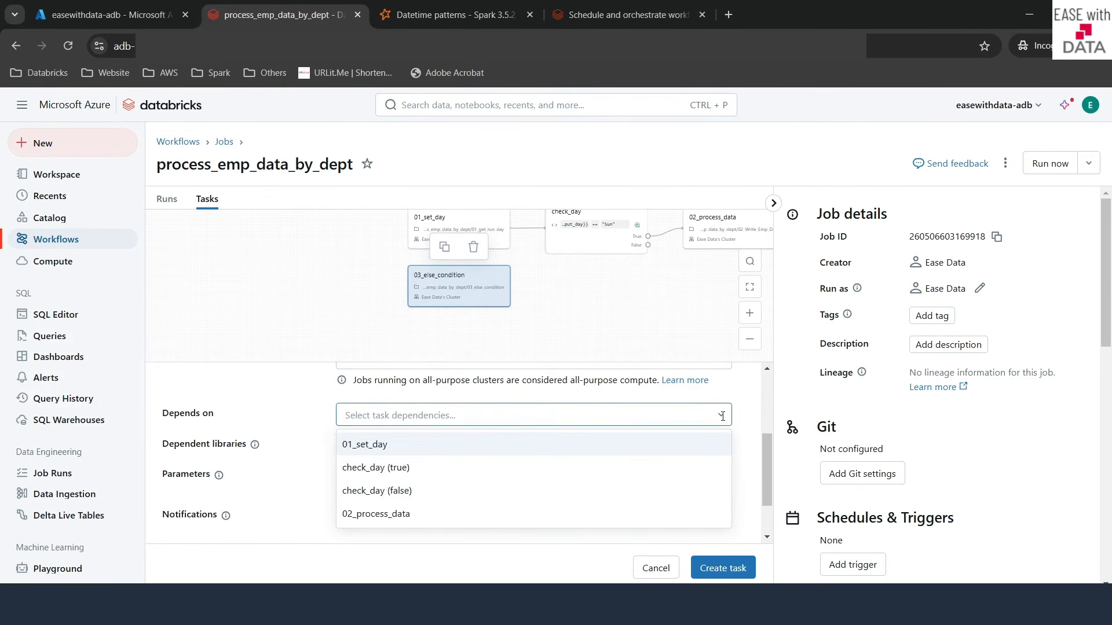
{"action": "left_click", "coordinate": [402, 499]}
{"action": "scroll", "coordinate": [488, 515], "scroll_direction": "down", "scroll_amount": 1}
{"action": "scroll", "coordinate": [488, 514], "scroll_direction": "up", "scroll_amount": 2}
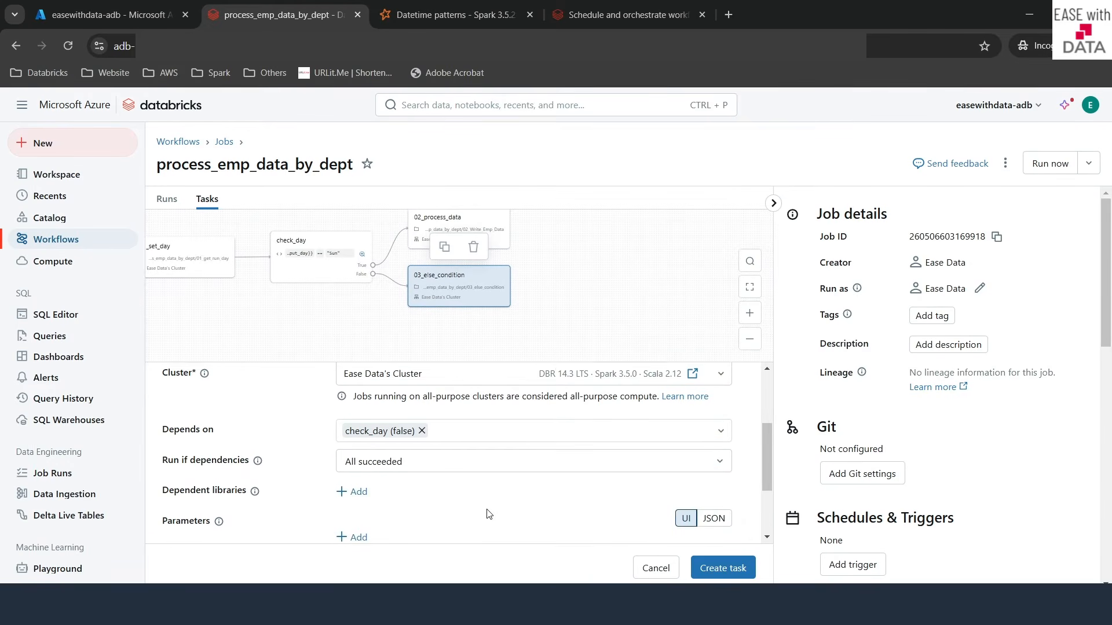
{"action": "left_click", "coordinate": [721, 565]}
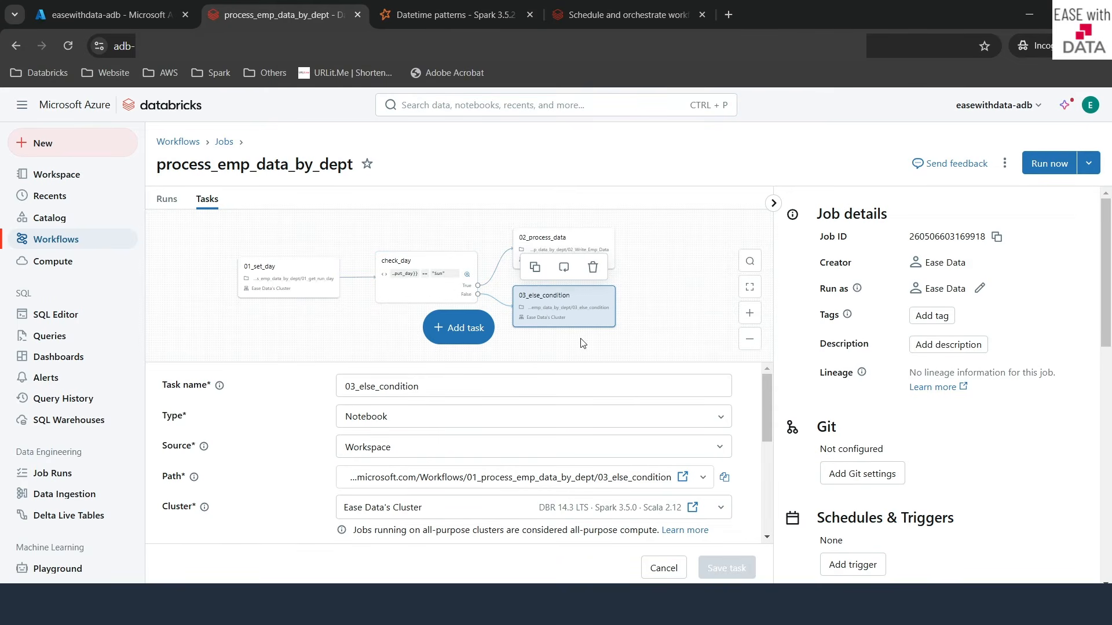
Step: Run the process_emp_data_by_dept job and open the triggered run's task graph
{"action": "left_click", "coordinate": [667, 298]}
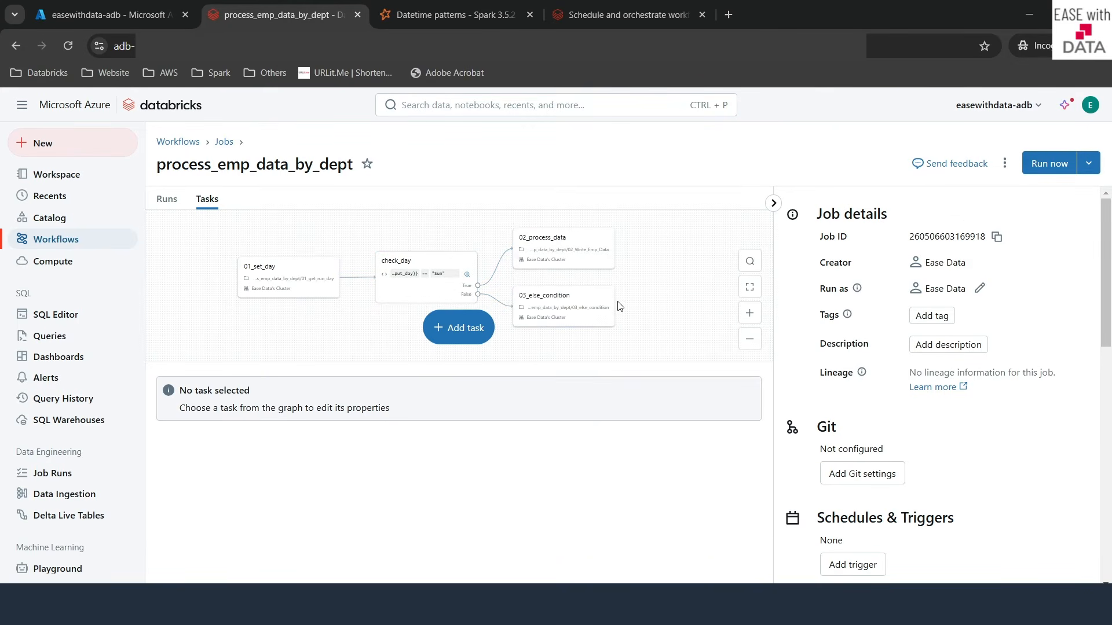
{"action": "left_click", "coordinate": [1049, 173]}
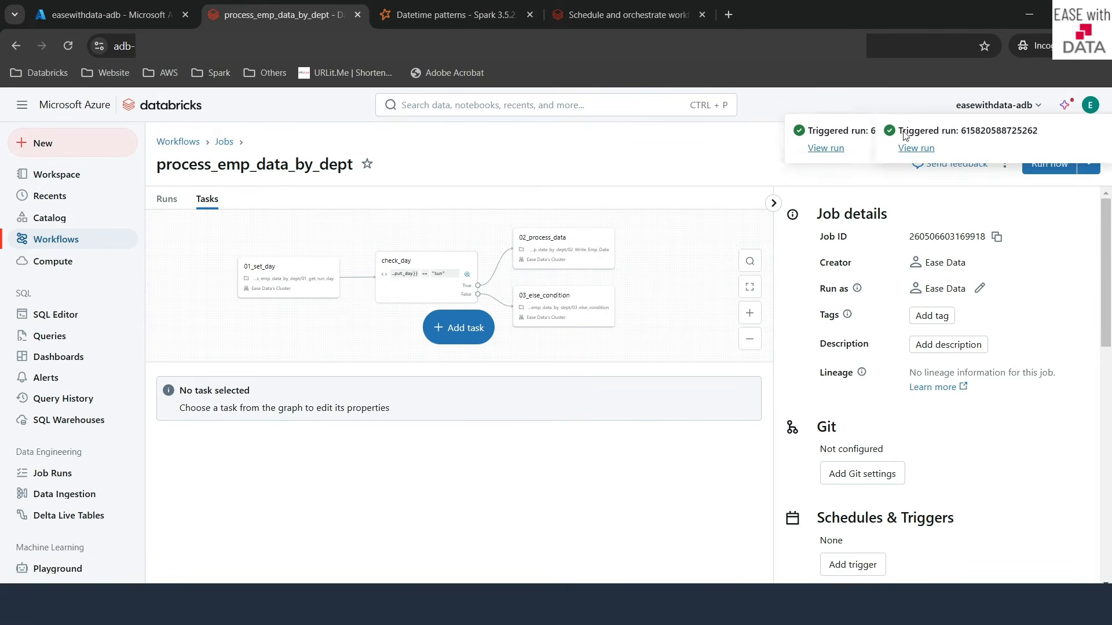
{"action": "left_click", "coordinate": [168, 200]}
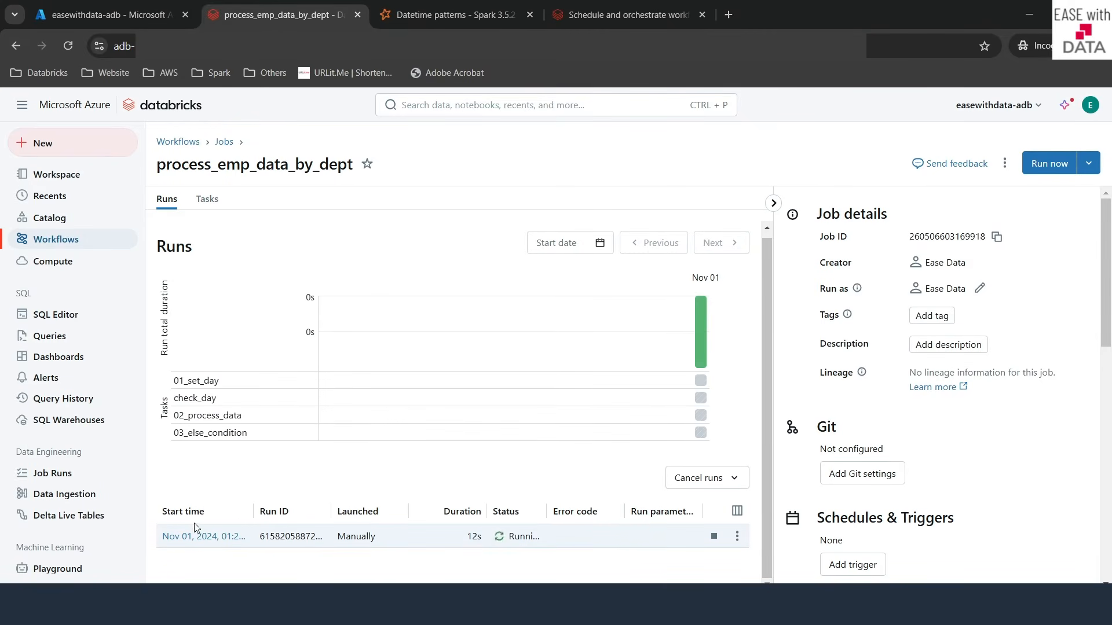
{"action": "left_click", "coordinate": [207, 538]}
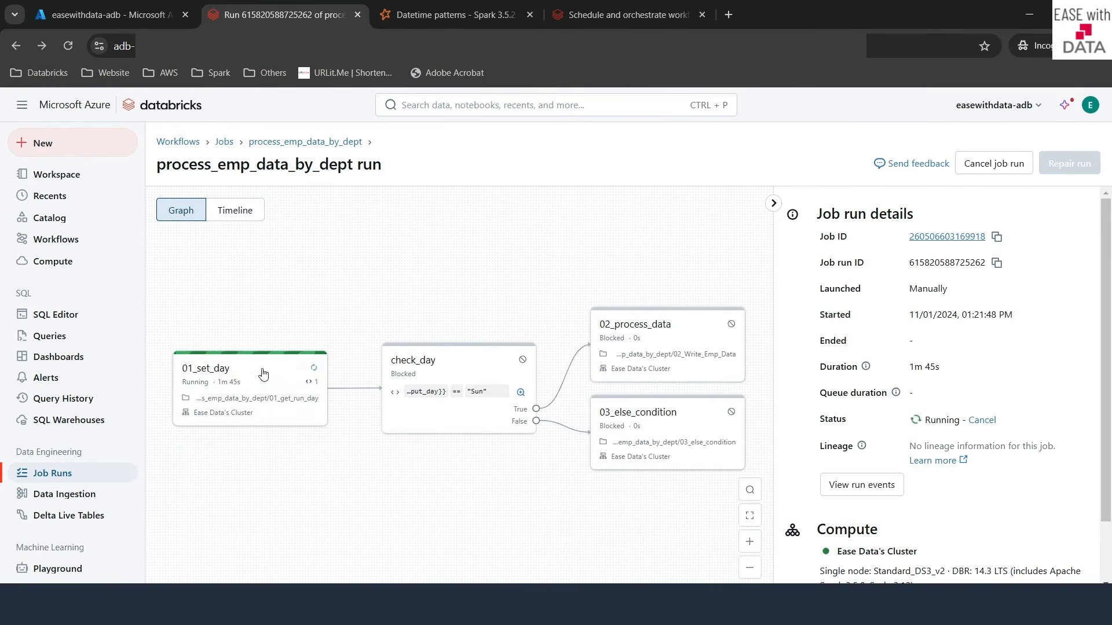
Step: Examine the 01_set_day task run's notebook output, its input_date parameter and its input_day task value
{"action": "left_click", "coordinate": [255, 408]}
{"action": "scroll", "coordinate": [367, 304], "scroll_direction": "down", "scroll_amount": 8}
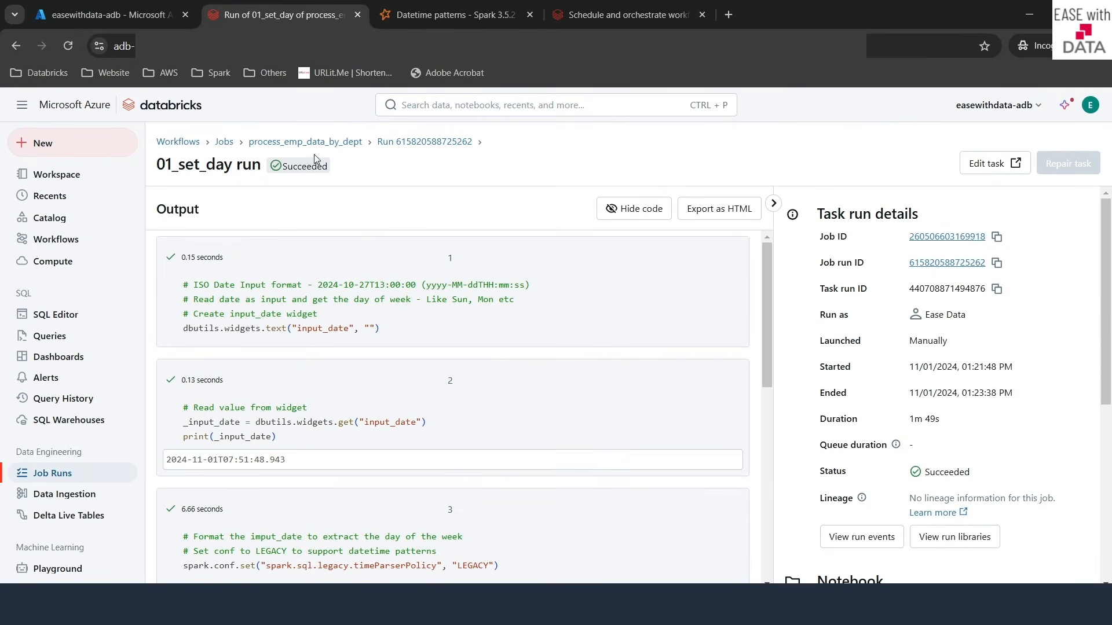
{"action": "scroll", "coordinate": [365, 455], "scroll_direction": "down", "scroll_amount": 8}
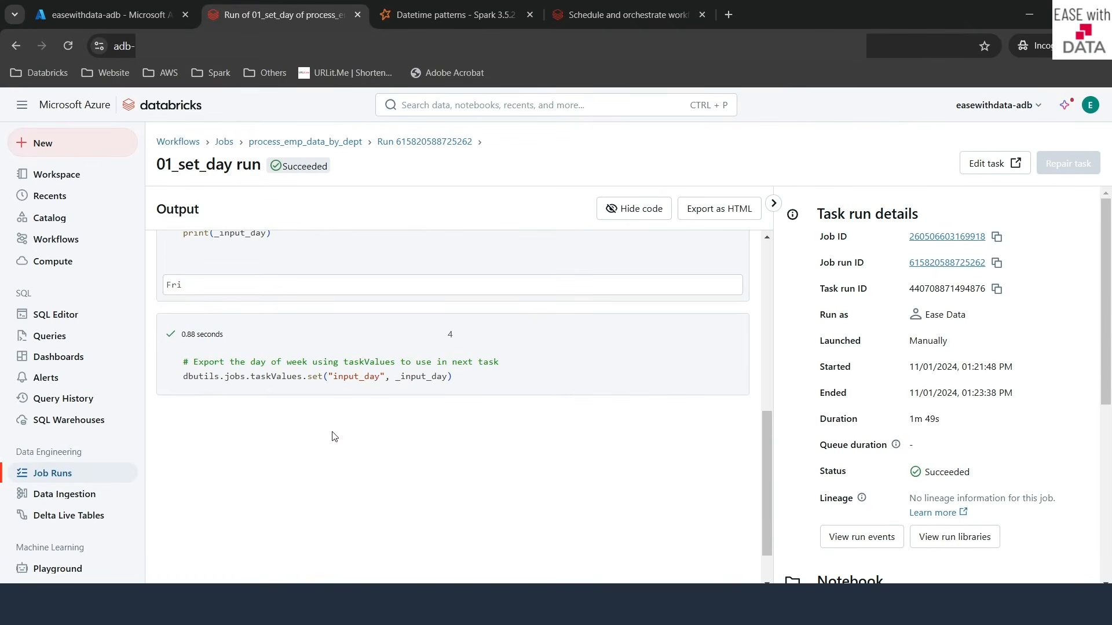
{"action": "left_click_drag", "start_coordinate": [187, 296], "coordinate": [165, 290]}
{"action": "left_click", "coordinate": [956, 454]}
{"action": "scroll", "coordinate": [927, 435], "scroll_direction": "down", "scroll_amount": 5}
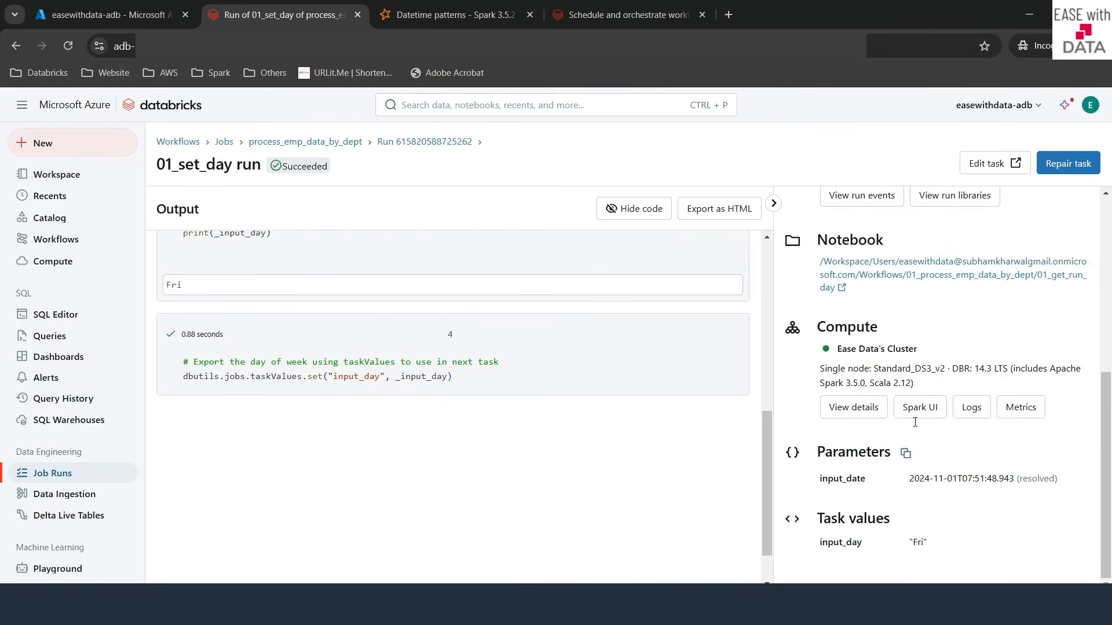
{"action": "double_click", "coordinate": [825, 548]}
{"action": "left_click_drag", "start_coordinate": [947, 549], "coordinate": [907, 549]}
Step: Return to the job's runs and inspect the 03_else_condition task output in the latest run
{"action": "left_click", "coordinate": [337, 145]}
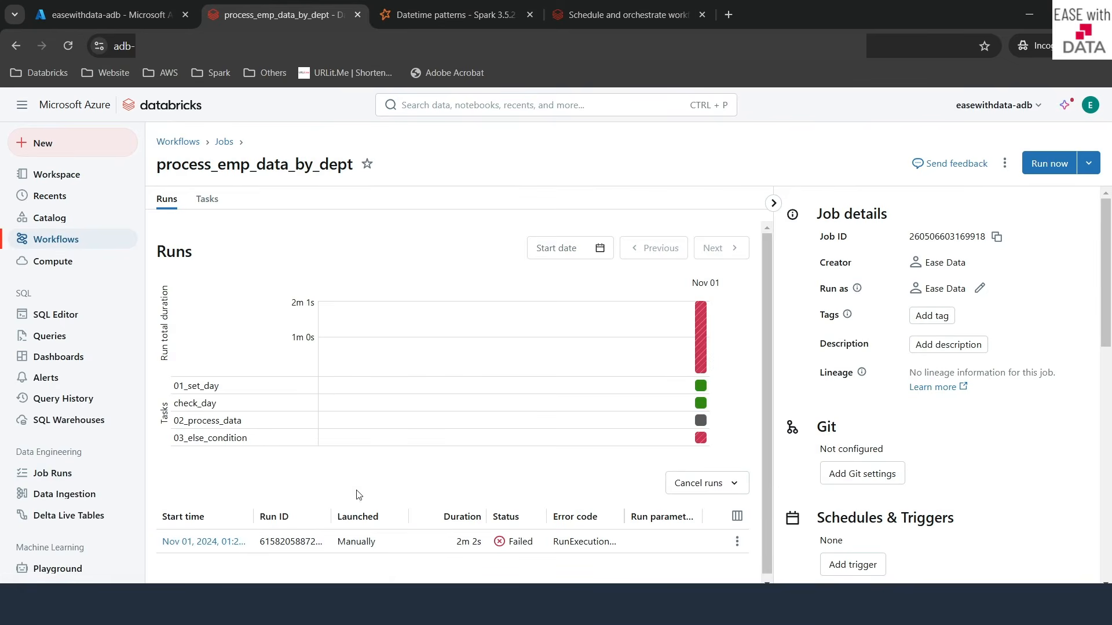
{"action": "left_click", "coordinate": [206, 541]}
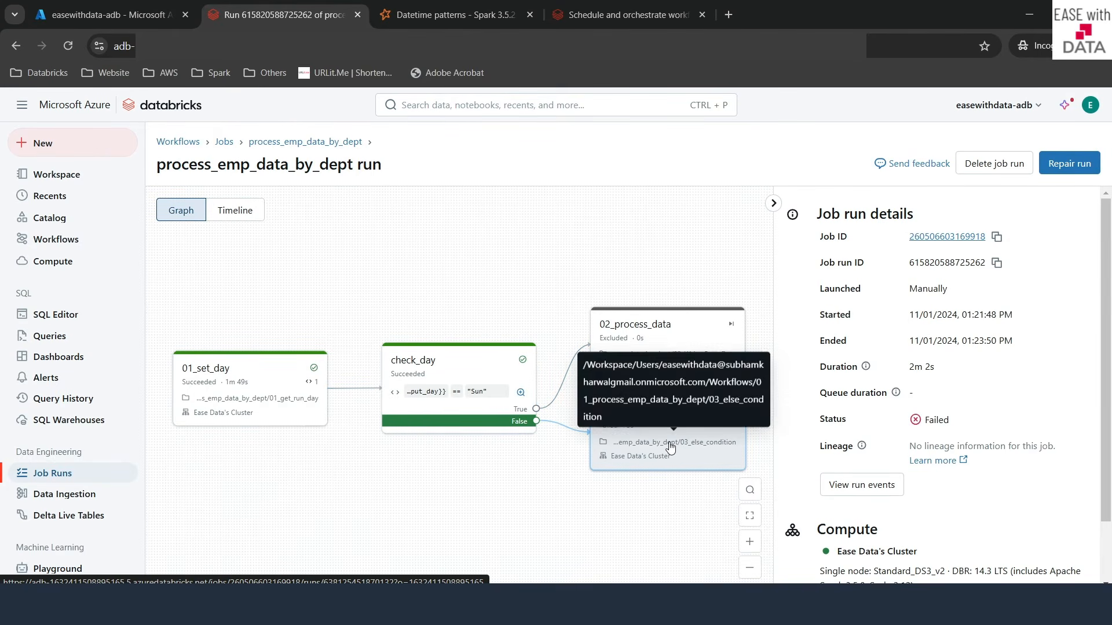
{"action": "left_click", "coordinate": [679, 460]}
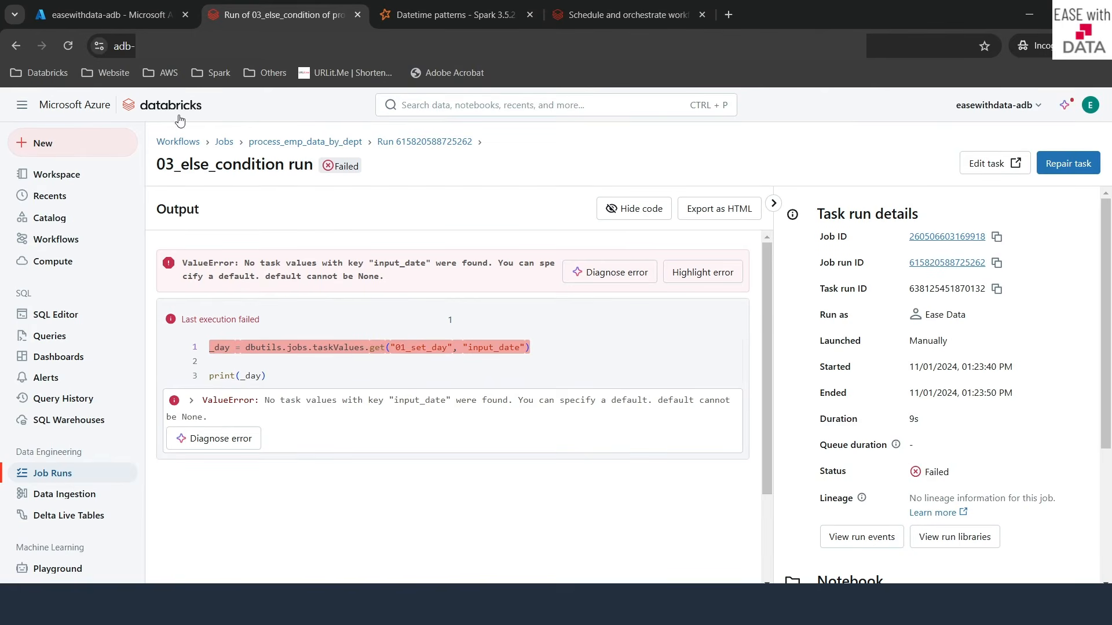
Step: In the 03_else_condition notebook of Workflows/01_process_emp_data_by_dept, change the key read by taskValues.get to "input_day"
{"action": "left_click", "coordinate": [57, 174]}
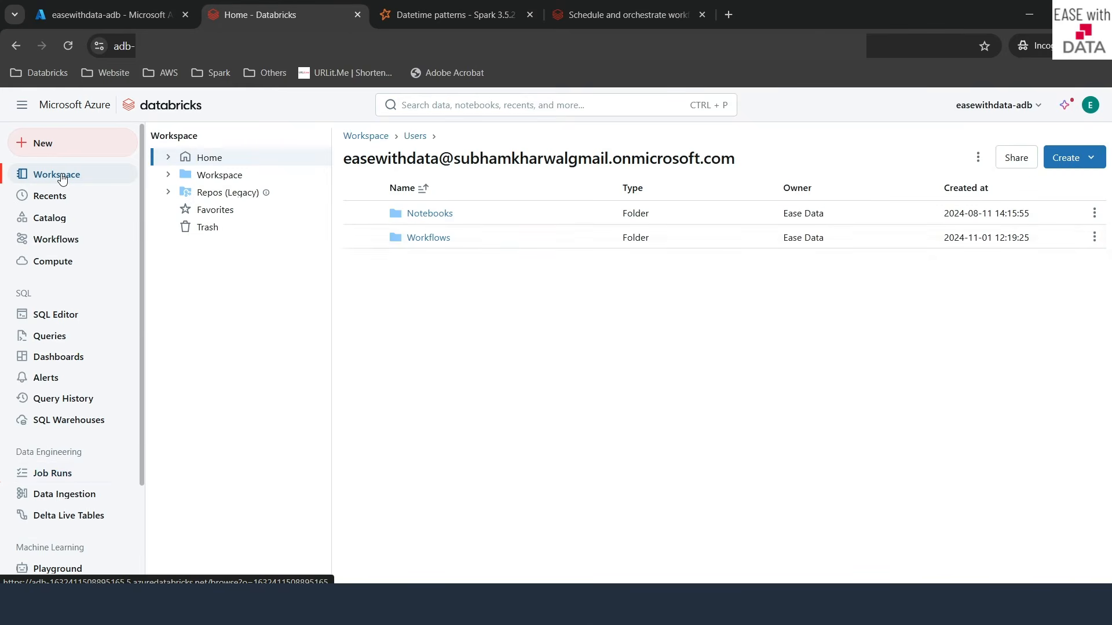
{"action": "left_click", "coordinate": [439, 237]}
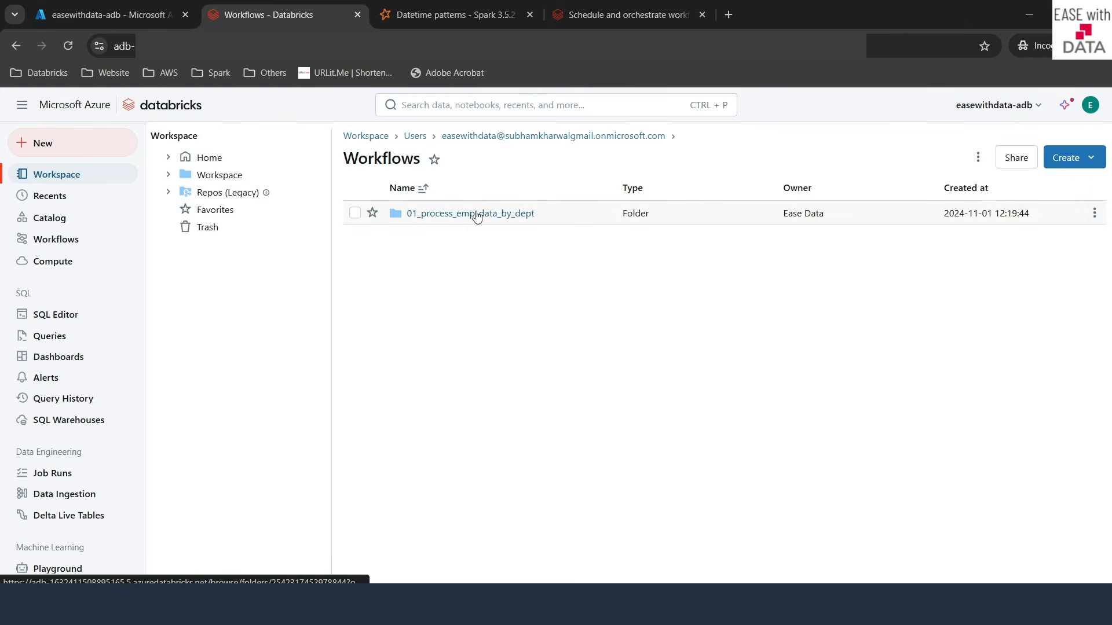
{"action": "left_click", "coordinate": [477, 215]}
{"action": "left_click", "coordinate": [438, 261]}
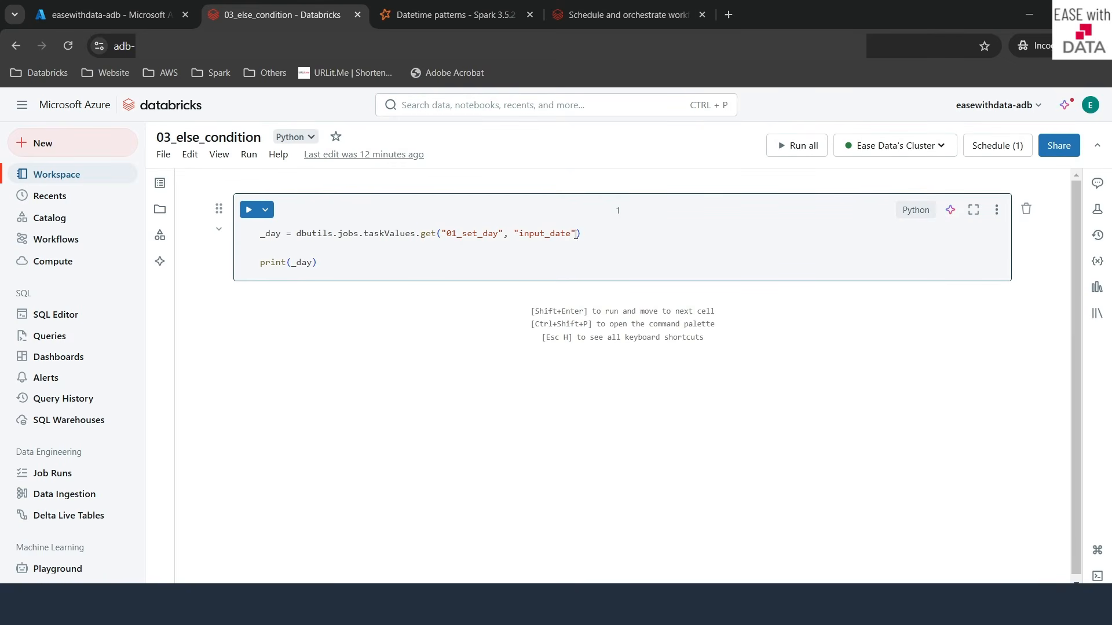
{"action": "left_click_drag", "start_coordinate": [572, 233], "coordinate": [555, 236]}
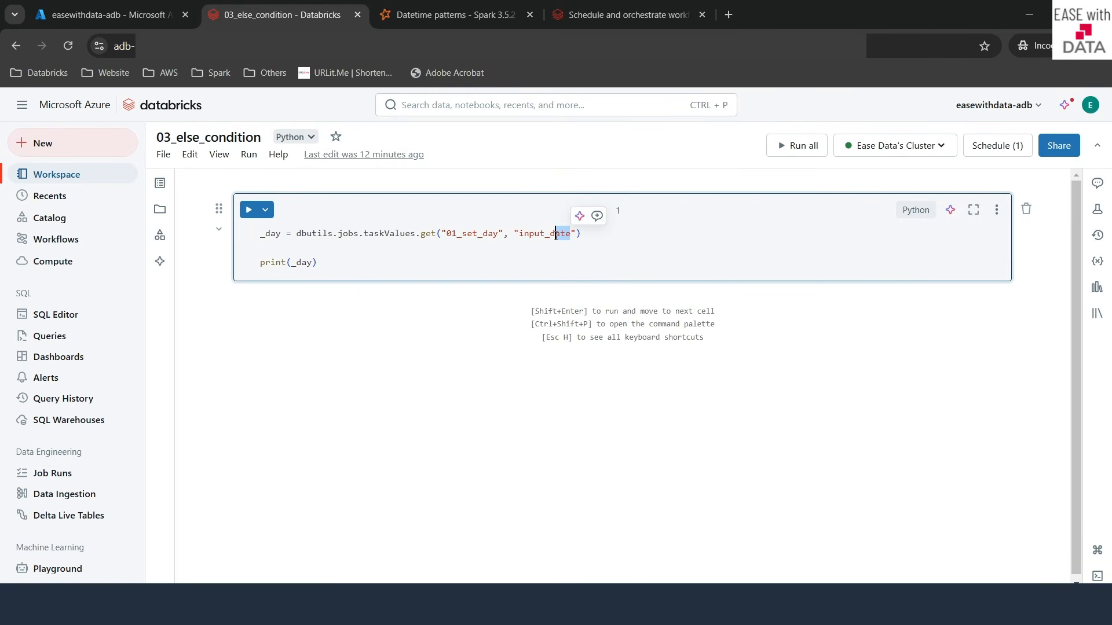
{"action": "type", "text": "ay"}
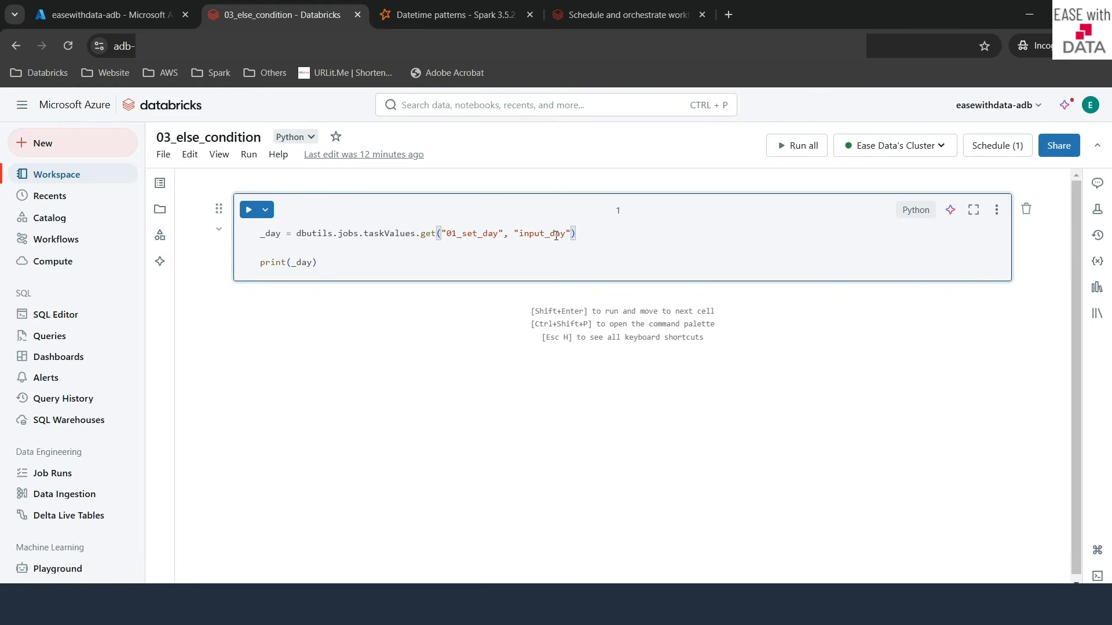
{"action": "left_click", "coordinate": [420, 349]}
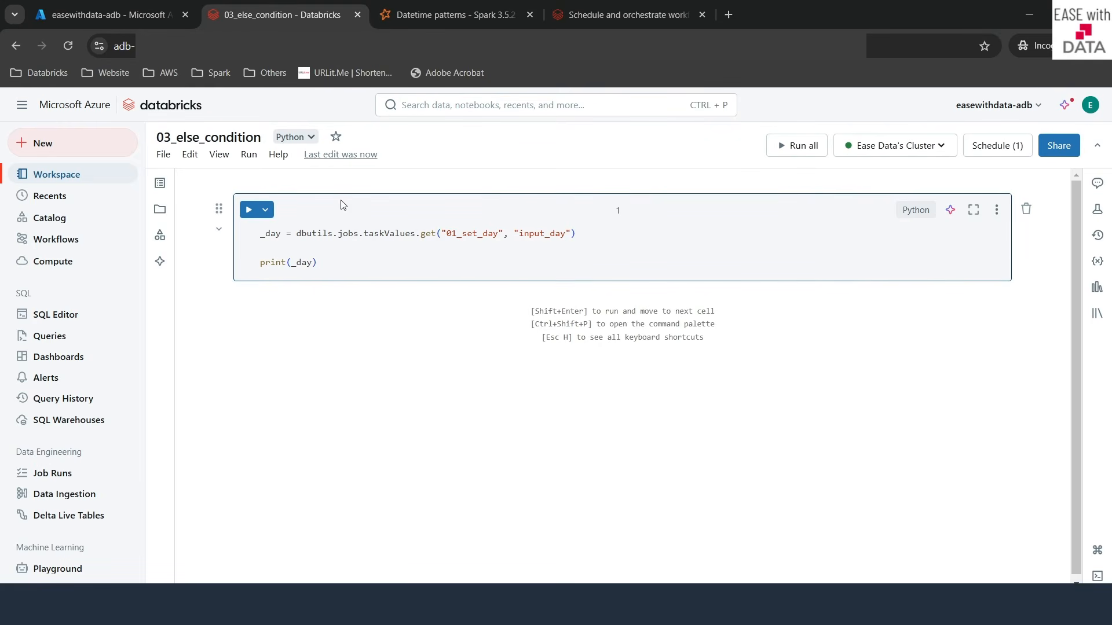
Step: Repair the failed process_emp_data_by_dept run, rerunning only the 03_else_condition task with the existing parameters
{"action": "left_click", "coordinate": [72, 246]}
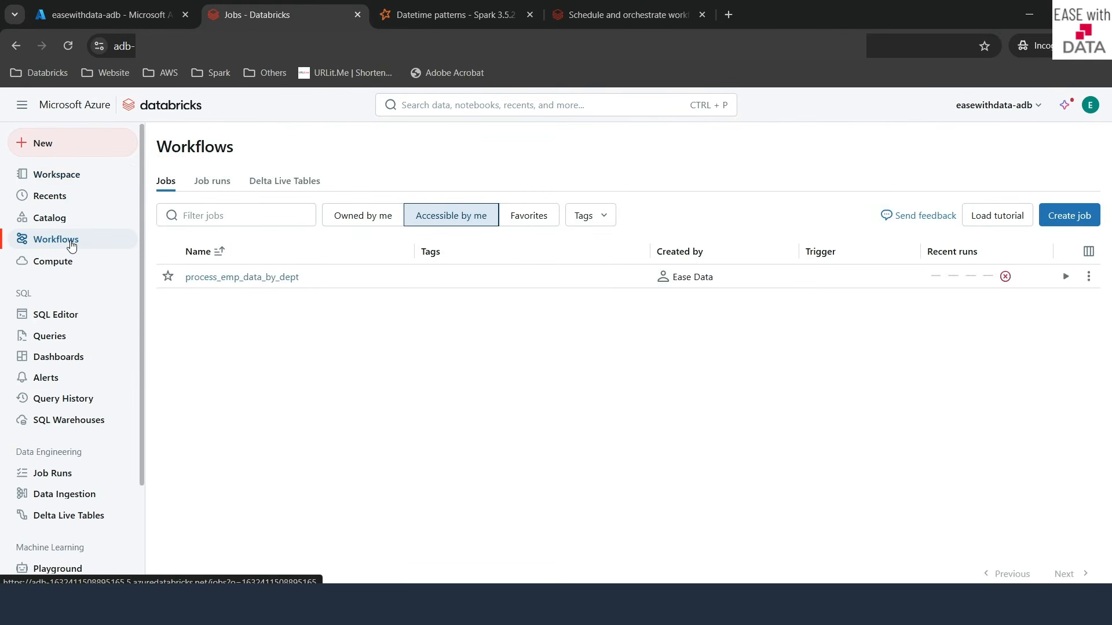
{"action": "left_click", "coordinate": [260, 284]}
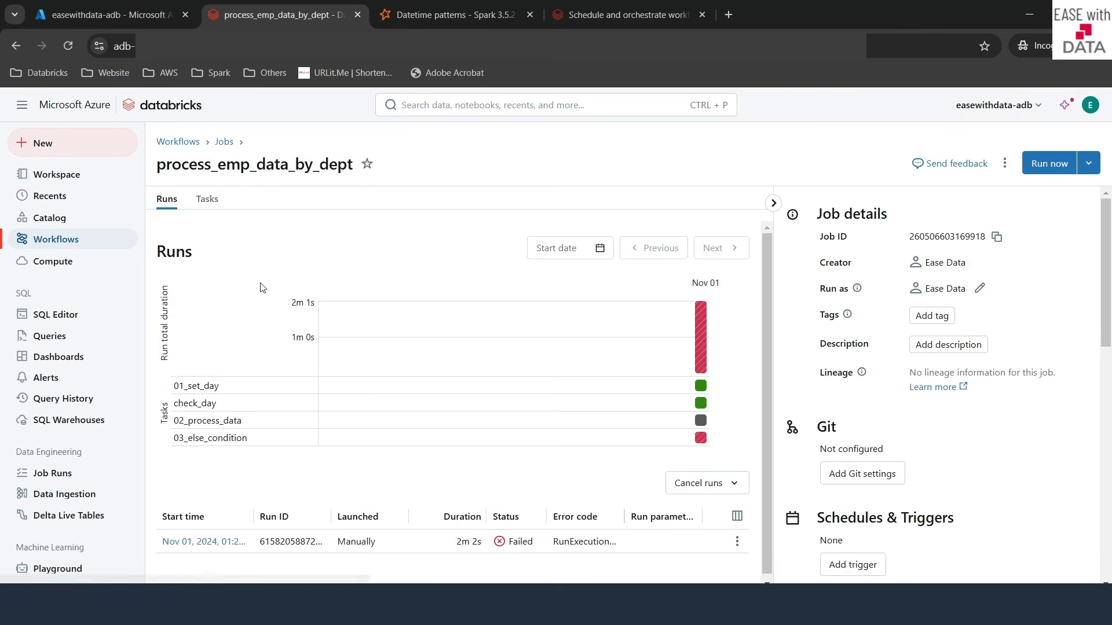
{"action": "left_click", "coordinate": [196, 543]}
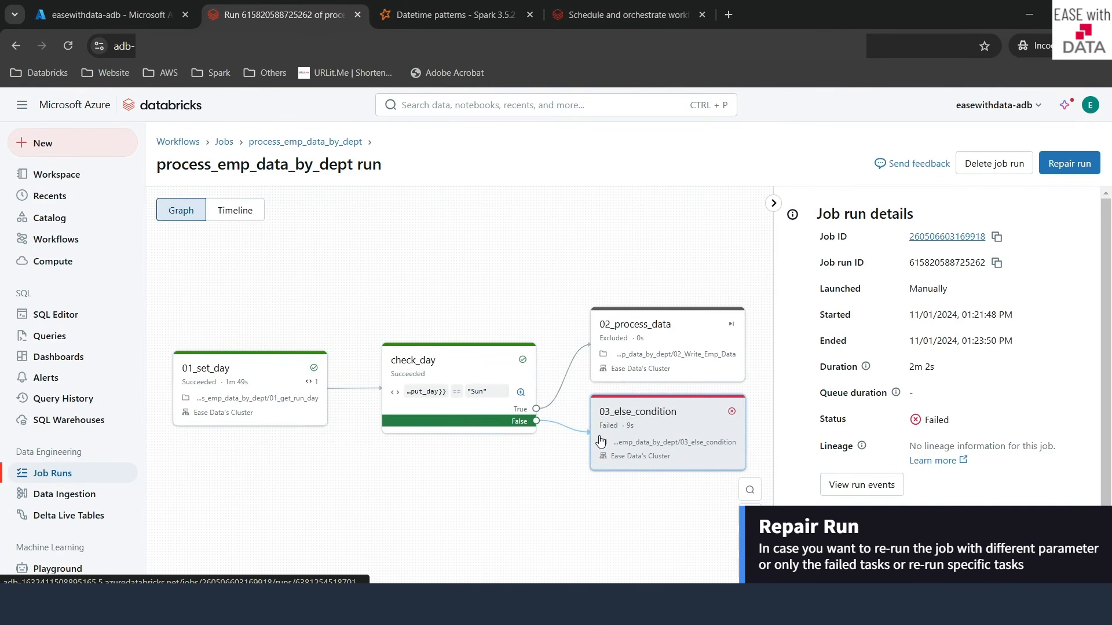
{"action": "left_click", "coordinate": [1070, 164]}
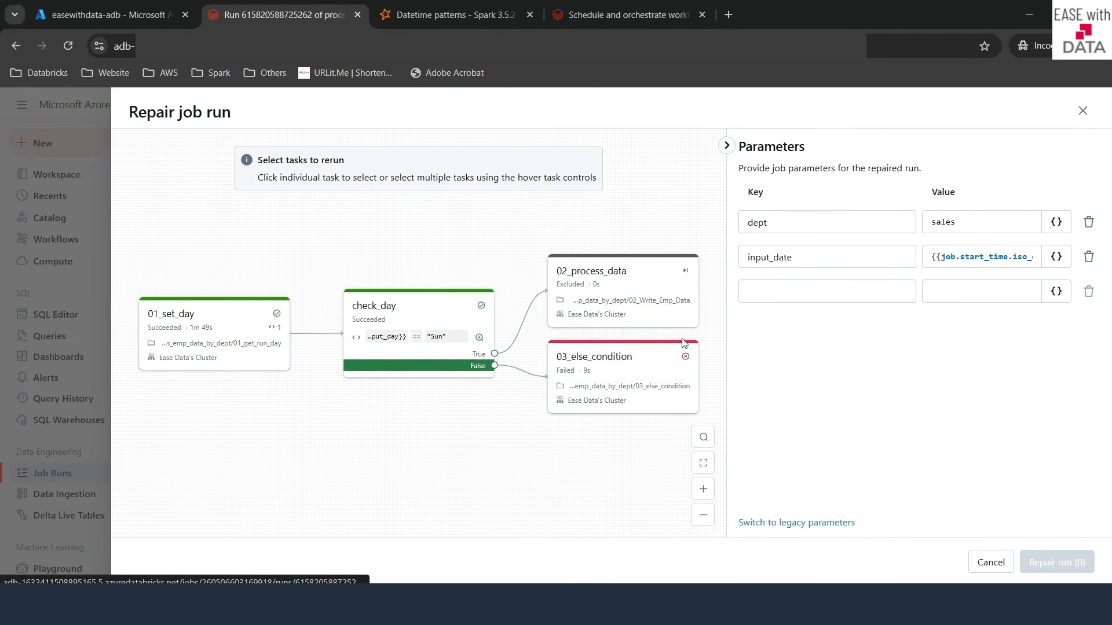
{"action": "left_click", "coordinate": [614, 374]}
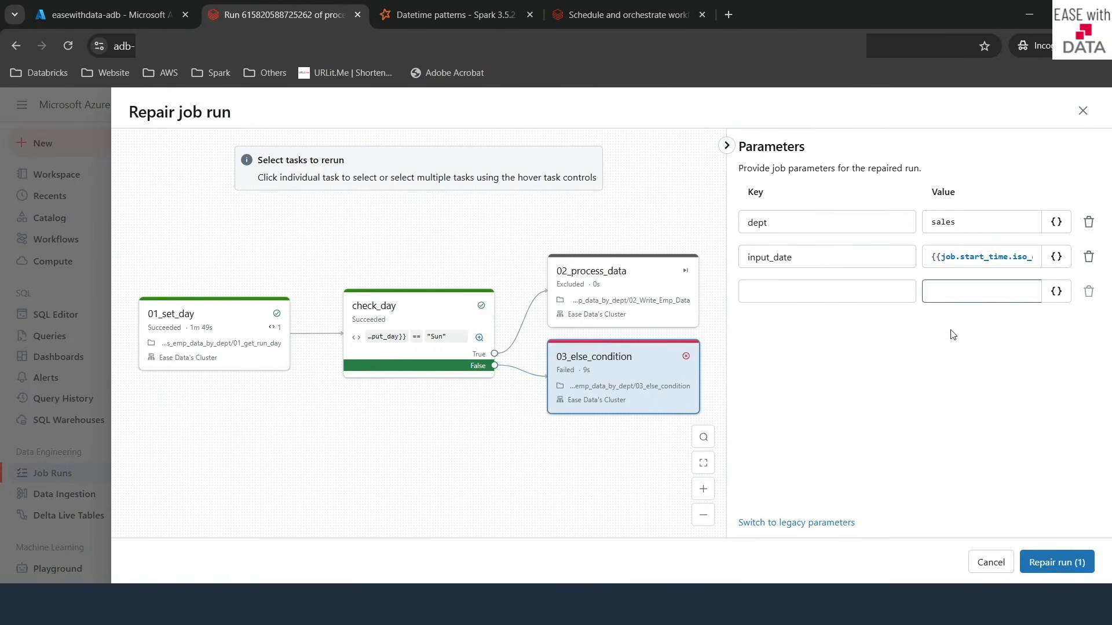
{"action": "left_click", "coordinate": [1051, 560]}
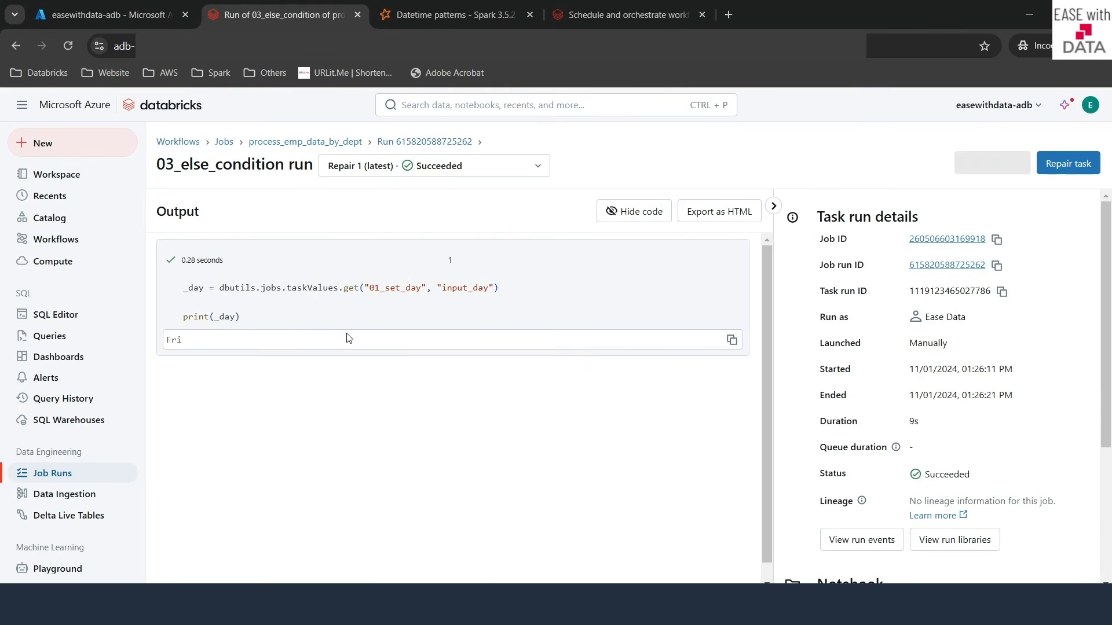
Step: Check the day printed by the repaired 03_else_condition task and review the whole run graph
{"action": "left_click_drag", "start_coordinate": [191, 342], "coordinate": [168, 342]}
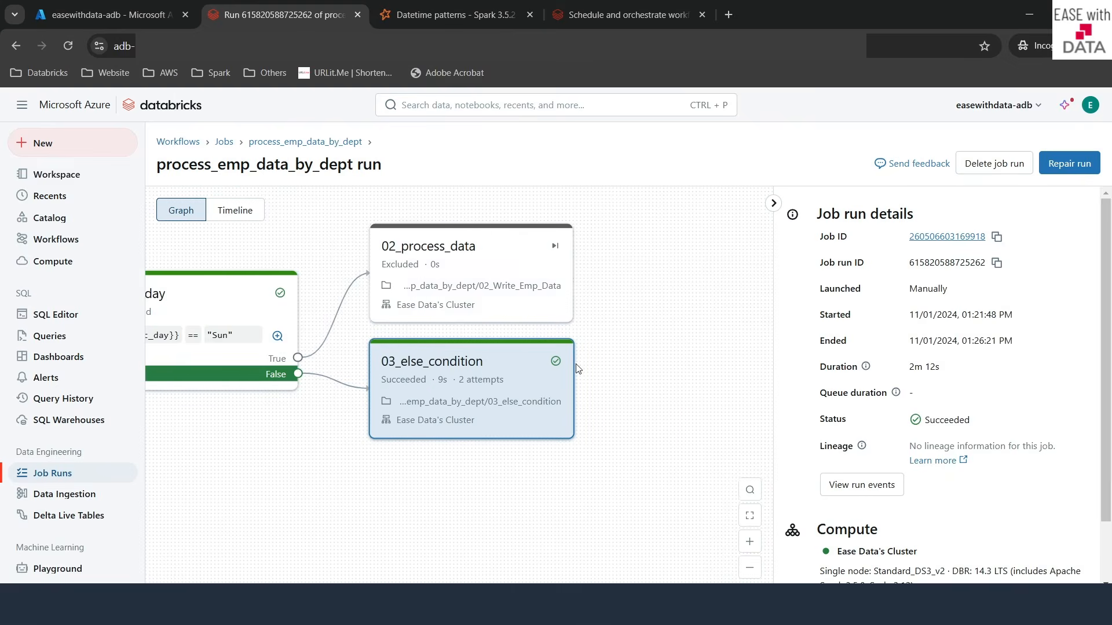
{"action": "scroll", "coordinate": [576, 370], "scroll_direction": "left", "scroll_amount": 3}
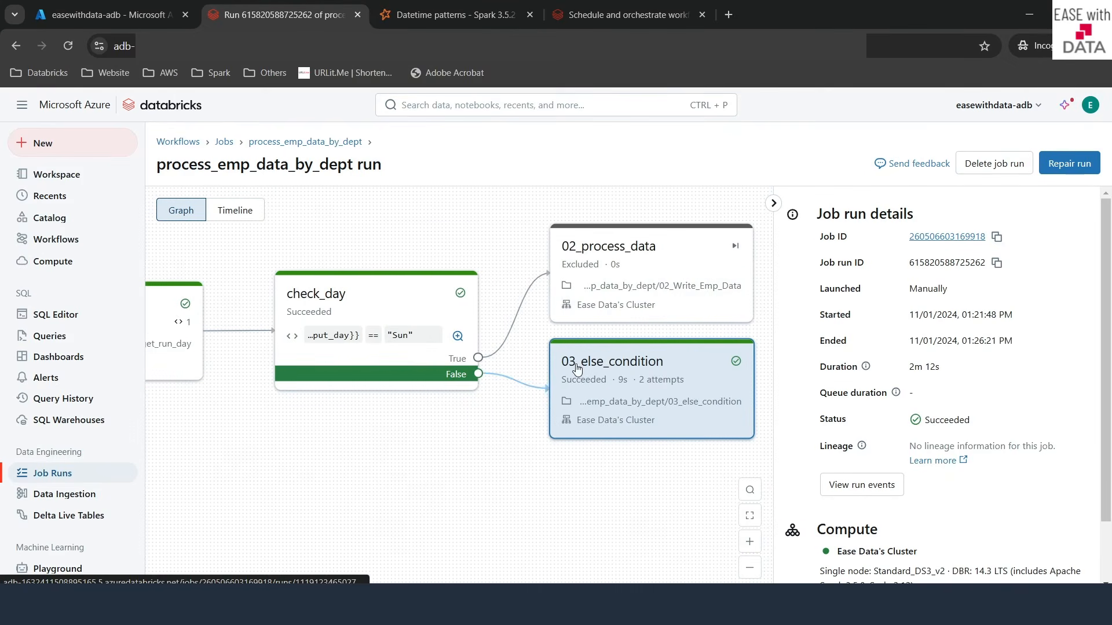
{"action": "left_click", "coordinate": [749, 567]}
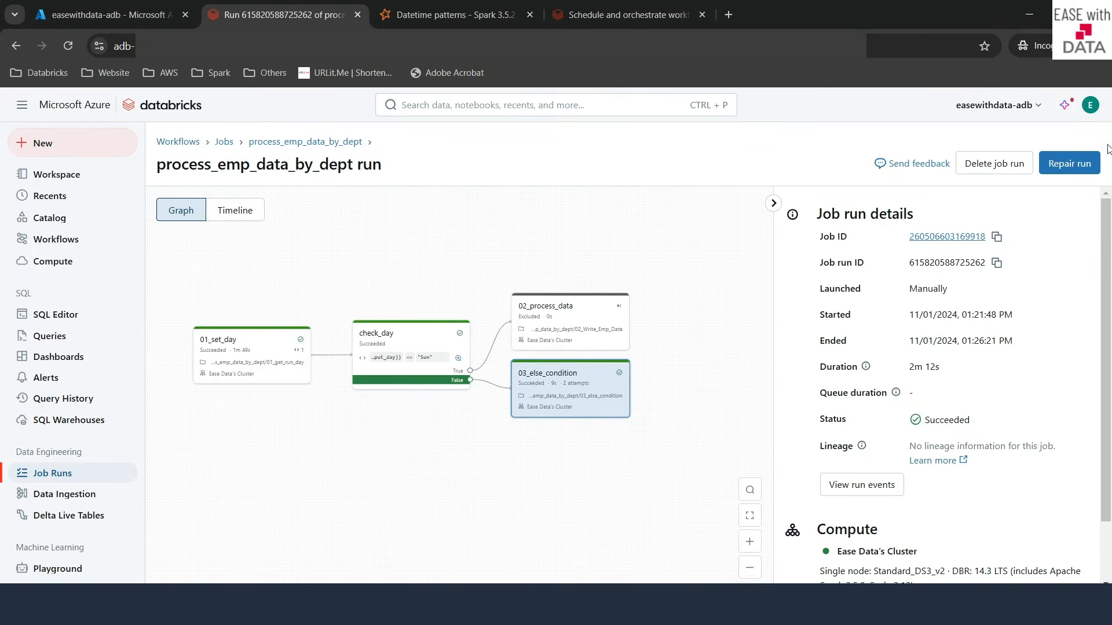
{"action": "left_click", "coordinate": [1068, 164]}
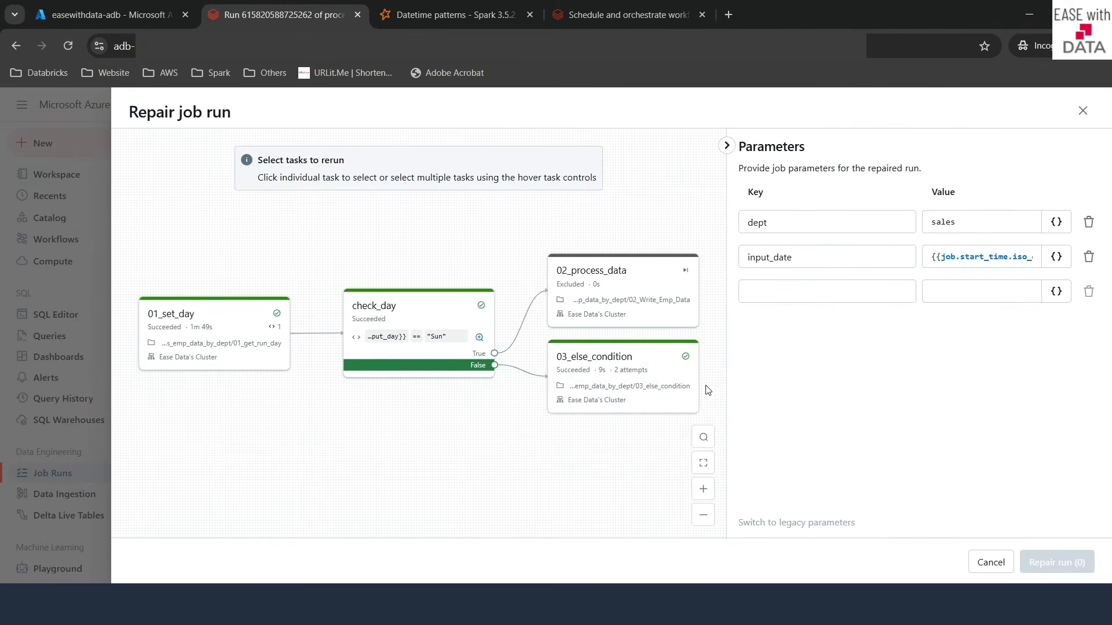
{"action": "left_click", "coordinate": [444, 332]}
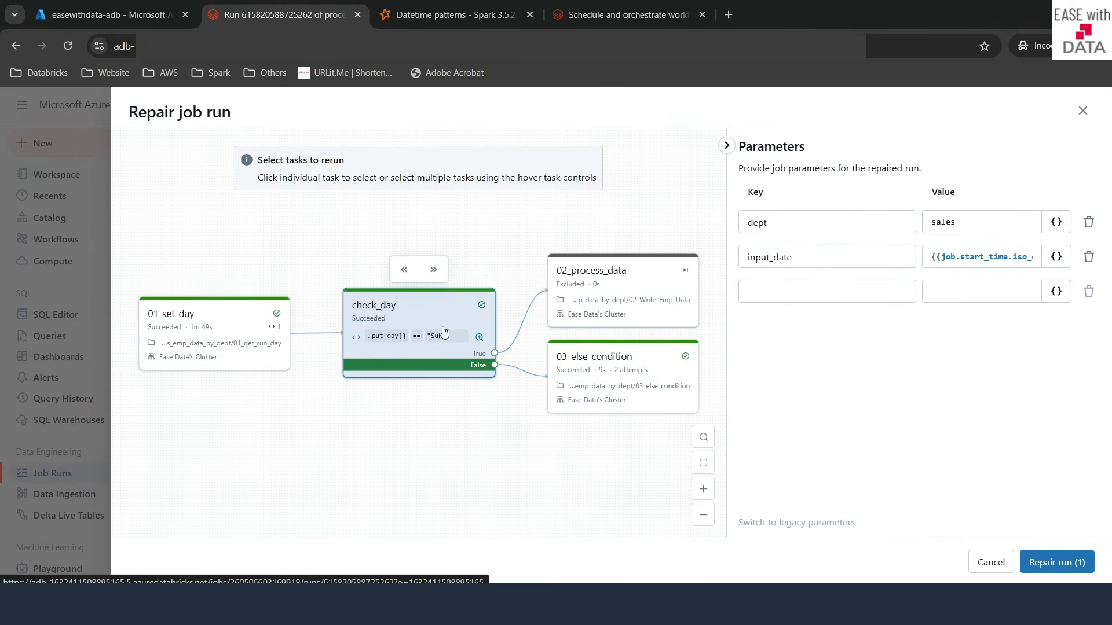
{"action": "left_click", "coordinate": [603, 294]}
{"action": "left_click", "coordinate": [629, 387]}
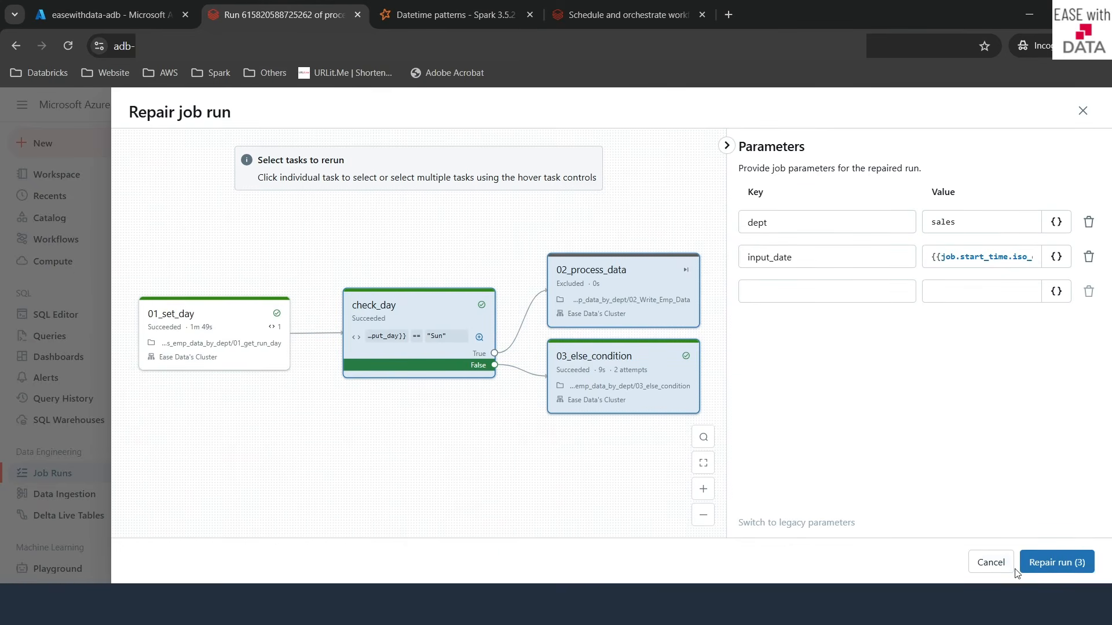
{"action": "left_click", "coordinate": [991, 562]}
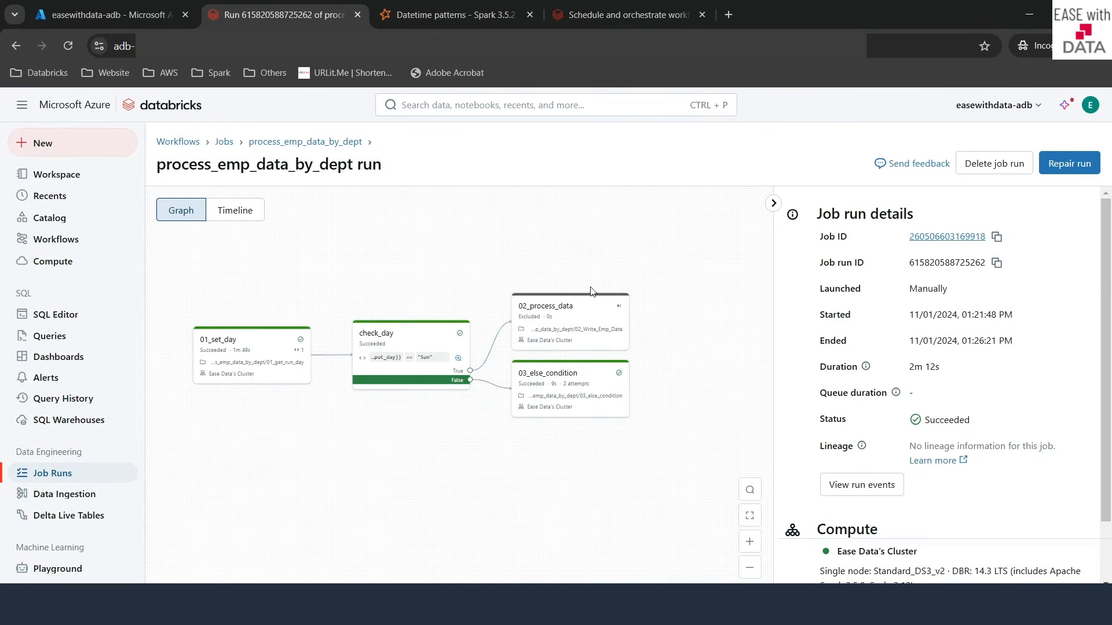
Step: Run the process_emp_data_by_dept job with different parameters, keeping dept as sales and overriding input_date with 2024-10-27T13:00:00
{"action": "left_click", "coordinate": [302, 143]}
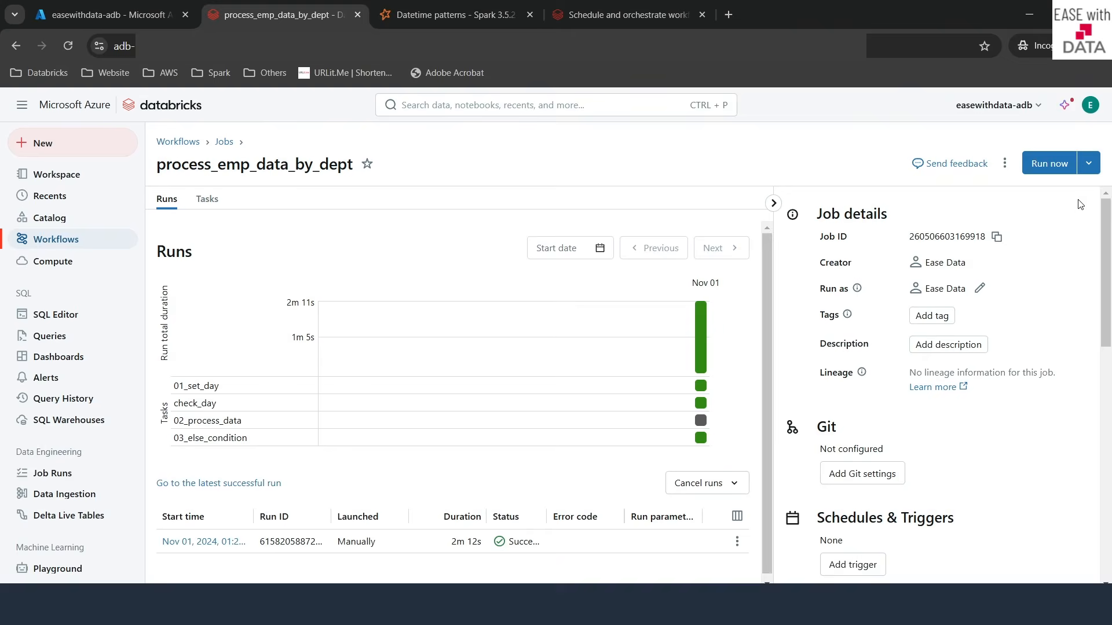
{"action": "left_click", "coordinate": [1091, 170]}
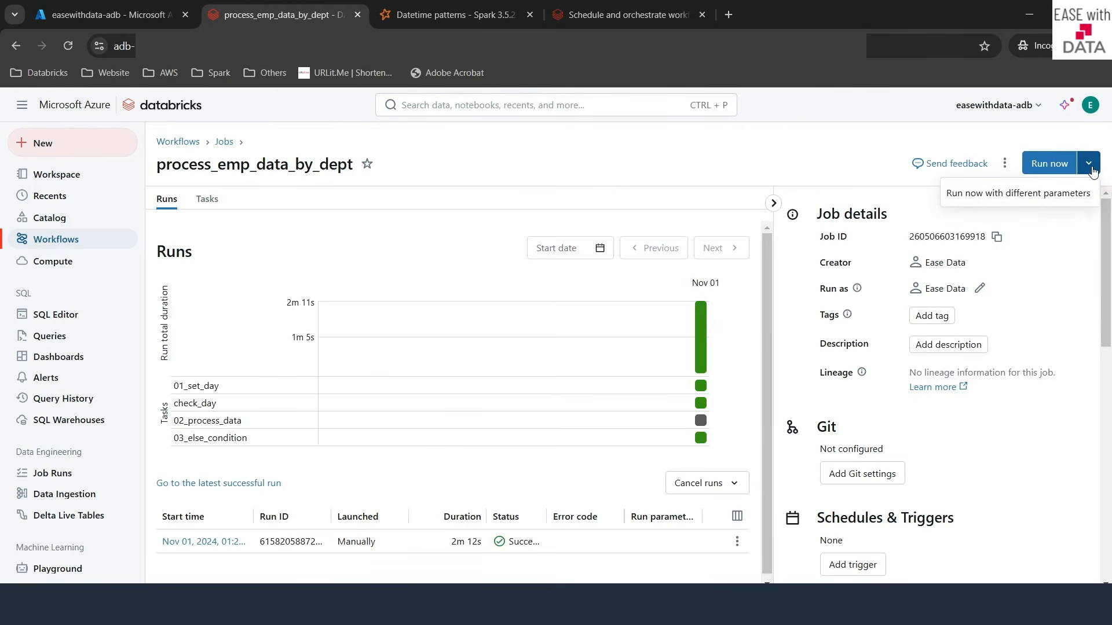
{"action": "left_click", "coordinate": [1021, 196]}
{"action": "left_click", "coordinate": [569, 357]}
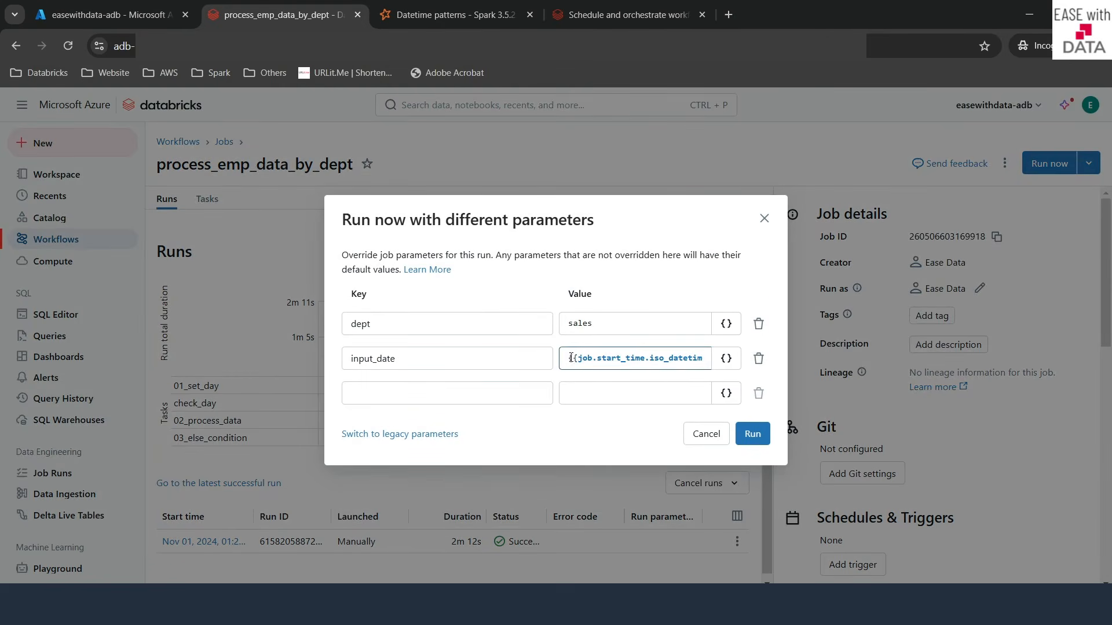
{"action": "left_click_drag", "start_coordinate": [571, 358], "coordinate": [716, 358]}
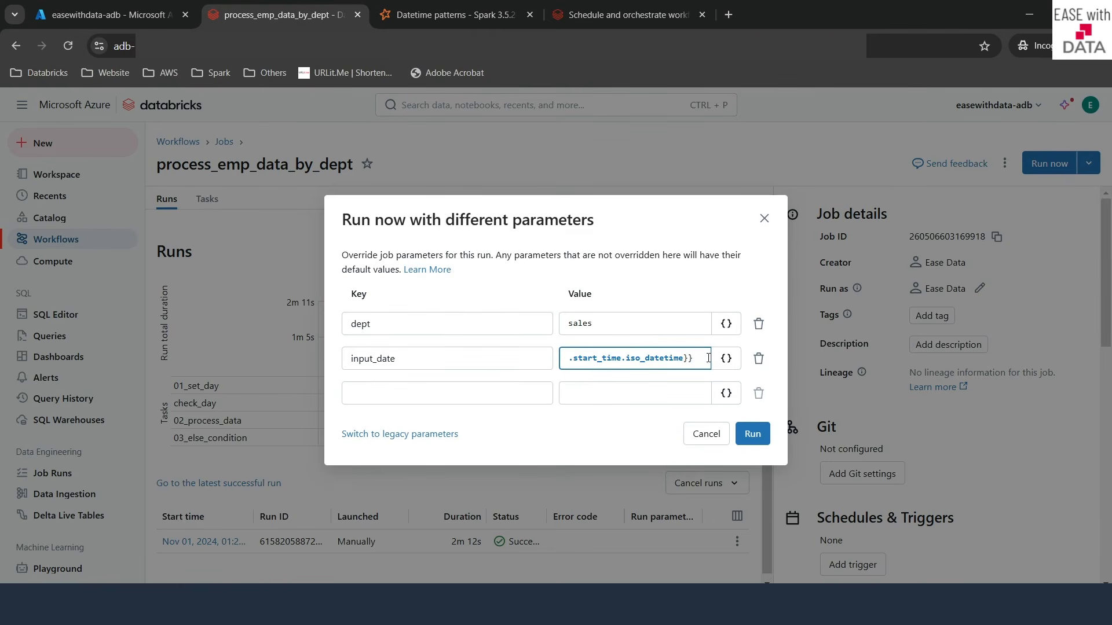
{"action": "key", "text": "BackSpace"}
{"action": "key", "text": "BackSpace"}
{"action": "key", "text": "BackSpace"}
{"action": "key", "text": "BackSpace"}
{"action": "key", "text": "BackSpace"}
{"action": "key", "text": "BackSpace"}
{"action": "key", "text": "BackSpace"}
{"action": "key", "text": "BackSpace"}
{"action": "key", "text": "BackSpace"}
{"action": "key", "text": "BackSpace"}
{"action": "key", "text": "BackSpace"}
{"action": "key", "text": "BackSpace"}
{"action": "key", "text": "BackSpace"}
{"action": "key", "text": "BackSpace"}
{"action": "key", "text": "BackSpace"}
{"action": "key", "text": "BackSpace"}
{"action": "key", "text": "BackSpace"}
{"action": "key", "text": "BackSpace"}
{"action": "key", "text": "BackSpace"}
{"action": "key", "text": "BackSpace"}
{"action": "key", "text": "BackSpace"}
{"action": "key", "text": "BackSpace"}
{"action": "key", "text": "BackSpace"}
{"action": "key", "text": "BackSpace"}
{"action": "key", "text": "BackSpace"}
{"action": "key", "text": "BackSpace"}
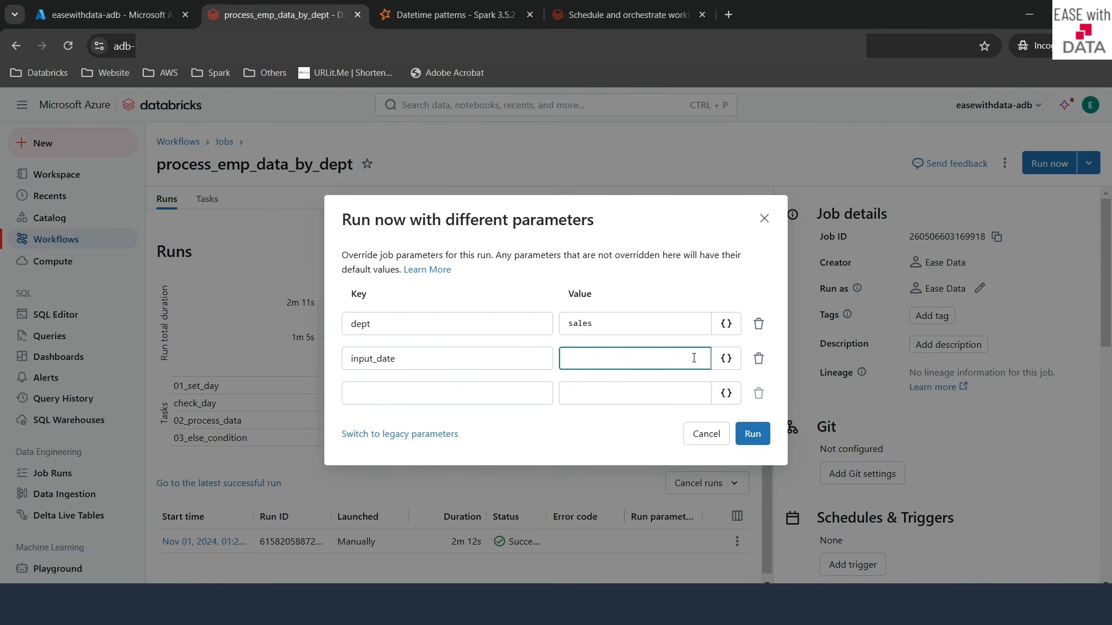
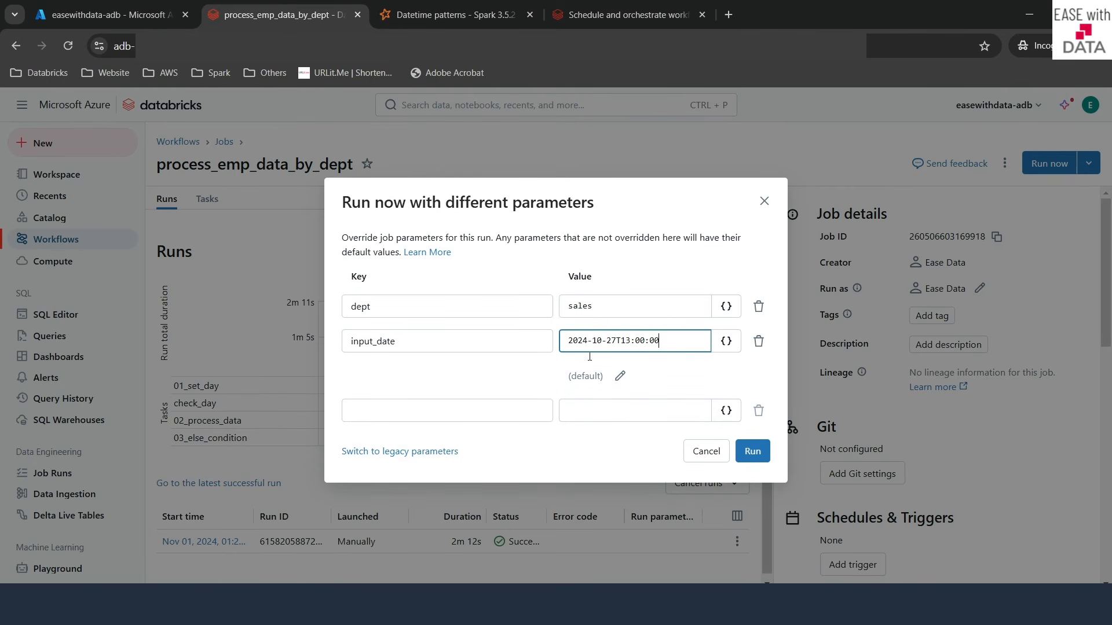
{"action": "left_click", "coordinate": [757, 459]}
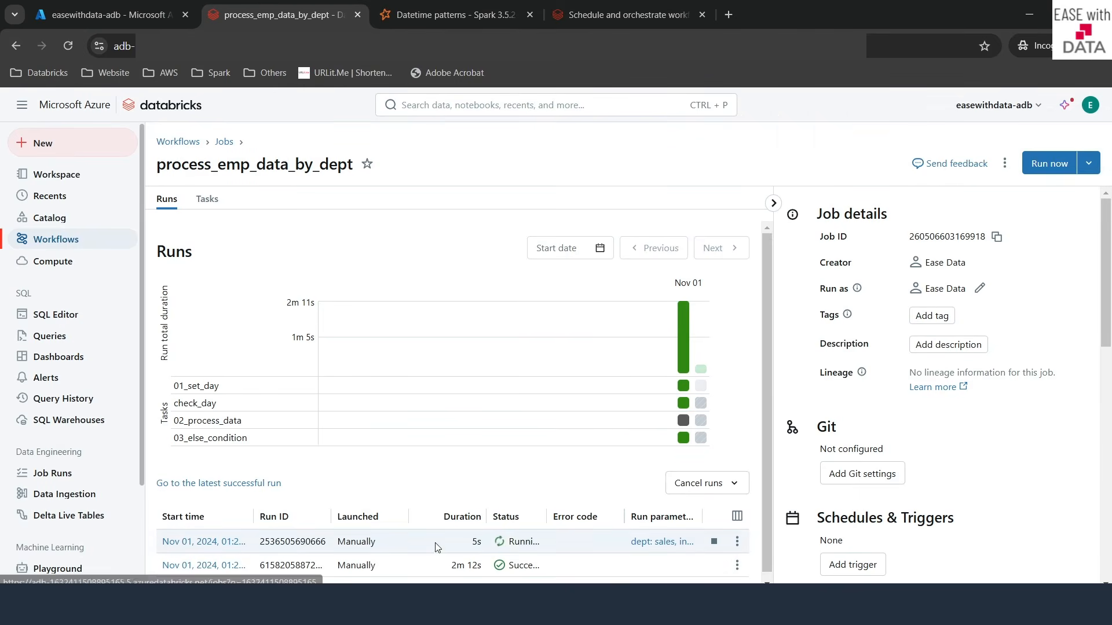
Step: Open the running job run from the job runs list and inspect the resolved expression of its check_day task
{"action": "left_click", "coordinate": [65, 249]}
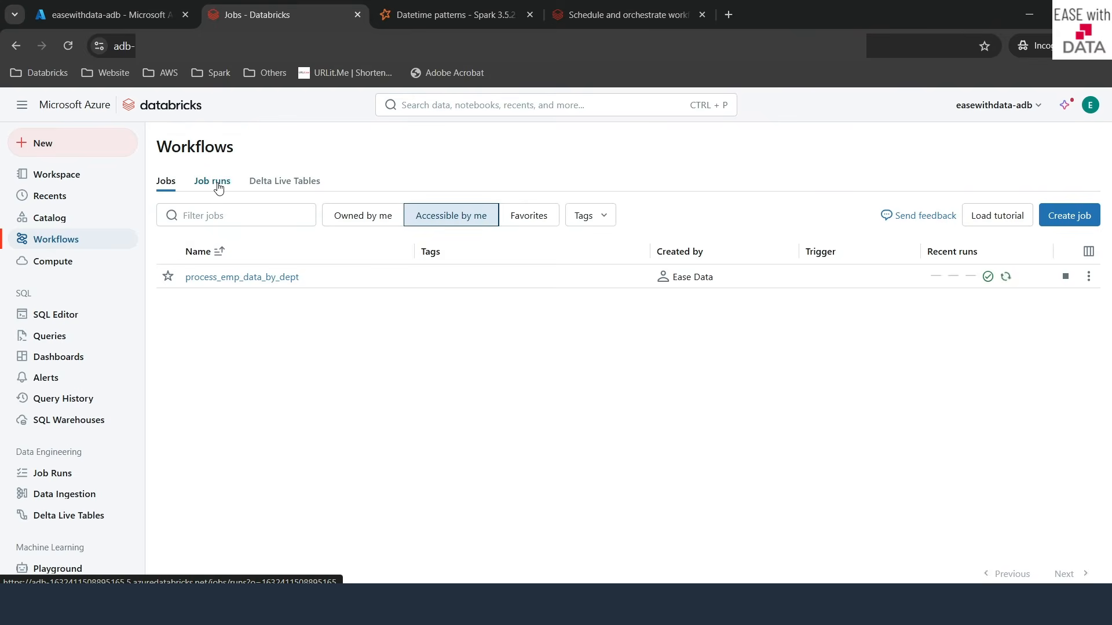
{"action": "left_click", "coordinate": [218, 184]}
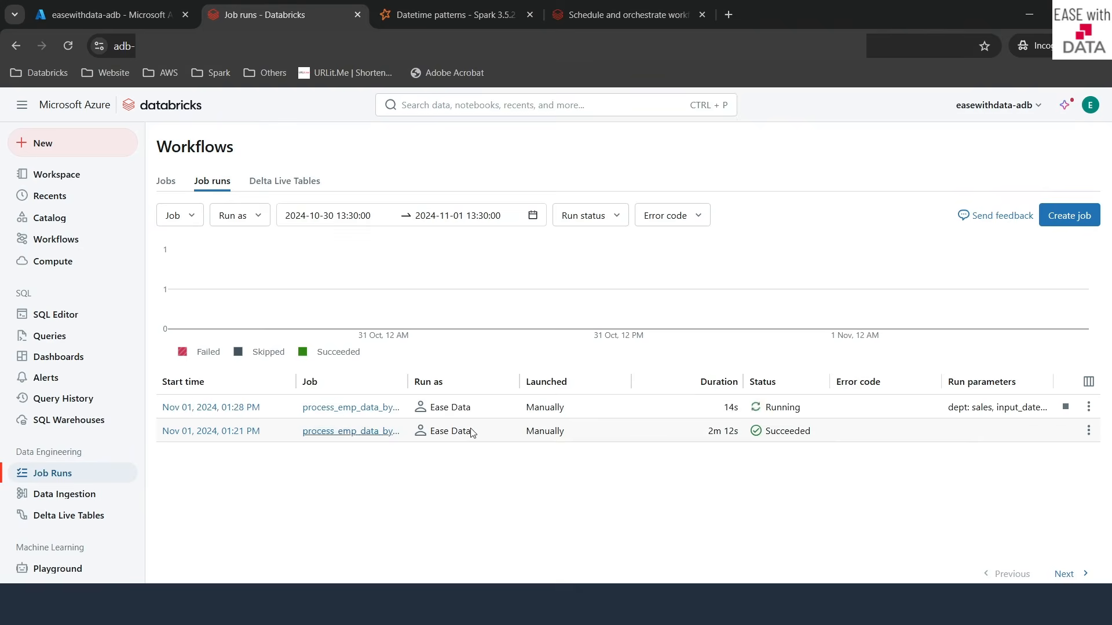
{"action": "left_click", "coordinate": [225, 408]}
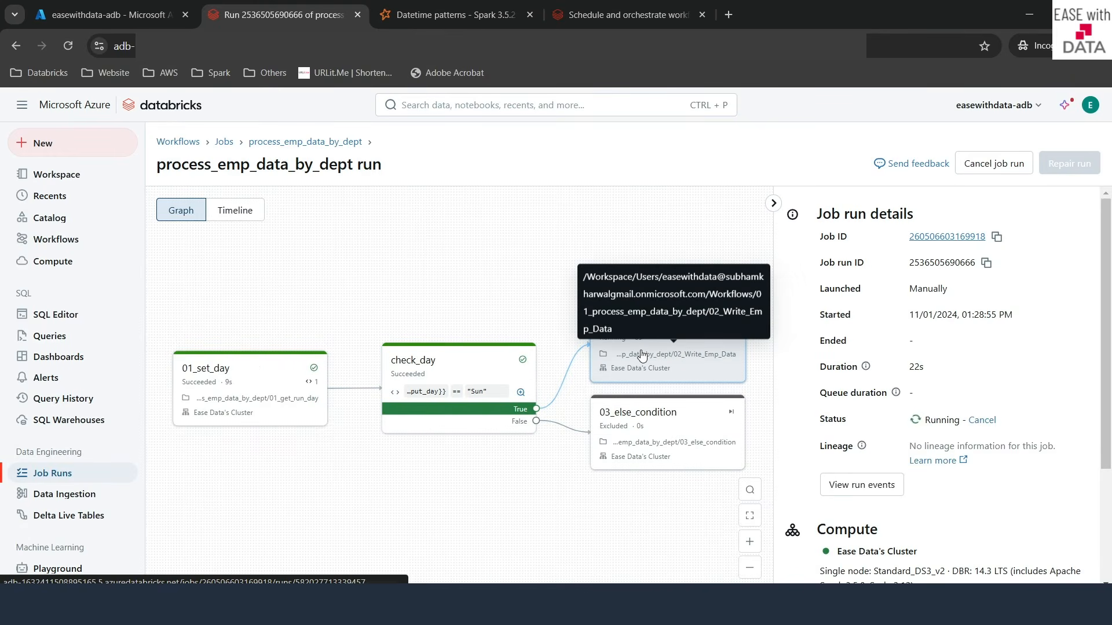
{"action": "left_click", "coordinate": [453, 363]}
{"action": "left_click_drag", "start_coordinate": [181, 355], "coordinate": [247, 363]}
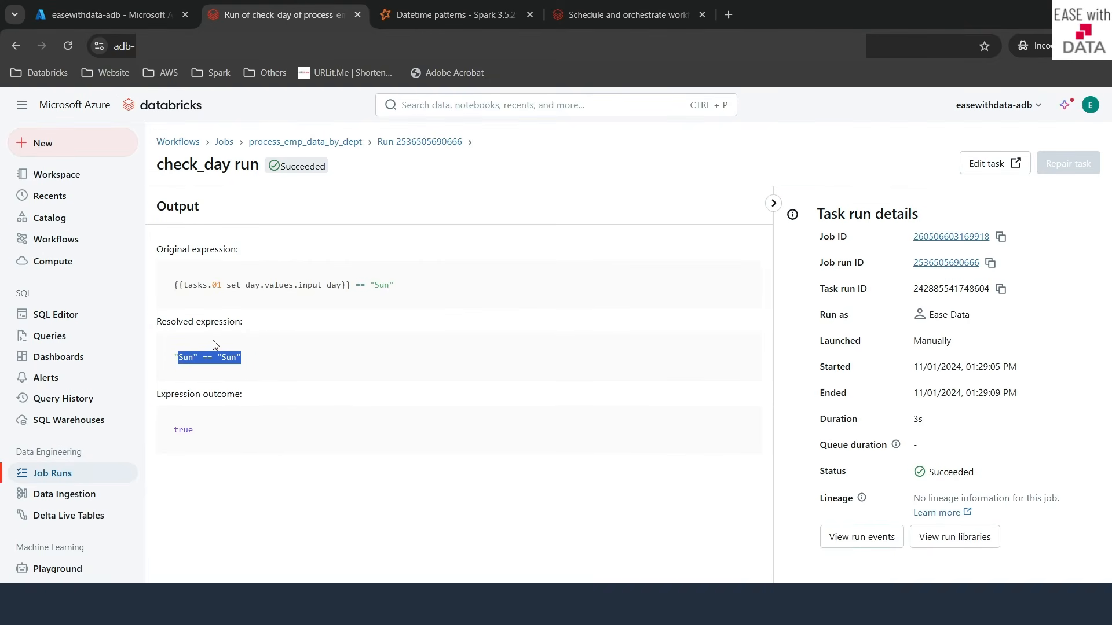
Step: Return to the run graph and inspect the 02_process_data output around the cell that writes the delta table
{"action": "left_click", "coordinate": [420, 141]}
{"action": "scroll", "coordinate": [615, 450], "scroll_direction": "down", "scroll_amount": 5}
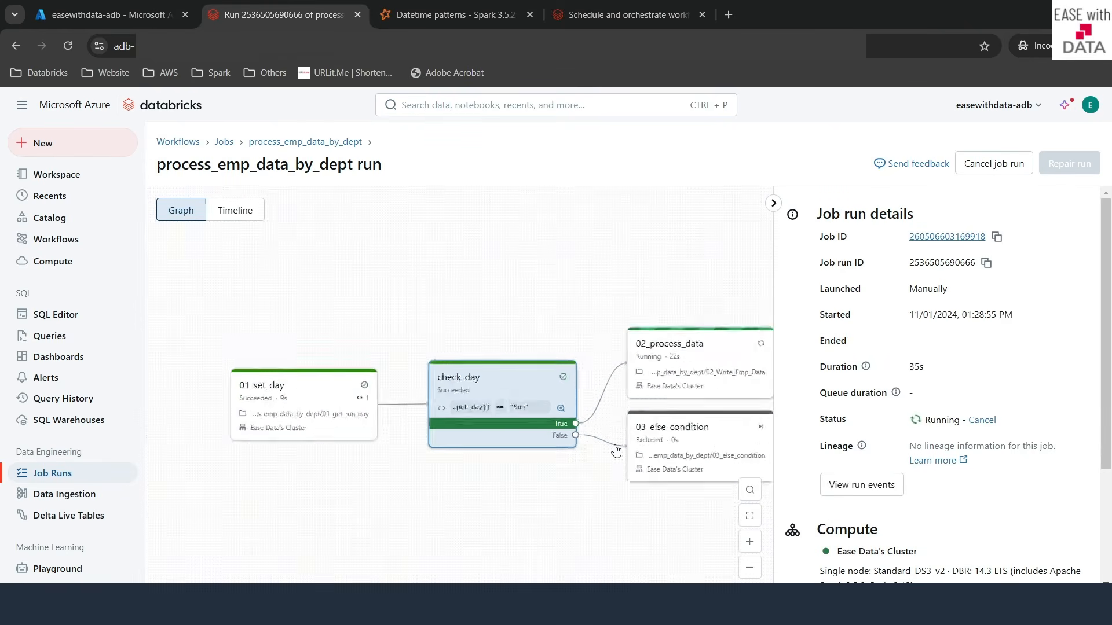
{"action": "left_click", "coordinate": [665, 389]}
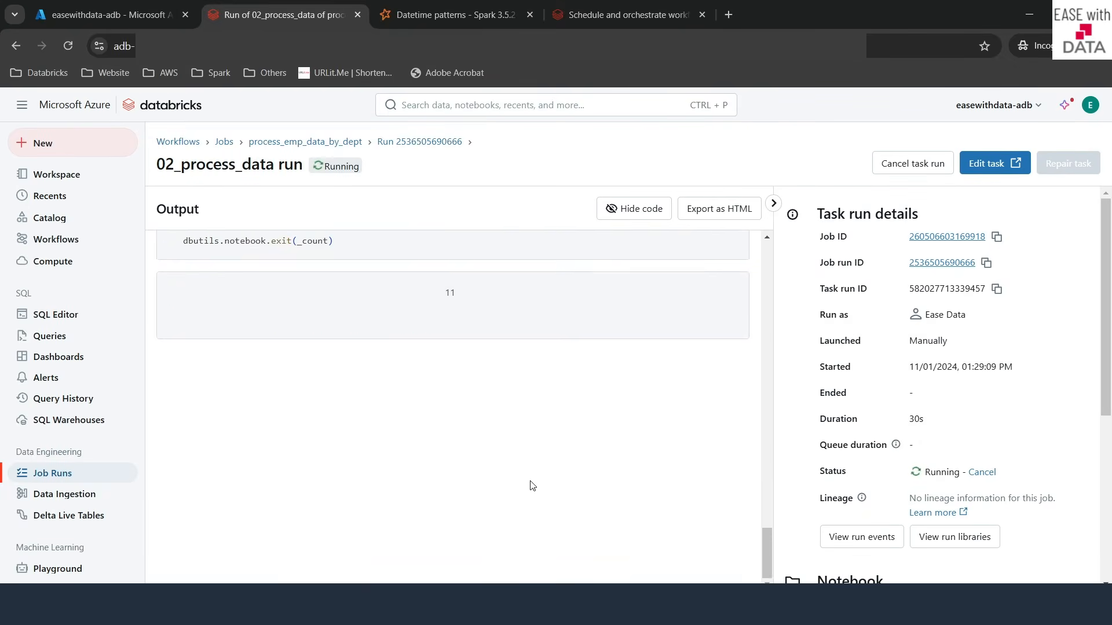
{"action": "scroll", "coordinate": [463, 405], "scroll_direction": "up", "scroll_amount": 5}
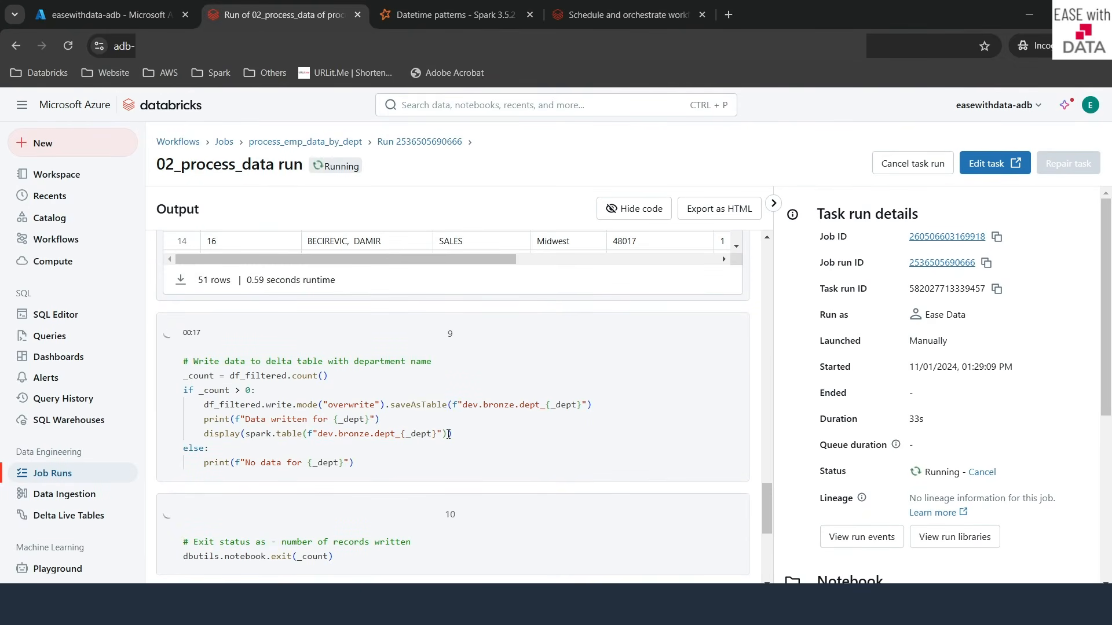
Step: Check the job run graph, and review the parameters passed to its 02_process_data task, especially dept
{"action": "left_click", "coordinate": [419, 142]}
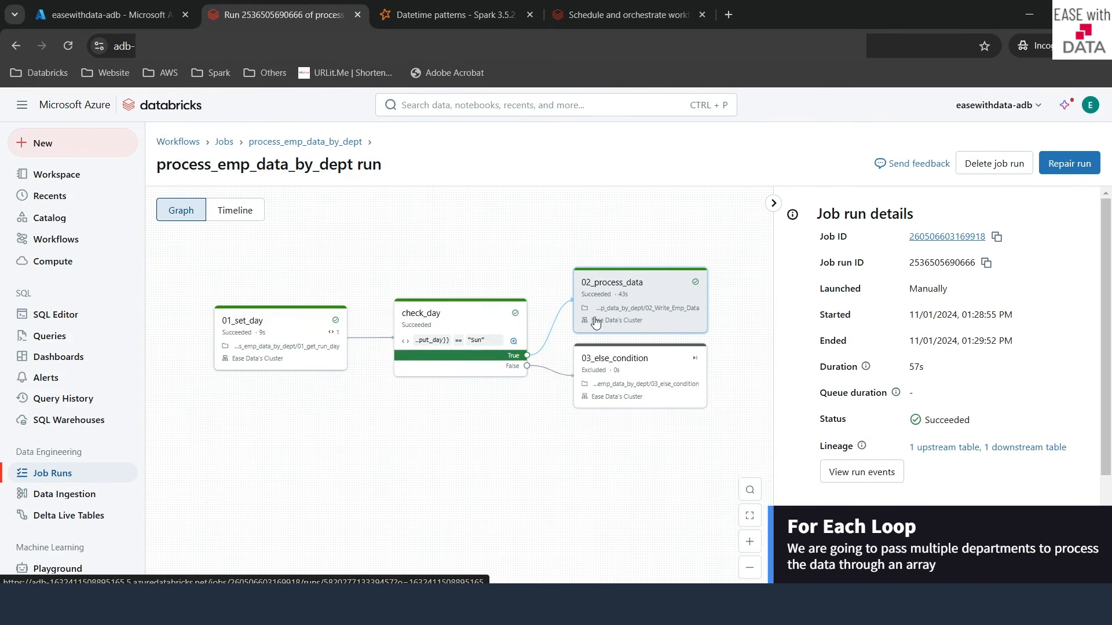
{"action": "left_click", "coordinate": [618, 296]}
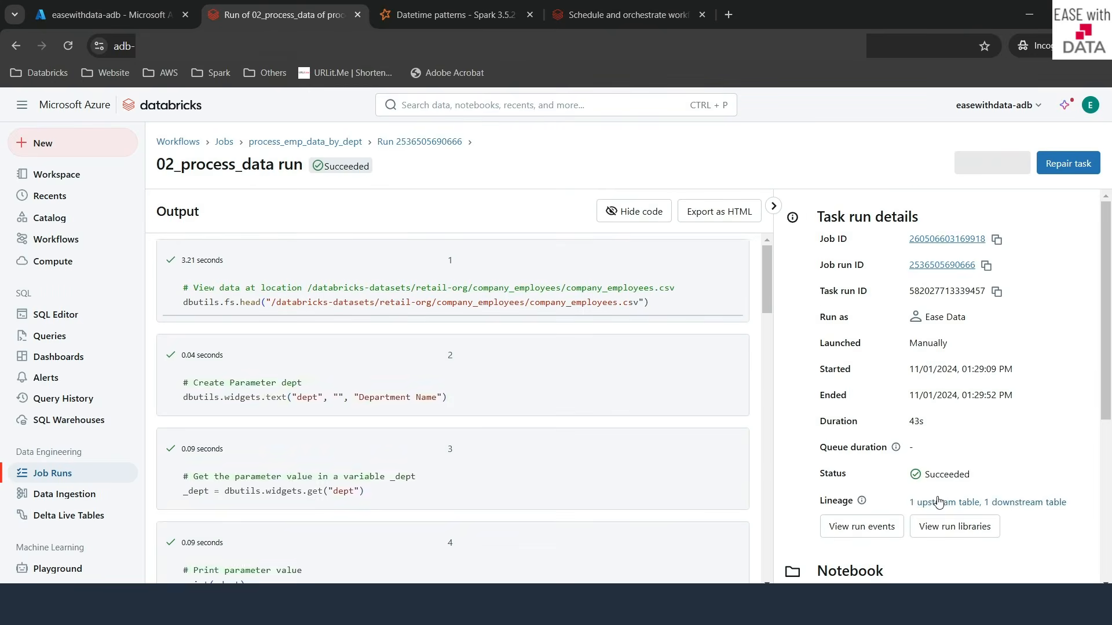
{"action": "scroll", "coordinate": [939, 501], "scroll_direction": "down", "scroll_amount": 5}
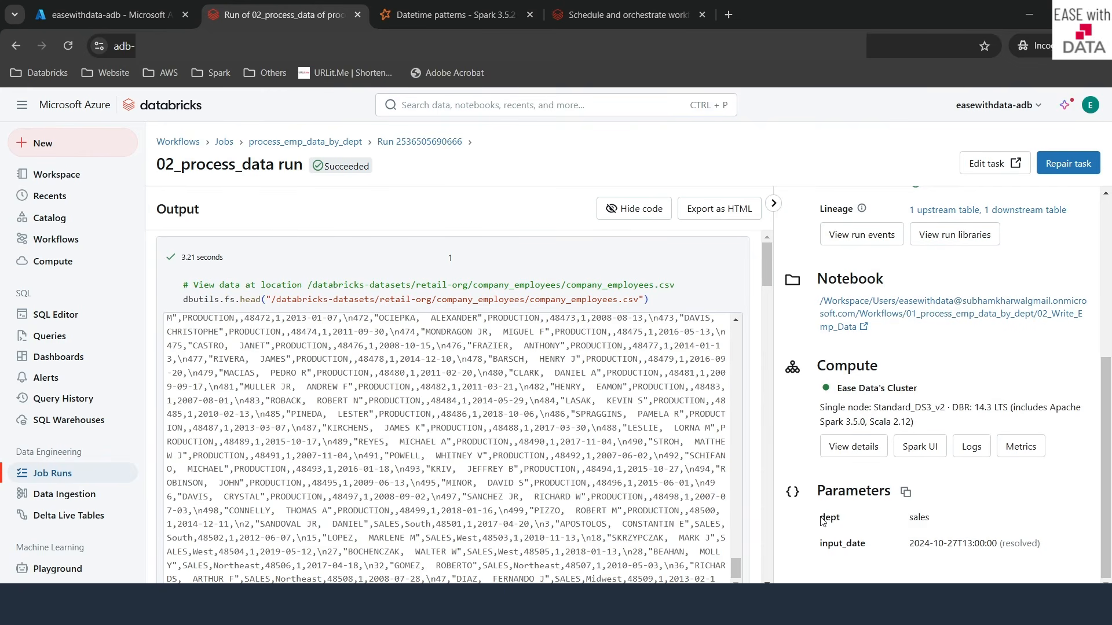
{"action": "left_click_drag", "start_coordinate": [823, 522], "coordinate": [937, 523]}
Step: Open the task graph of the process_emp_data_by_dept job and wrap the 02_process_data task in a For each loop
{"action": "left_click", "coordinate": [224, 143]}
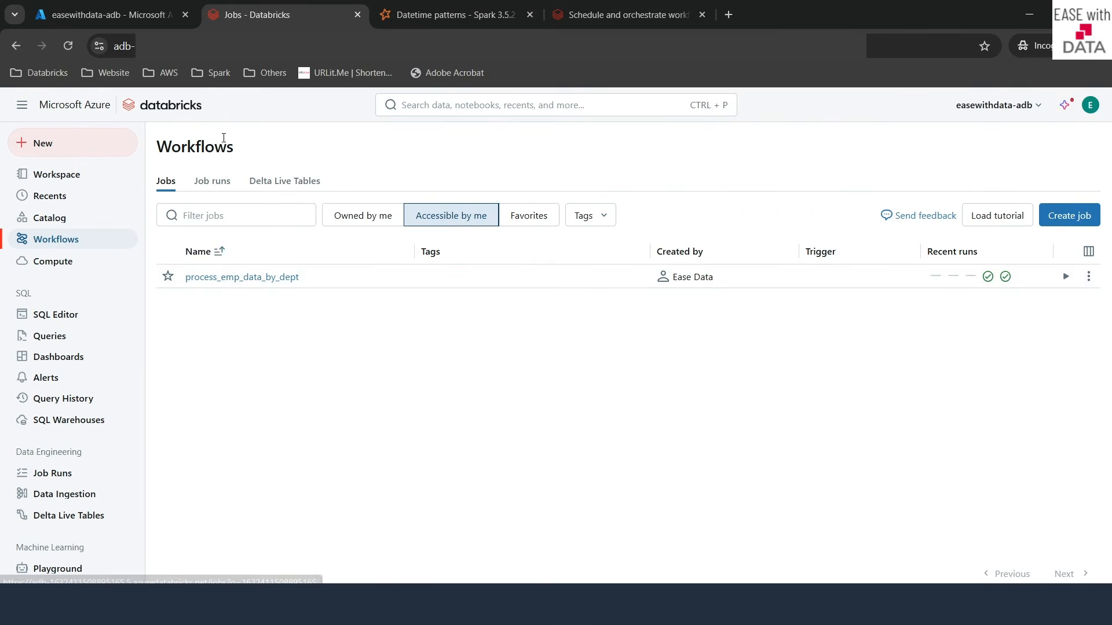
{"action": "left_click", "coordinate": [226, 278]}
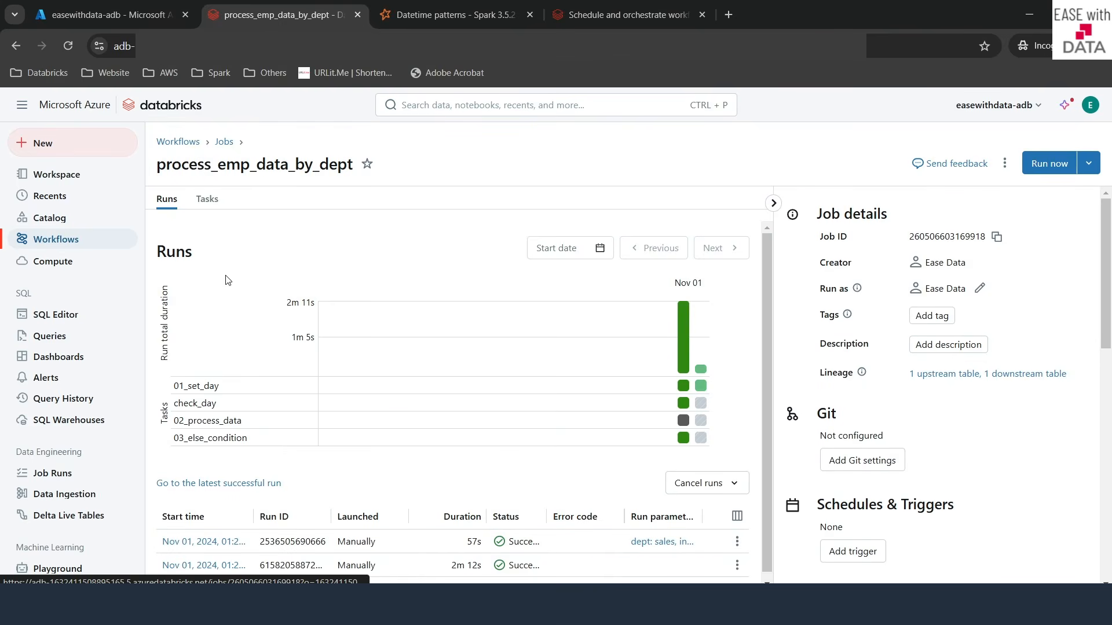
{"action": "left_click", "coordinate": [218, 199]}
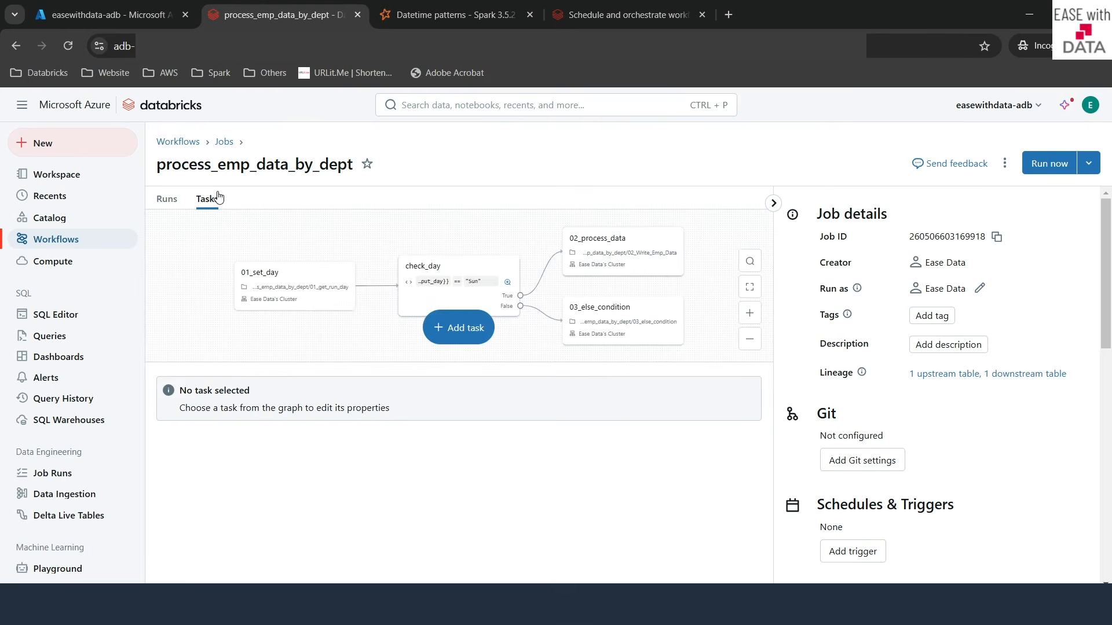
{"action": "left_click", "coordinate": [615, 268]}
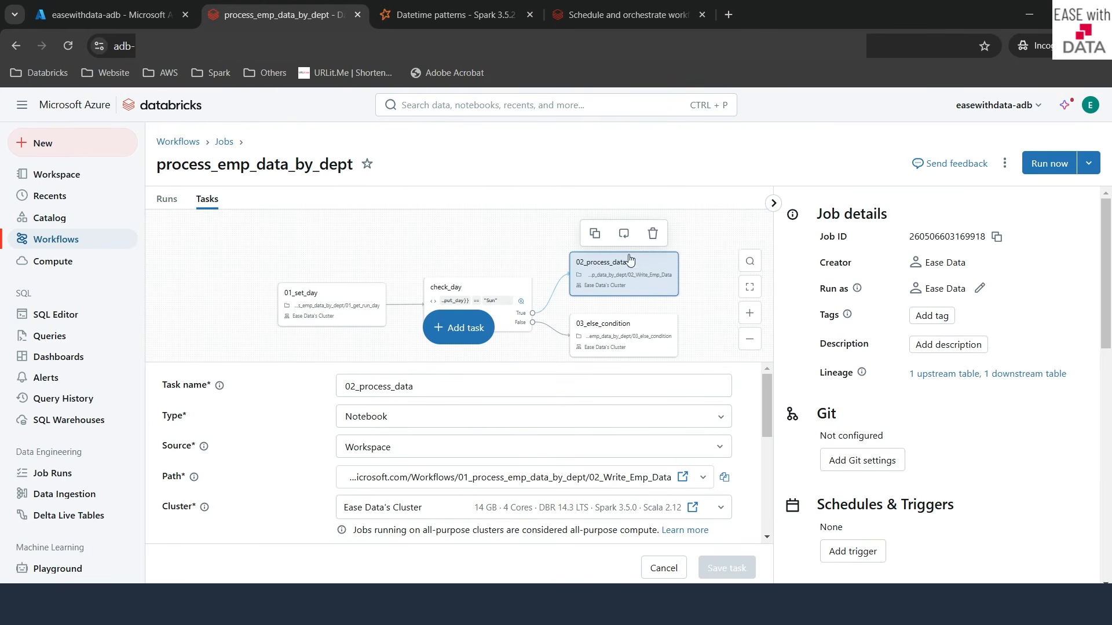
{"action": "left_click", "coordinate": [623, 233]}
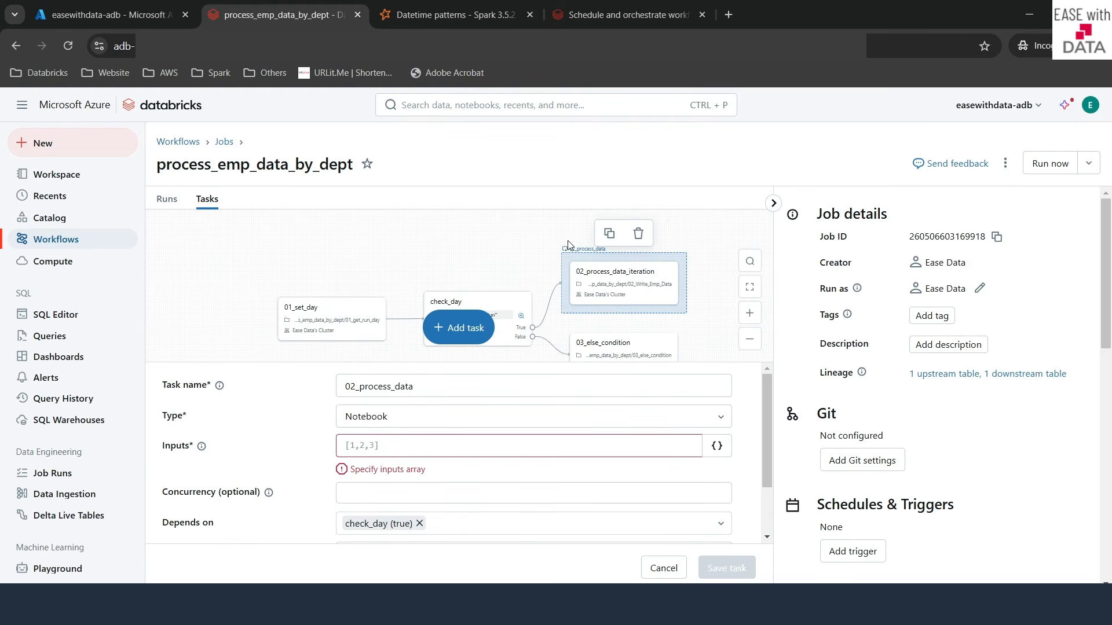
{"action": "scroll", "coordinate": [568, 241], "scroll_direction": "up", "scroll_amount": 10}
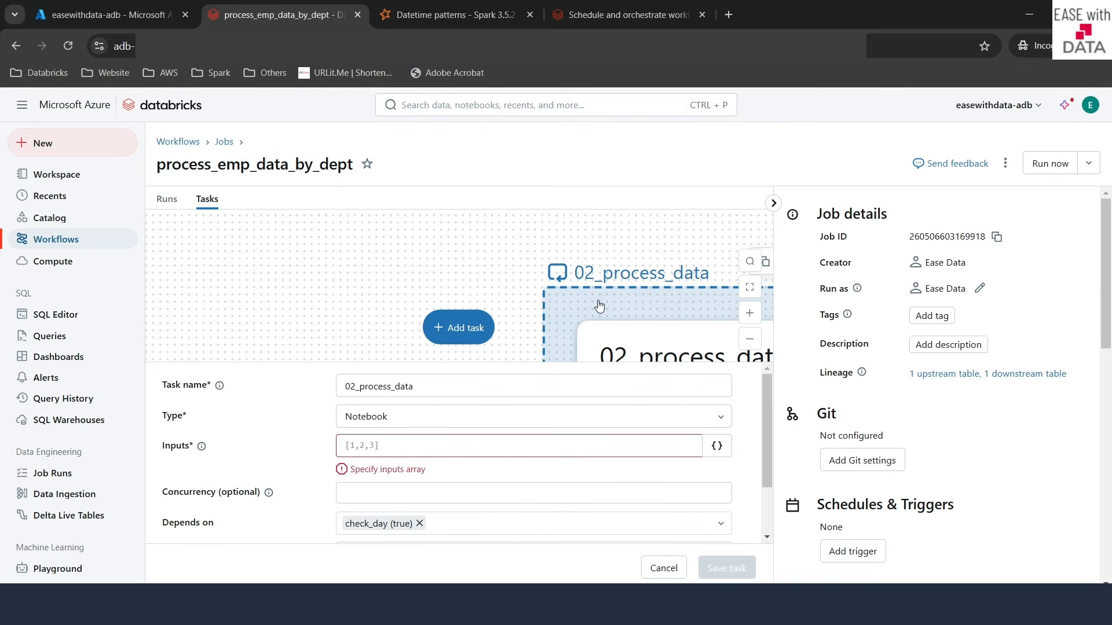
{"action": "scroll", "coordinate": [599, 305], "scroll_direction": "down", "scroll_amount": 10}
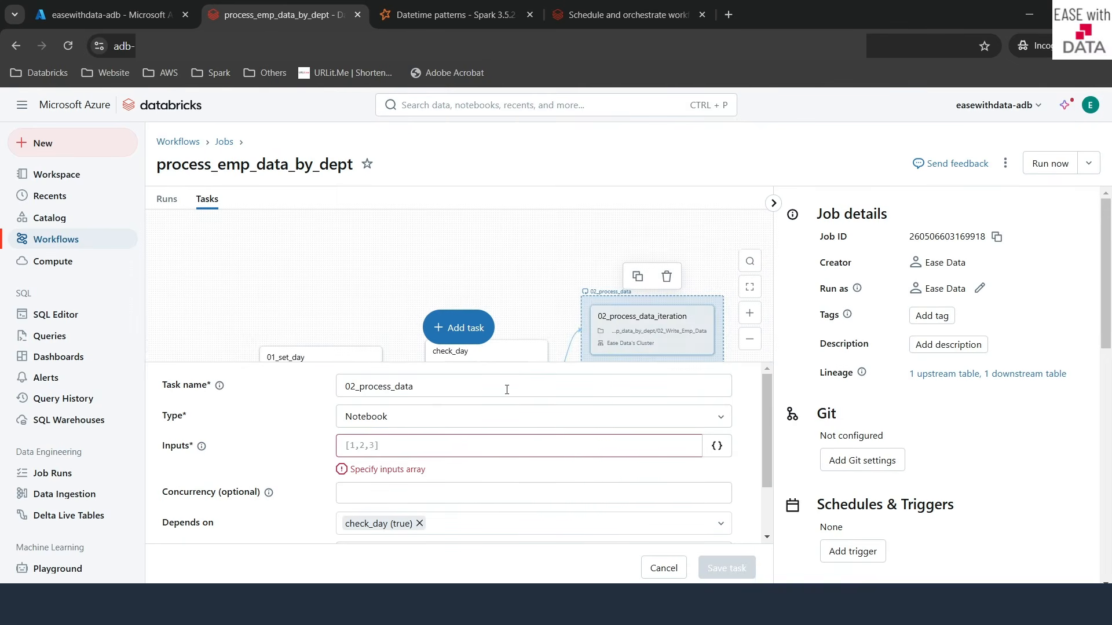
Step: Set the inputs array of the 02_process_data loop to ["sales", "office"]
{"action": "left_click", "coordinate": [386, 442]}
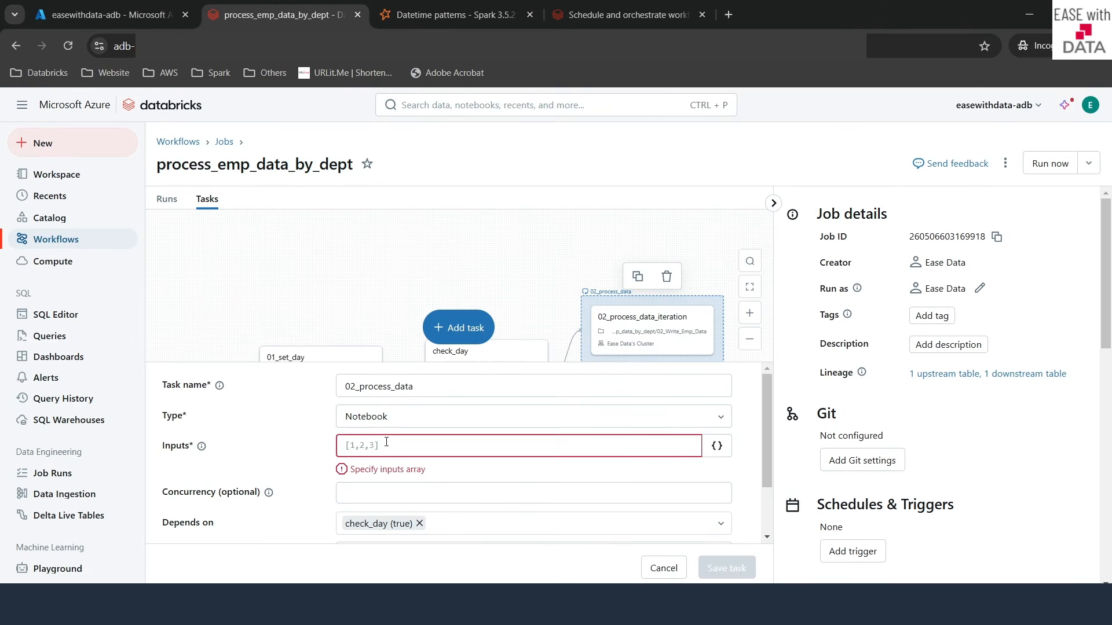
{"action": "type", "text": "[]"}
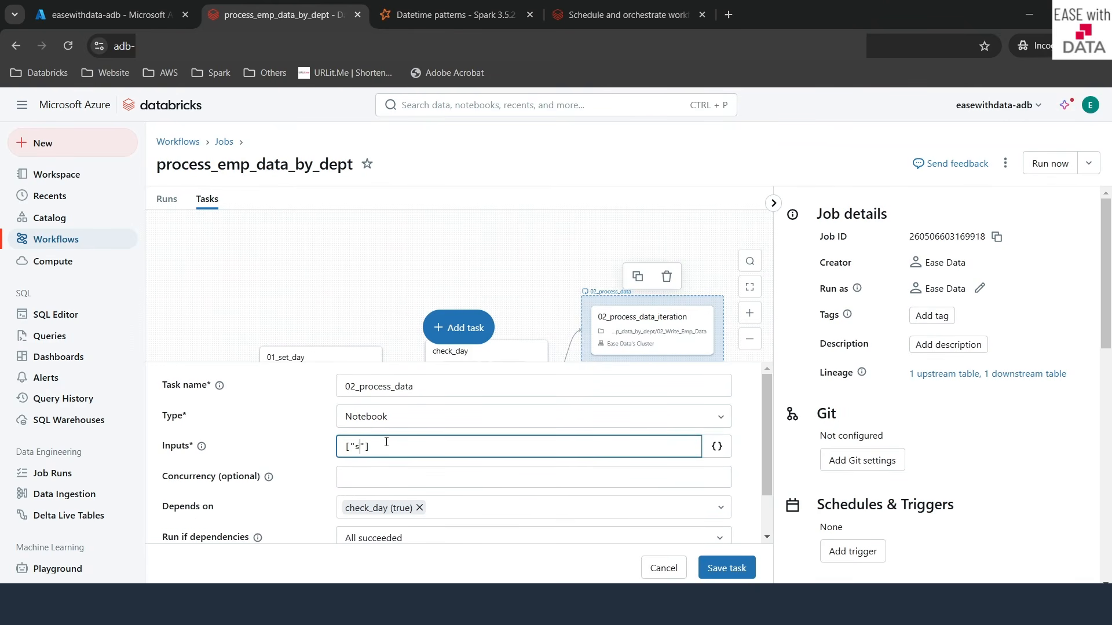
{"action": "type", "text": "\"sales\", \"office"}
{"action": "left_click", "coordinate": [751, 434]}
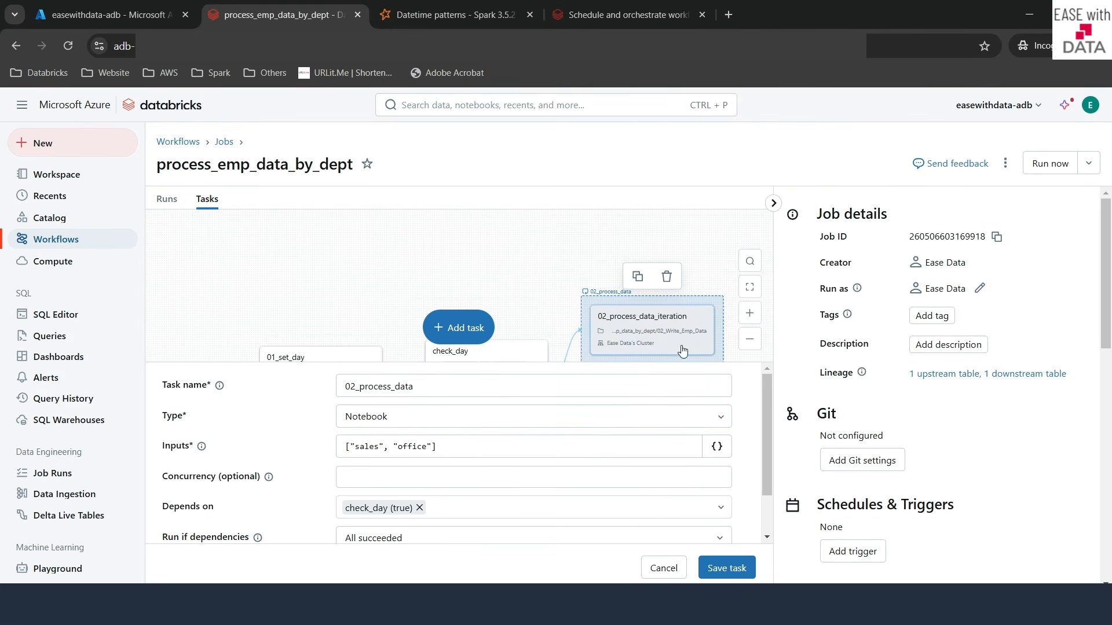
Step: In the nested 02_process_data_iteration task, replace the dept parameter's value with the dynamic reference {{input}}
{"action": "left_click", "coordinate": [637, 336]}
{"action": "scroll", "coordinate": [400, 458], "scroll_direction": "down", "scroll_amount": 3}
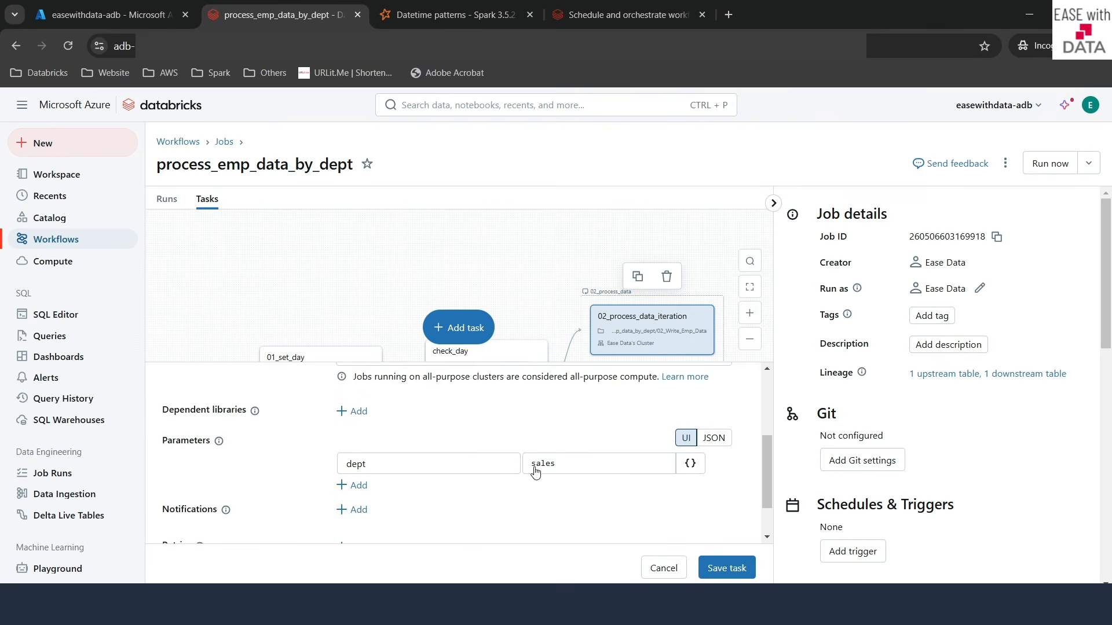
{"action": "left_click", "coordinate": [558, 462]}
{"action": "left_click_drag", "start_coordinate": [573, 464], "coordinate": [525, 469]}
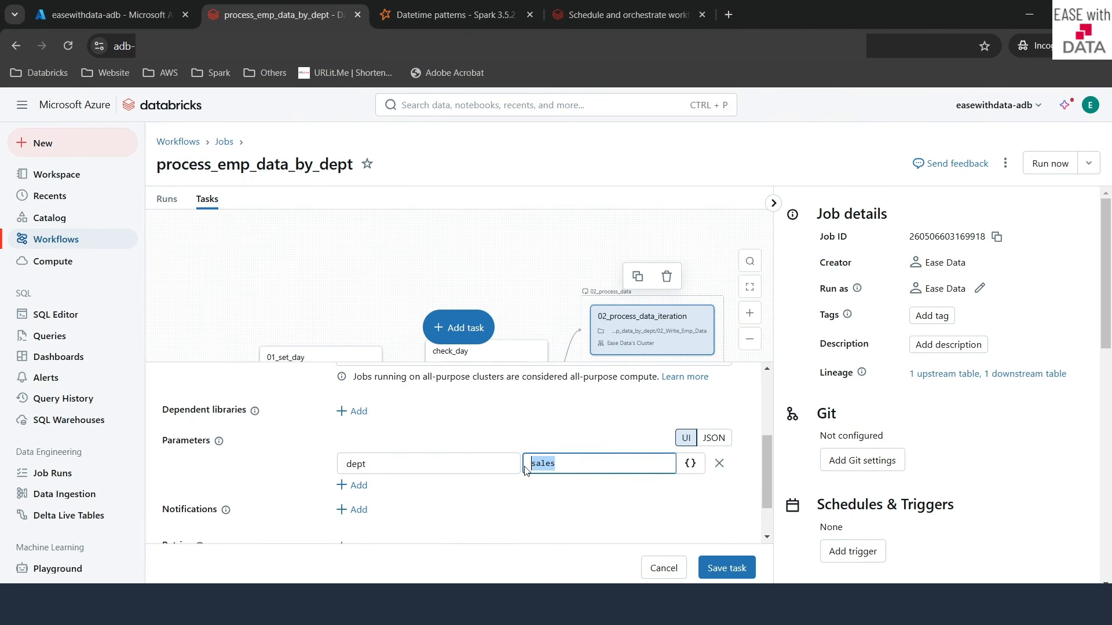
{"action": "key", "text": "BackSpace"}
{"action": "left_click", "coordinate": [689, 463]}
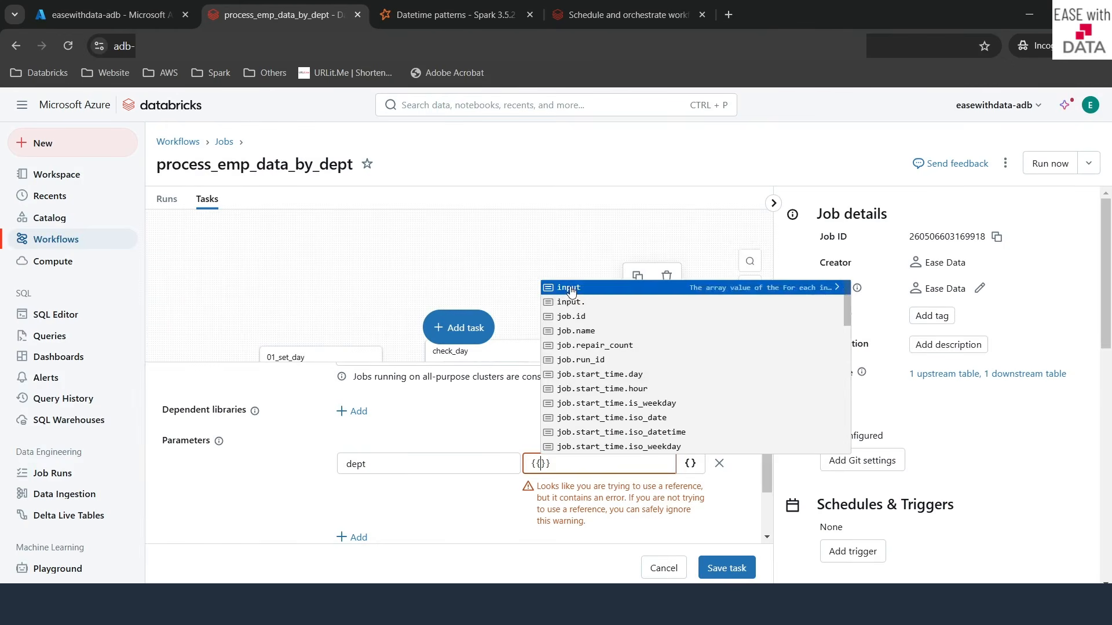
{"action": "left_click", "coordinate": [572, 292]}
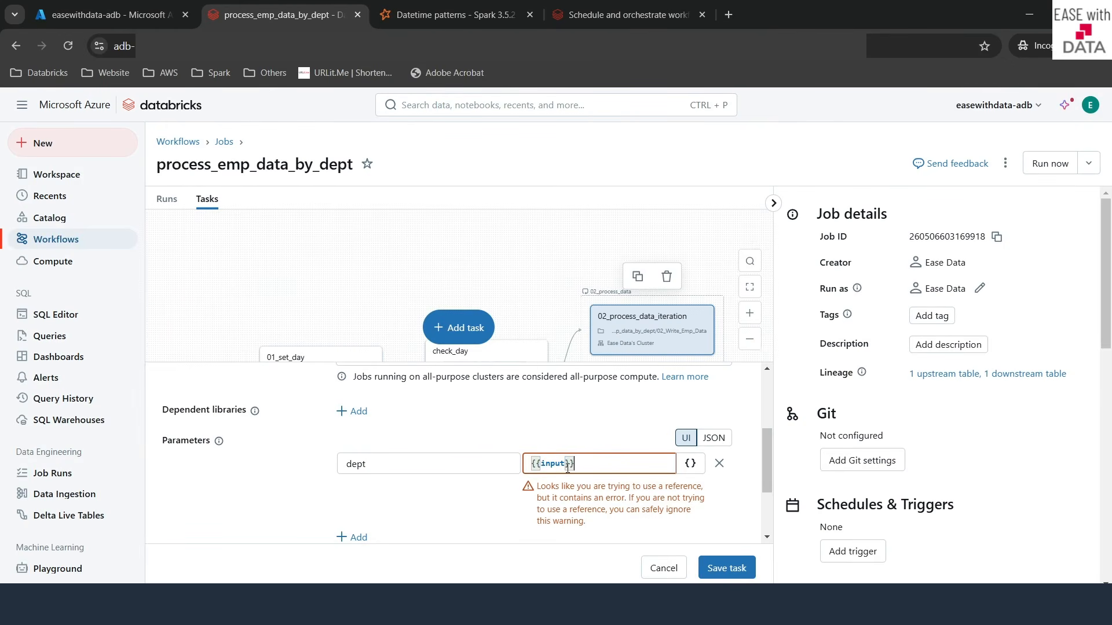
Step: Review the loop inputs of 02_process_data and the dept parameter of its nested iteration task
{"action": "left_click", "coordinate": [598, 302]}
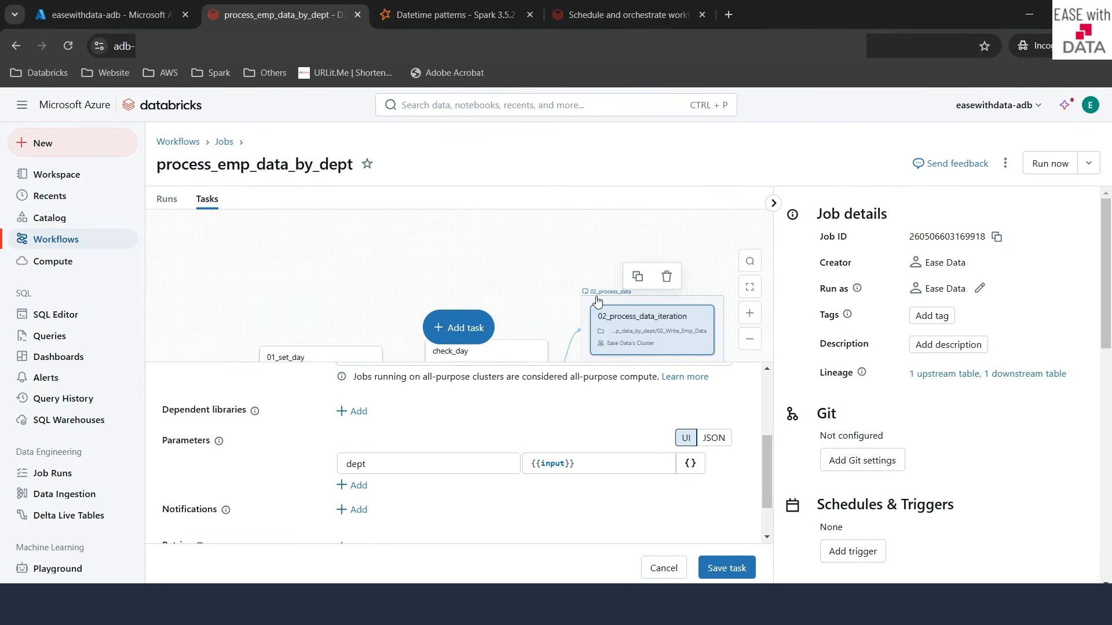
{"action": "left_click", "coordinate": [598, 301]}
{"action": "left_click", "coordinate": [405, 444]}
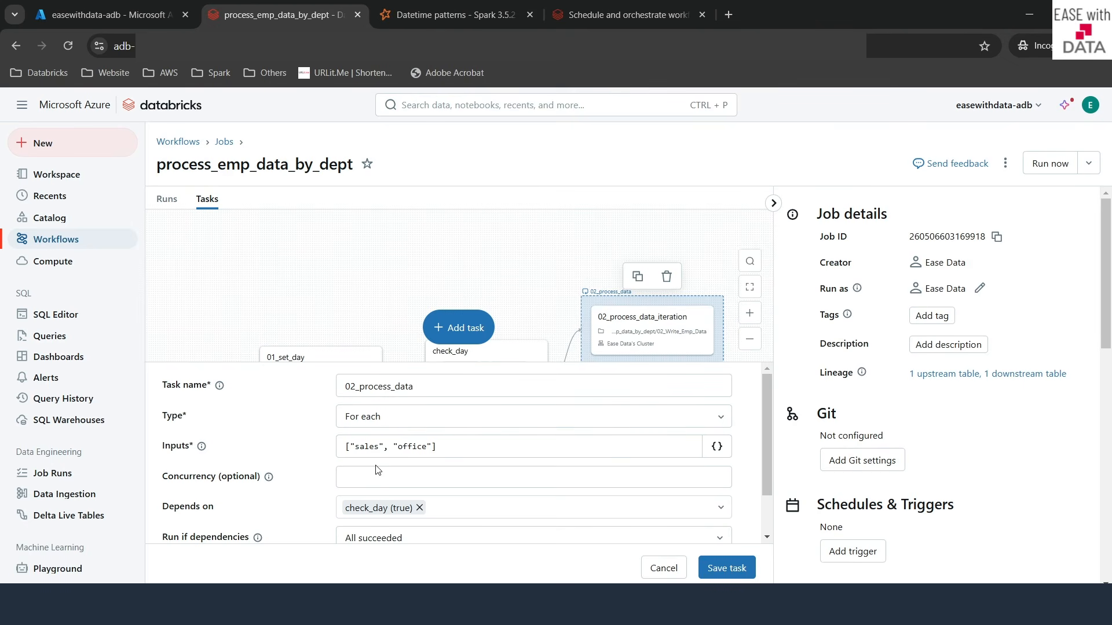
{"action": "left_click", "coordinate": [667, 347]}
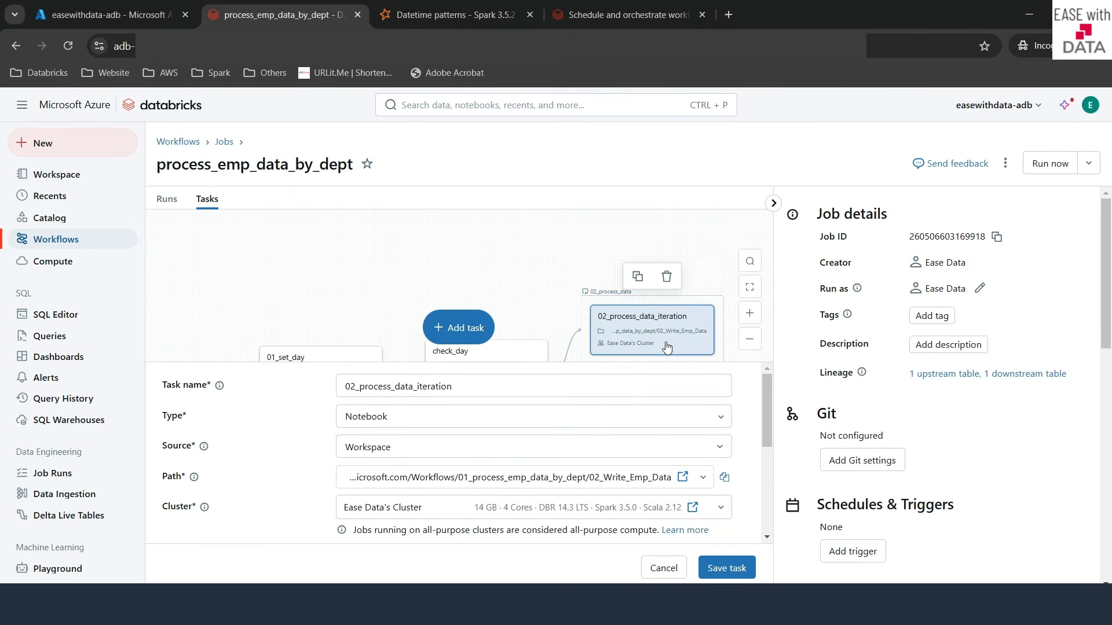
{"action": "scroll", "coordinate": [521, 463], "scroll_direction": "down", "scroll_amount": 3}
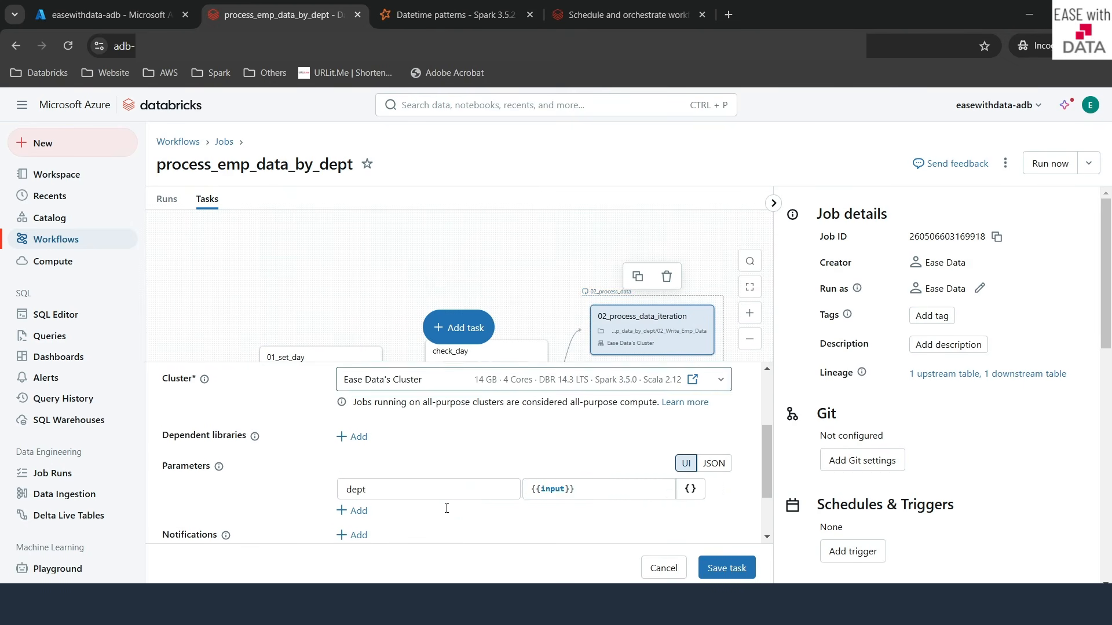
Step: Check the dept parameter of the nested 02_process_data_iteration task and save the task
{"action": "left_click", "coordinate": [367, 475]}
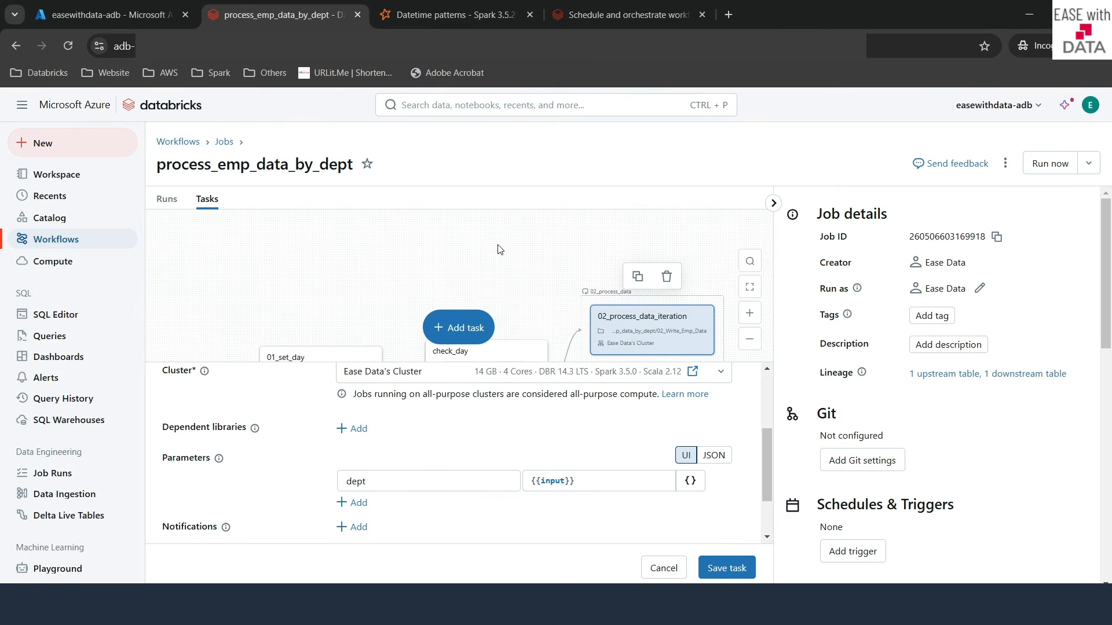
{"action": "scroll", "coordinate": [498, 249], "scroll_direction": "down", "scroll_amount": 2}
{"action": "left_click", "coordinate": [666, 333]}
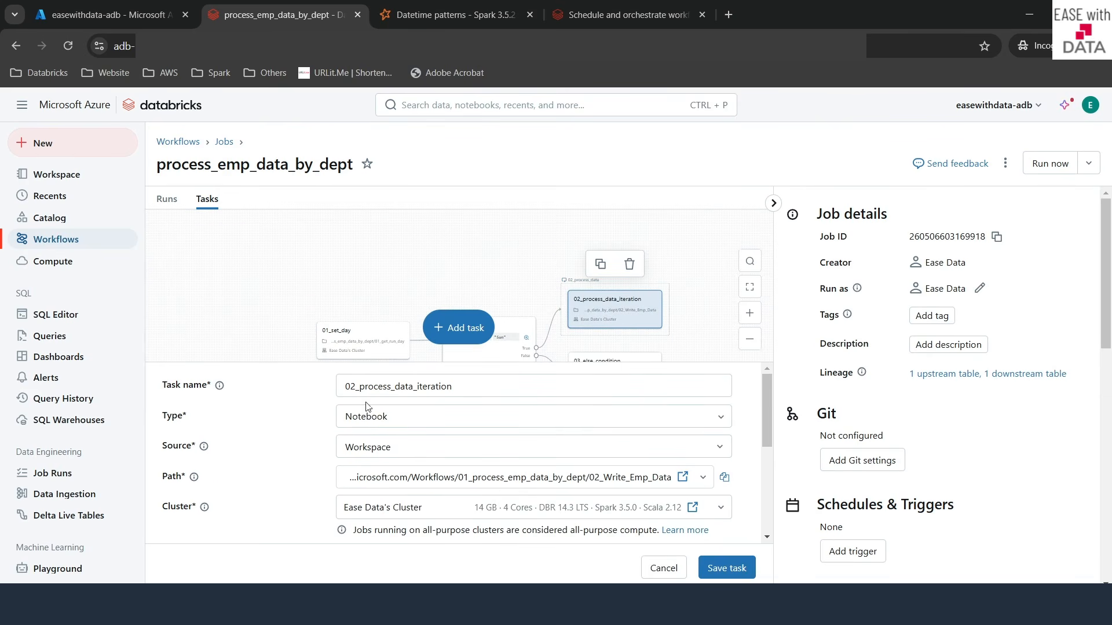
{"action": "scroll", "coordinate": [415, 470], "scroll_direction": "down", "scroll_amount": 6}
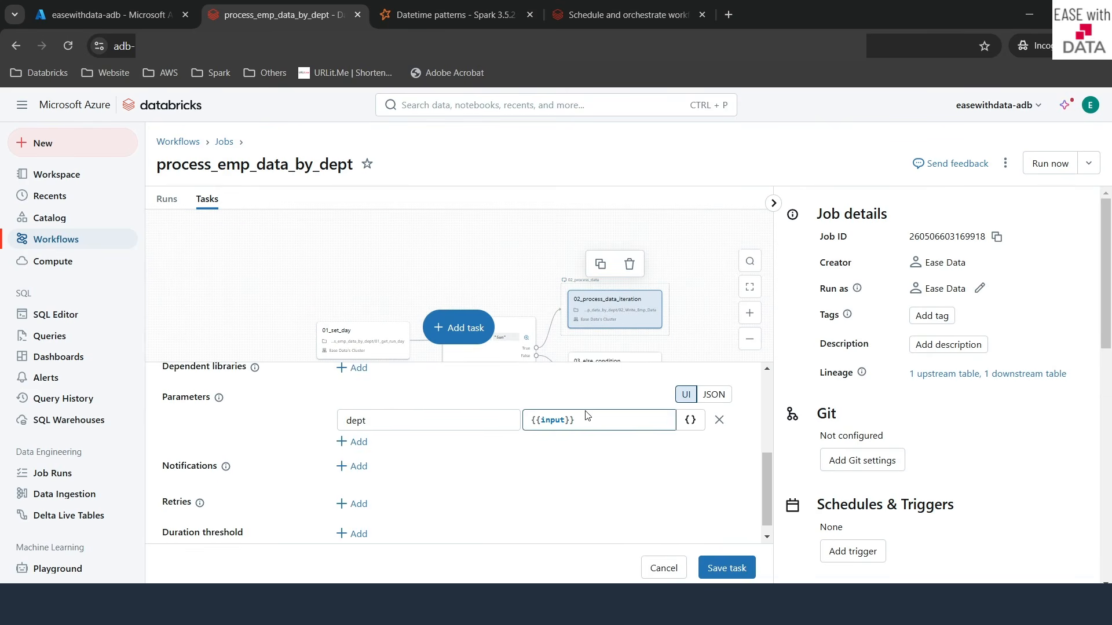
{"action": "left_click", "coordinate": [364, 427]}
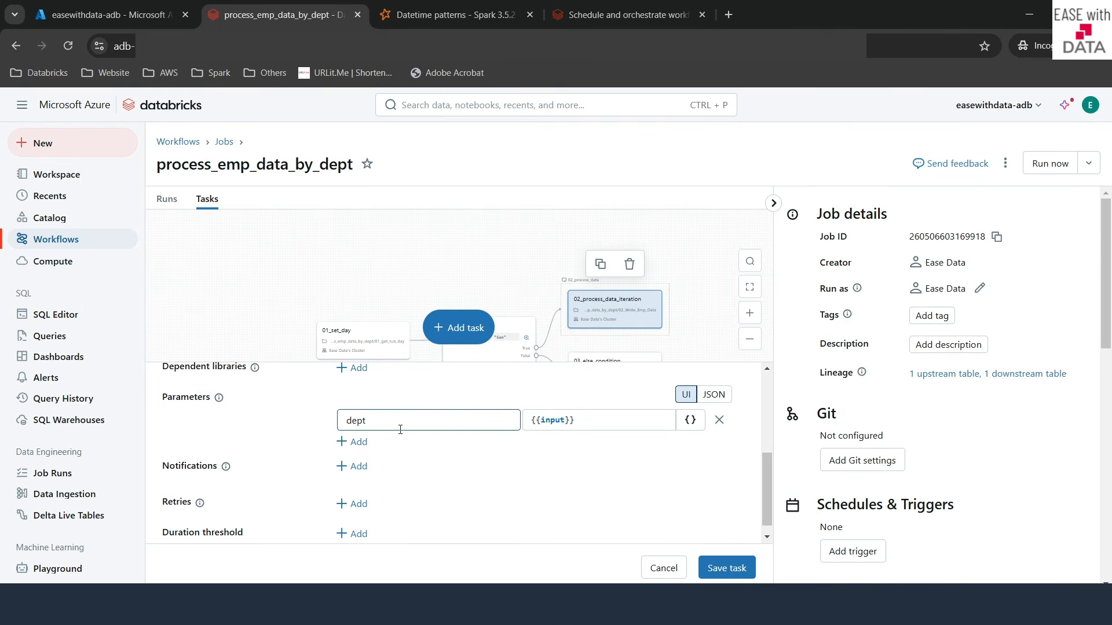
{"action": "left_click", "coordinate": [723, 571]}
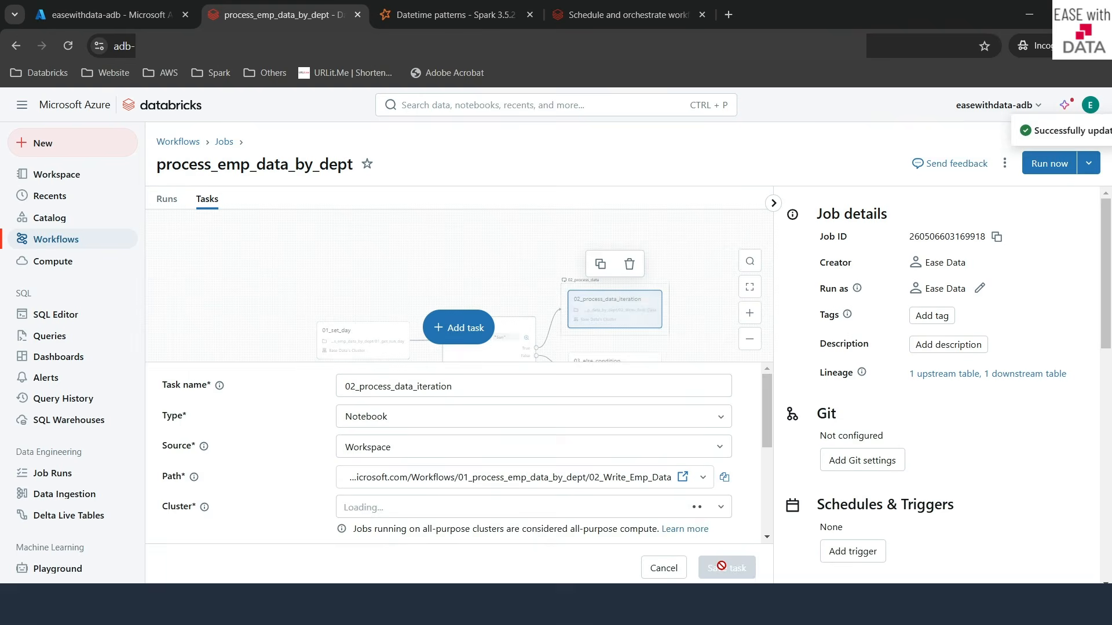
{"action": "left_click", "coordinate": [496, 273]}
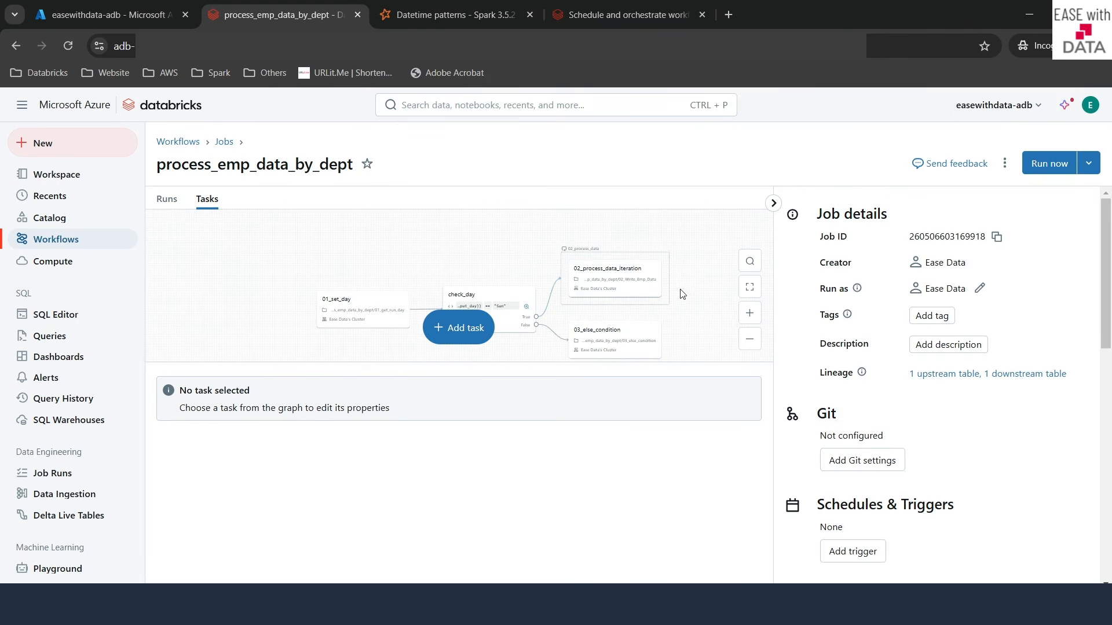
Step: Run the job with different parameters, overriding input_date with 2024-10-27T13:00:00
{"action": "left_click", "coordinate": [1088, 163]}
{"action": "left_click", "coordinate": [991, 195]}
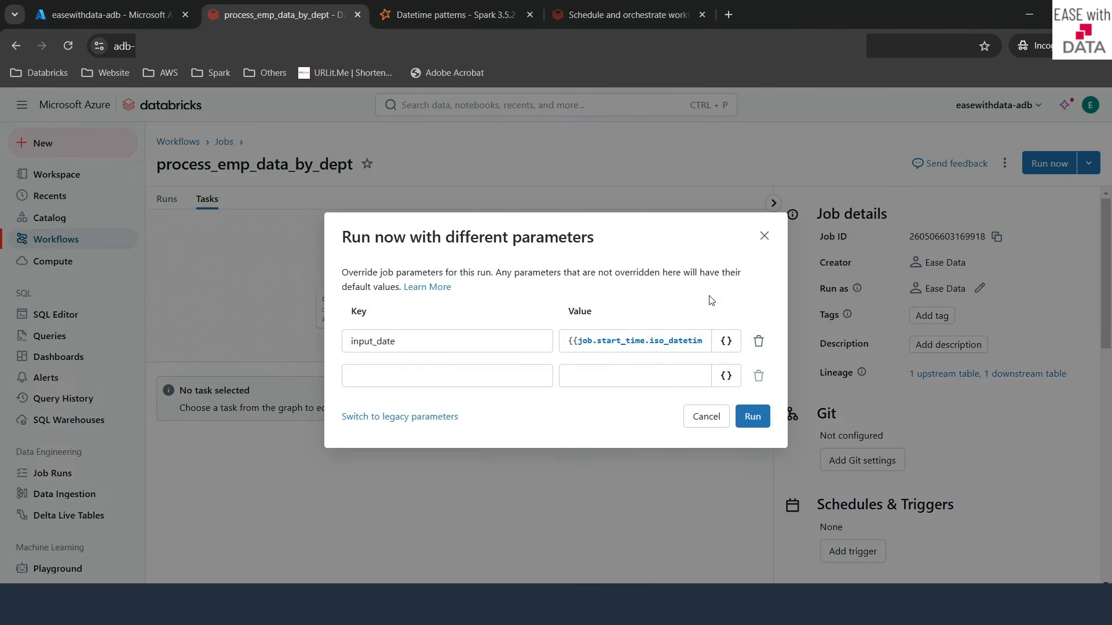
{"action": "left_click", "coordinate": [649, 343]}
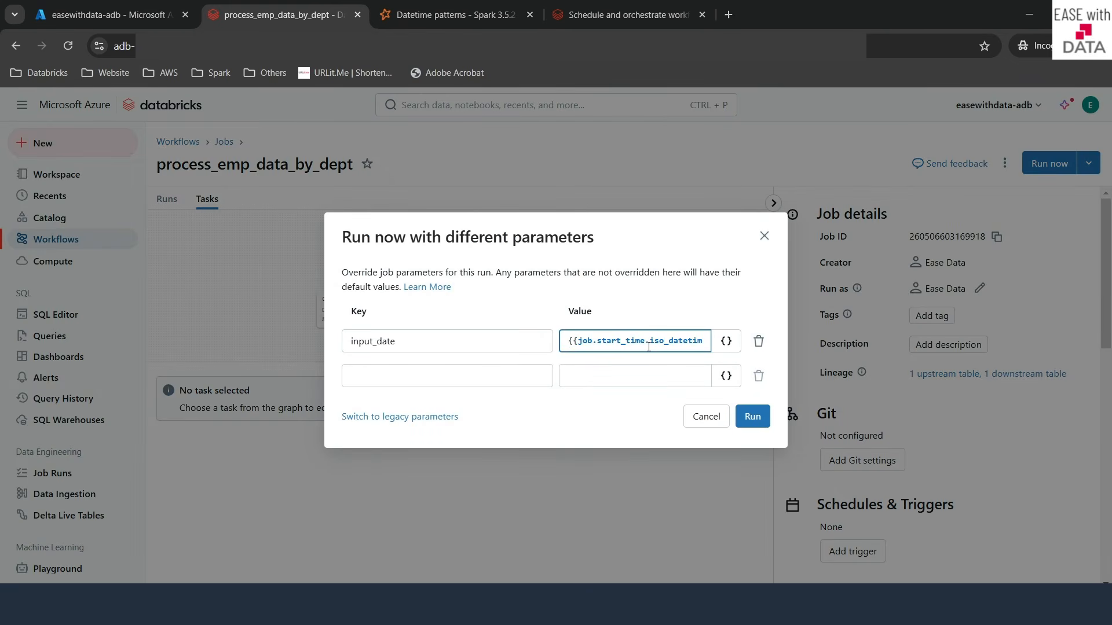
{"action": "left_click_drag", "start_coordinate": [569, 341], "coordinate": [759, 348]}
{"action": "key", "text": "BackSpace"}
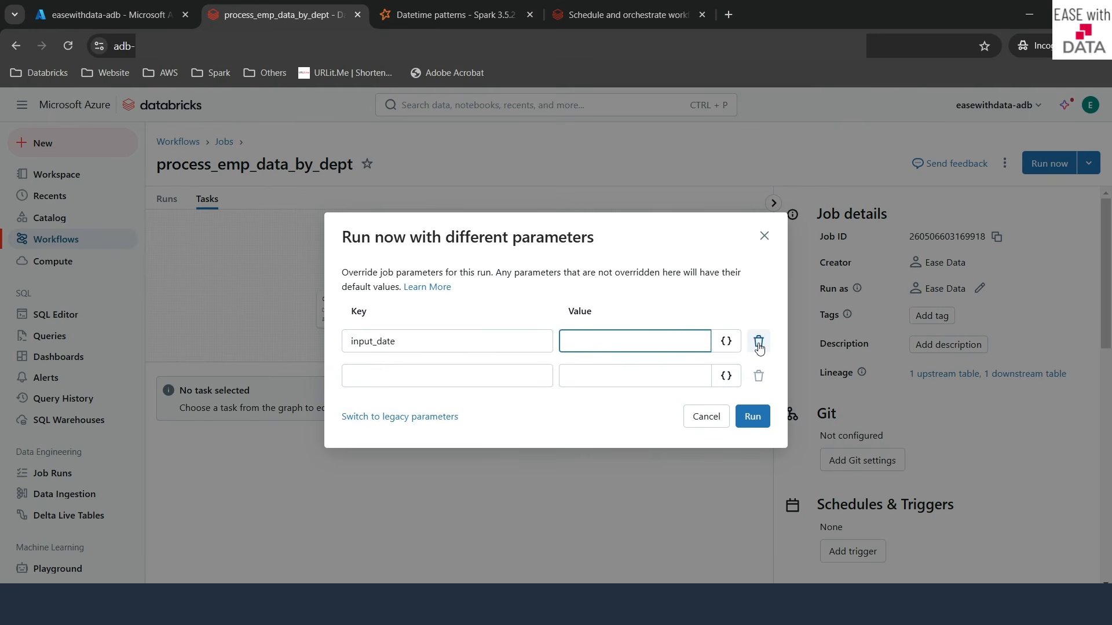
{"action": "type", "text": "2024-10-27T13:00:00"}
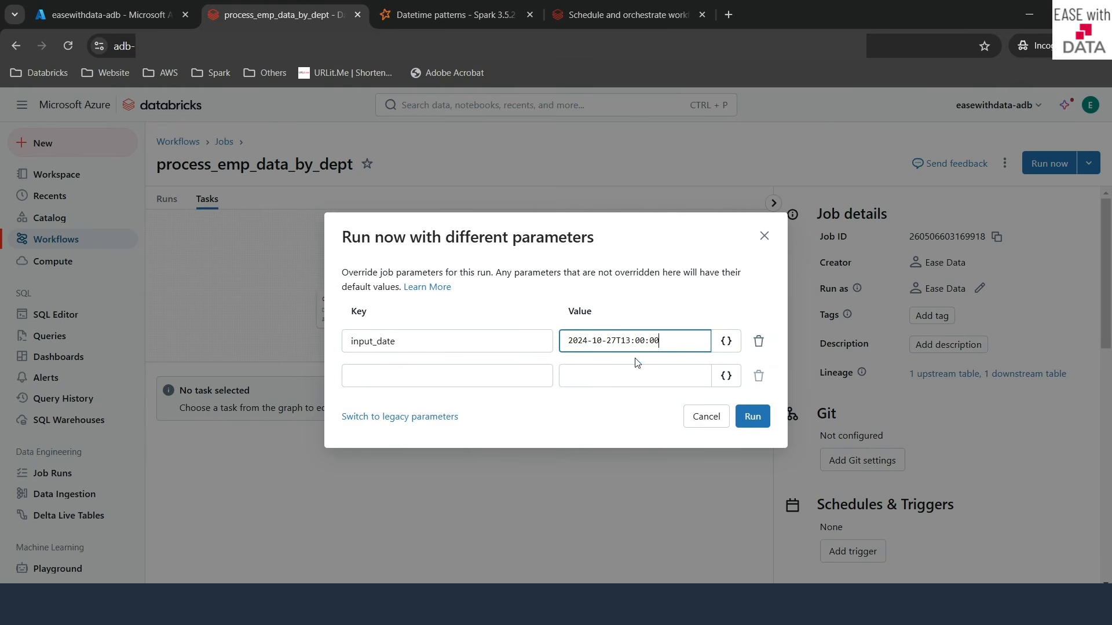
{"action": "left_click", "coordinate": [751, 422]}
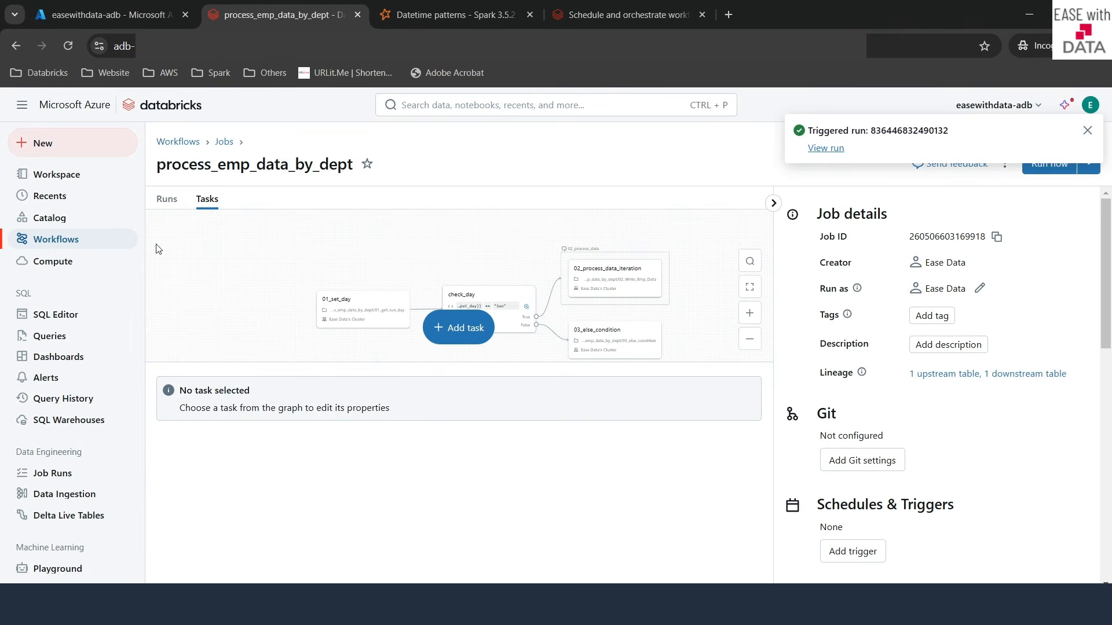
Step: Open the newly triggered run from the job's run list and examine the loop iterations and their inputs in 02_process_data
{"action": "left_click", "coordinate": [168, 199]}
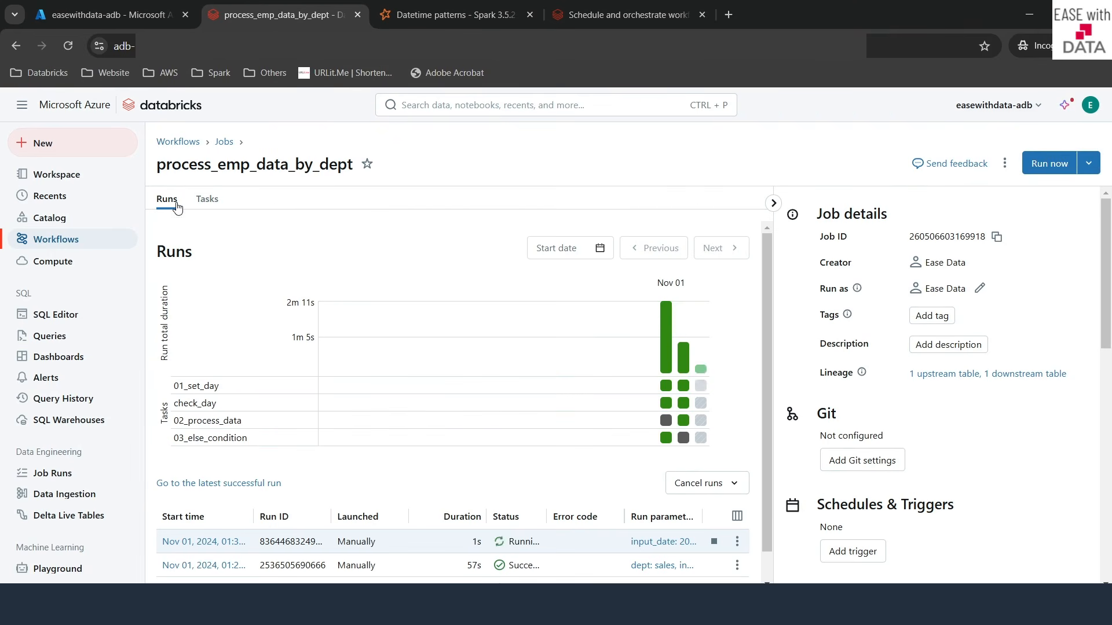
{"action": "left_click", "coordinate": [192, 542]}
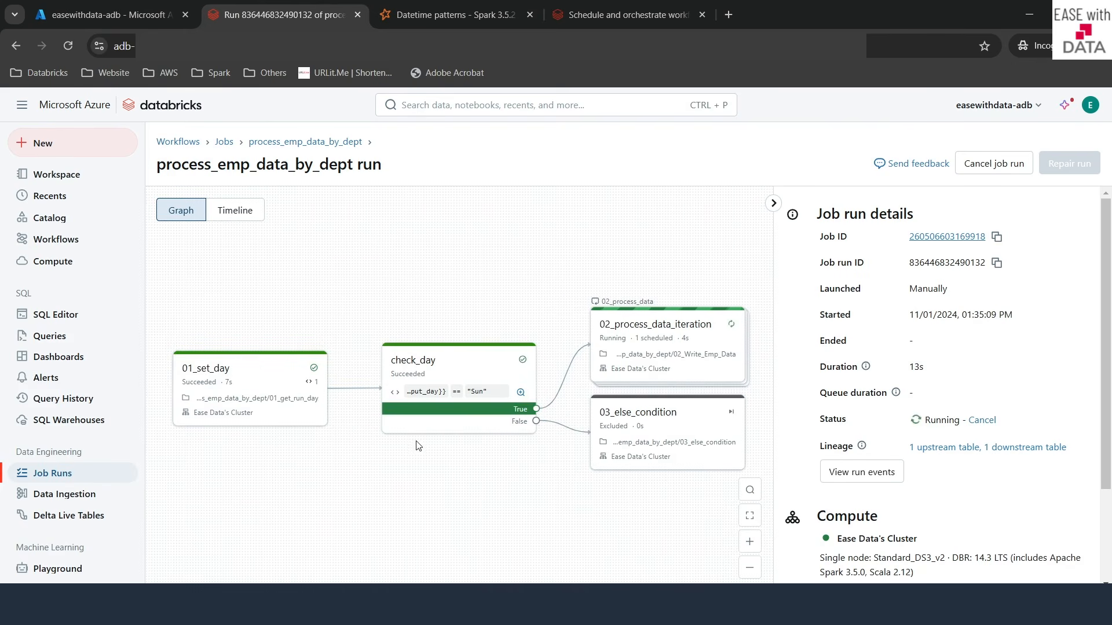
{"action": "left_click", "coordinate": [668, 354]}
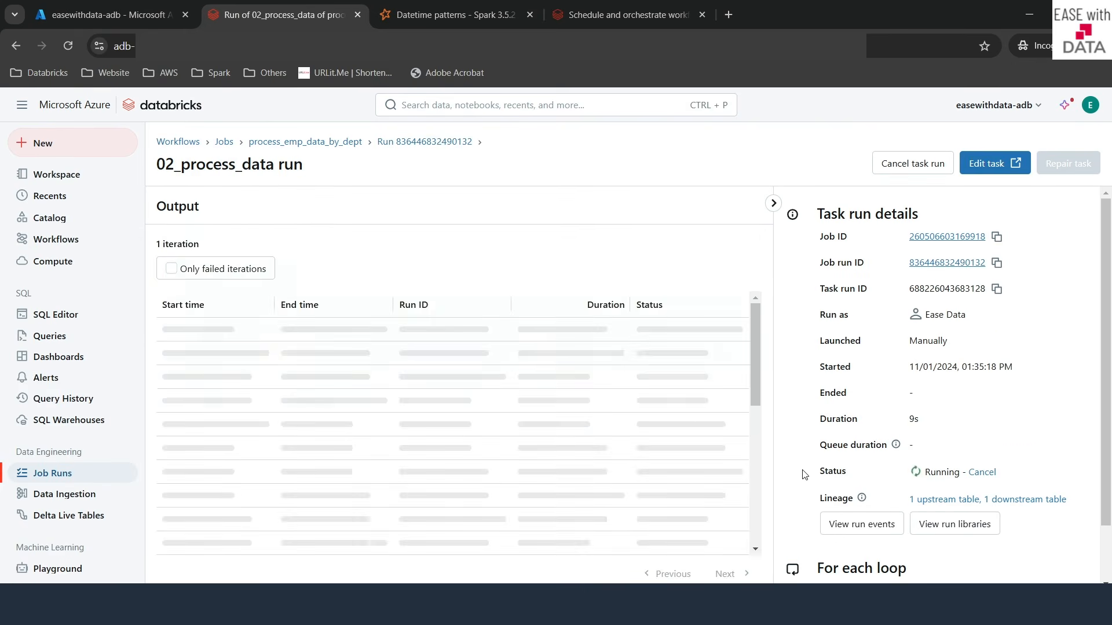
{"action": "scroll", "coordinate": [940, 476], "scroll_direction": "down", "scroll_amount": 1}
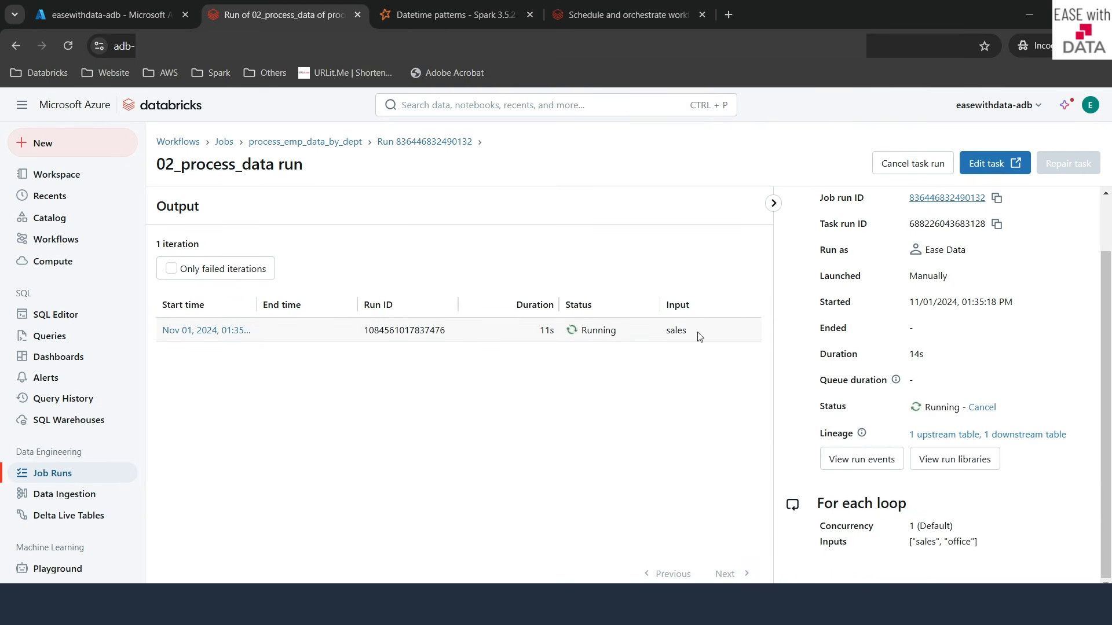
{"action": "left_click_drag", "start_coordinate": [685, 331], "coordinate": [665, 331]}
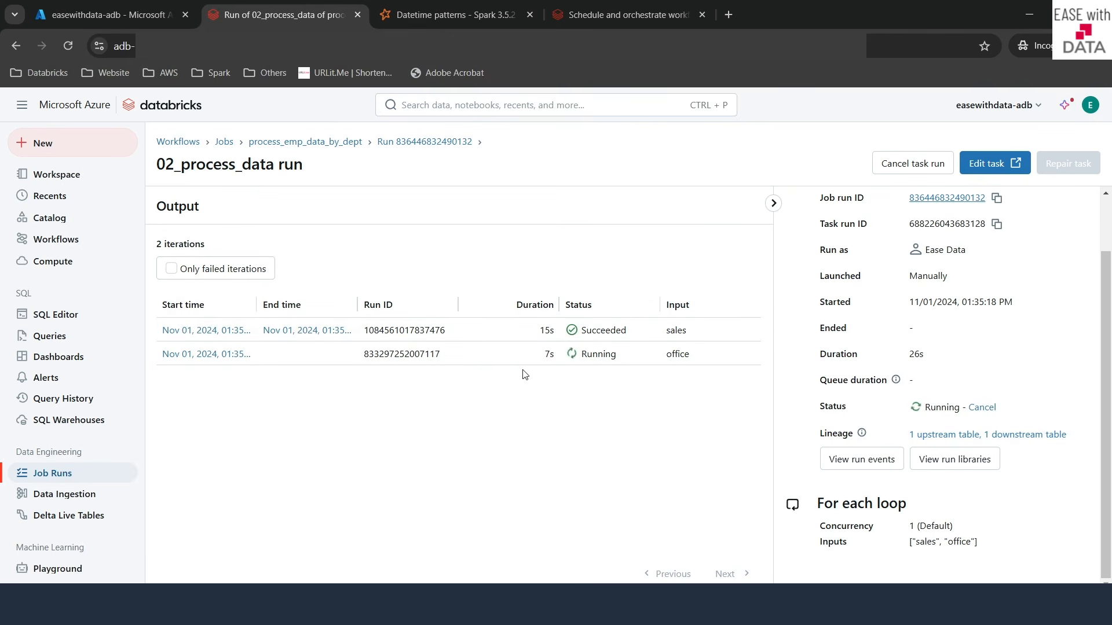
{"action": "left_click_drag", "start_coordinate": [695, 364], "coordinate": [667, 360]}
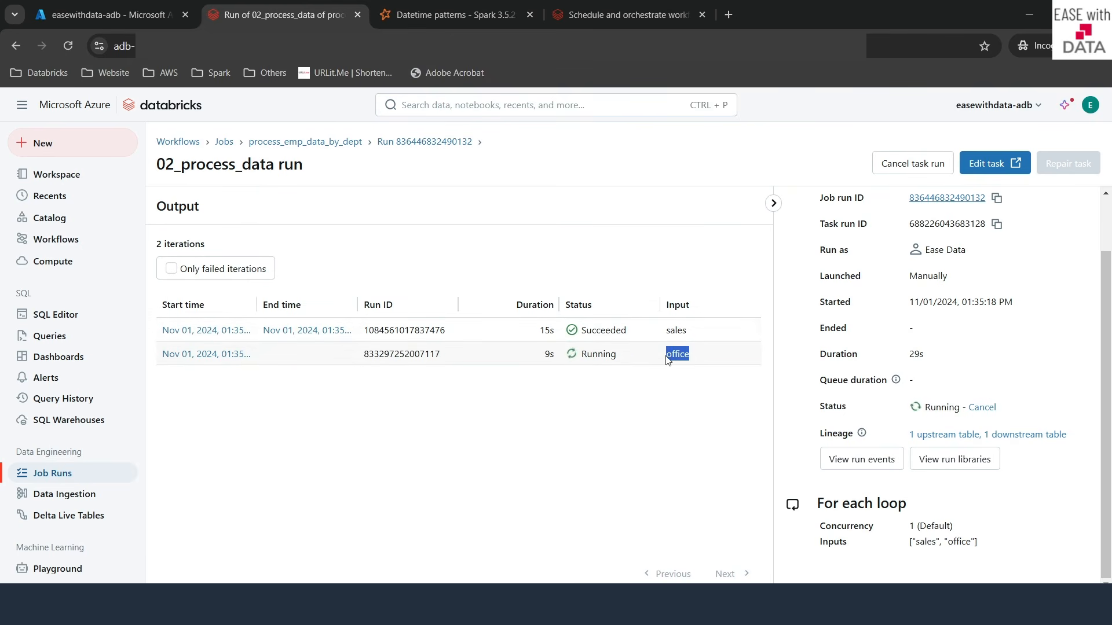